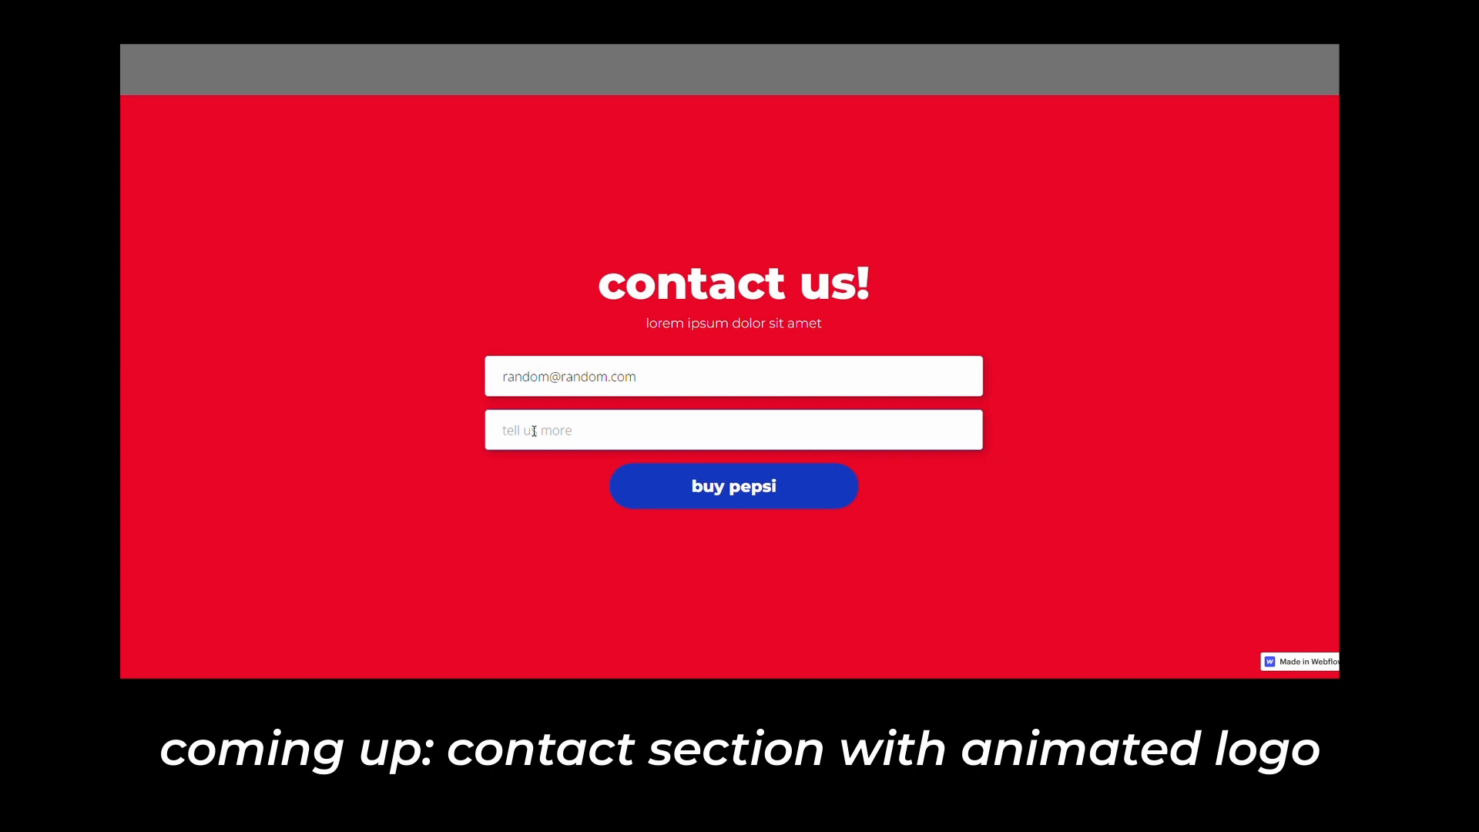
Step: Try out the published page's contact form by filling its fields with sample text
text(random random)
click(442, 547)
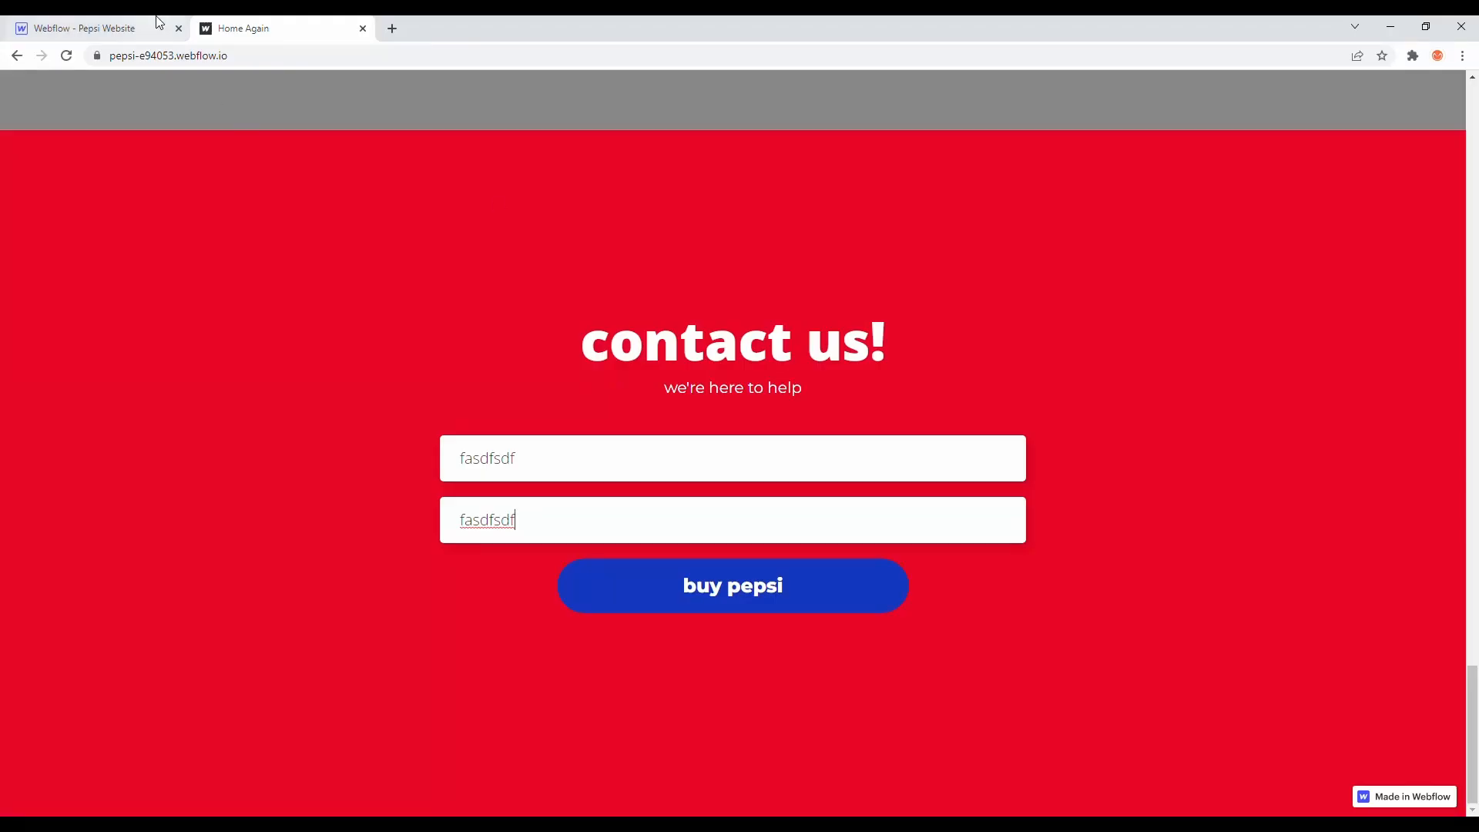
Step: Review the Webflow design and the published Pepsi site's flavors, zero-sugar and hero sections
click(171, 35)
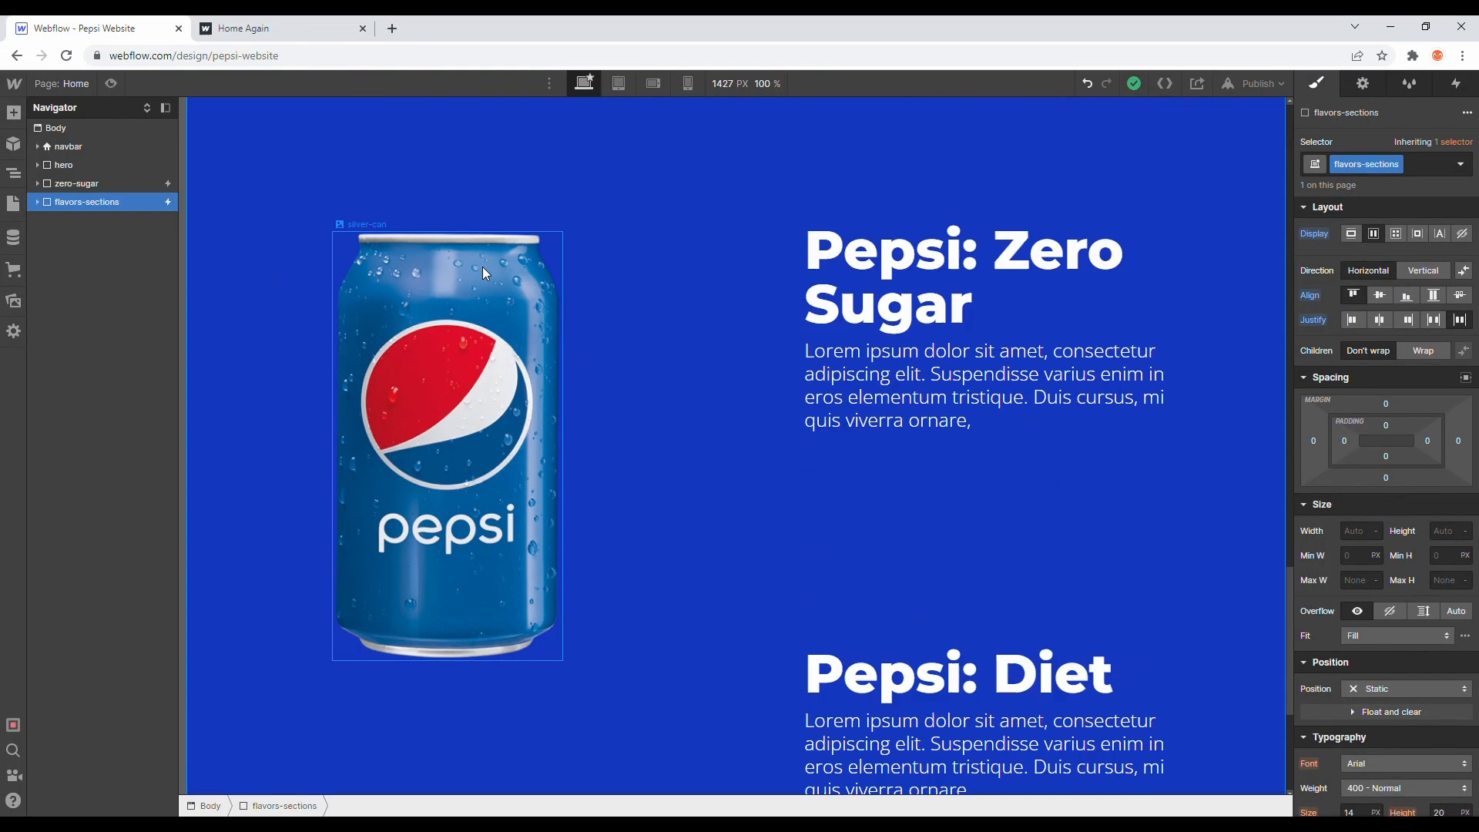
scroll(482, 266, up, 15)
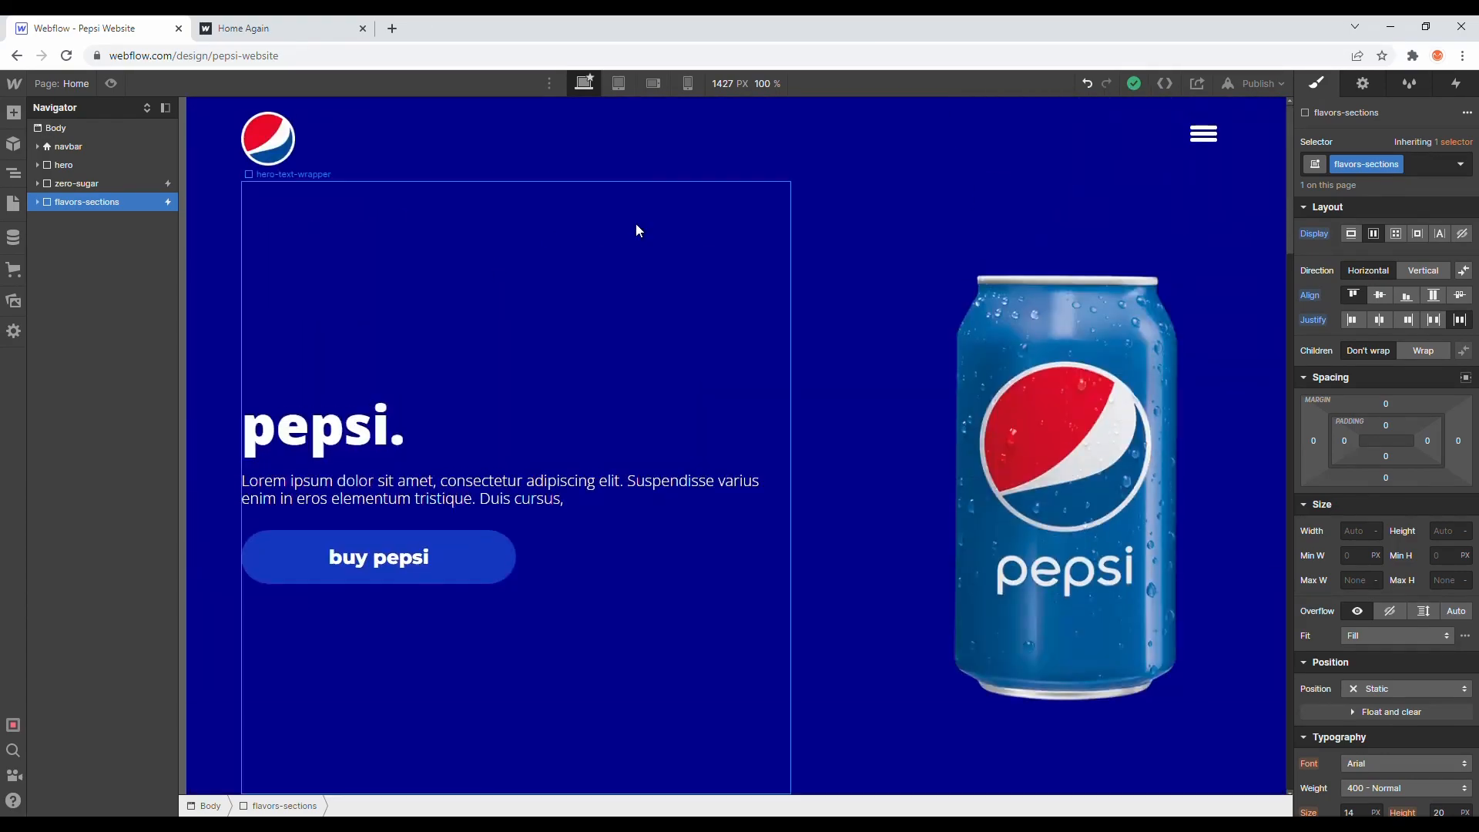
click(250, 28)
scroll(340, 358, up, 10)
scroll(339, 358, up, 12)
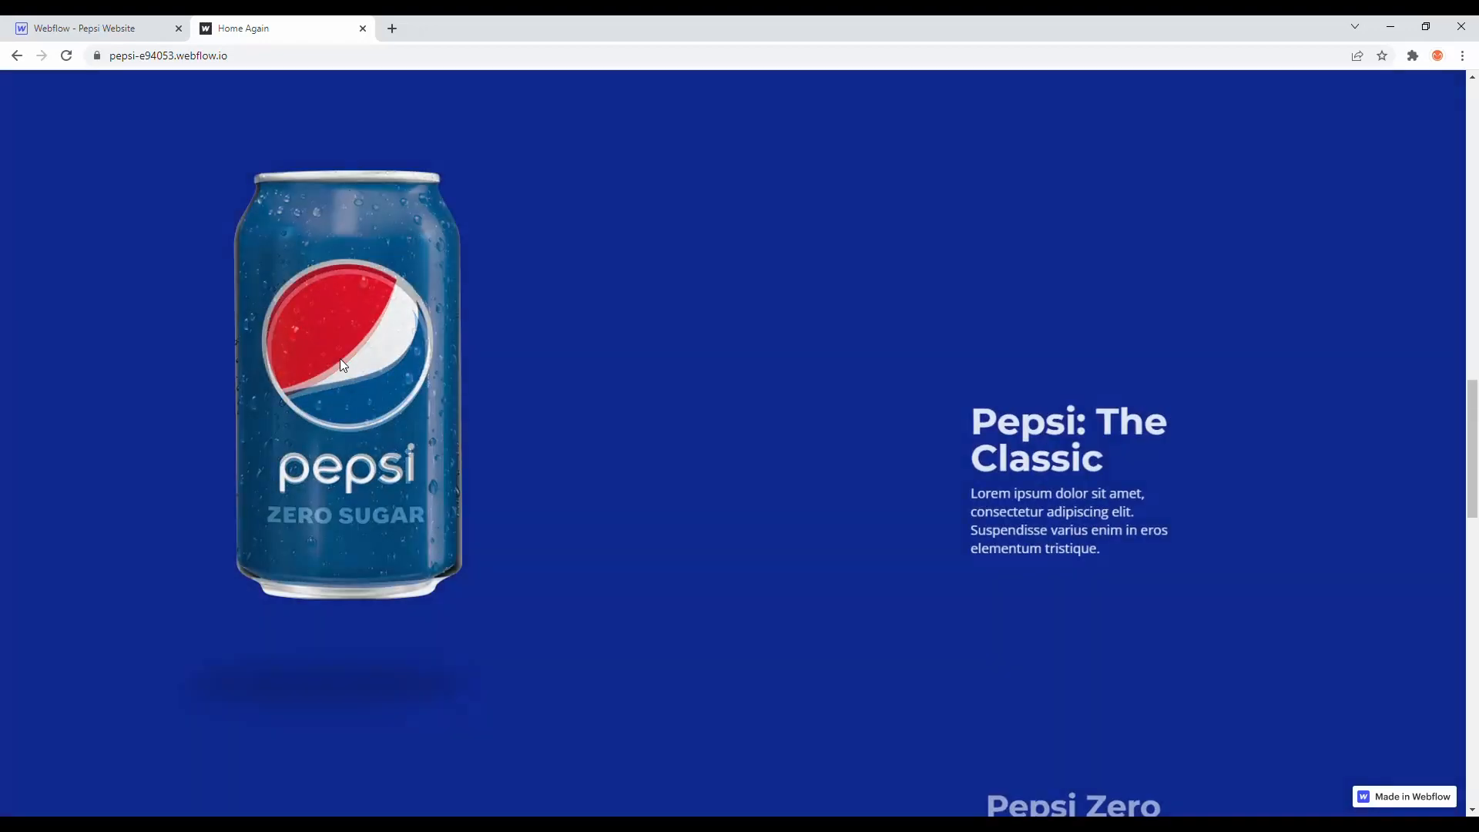
scroll(340, 359, down, 4)
scroll(340, 358, down, 8)
scroll(340, 358, up, 11)
scroll(339, 358, up, 5)
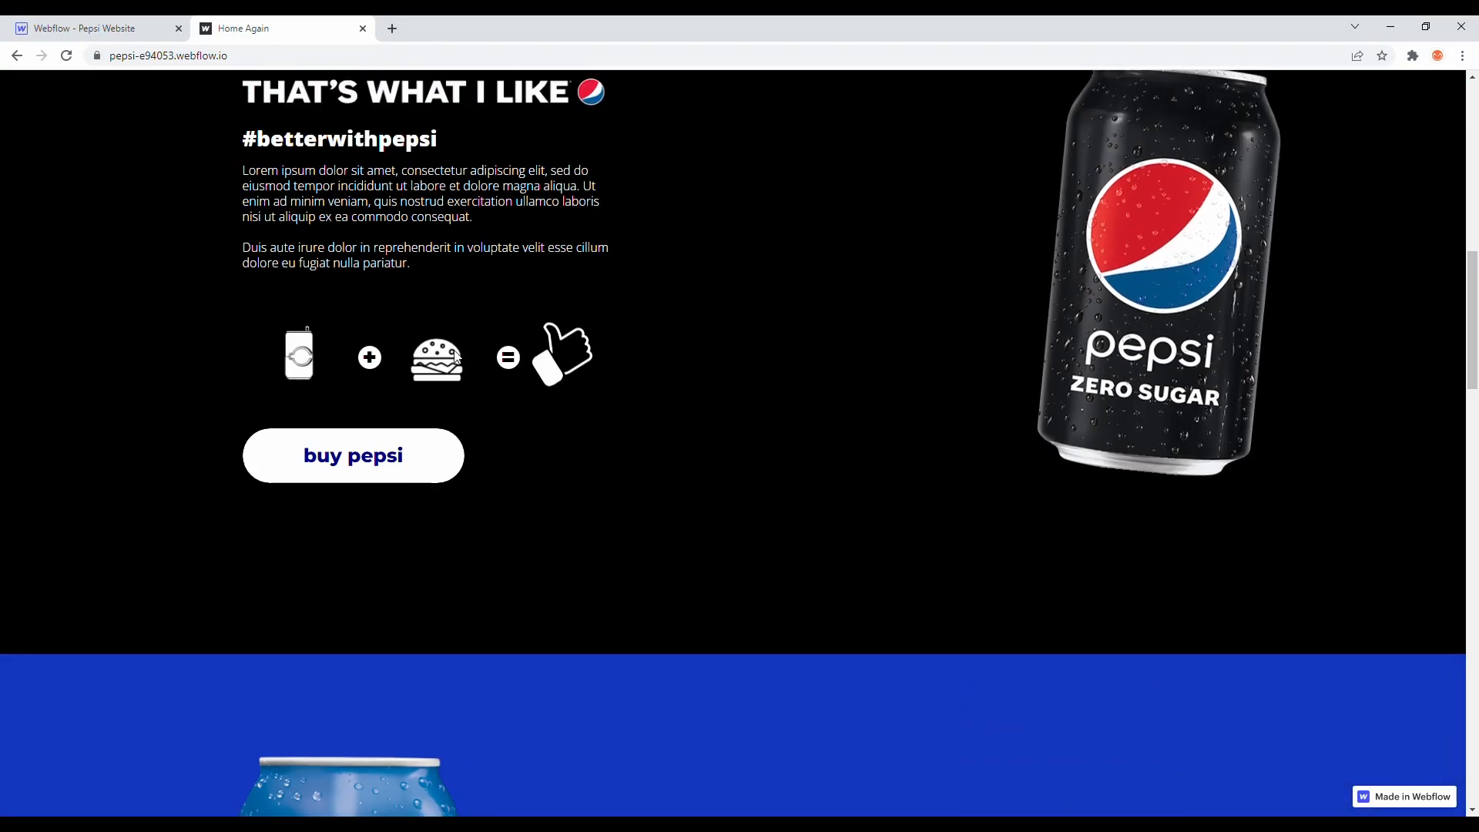
scroll(321, 350, up, 2)
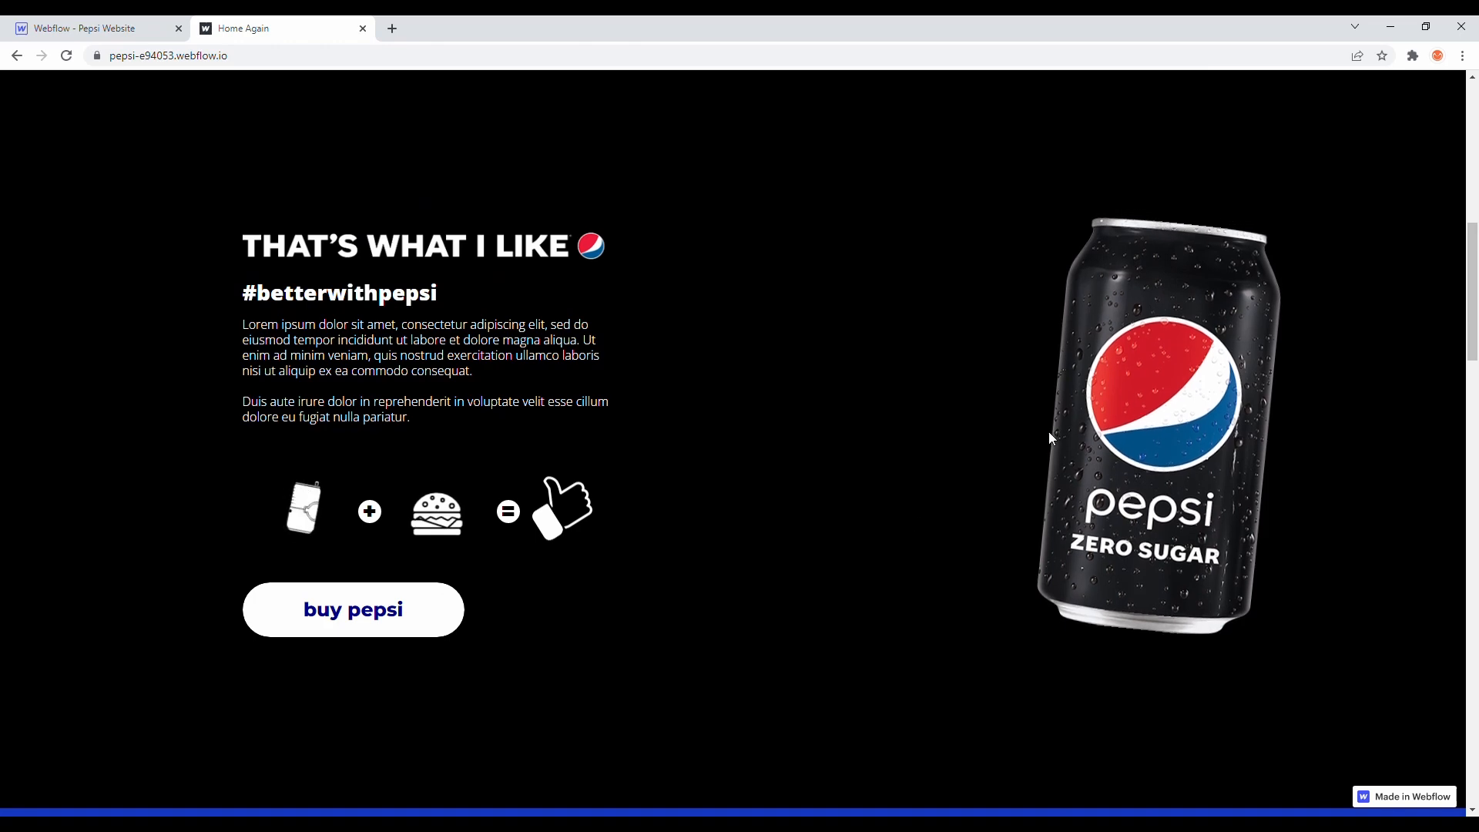
scroll(1061, 501, up, 4)
scroll(1060, 501, up, 5)
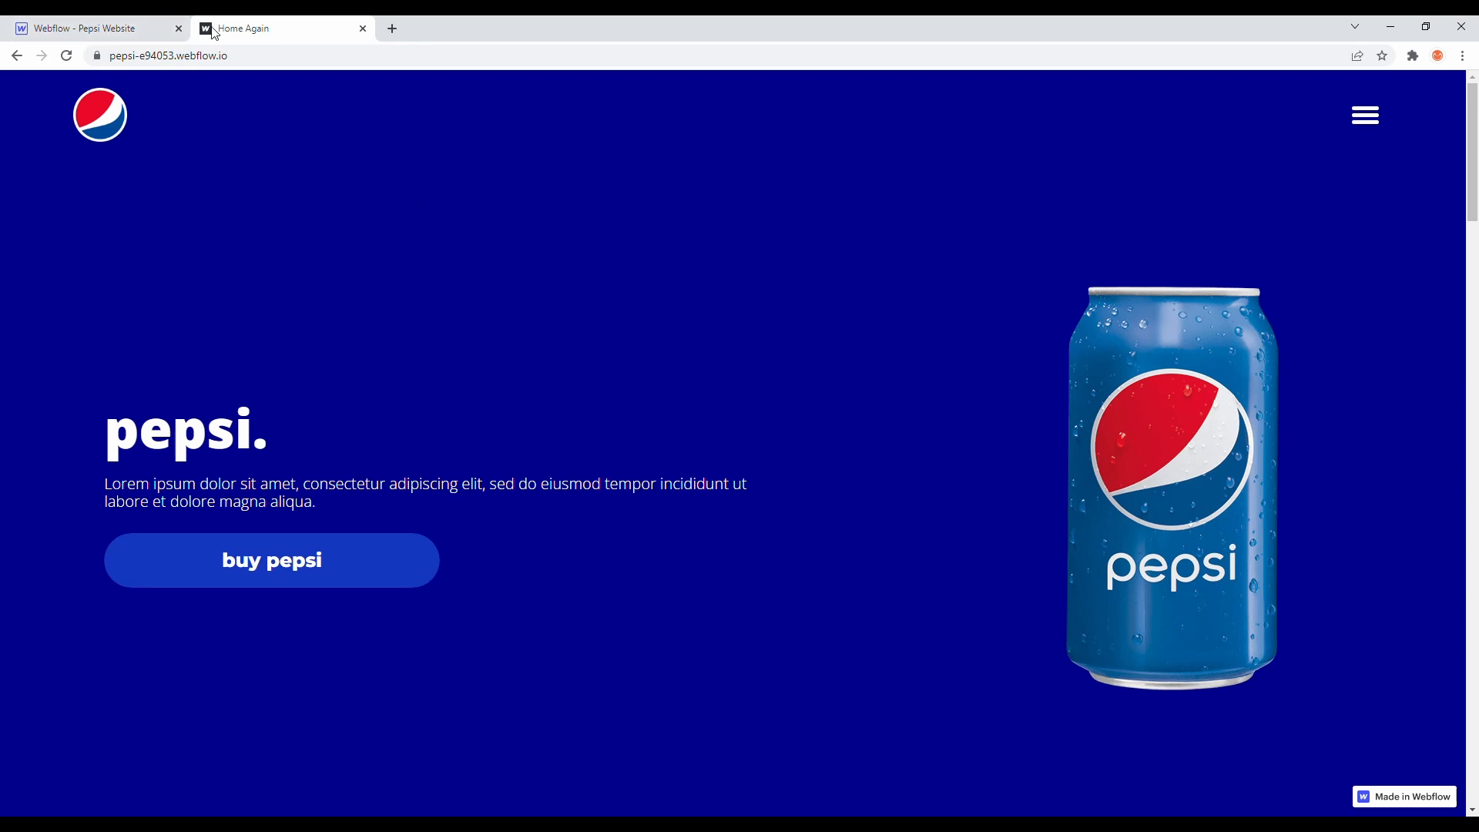
Step: Switch to the Webflow Designer and add a Div Block below flavors-sections in Body, with the class contact-section
click(151, 23)
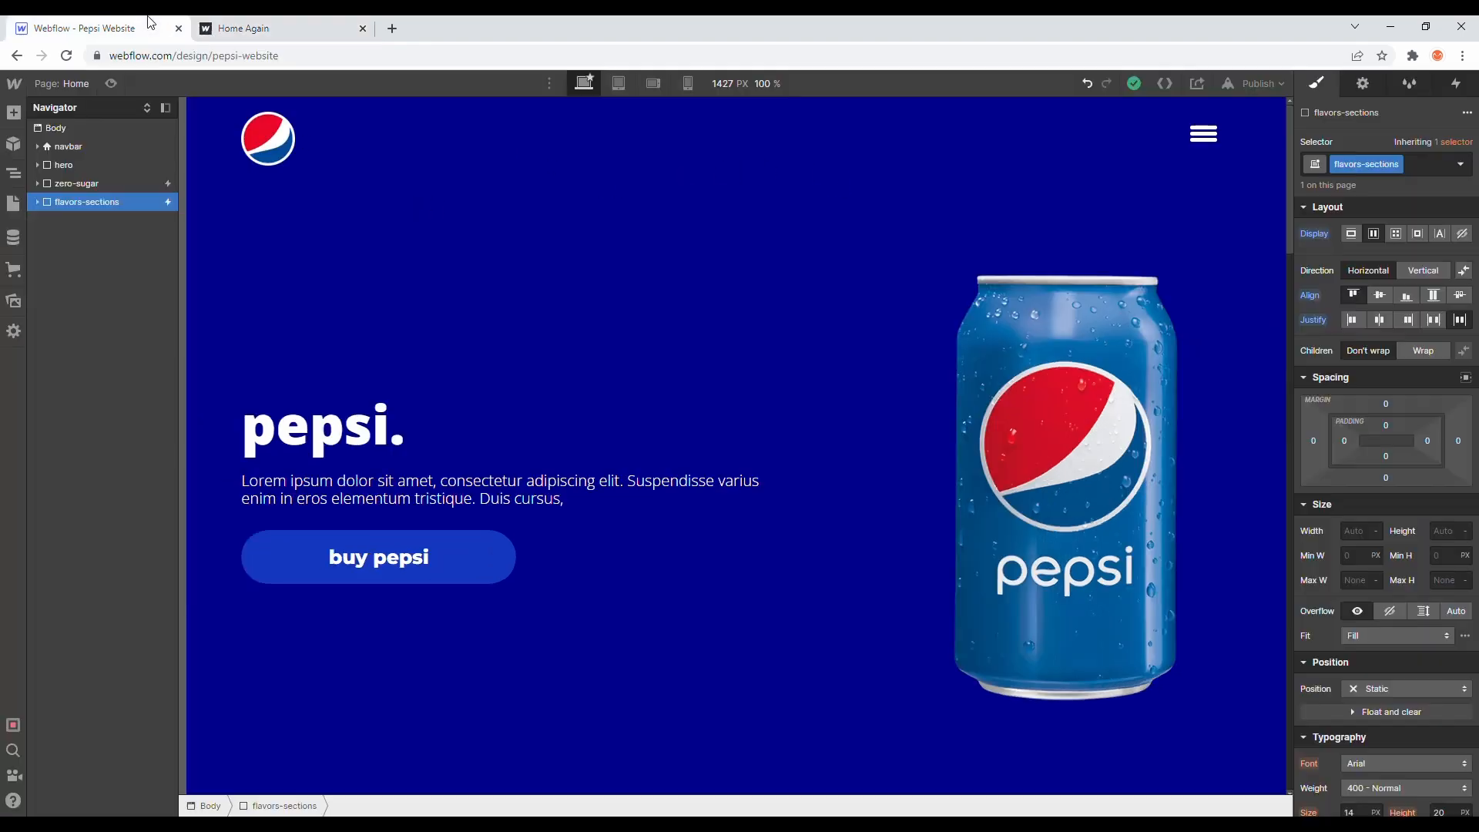
scroll(324, 308, down, 10)
scroll(432, 288, down, 10)
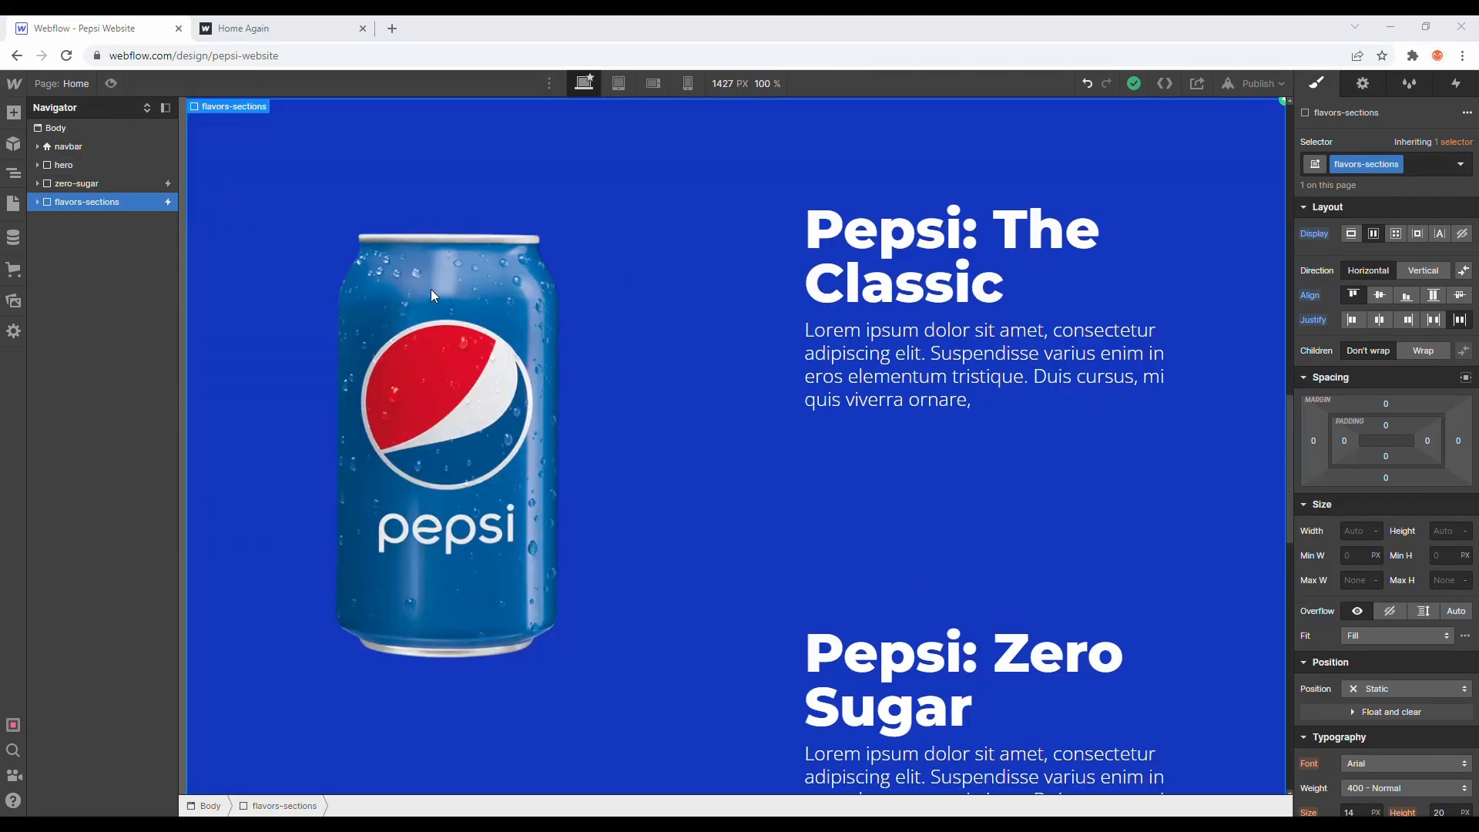
click(13, 113)
drag(64, 378, 123, 262)
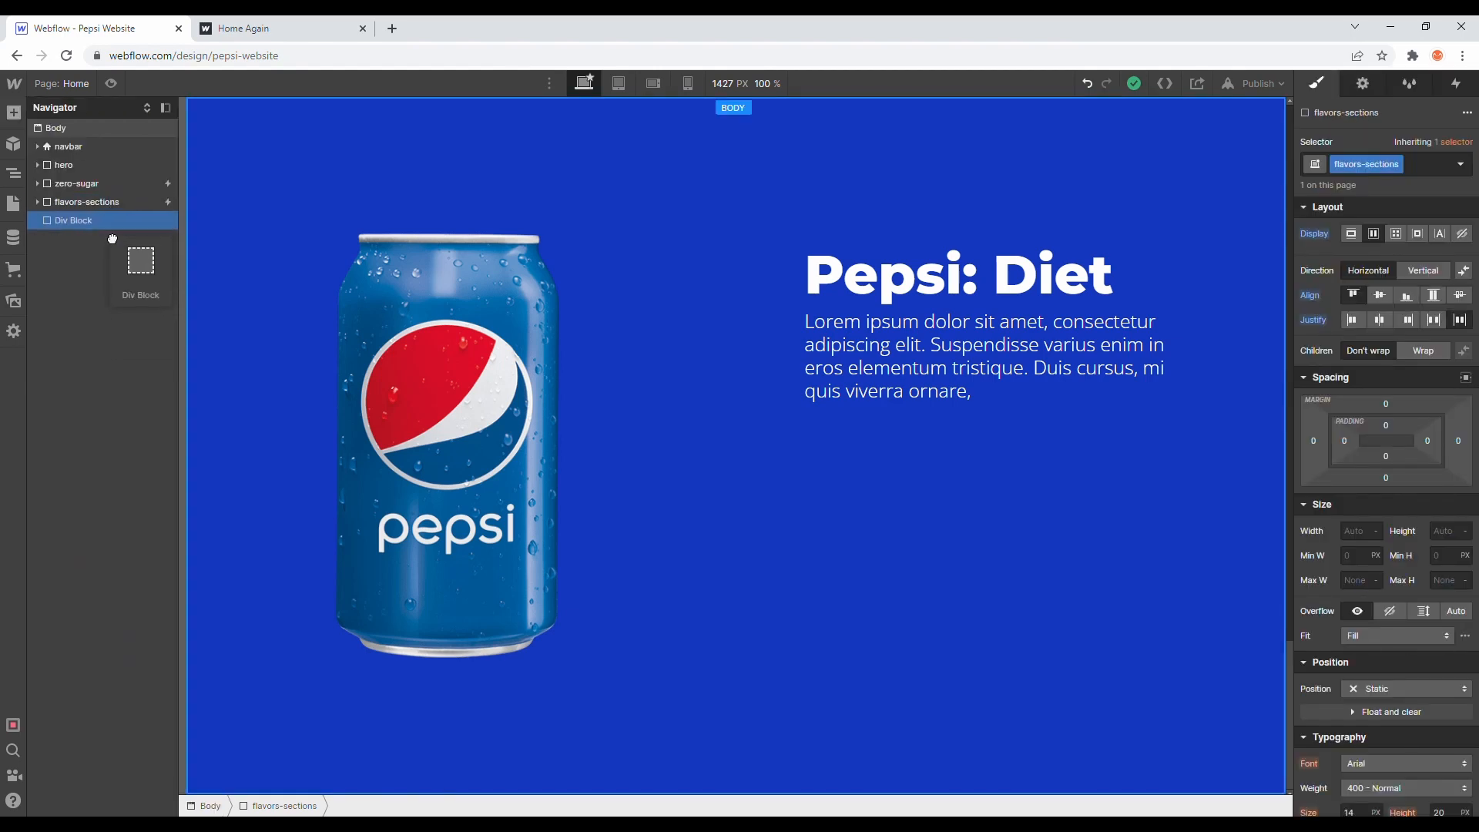
click(1366, 164)
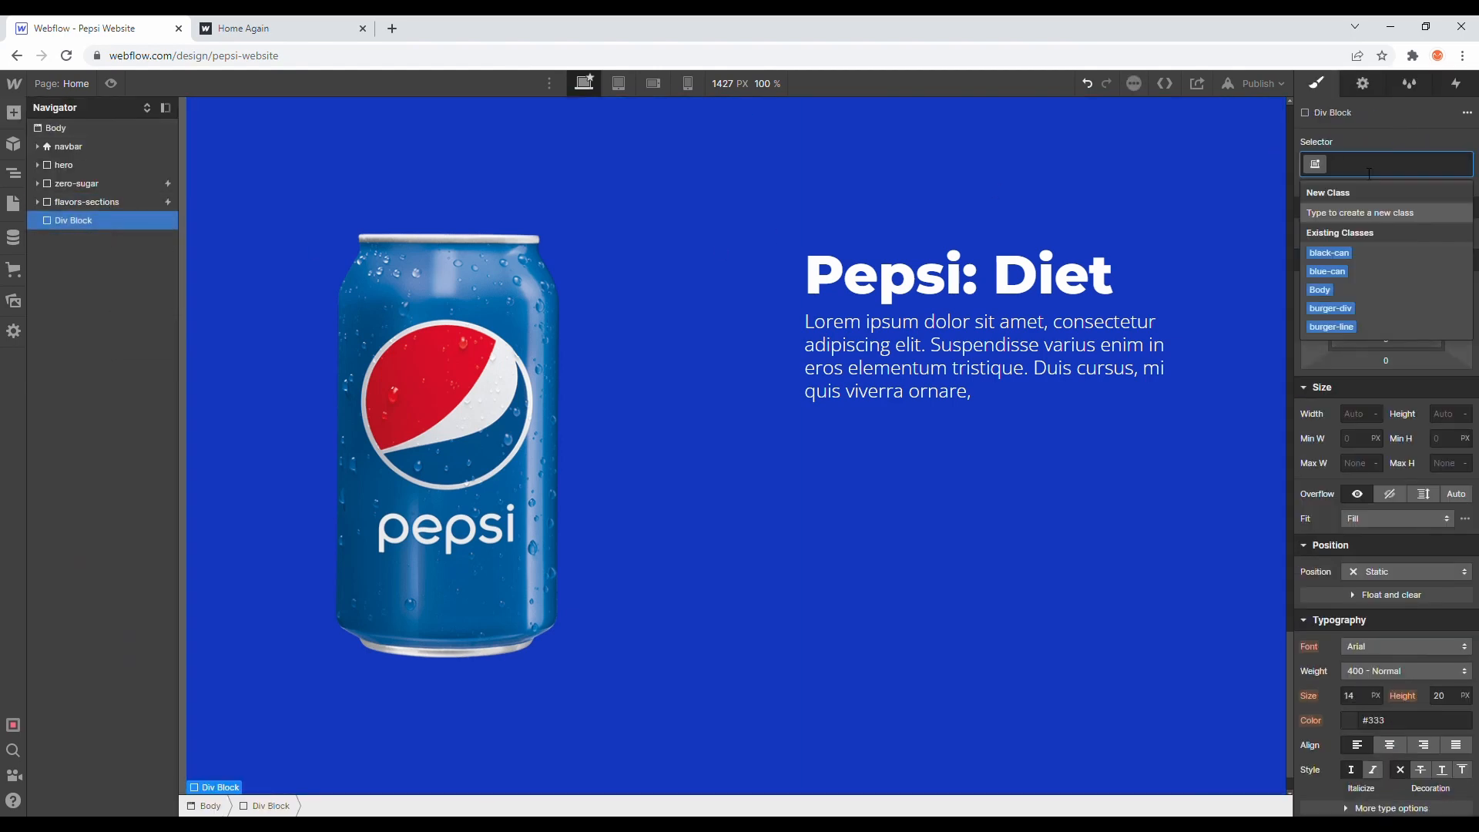
text(contact-section)
key(Return)
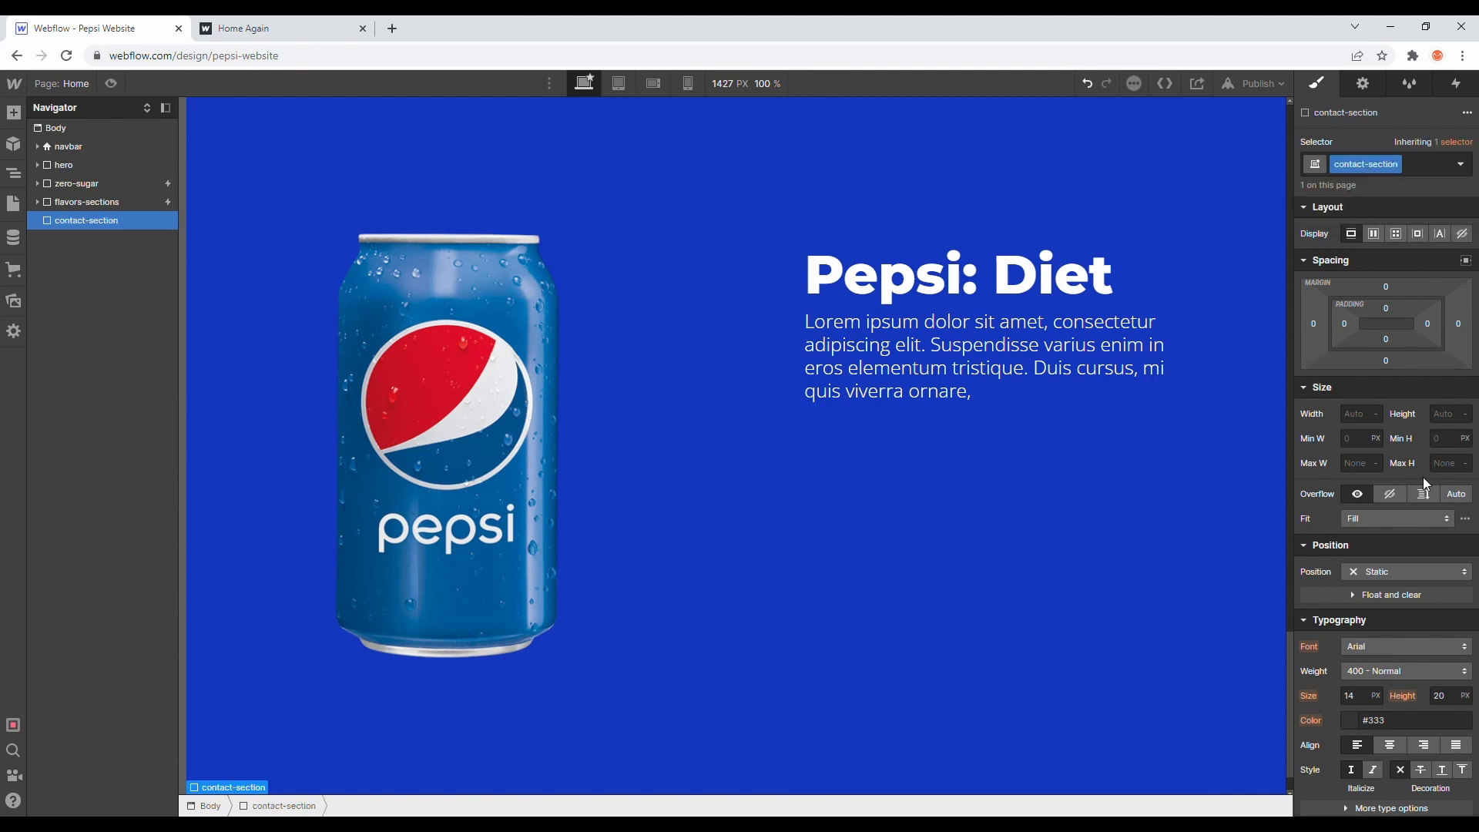
Step: Set the height of contact-section to 92 VH
click(1443, 414)
text(92vh)
key(Return)
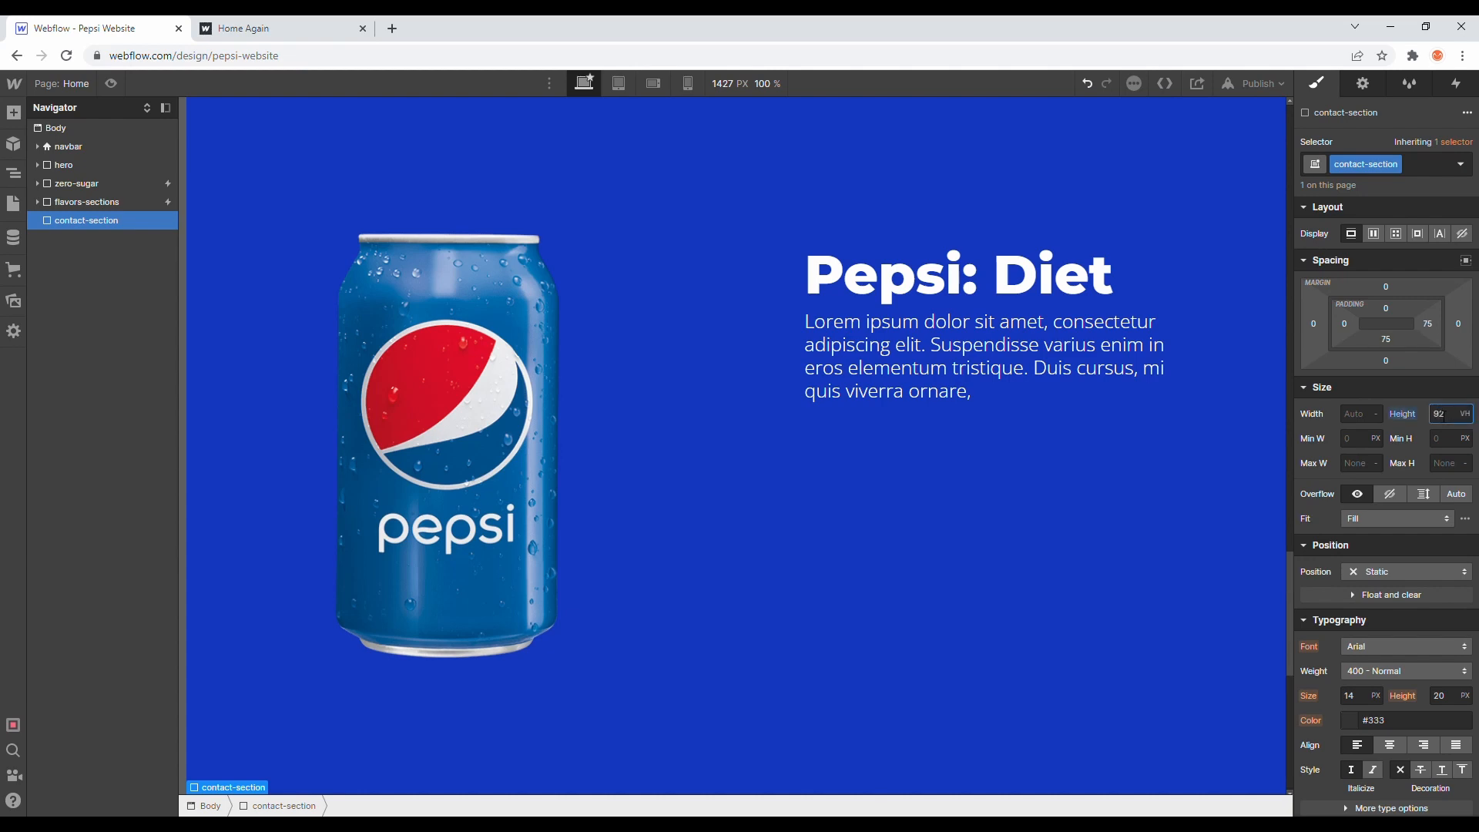
scroll(1133, 451, down, 8)
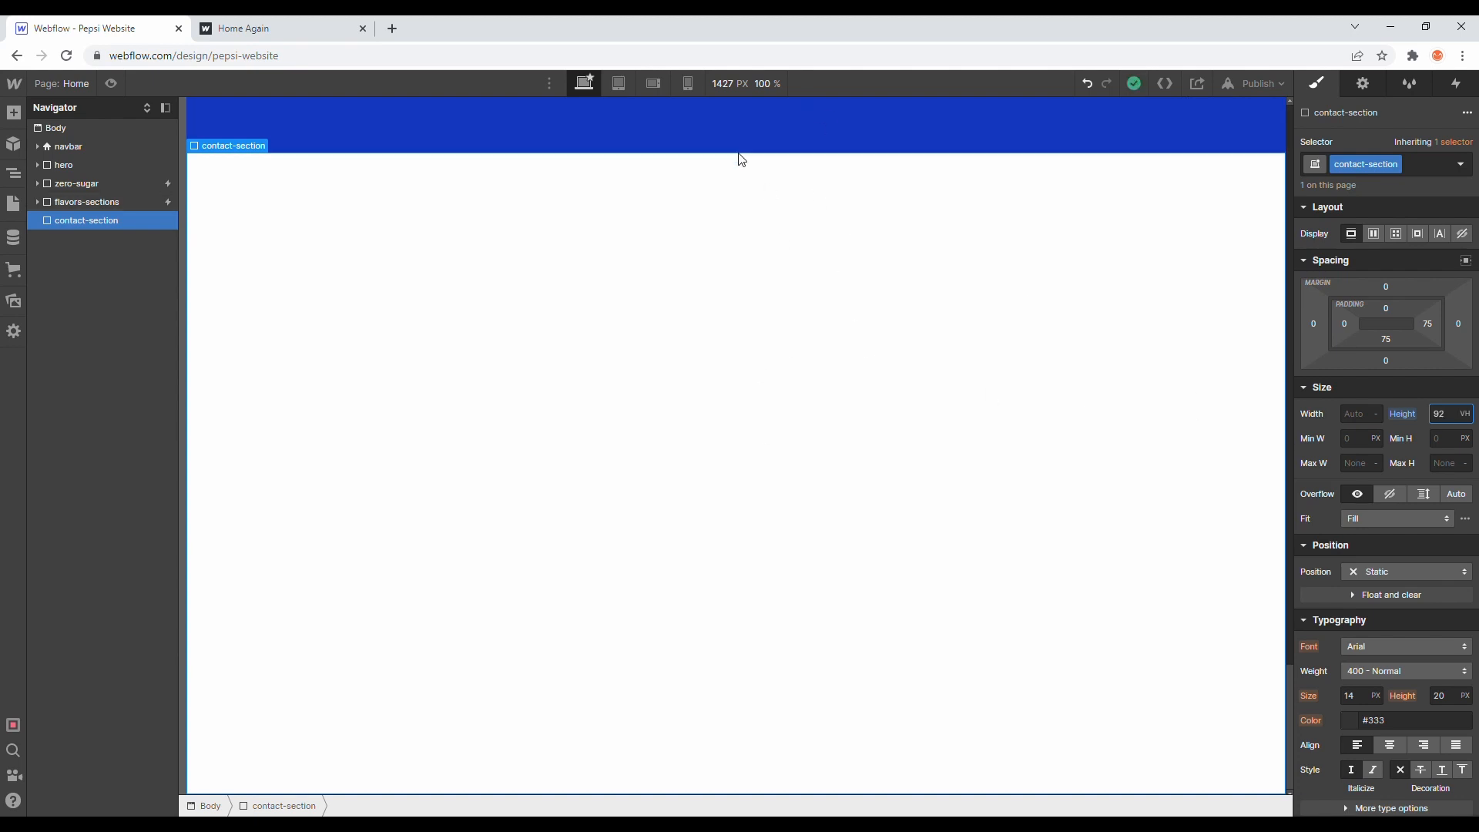
Step: Check the published site's contact section for reference, and give contact-section a vertical flex layout with centered align and justify
click(328, 23)
scroll(346, 313, down, 20)
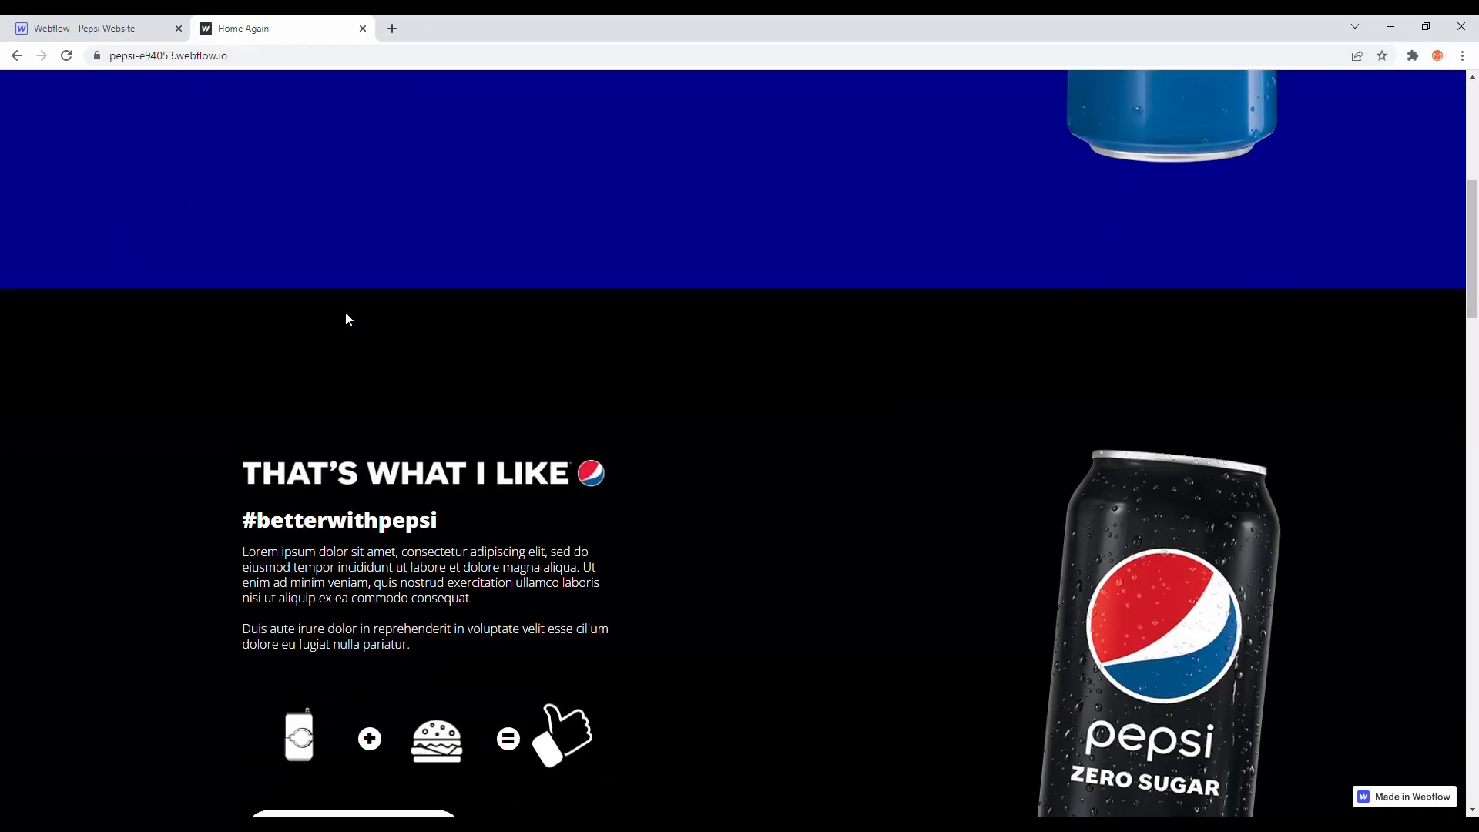
scroll(345, 318, down, 5)
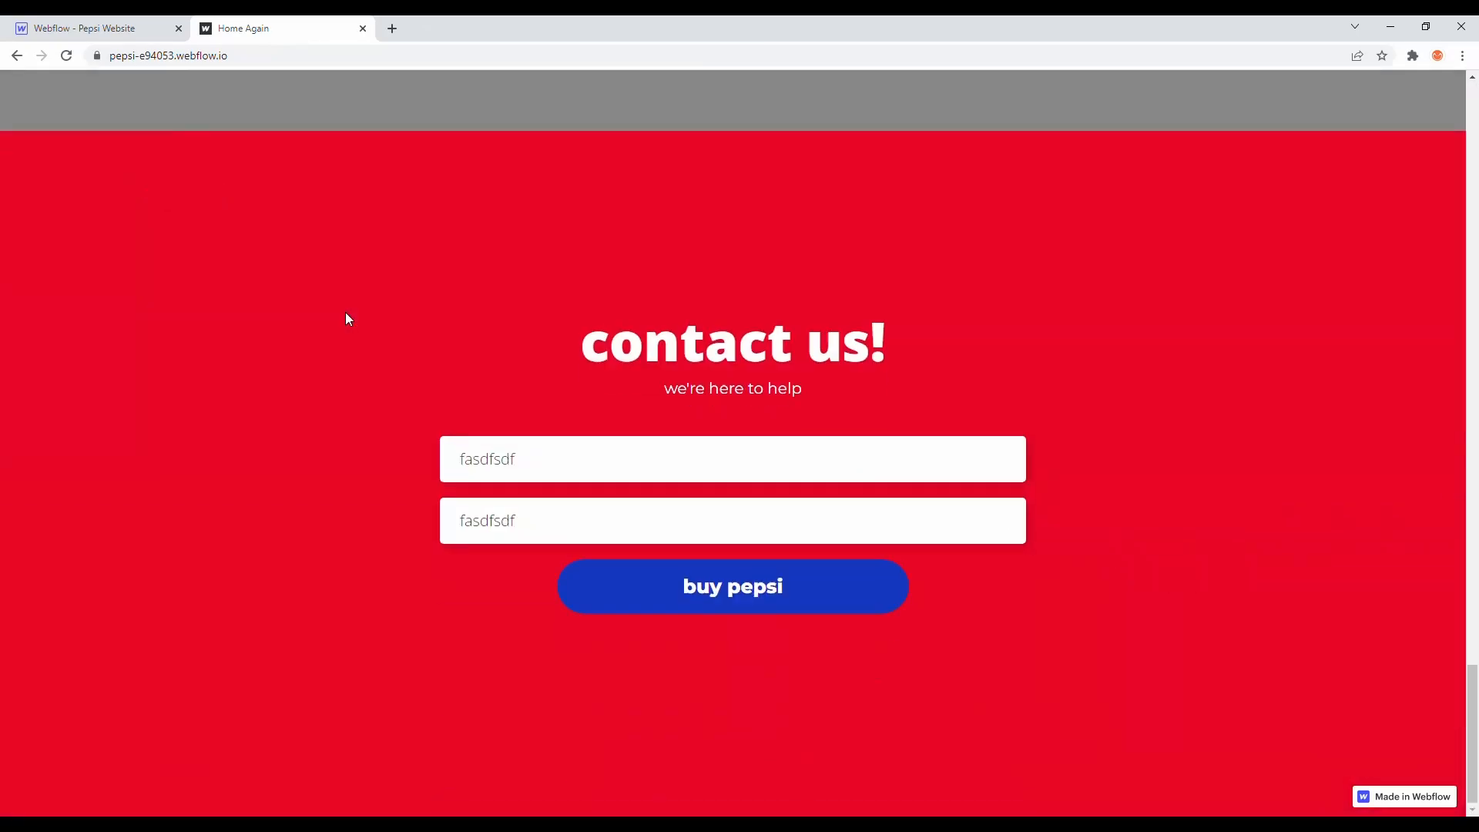
scroll(345, 320, up, 3)
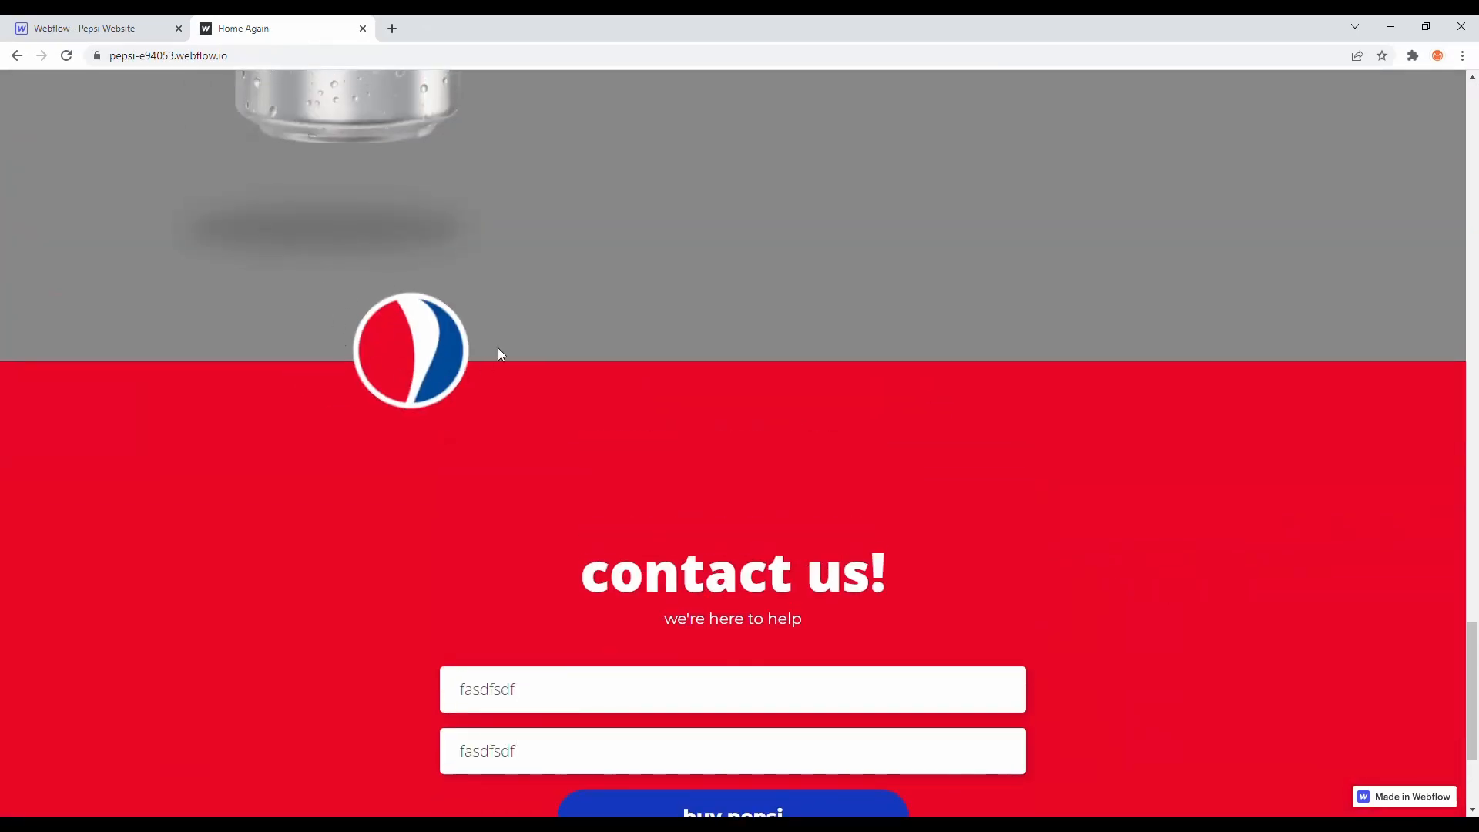
scroll(496, 368, down, 3)
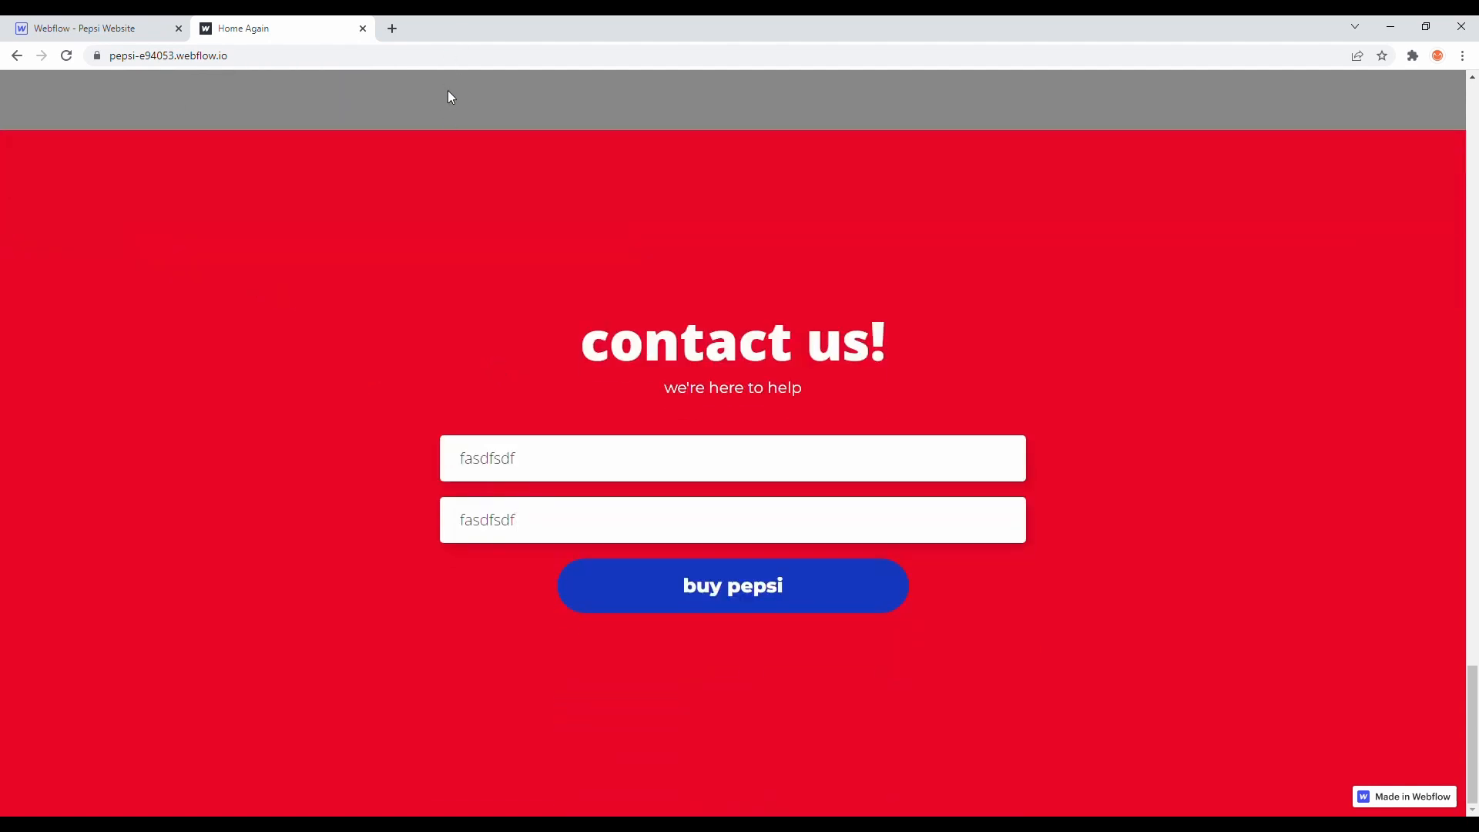
click(135, 22)
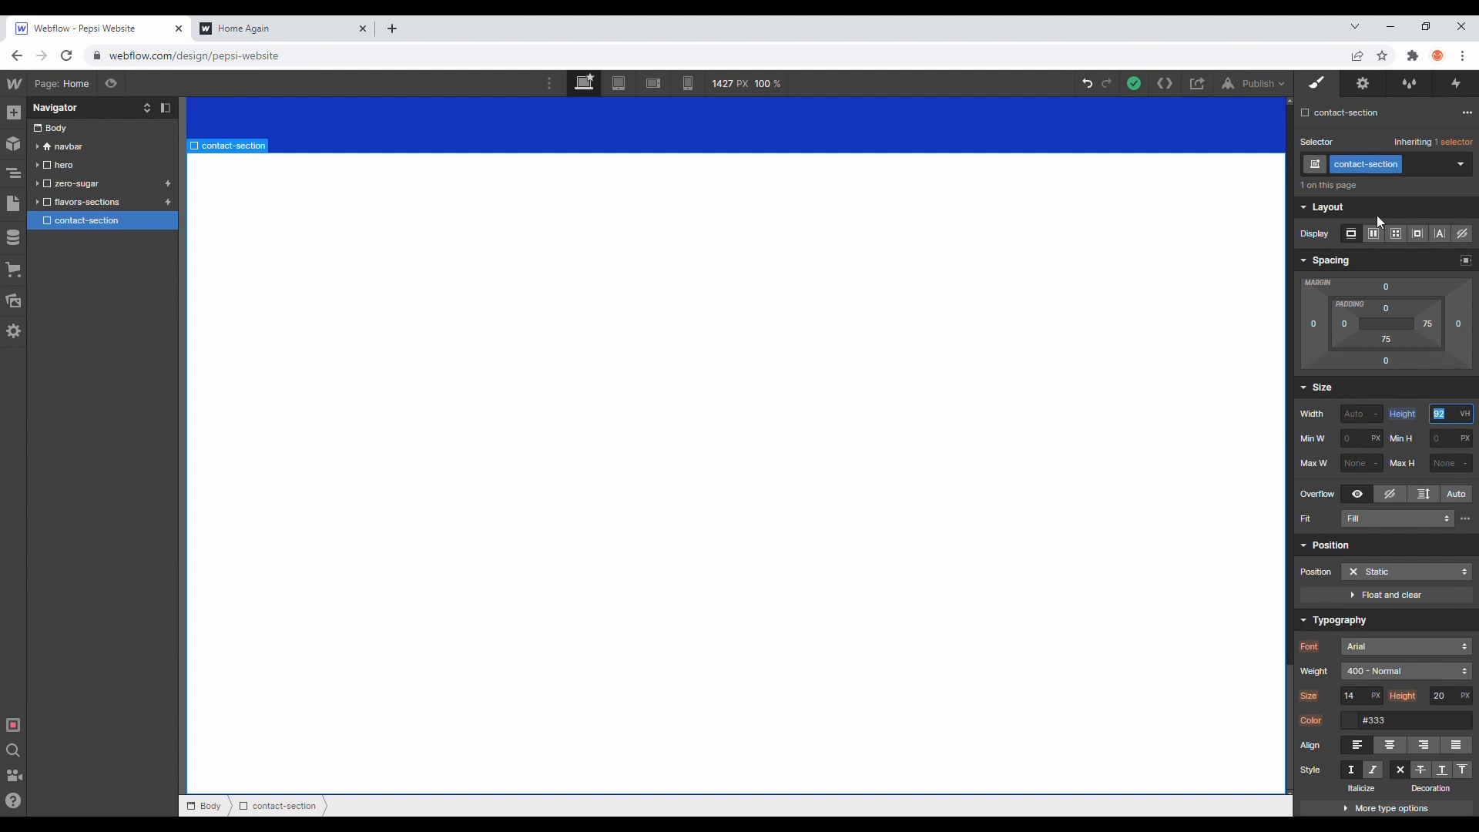
click(1373, 234)
click(1423, 271)
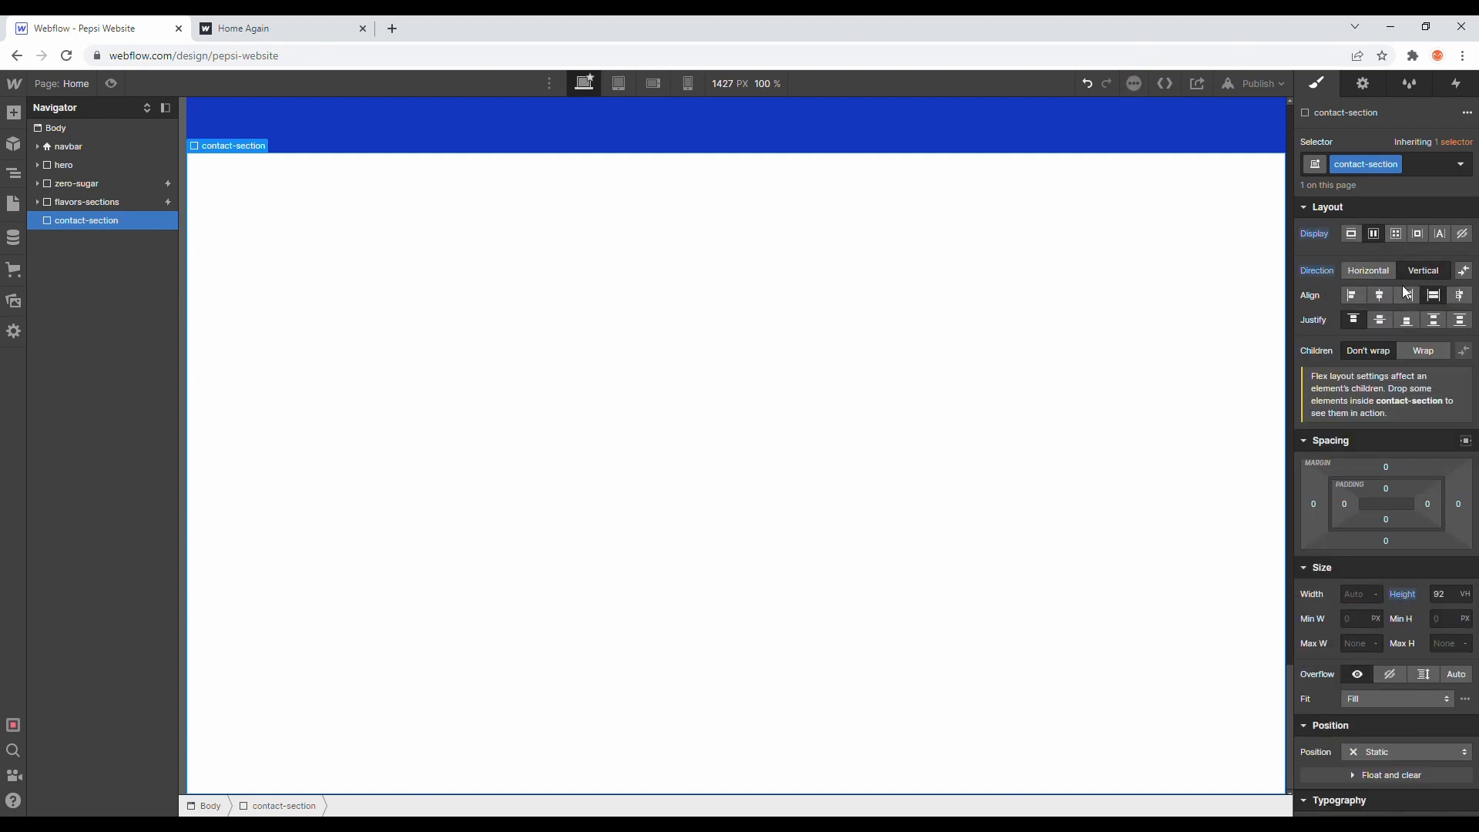
click(1380, 296)
click(1379, 320)
Step: Set the background color of contact-section to the Crimson swatch (#ea0727)
scroll(1397, 482, down, 10)
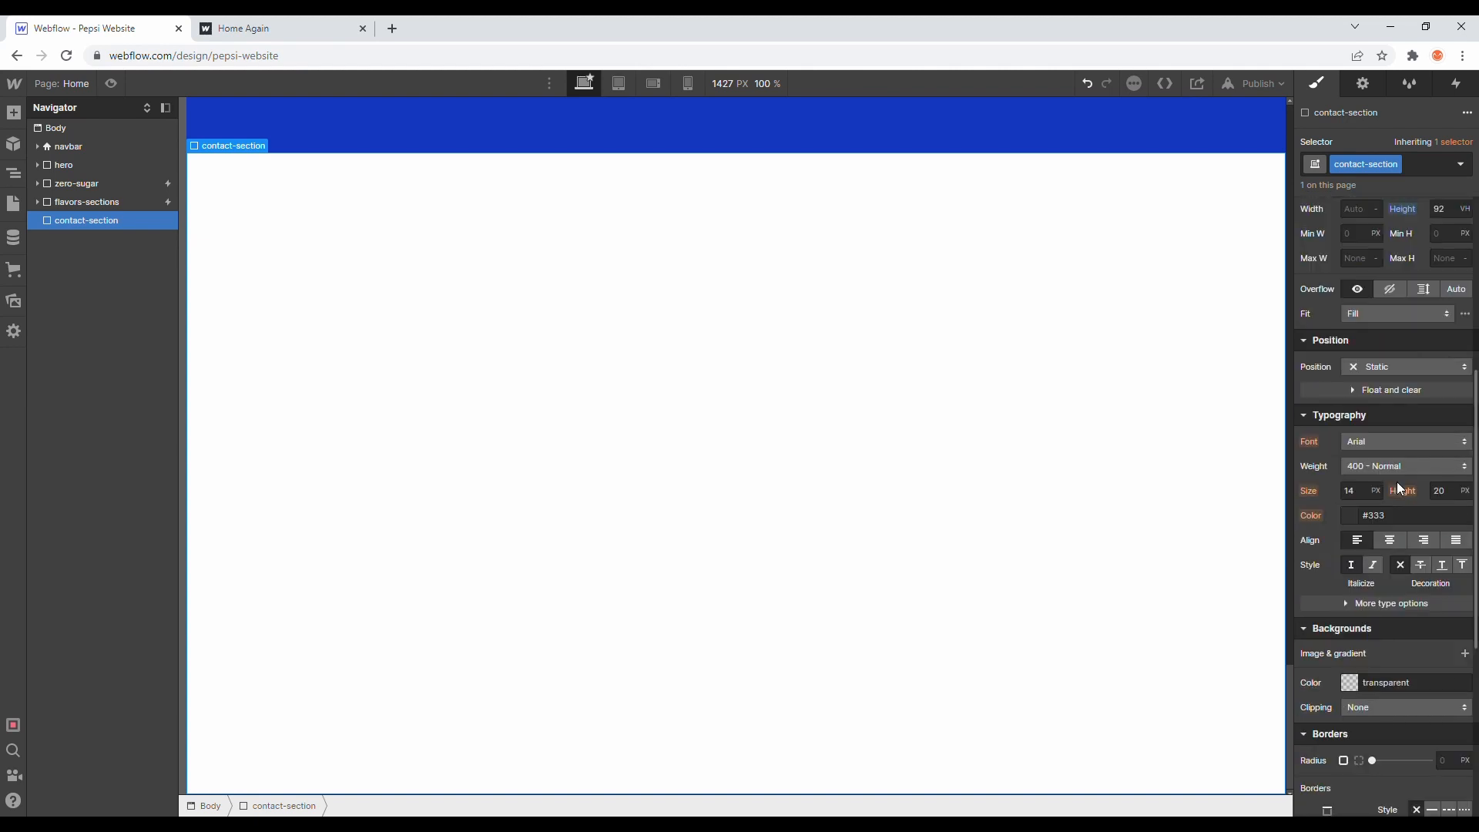
click(1354, 382)
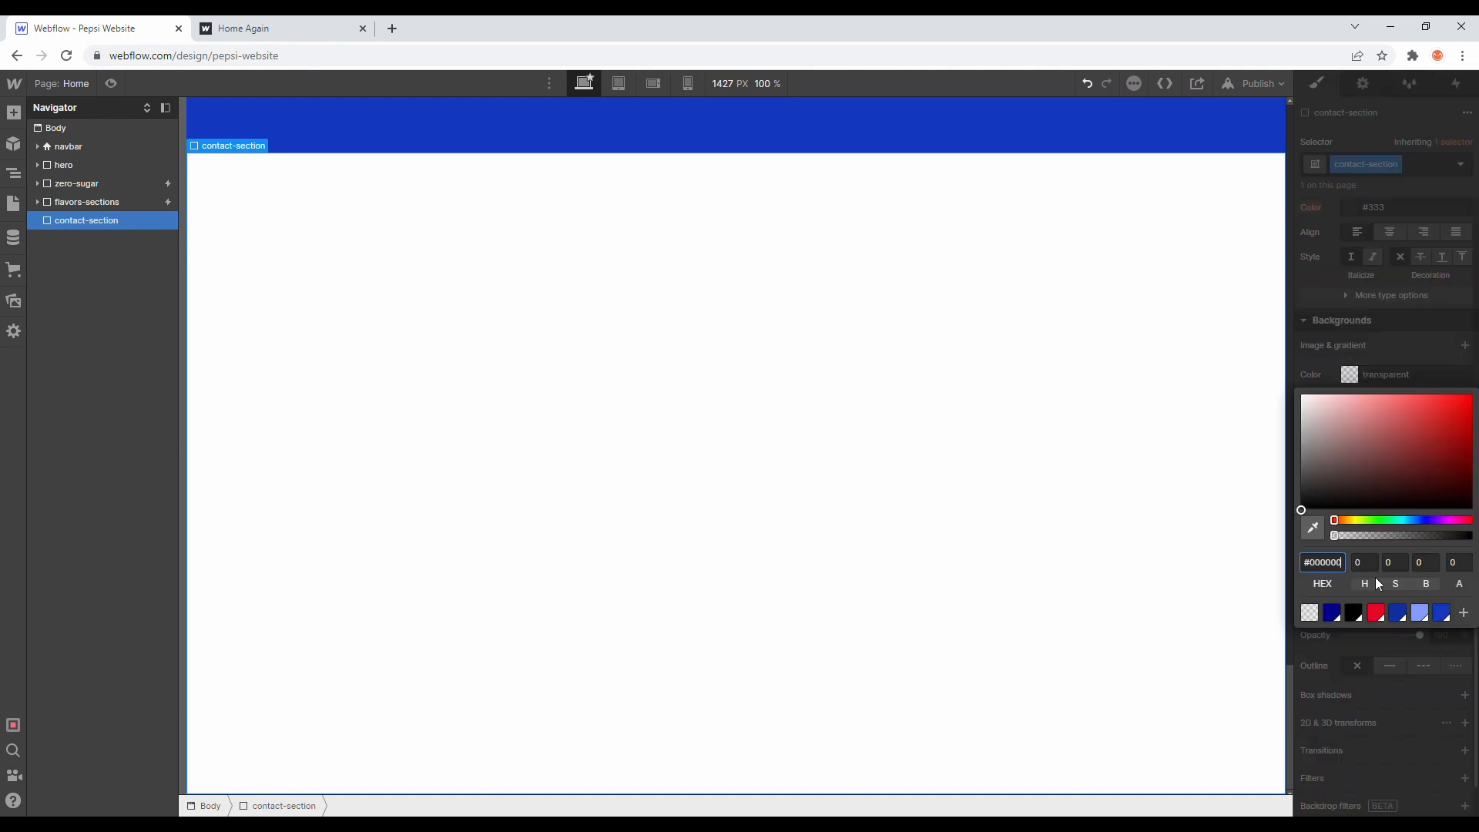
click(1376, 613)
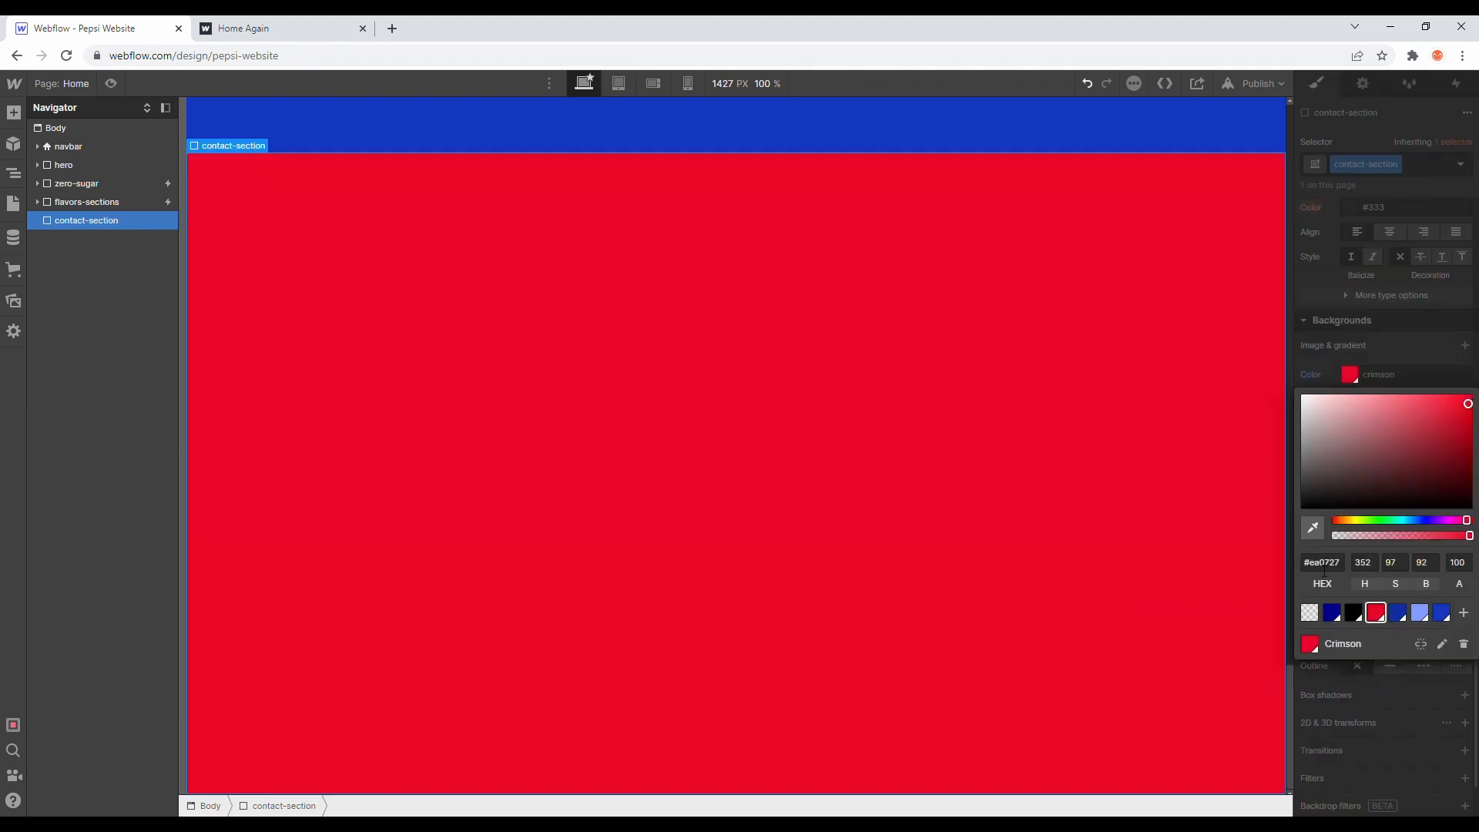
click(1371, 712)
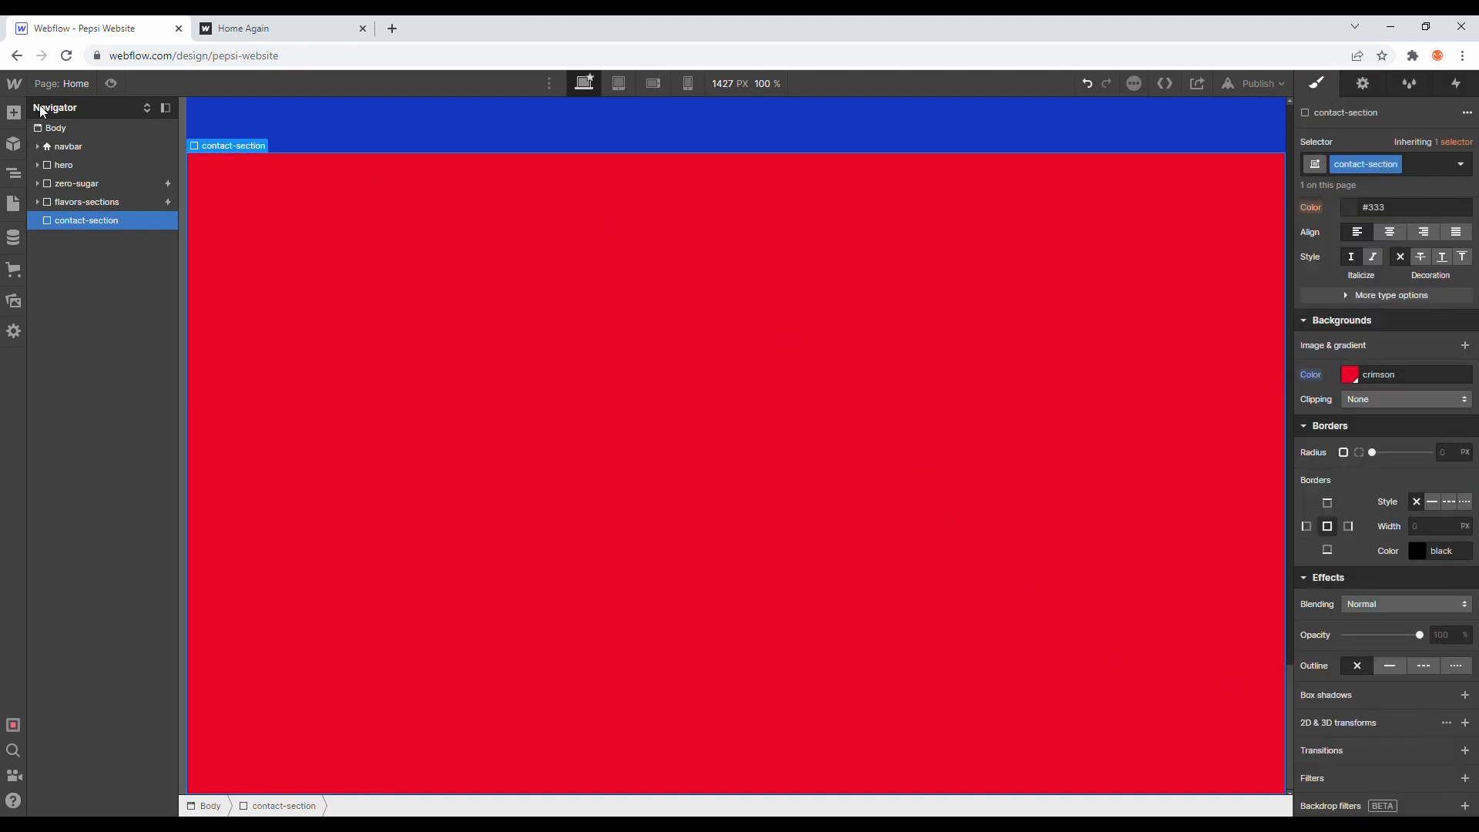
Step: Add an H1 heading inside contact-section and give it the class contact-heading
click(13, 113)
drag(82, 521, 103, 247)
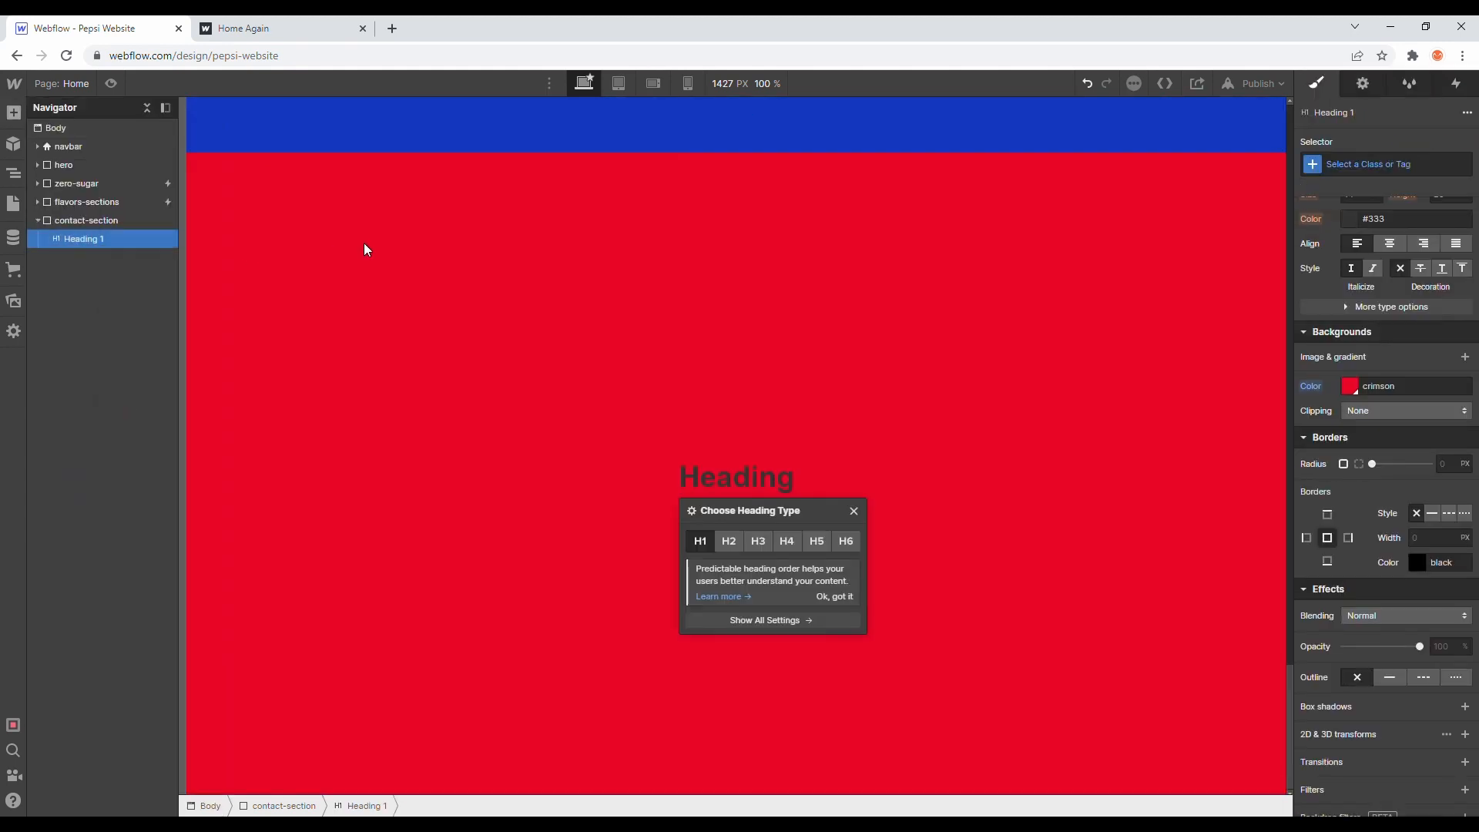
click(1348, 165)
text(contac)
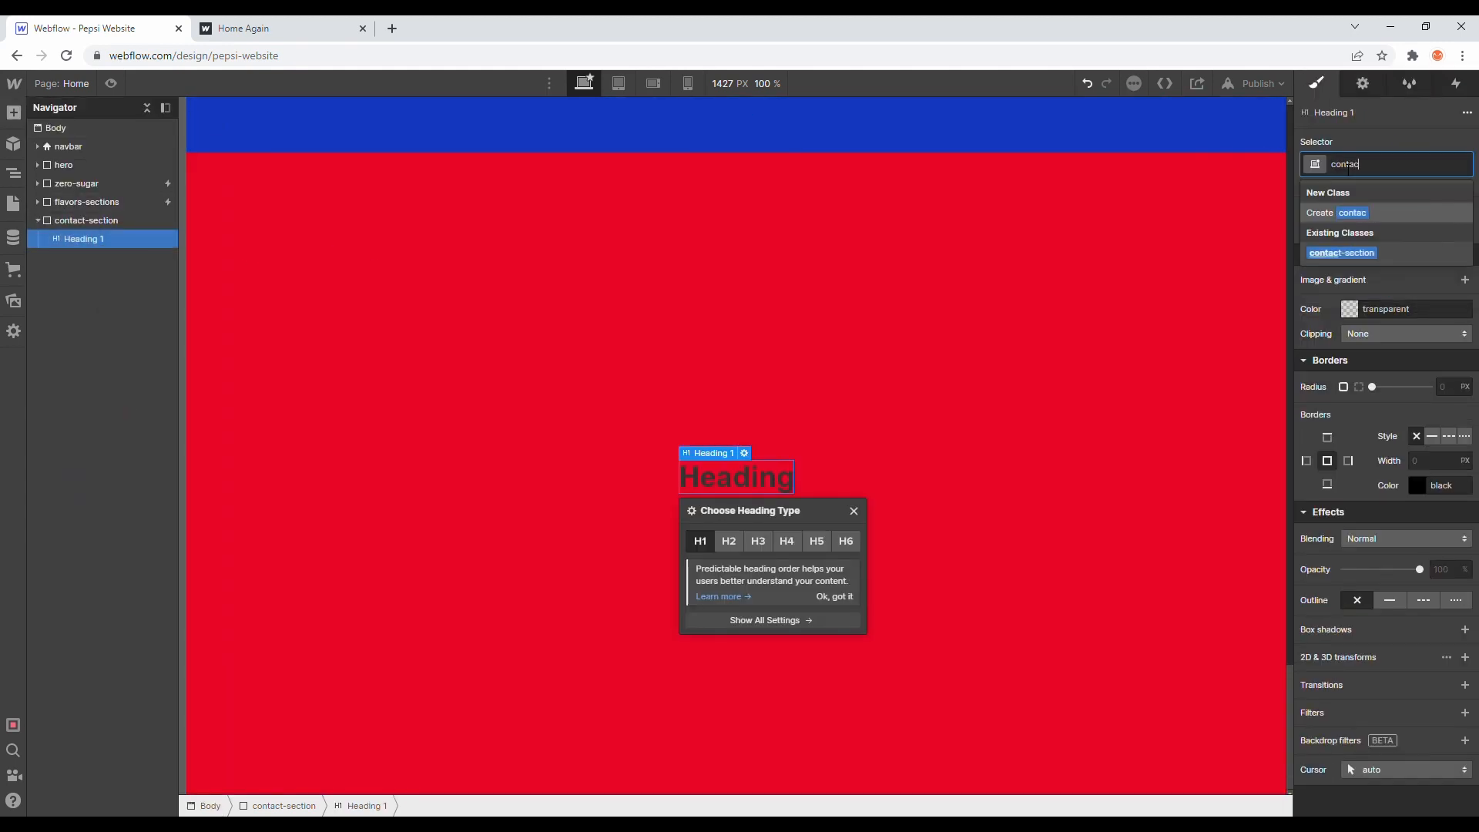
text(t-heading)
key(Return)
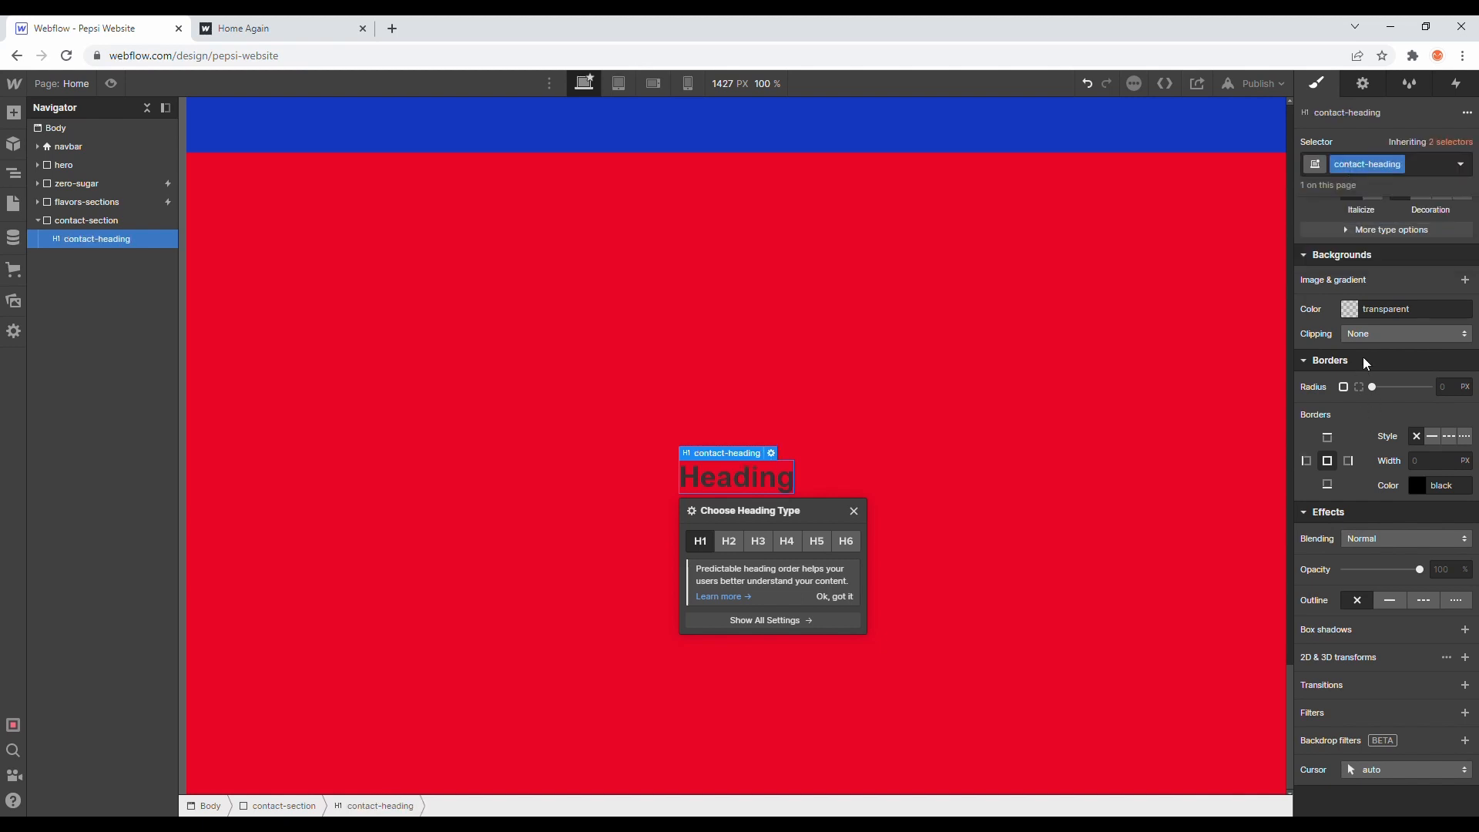
Step: Style contact-heading in Montserrat with size 70 px, weight 800 - Extra Bold and white text color
scroll(1362, 358, up, 6)
click(1353, 588)
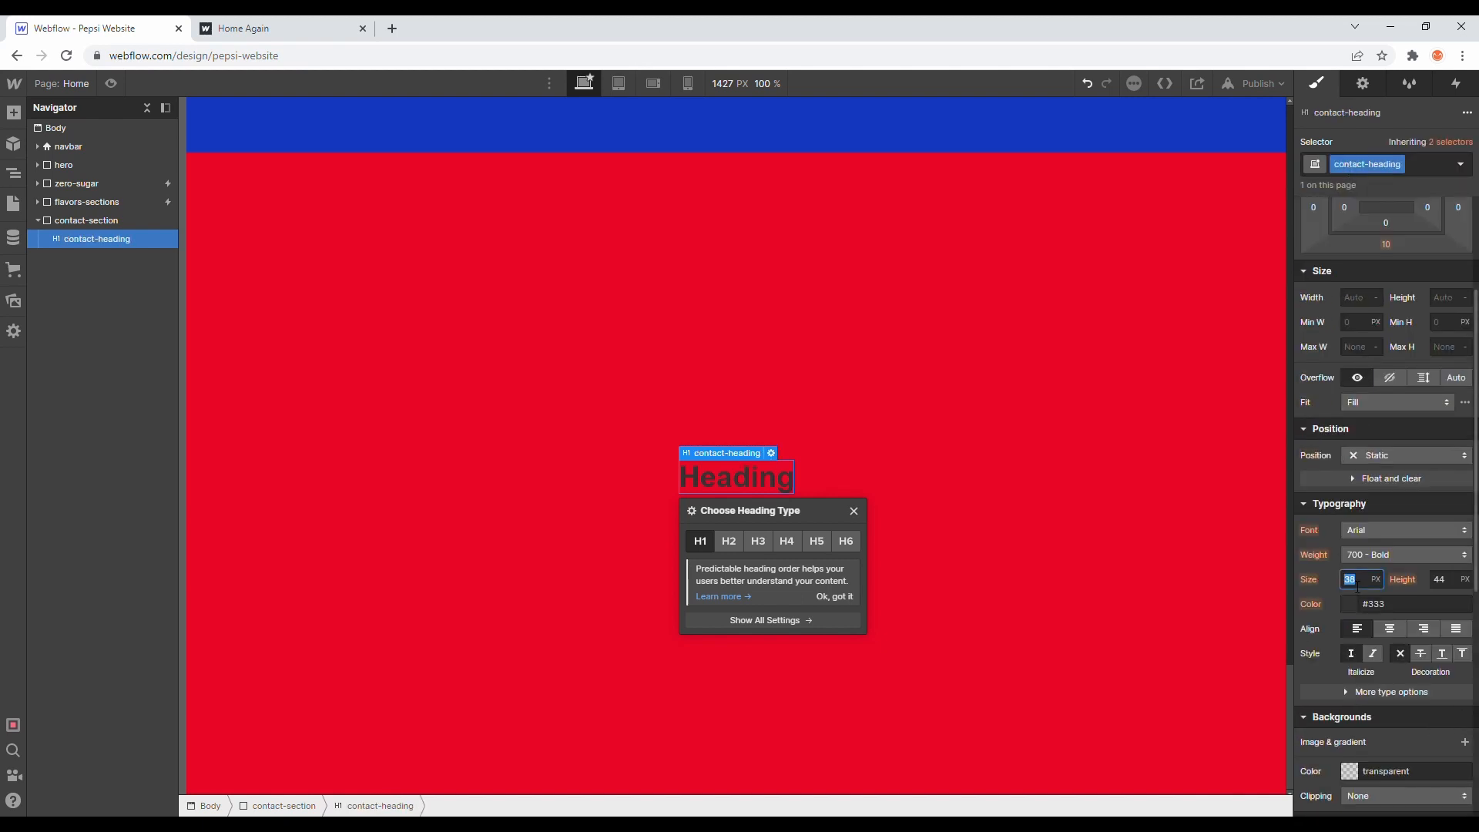
text(70)
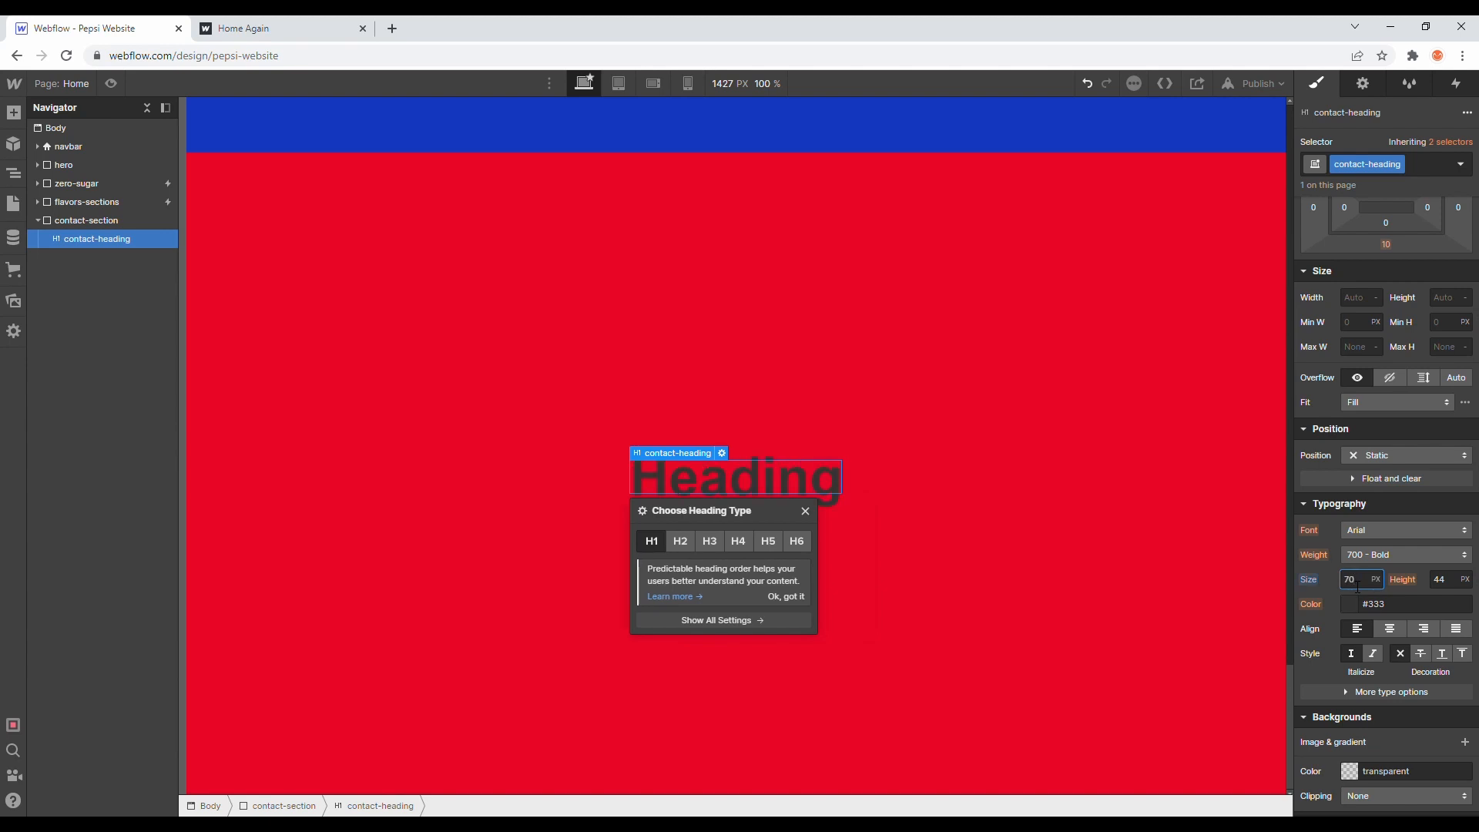
click(1348, 530)
click(1371, 543)
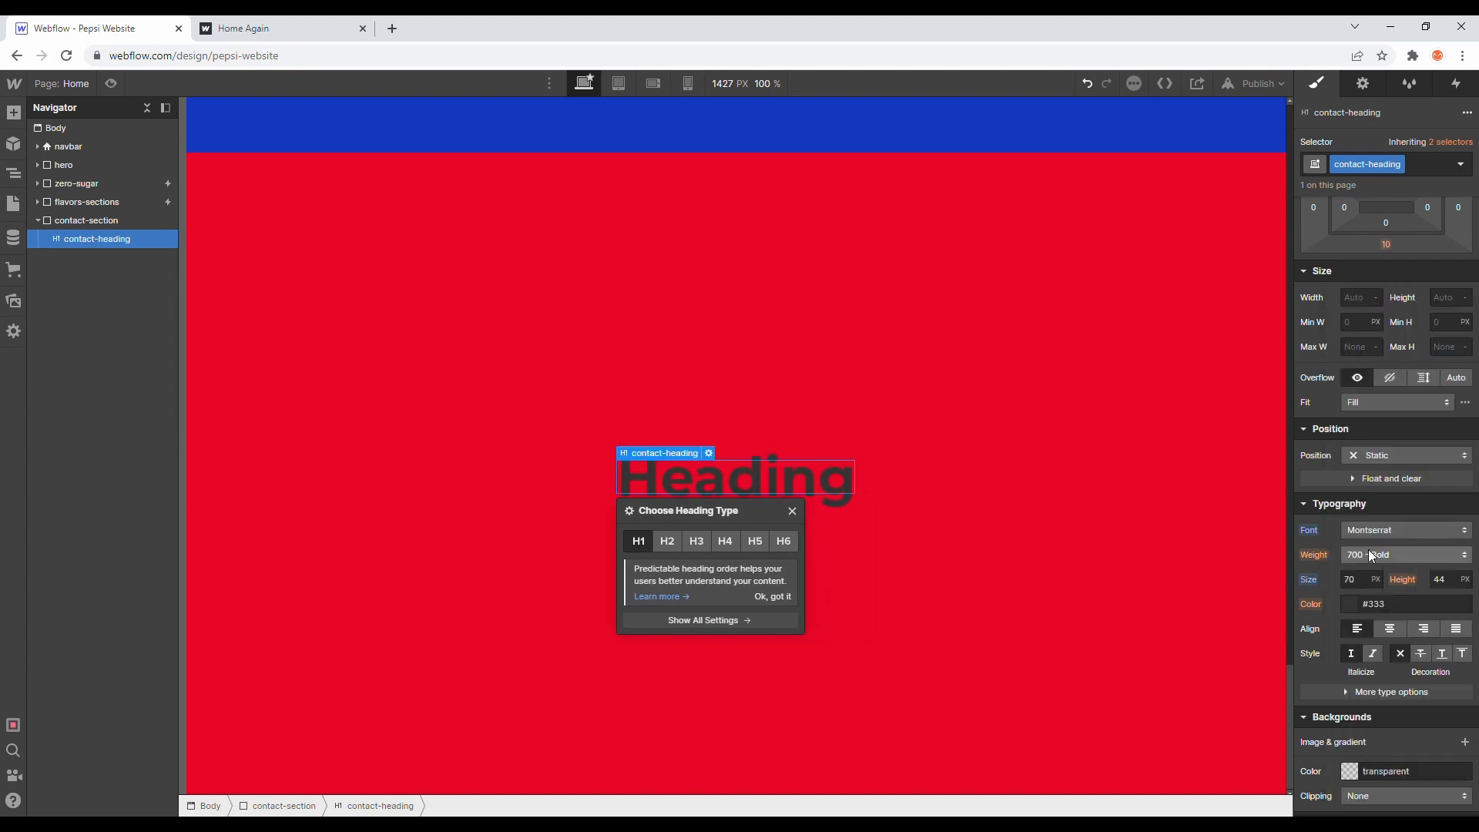
click(1364, 558)
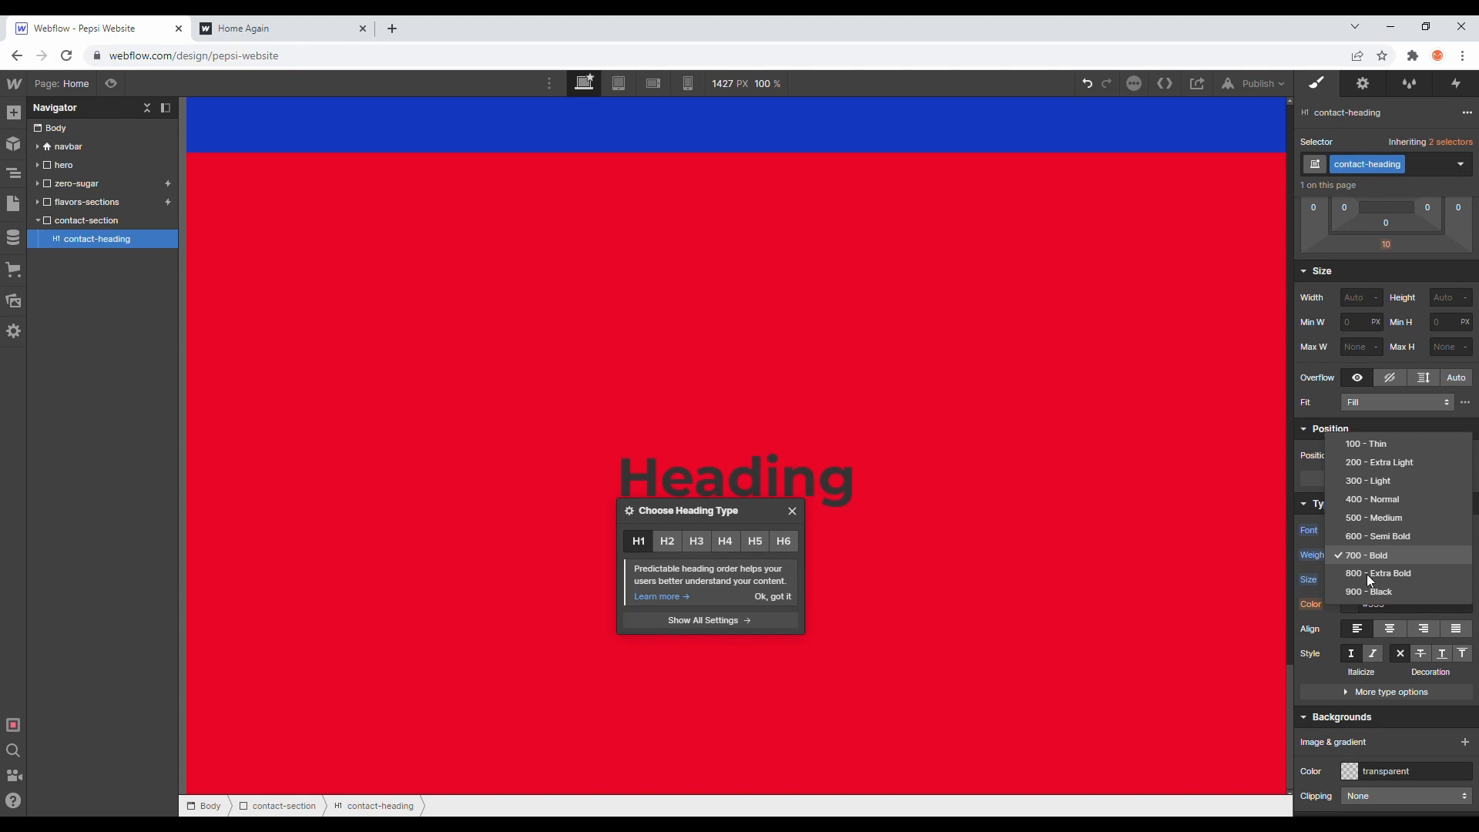
click(1371, 577)
click(1349, 606)
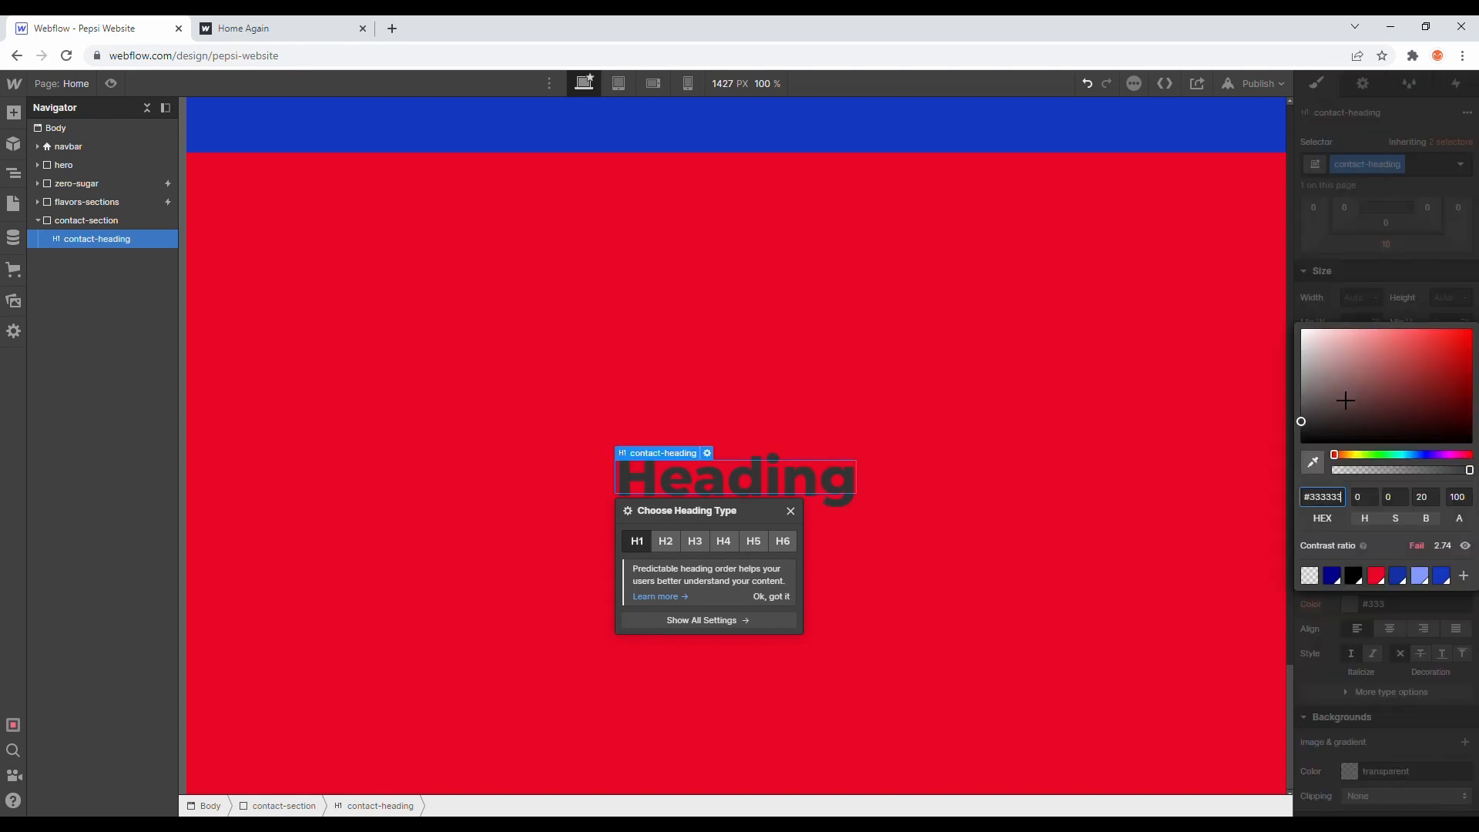
drag(1305, 354, 1252, 269)
click(1369, 275)
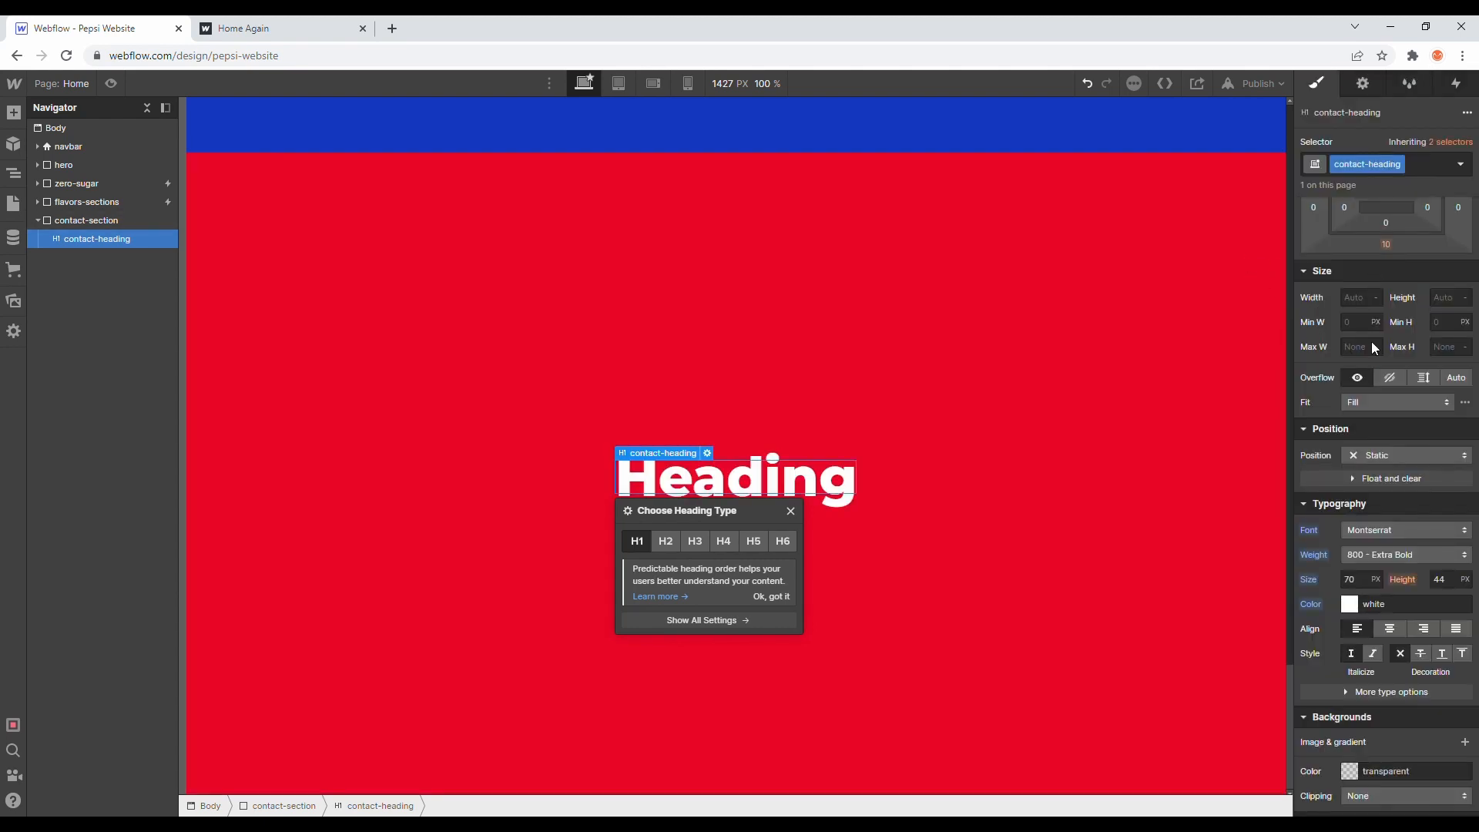
Step: Replace the contact-heading text with "contact us!"
double_click(745, 491)
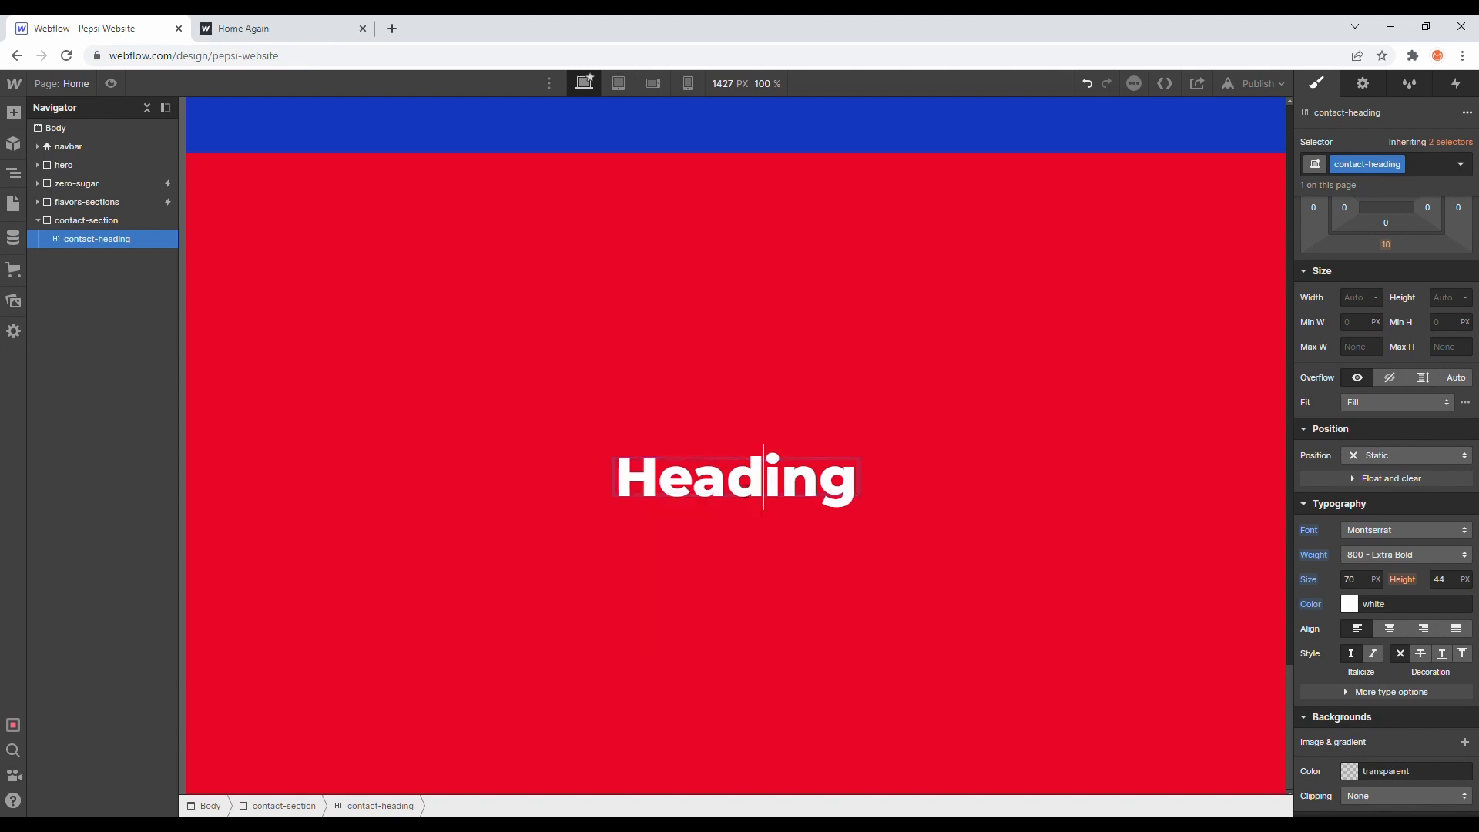
text(contac)
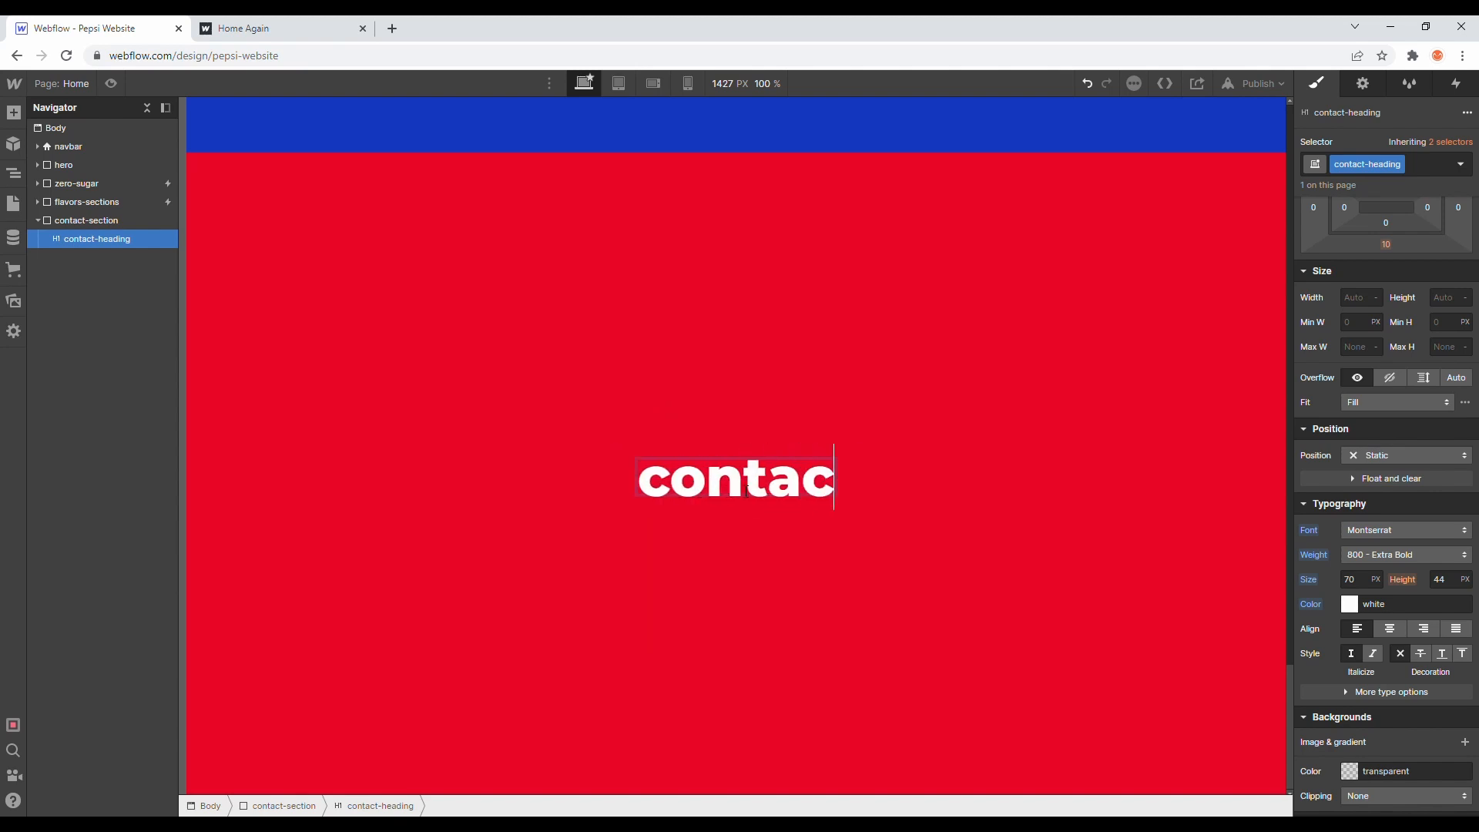
text(t us!)
key(Escape)
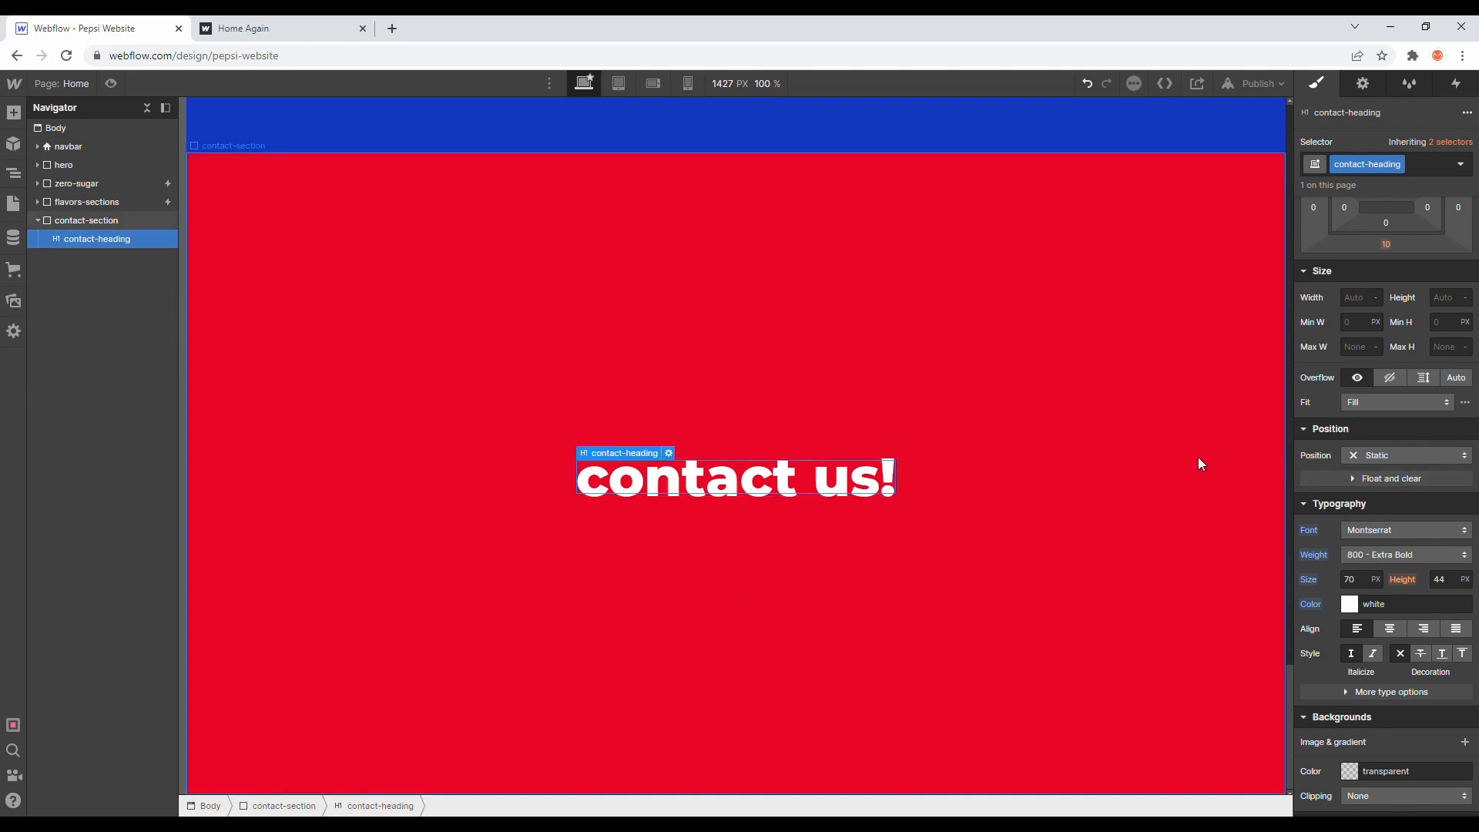
Step: Add a Paragraph below contact-heading and shorten its placeholder text to "Lorem ipsum dolor sit amet,"
click(15, 112)
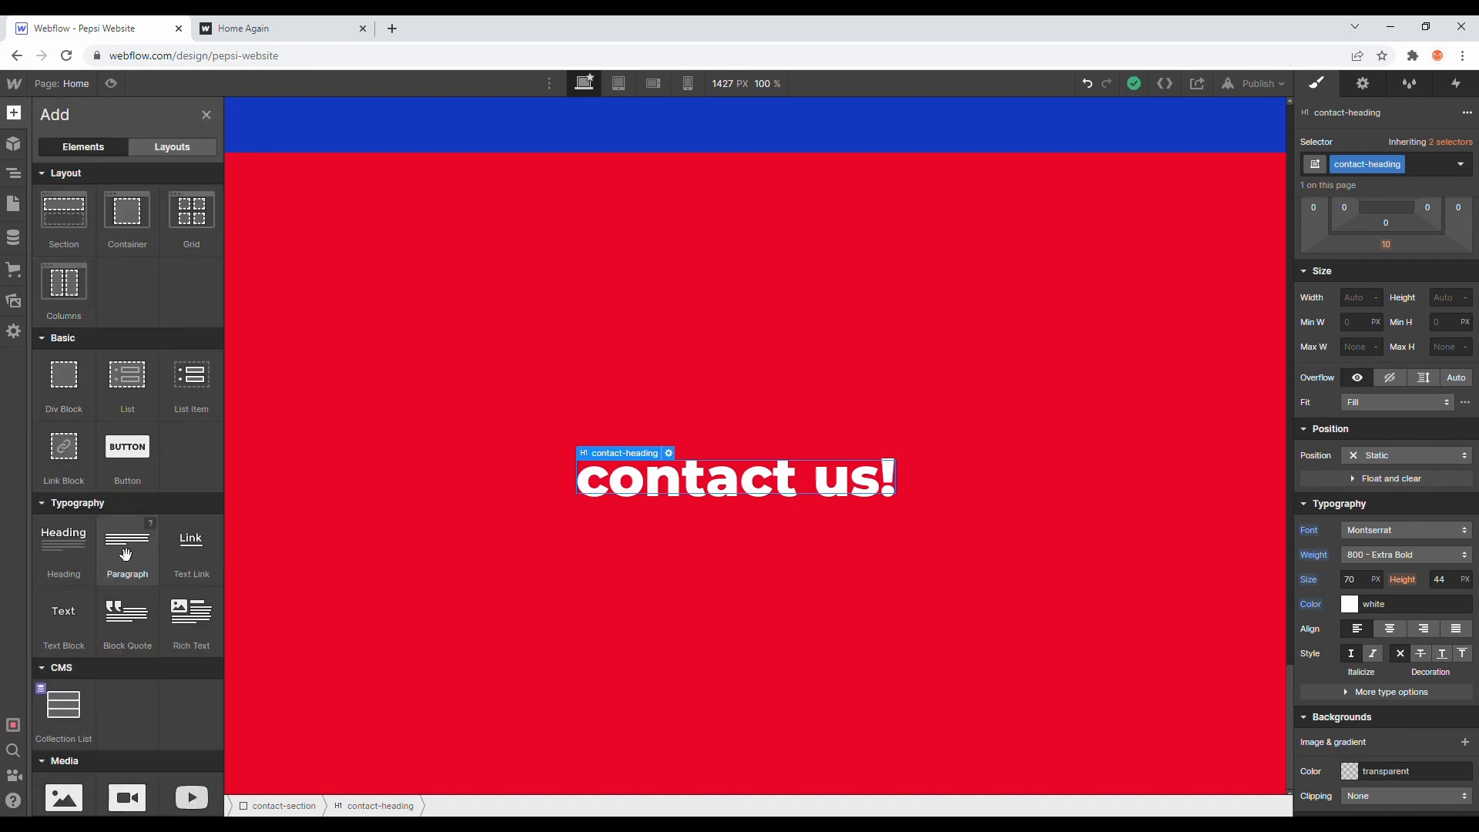
drag(125, 555, 126, 266)
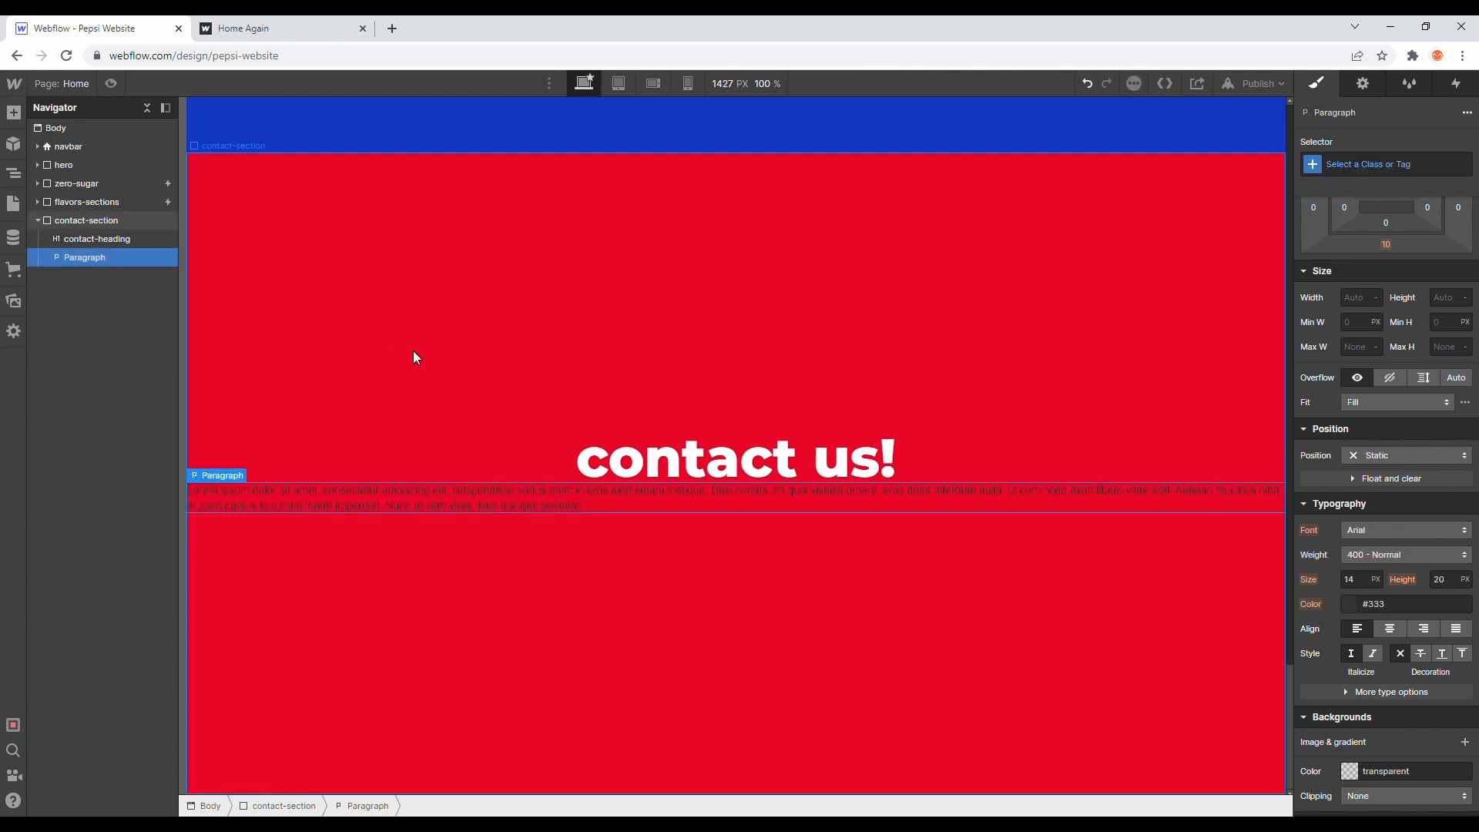
double_click(477, 497)
drag(453, 492, 656, 511)
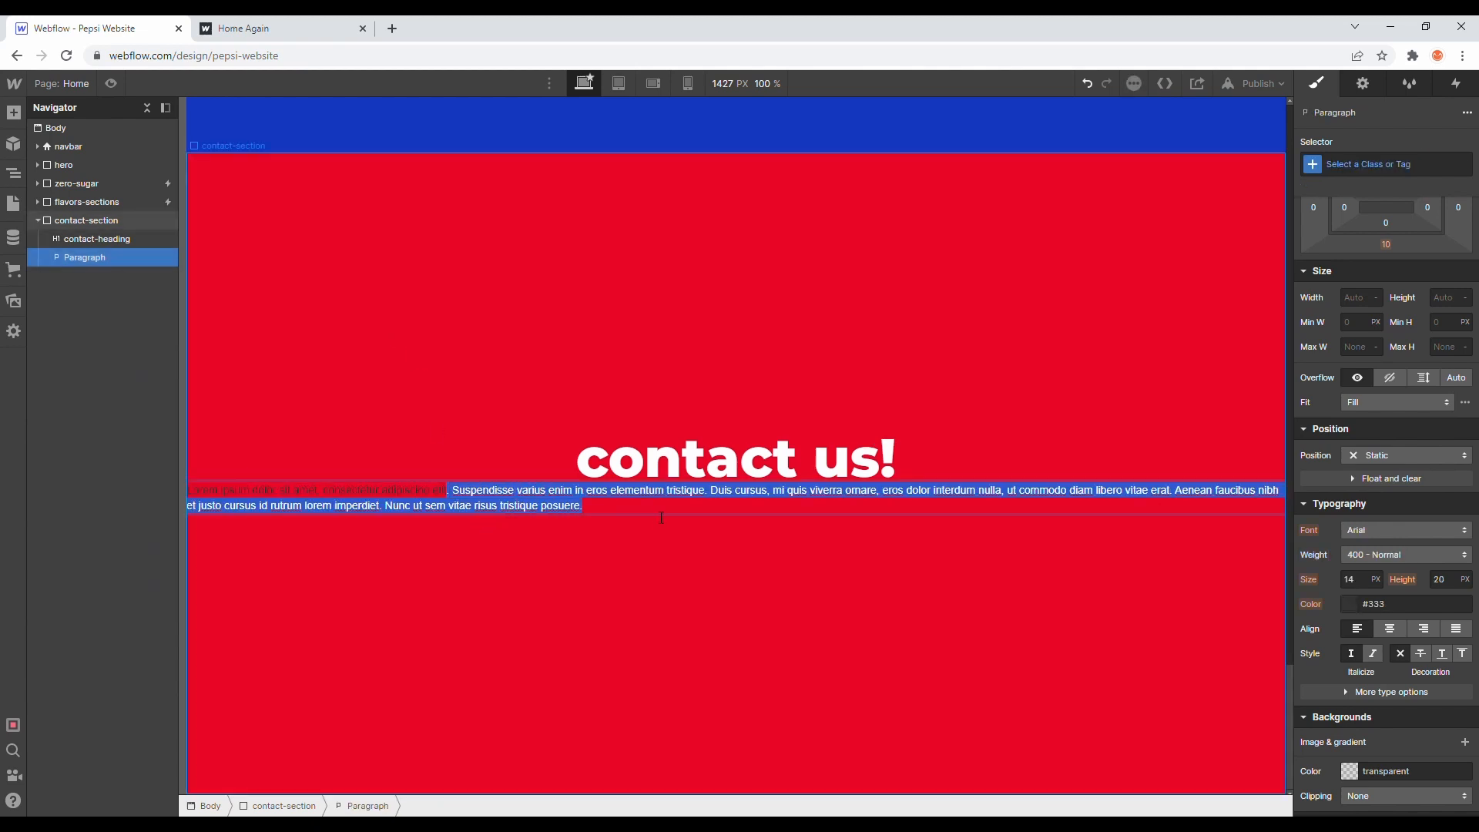
key(BackSpace)
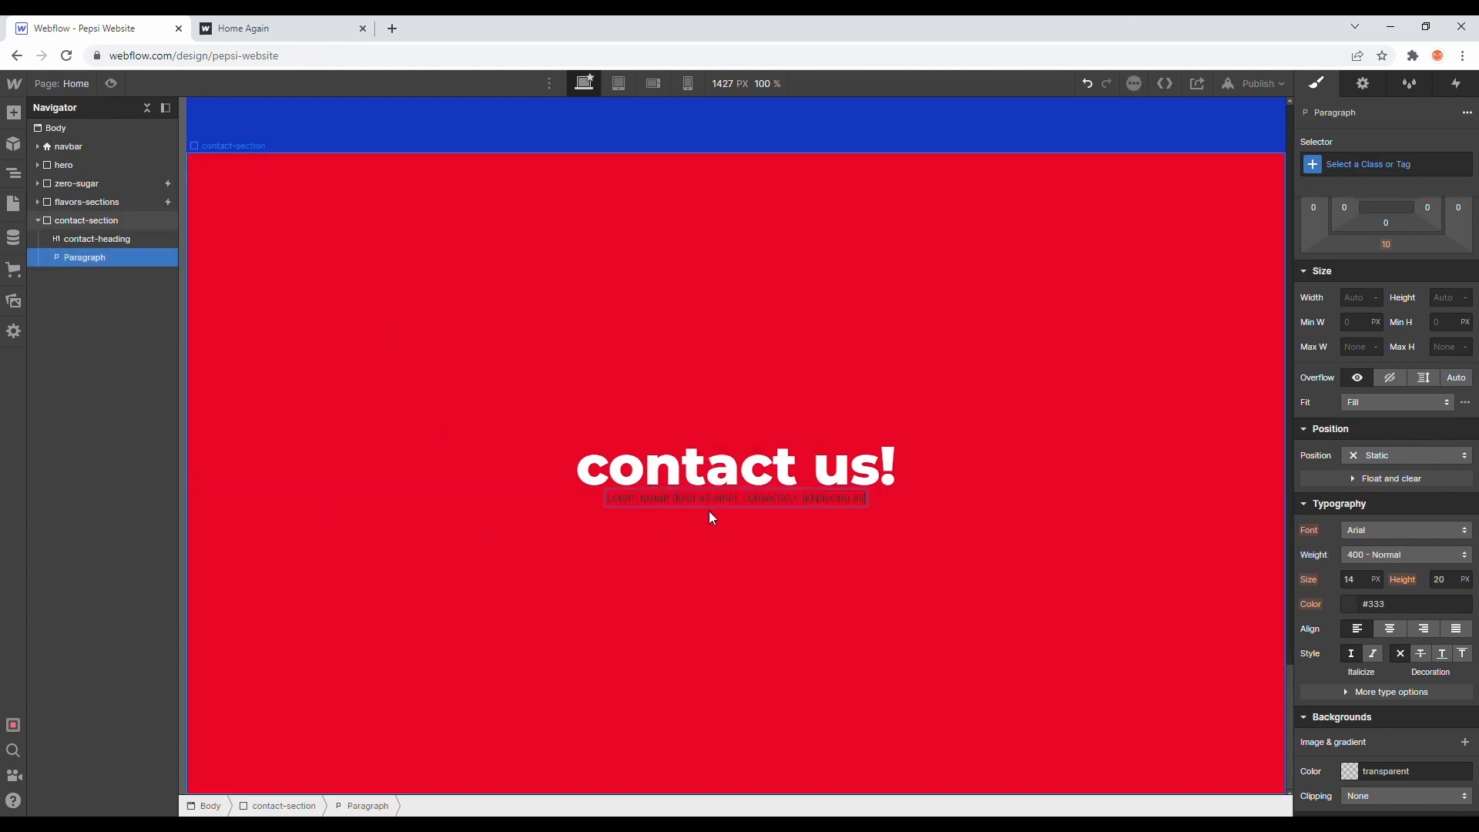
drag(741, 498, 927, 510)
key(BackSpace)
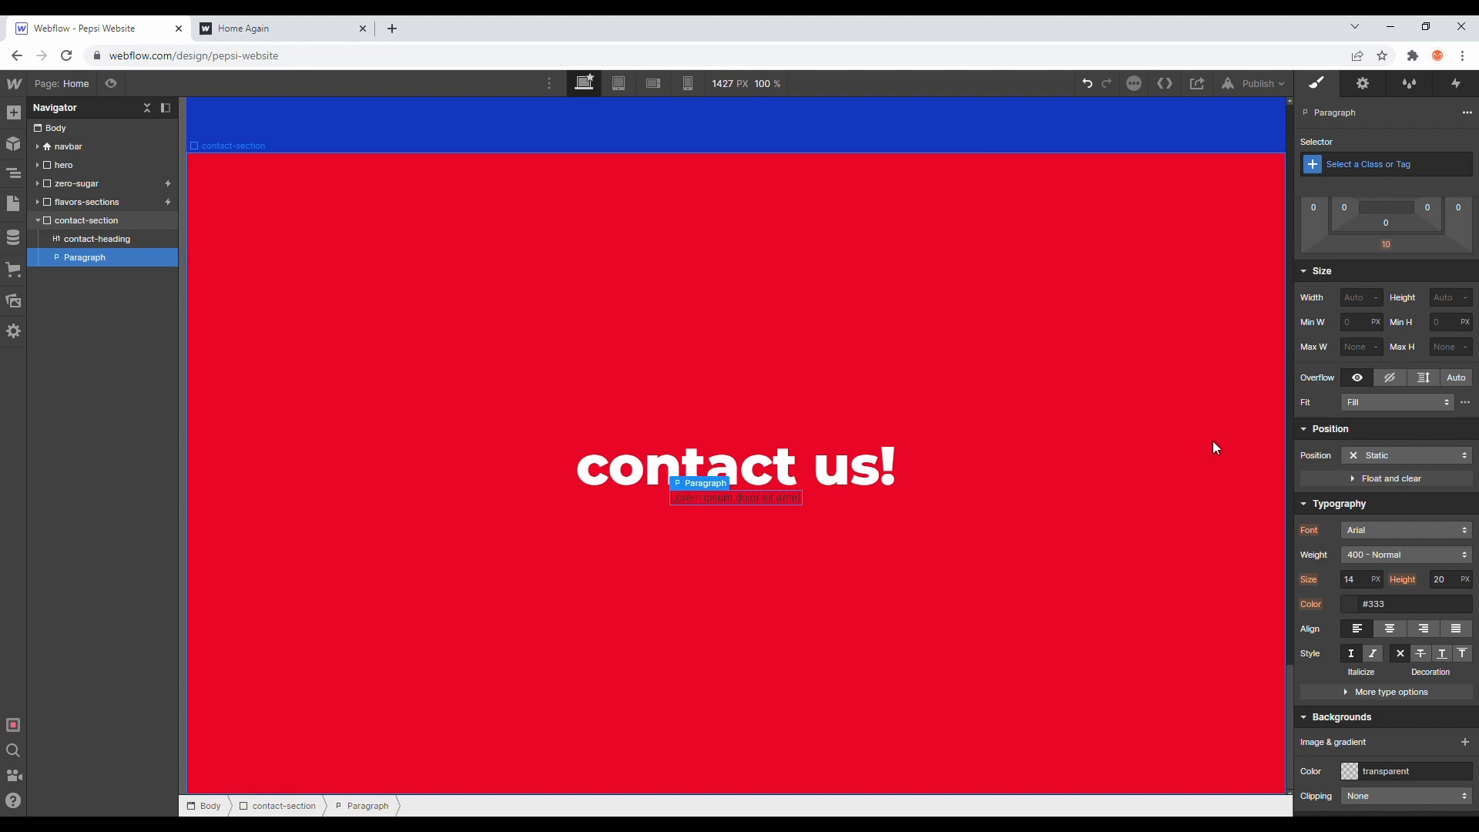
Step: Give the new paragraph the class contact-text
click(1357, 168)
text(contact-text)
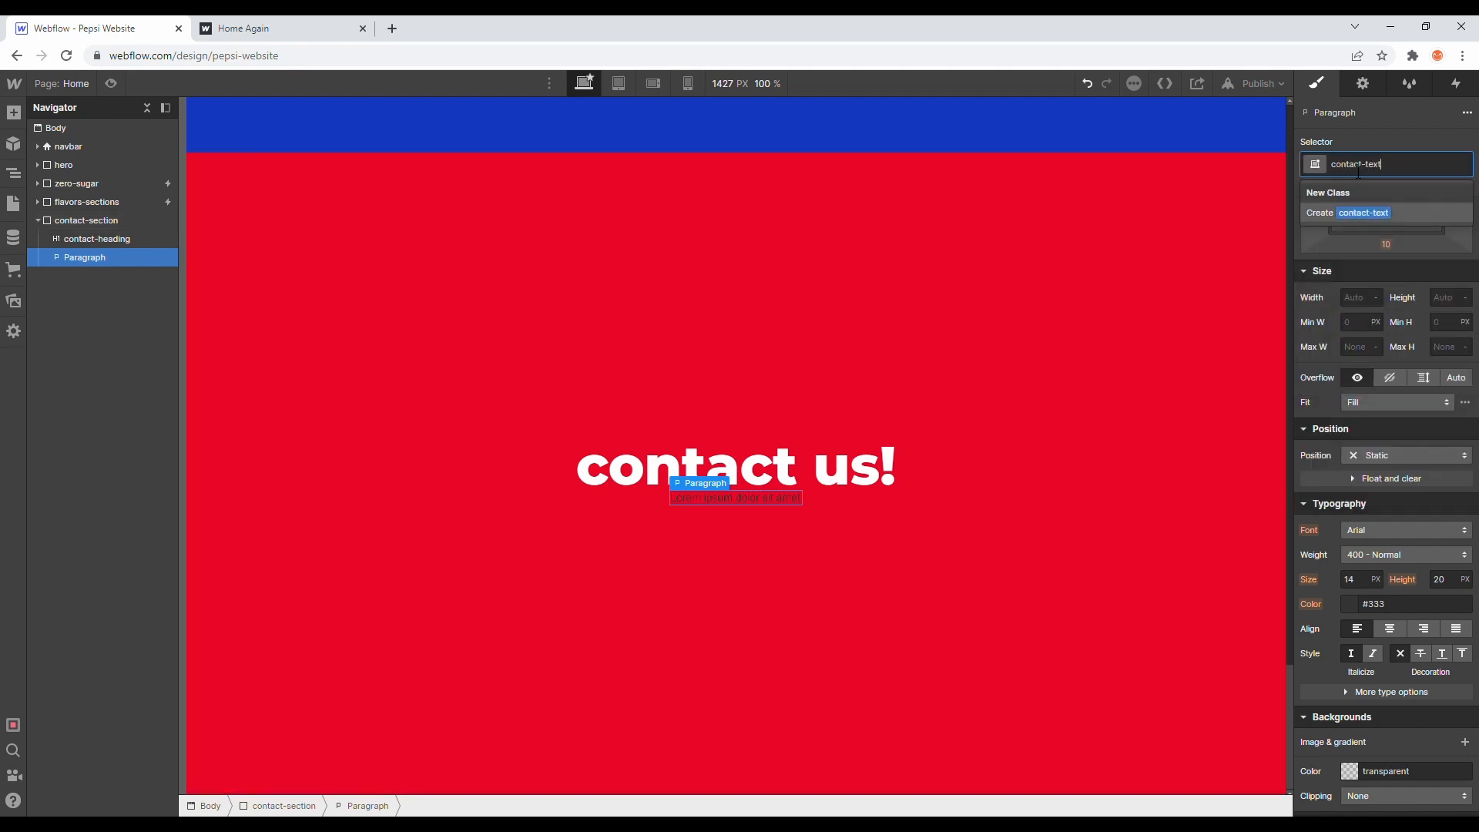
key(Return)
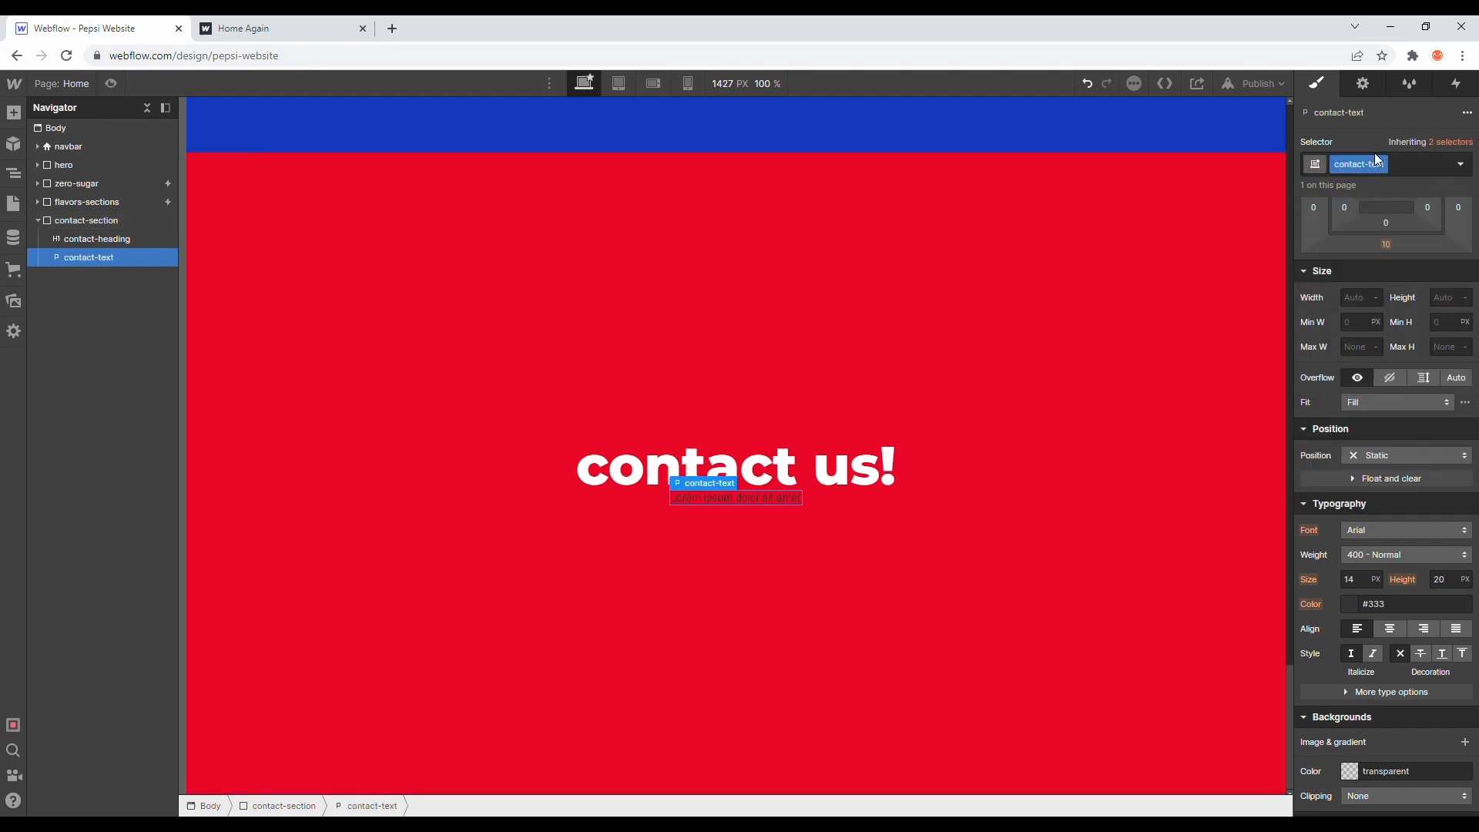
Step: Style contact-text in Montserrat with weight 300 - Light, white text color and size 20 px
click(1356, 529)
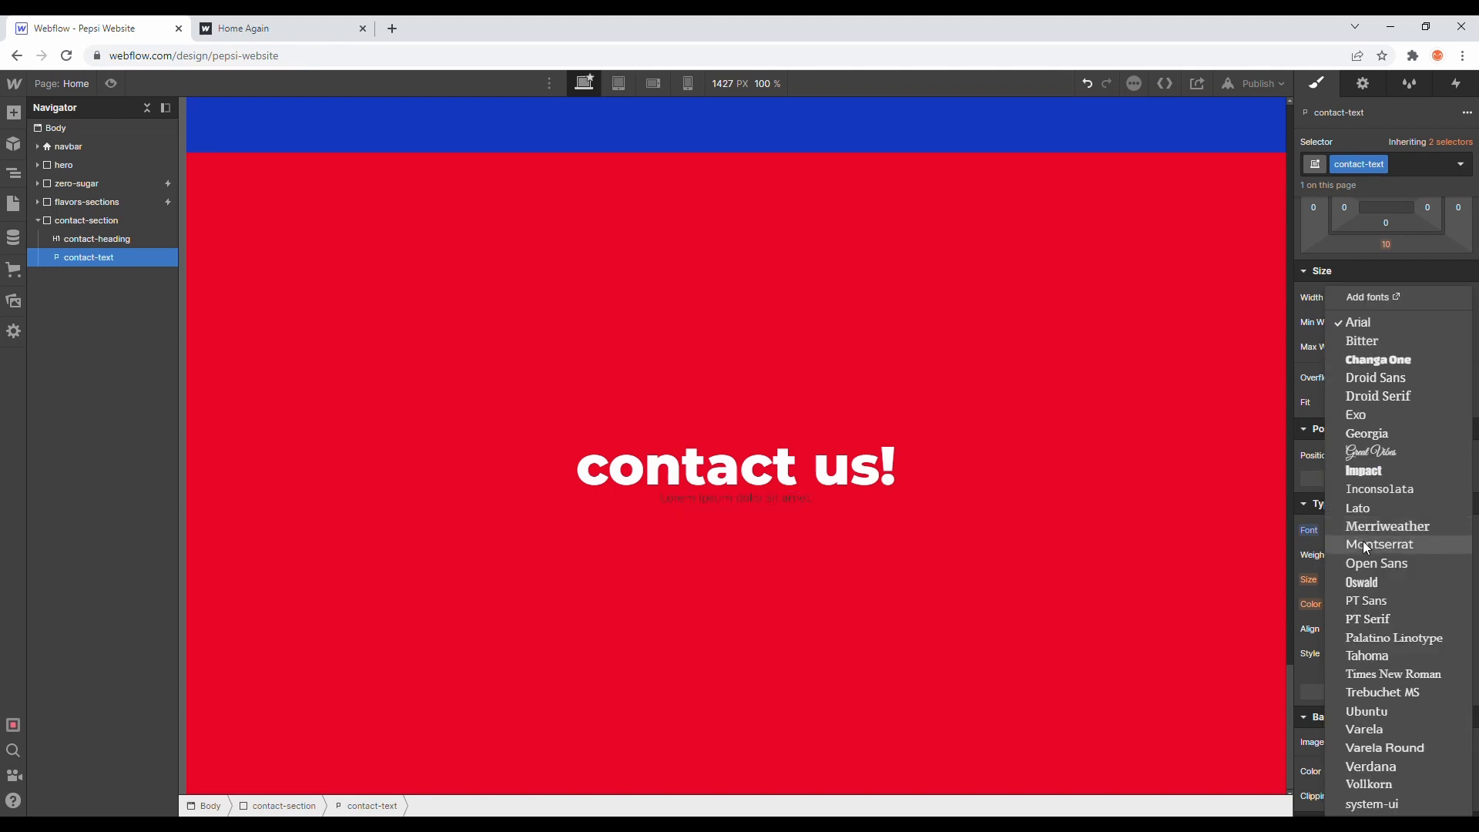
click(1362, 544)
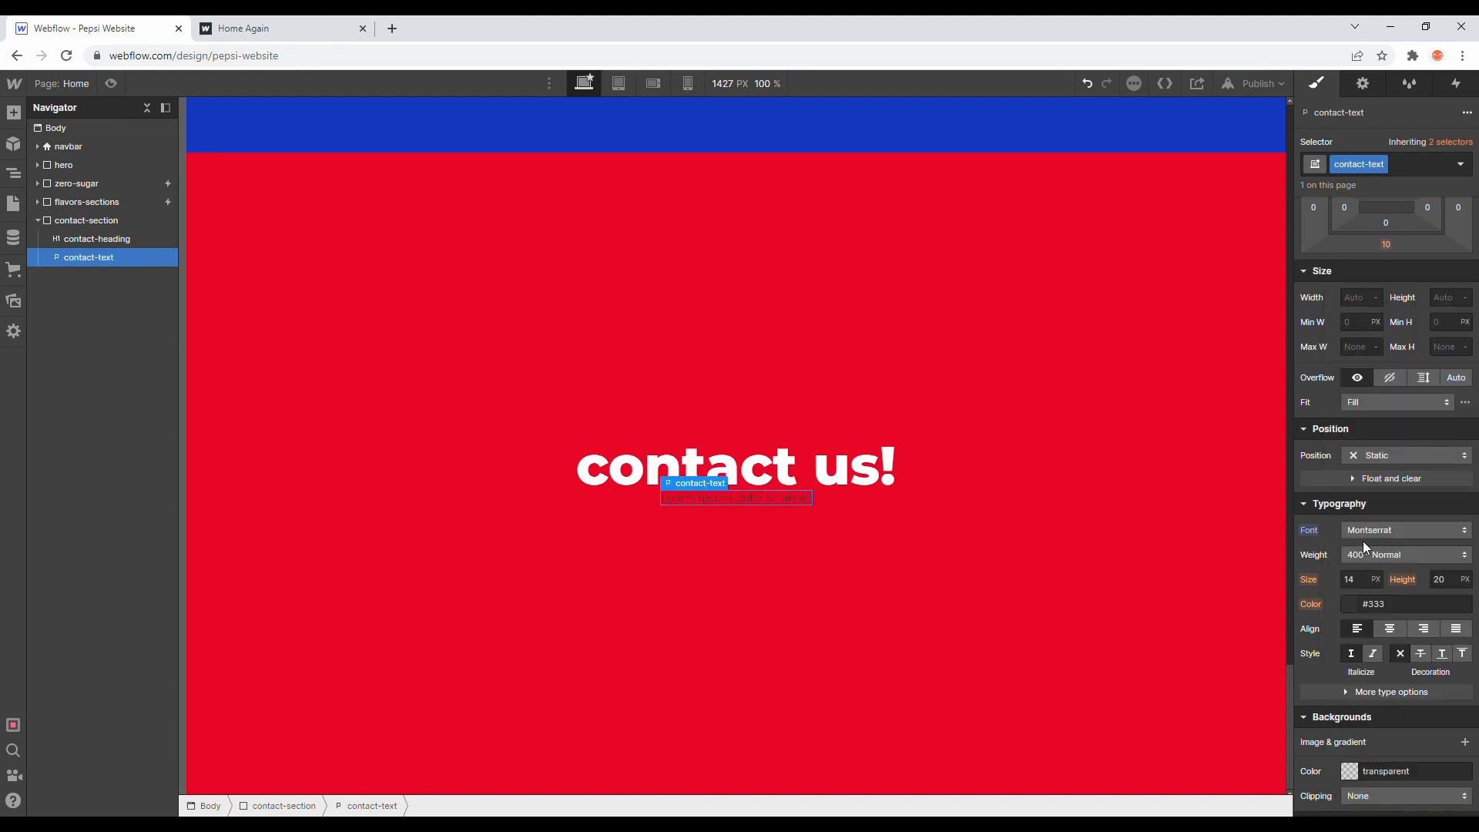
click(1361, 557)
click(1362, 534)
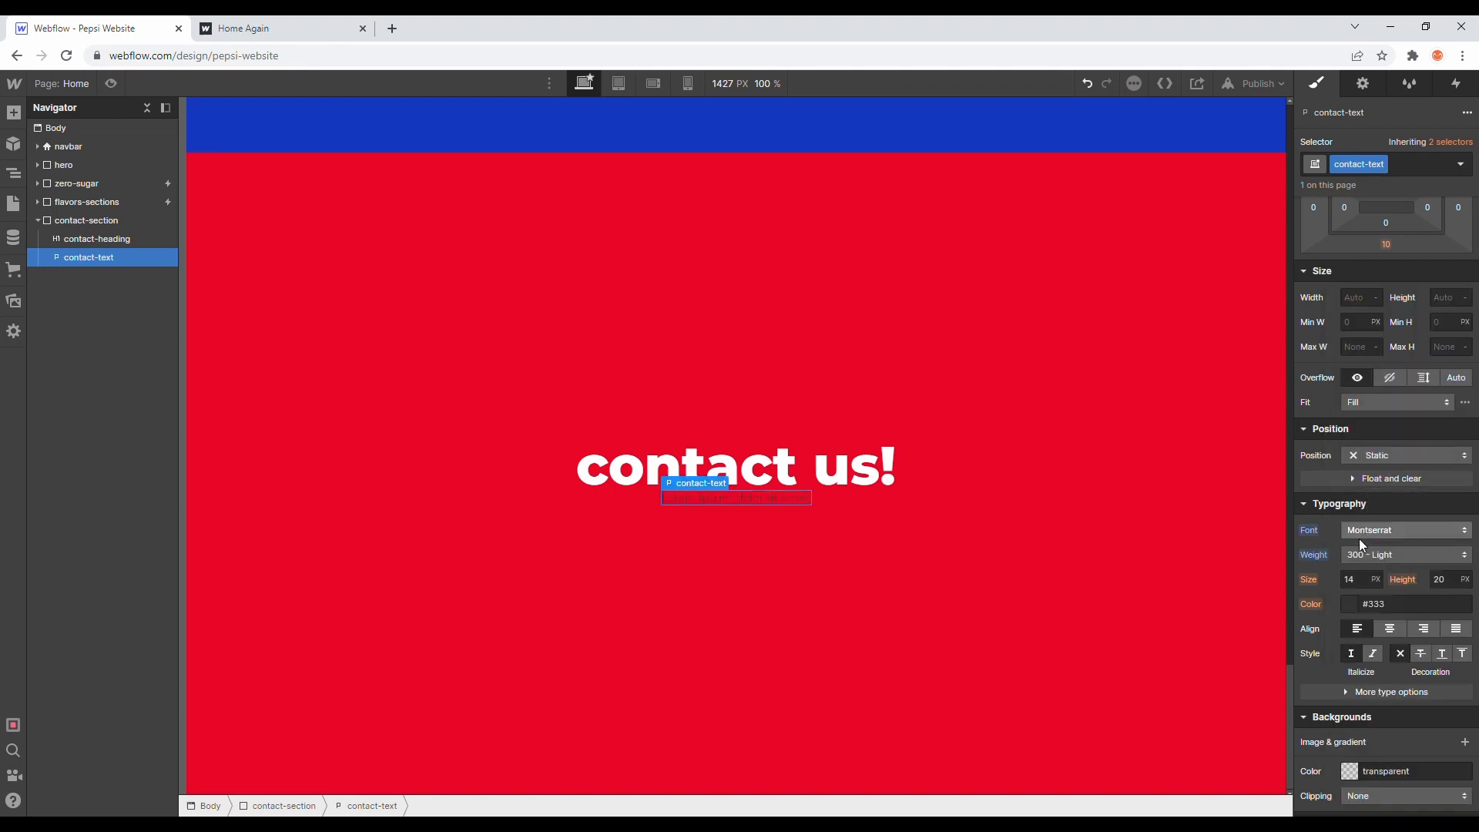
click(1349, 606)
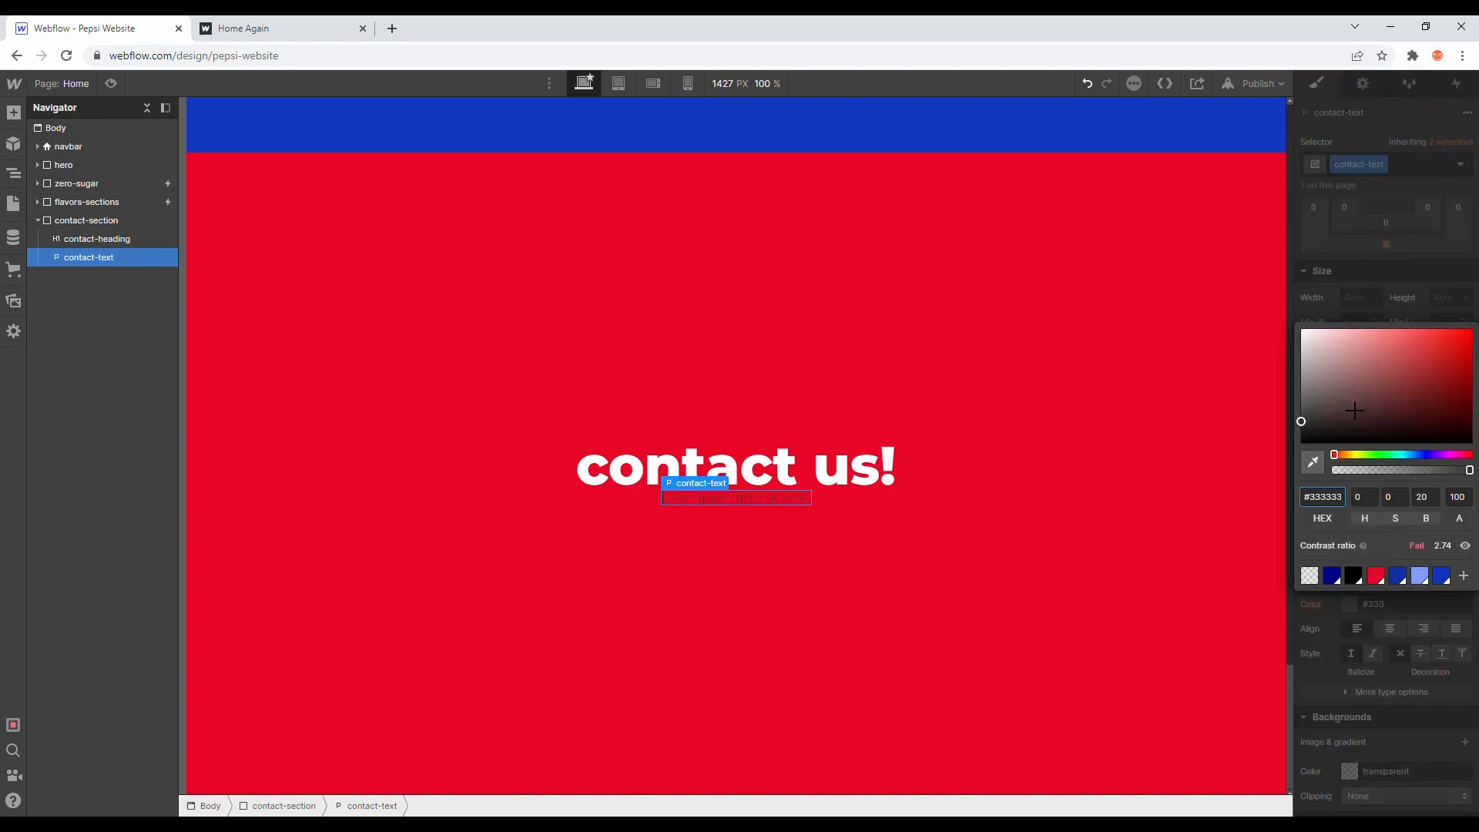
drag(1354, 410, 1146, 234)
click(1361, 242)
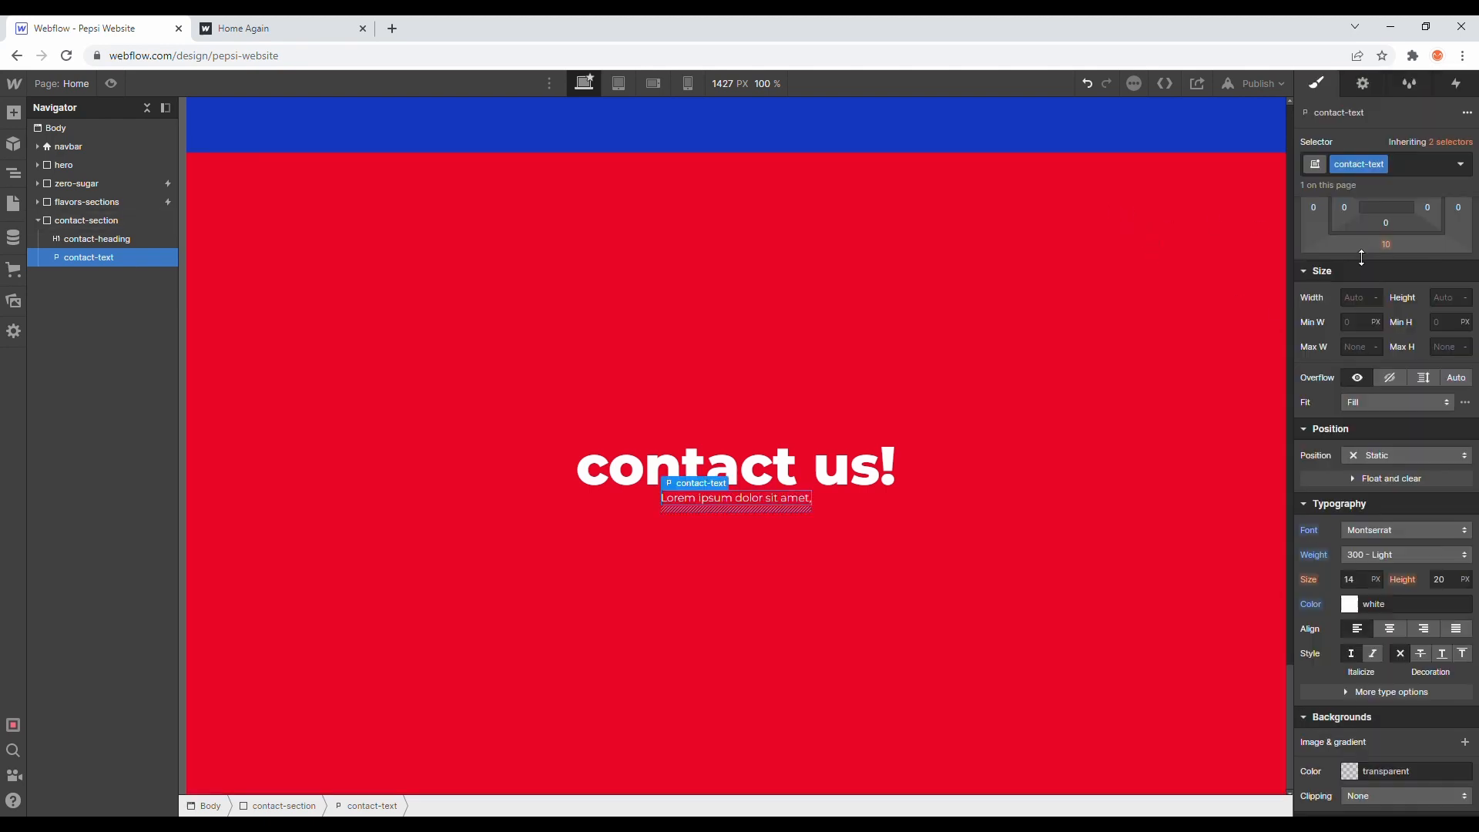
click(1357, 587)
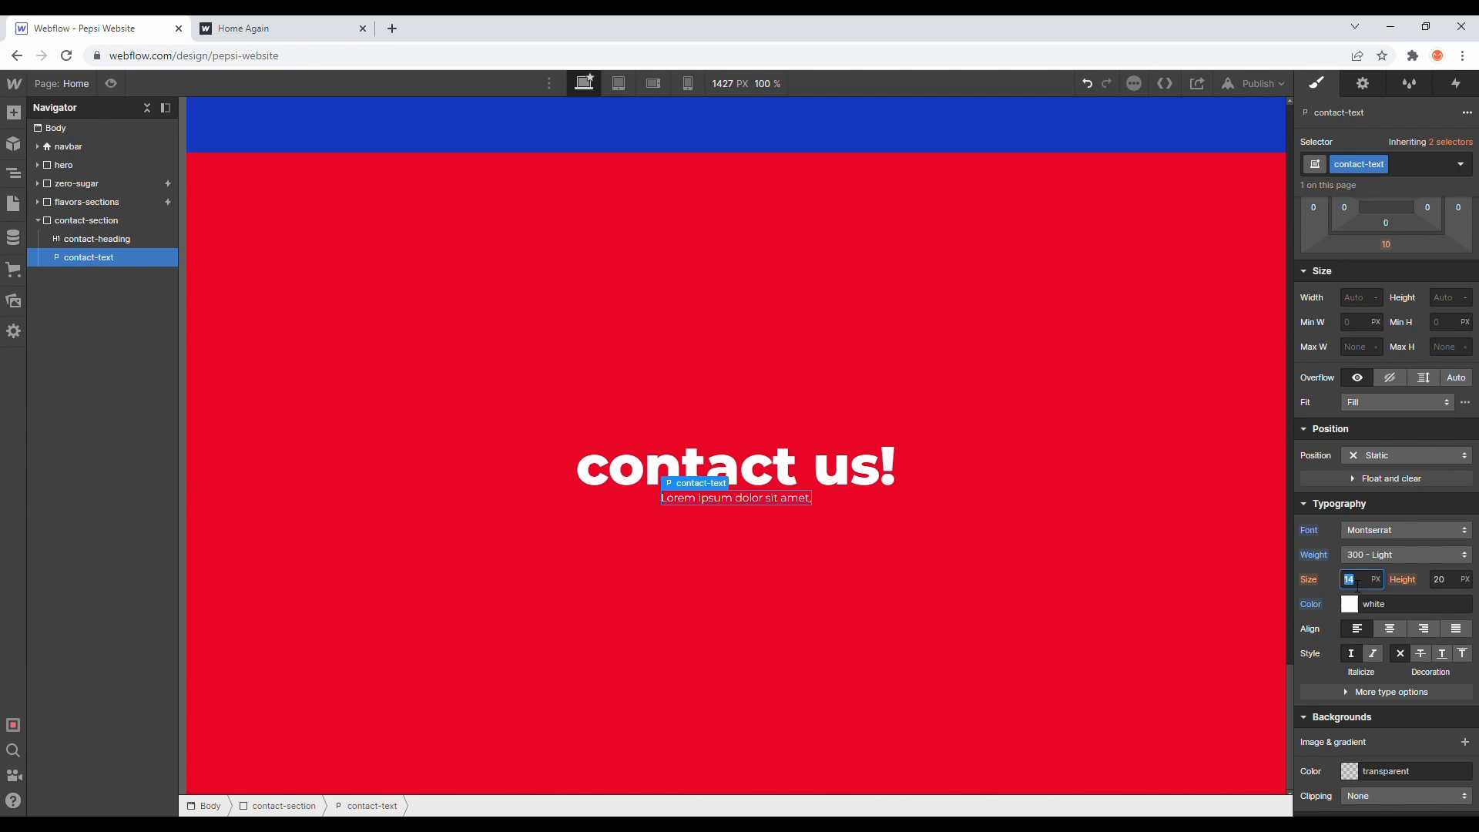
key(Return)
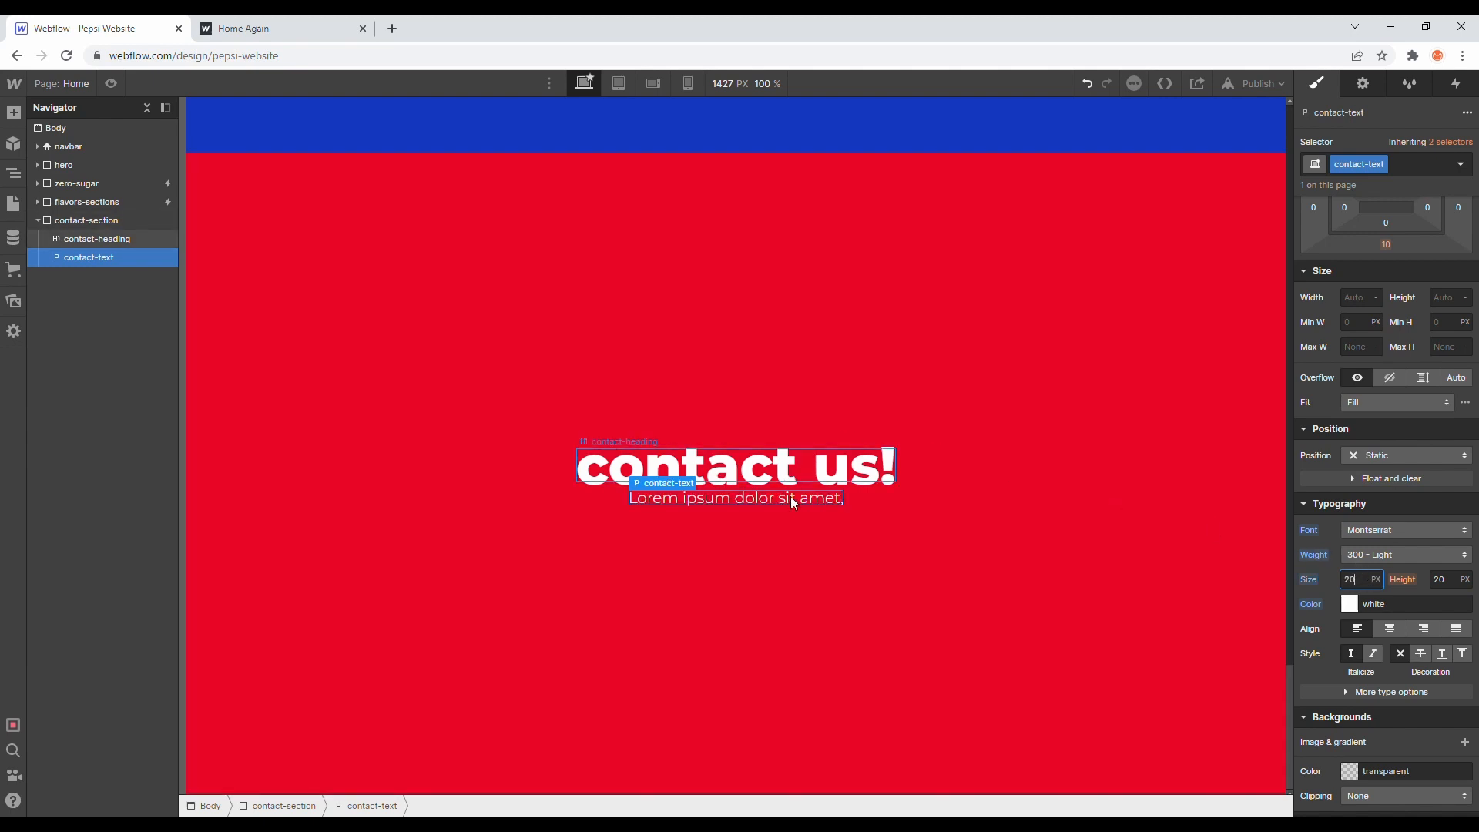
Step: Set the bottom margin of contact-heading to 30 px
click(801, 459)
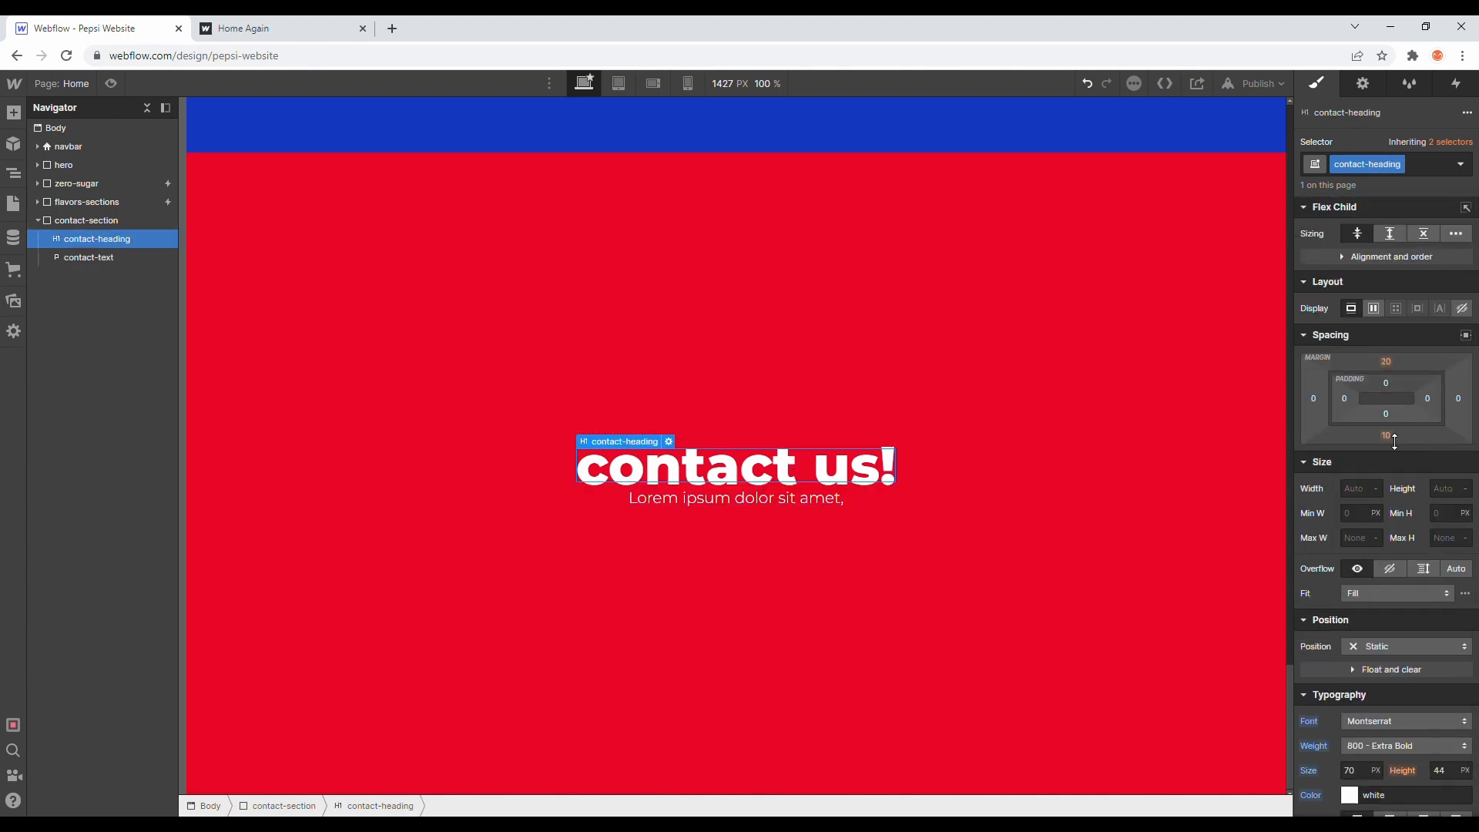
click(1386, 435)
text(30)
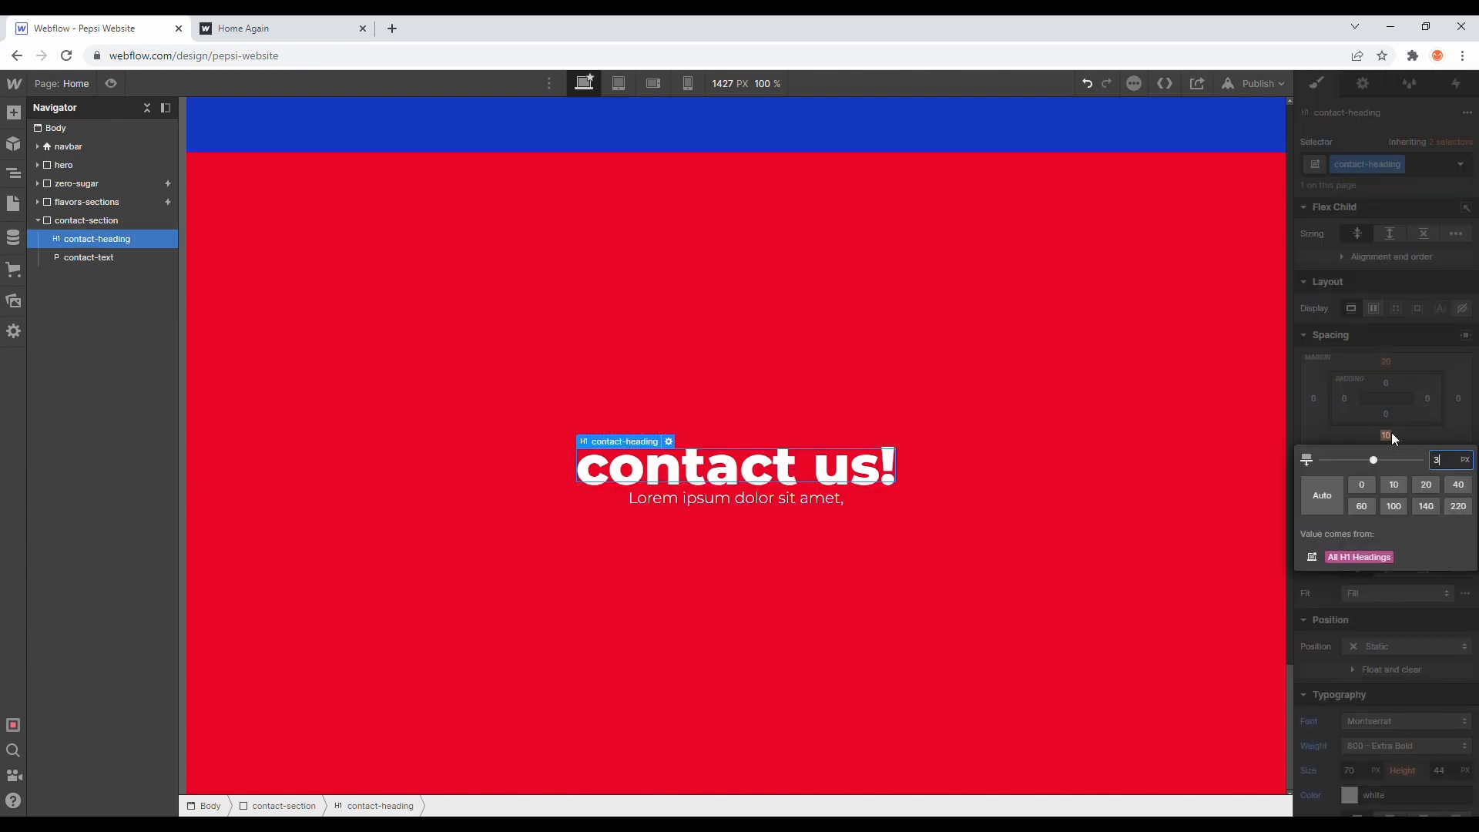
key(Return)
click(1232, 362)
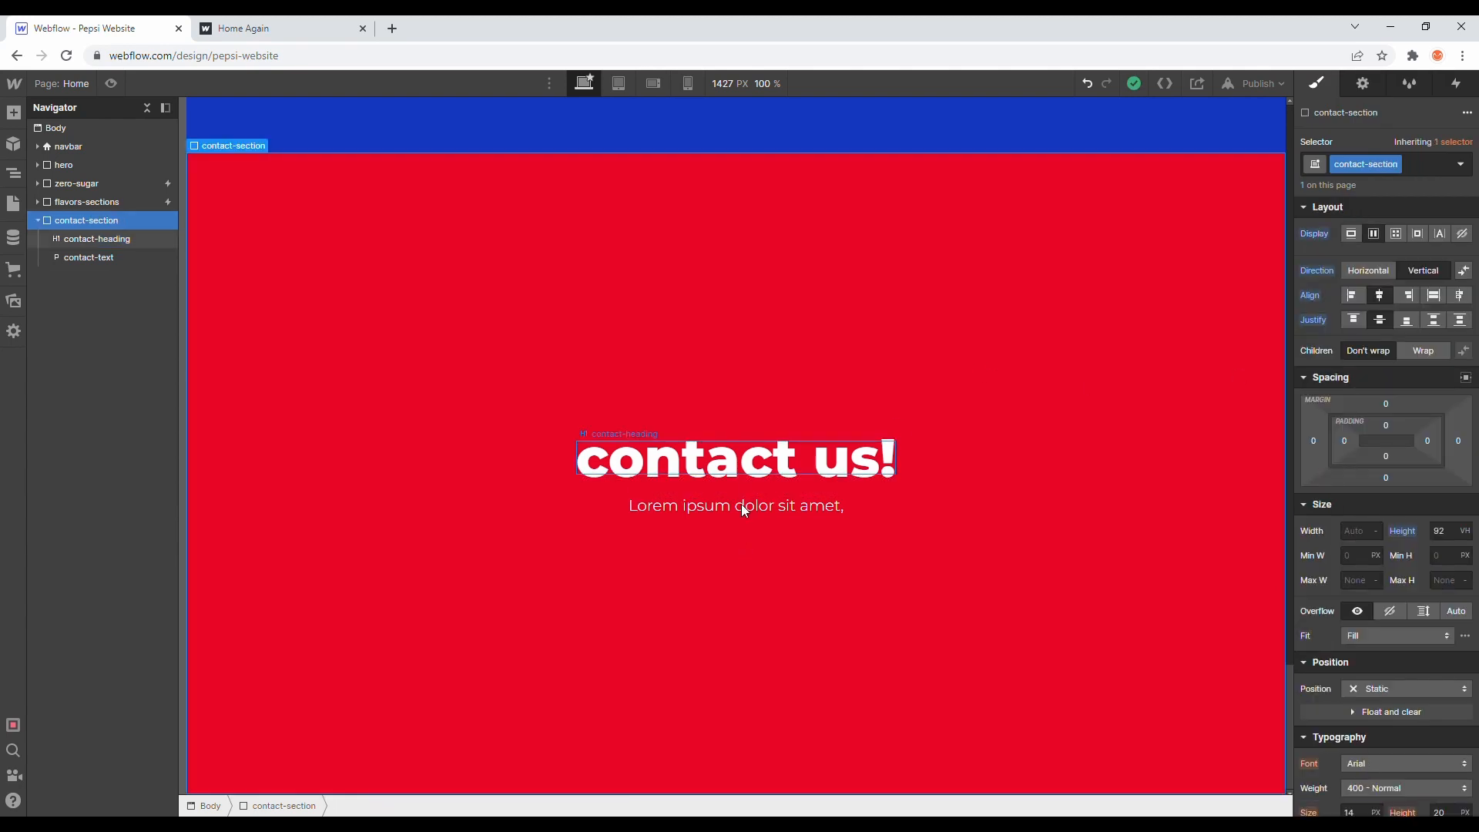
Step: Set the capitalization of contact-text to all lowercase
click(659, 502)
scroll(1448, 645, down, 5)
scroll(1450, 646, down, 2)
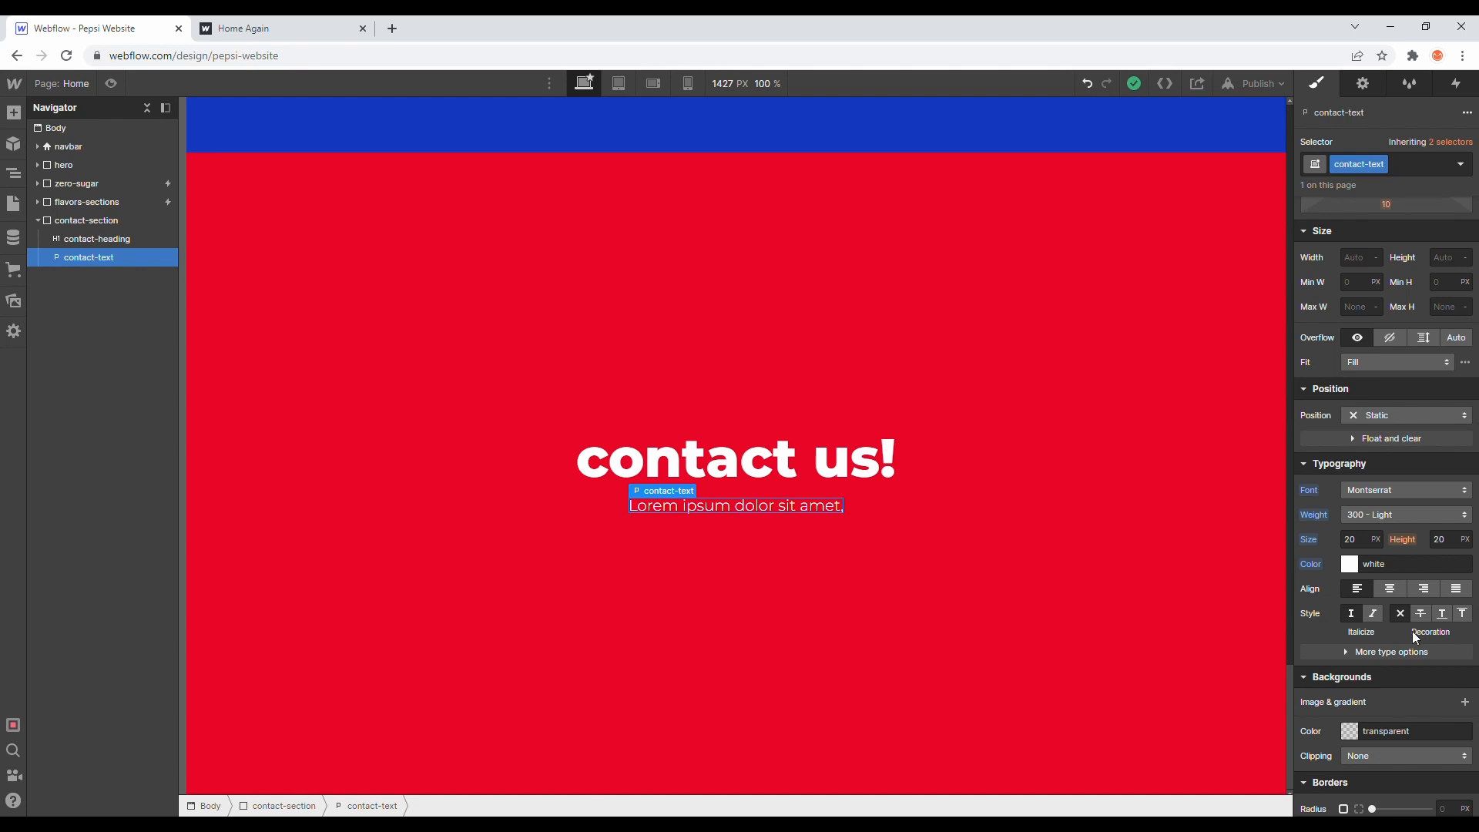
scroll(1426, 623, down, 1)
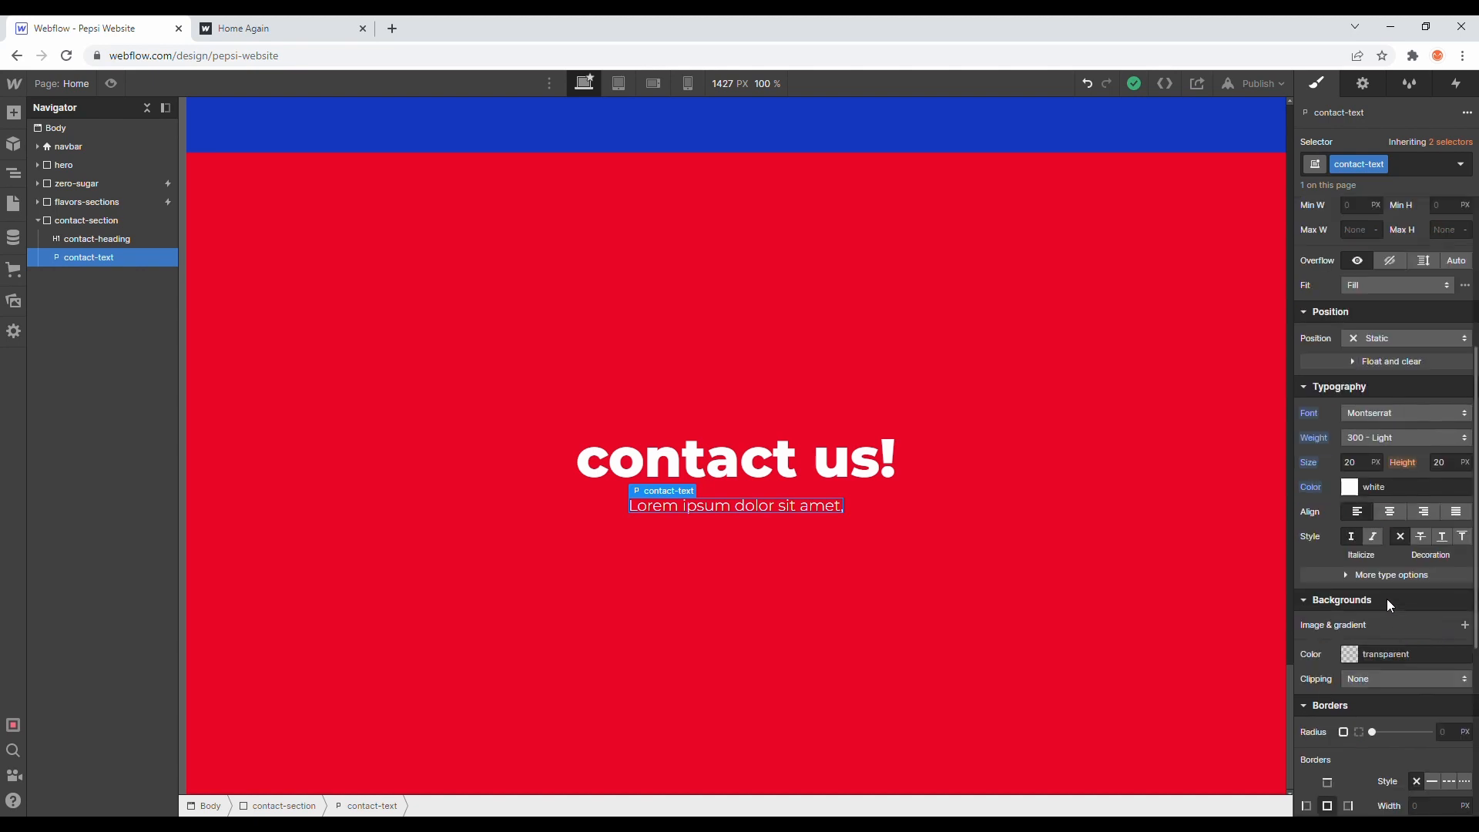
click(1342, 576)
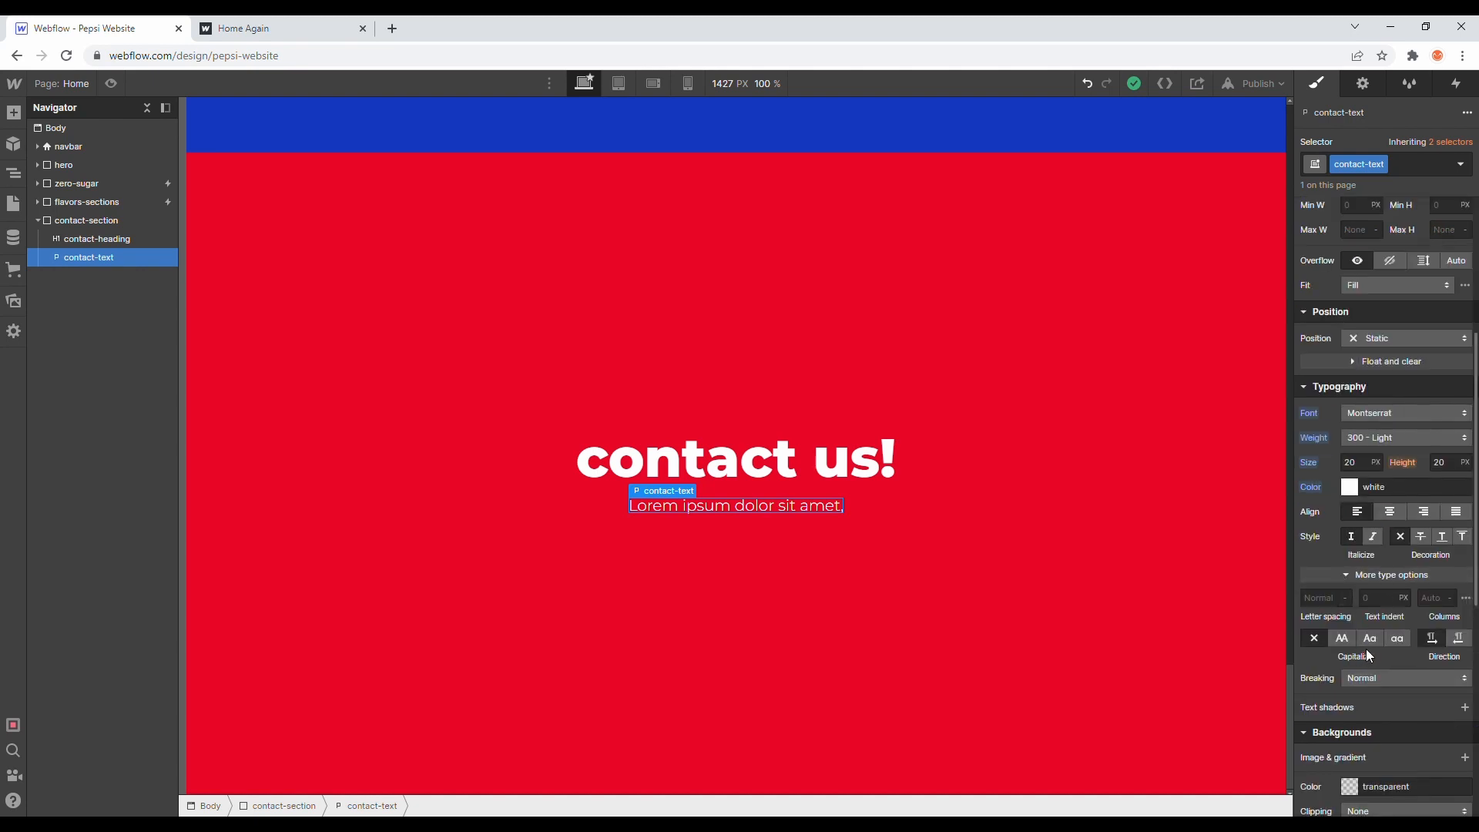
click(1398, 640)
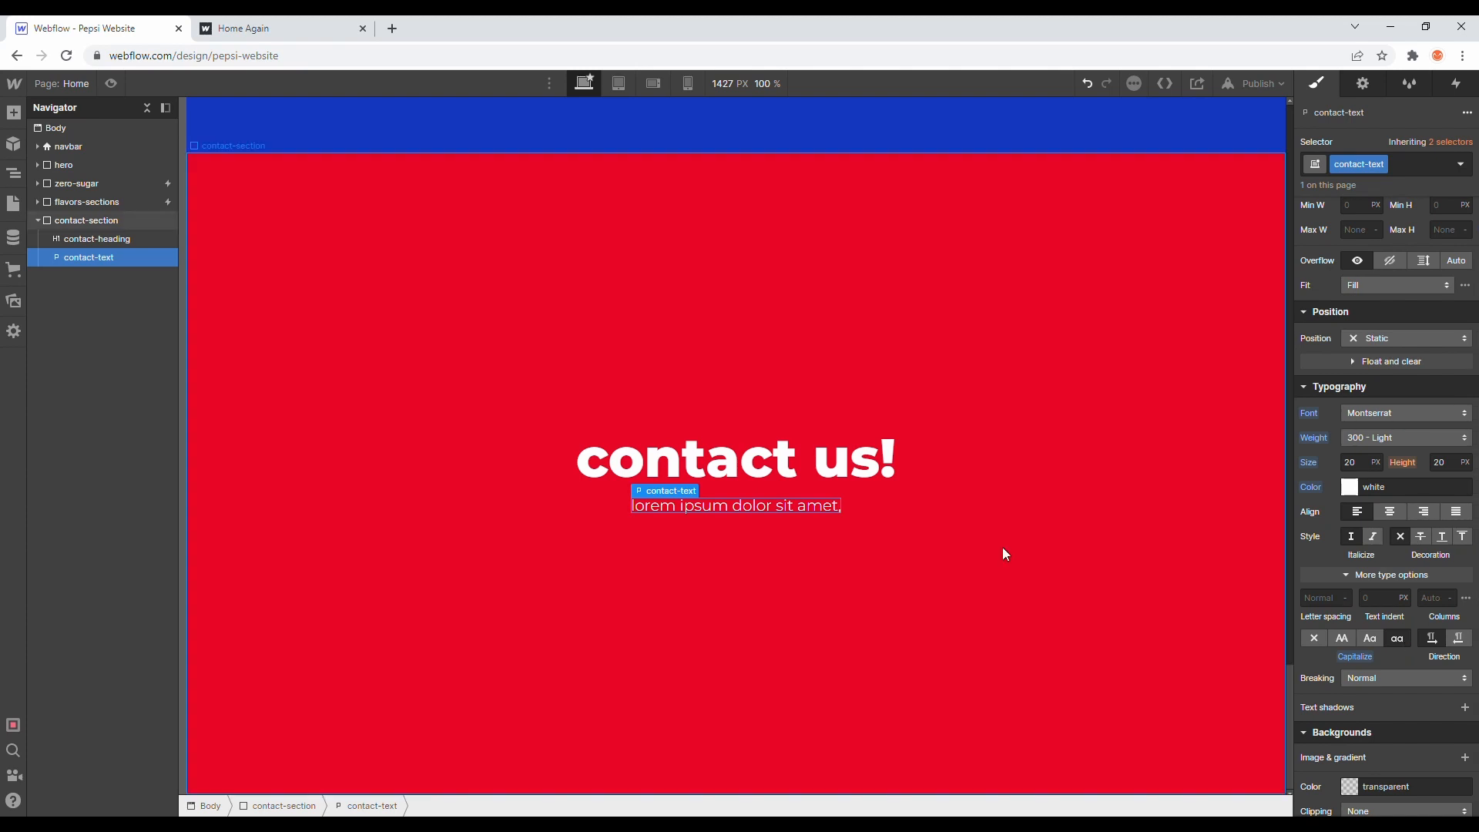
Step: Remove the trailing comma from the contact-text paragraph so it reads "lorem ipsum dolor sit amet"
click(857, 539)
double_click(835, 507)
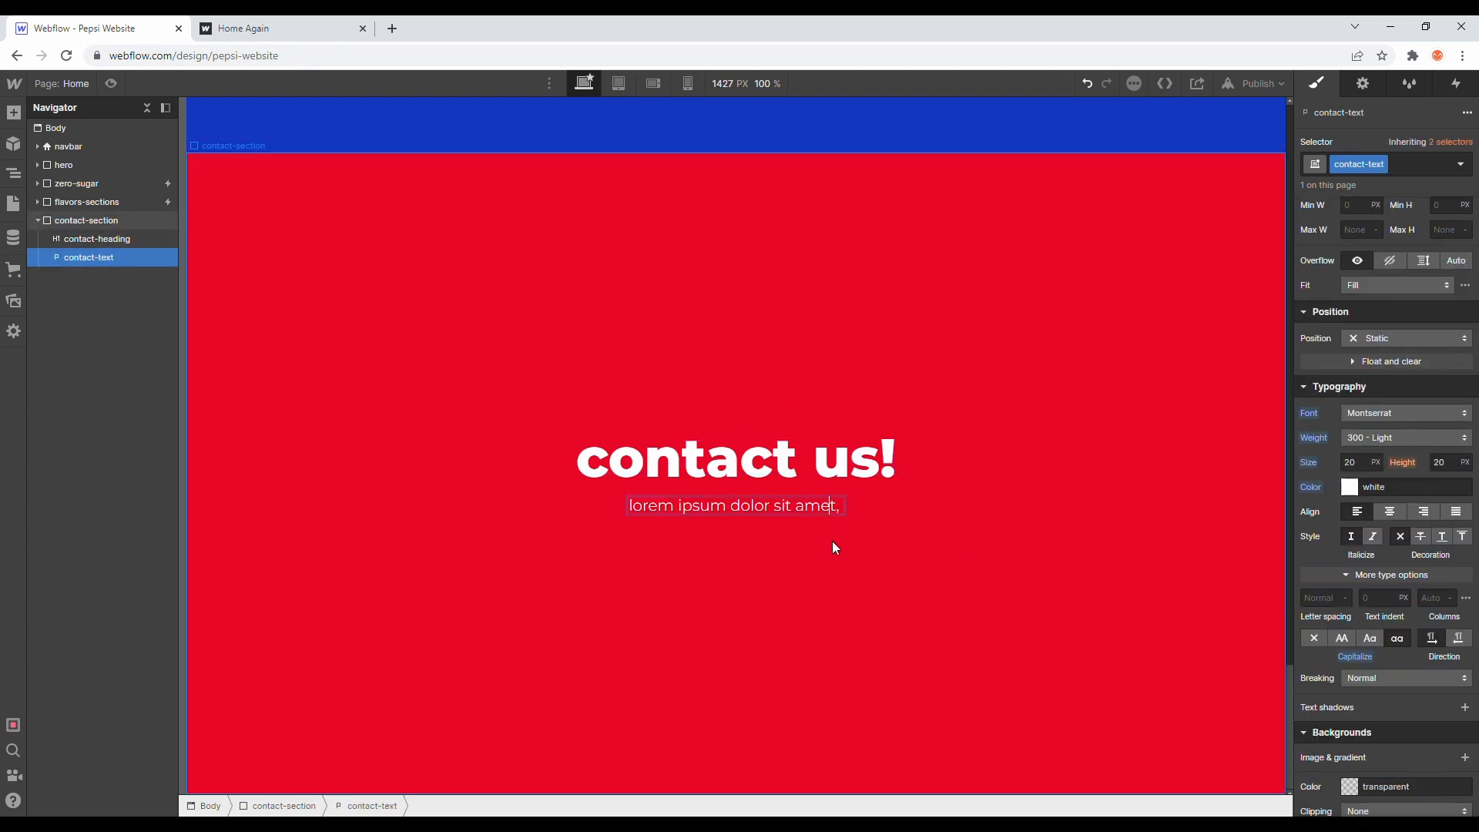
key(Escape)
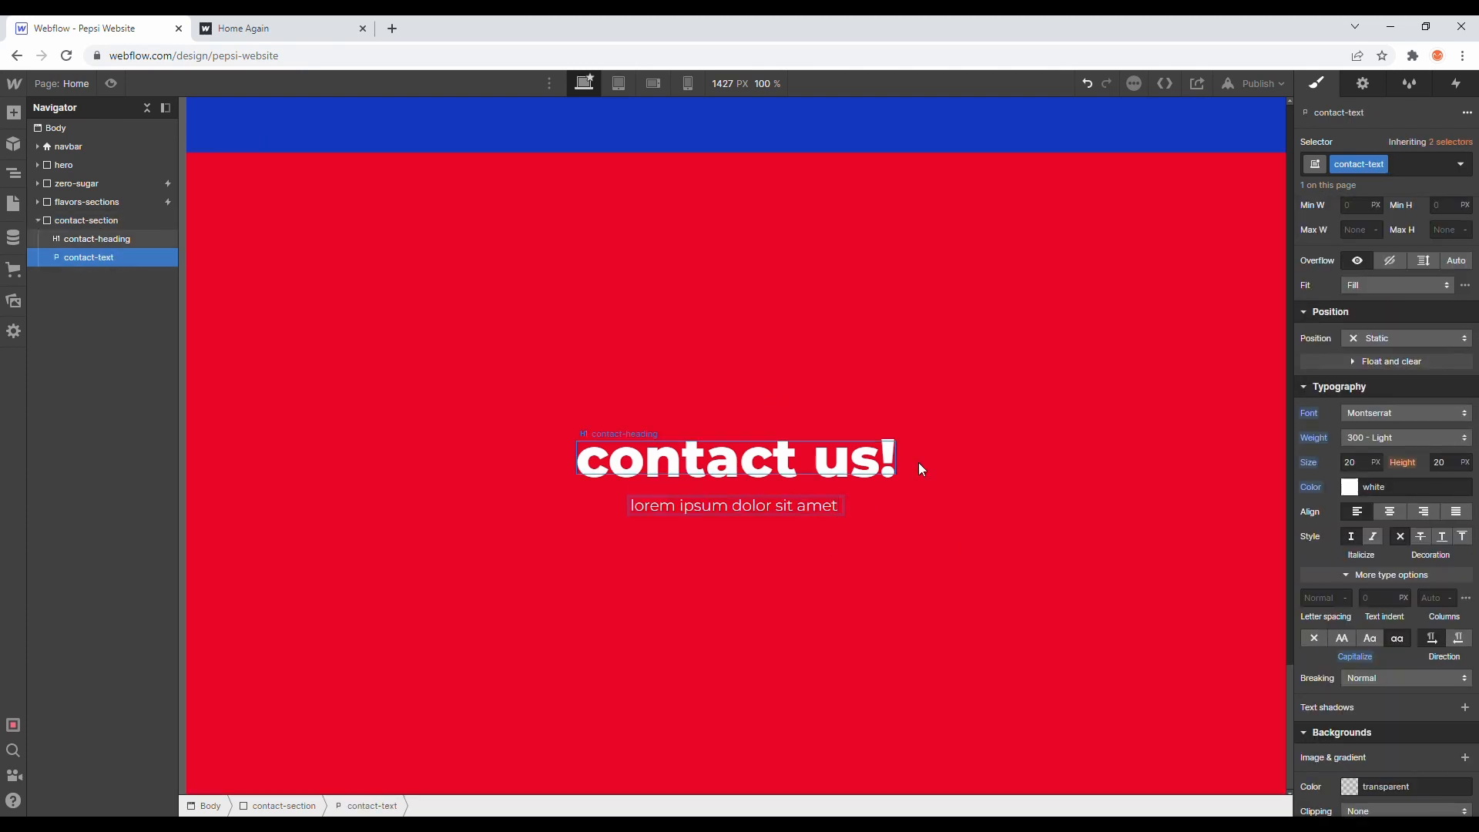
click(709, 346)
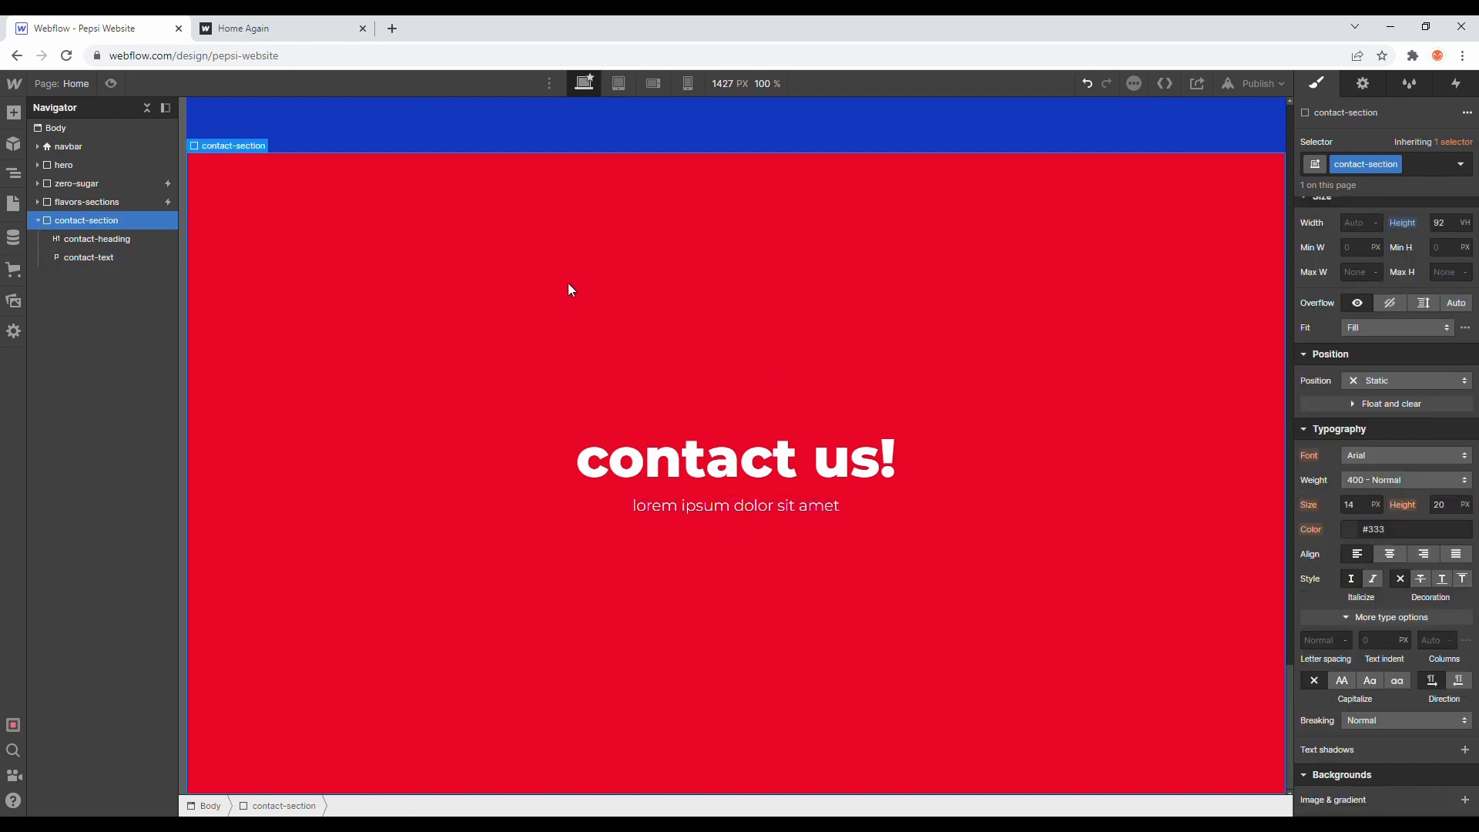
Step: Check the contact form on the published site, clearing the sample text from both fields to view their placeholders
click(283, 25)
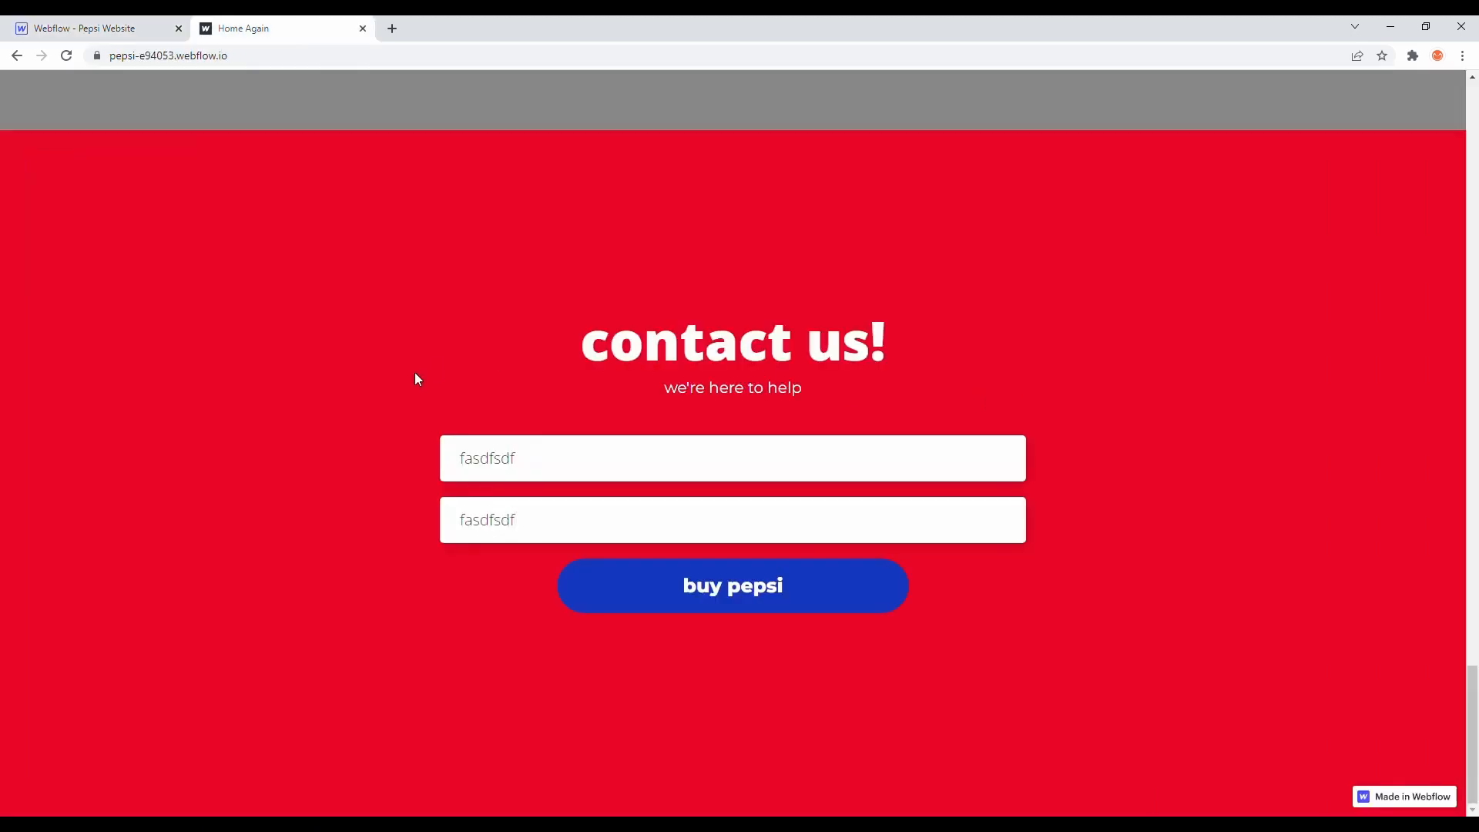
double_click(574, 458)
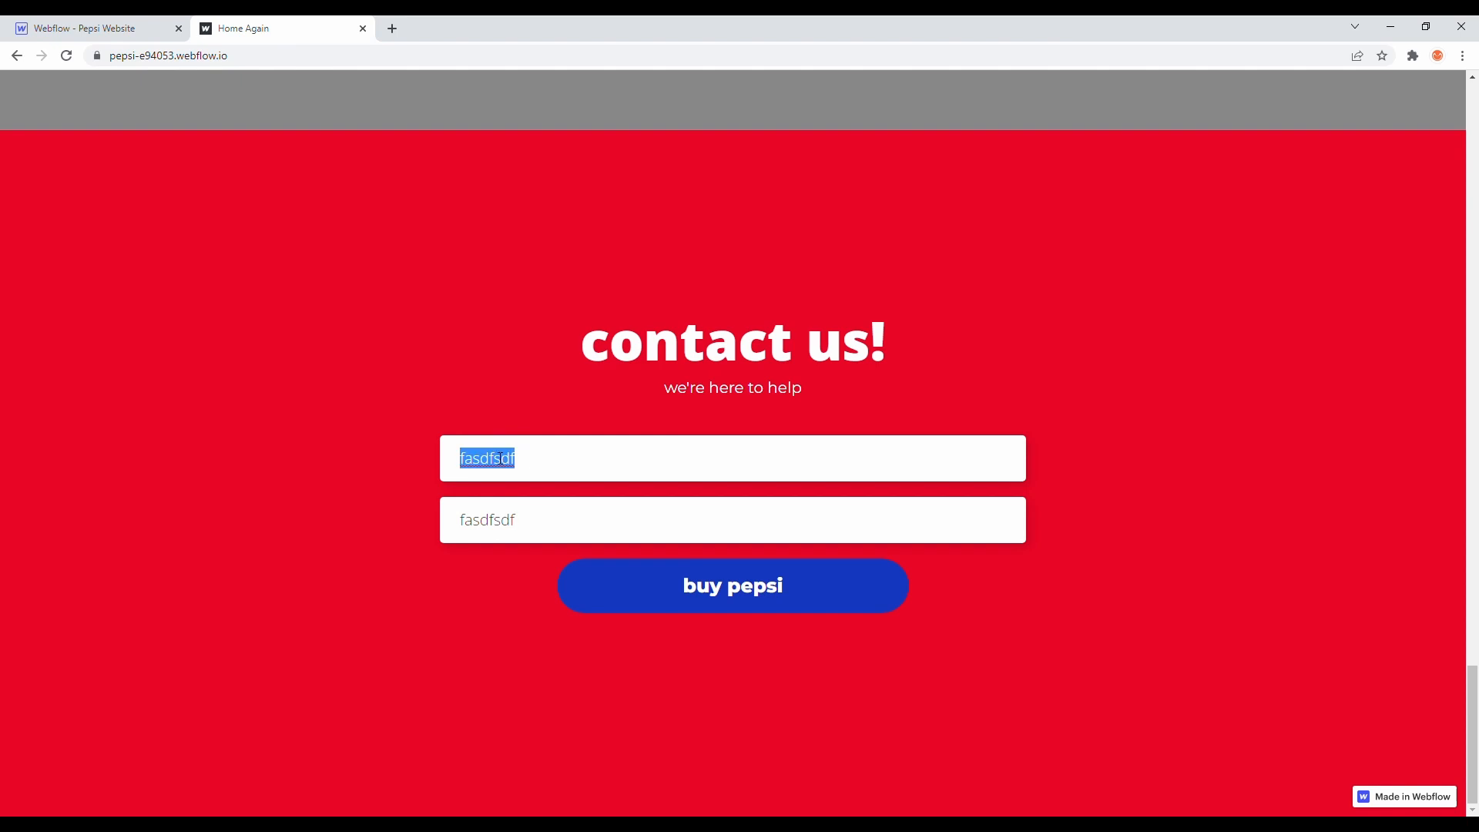
key(BackSpace)
double_click(486, 528)
key(BackSpace)
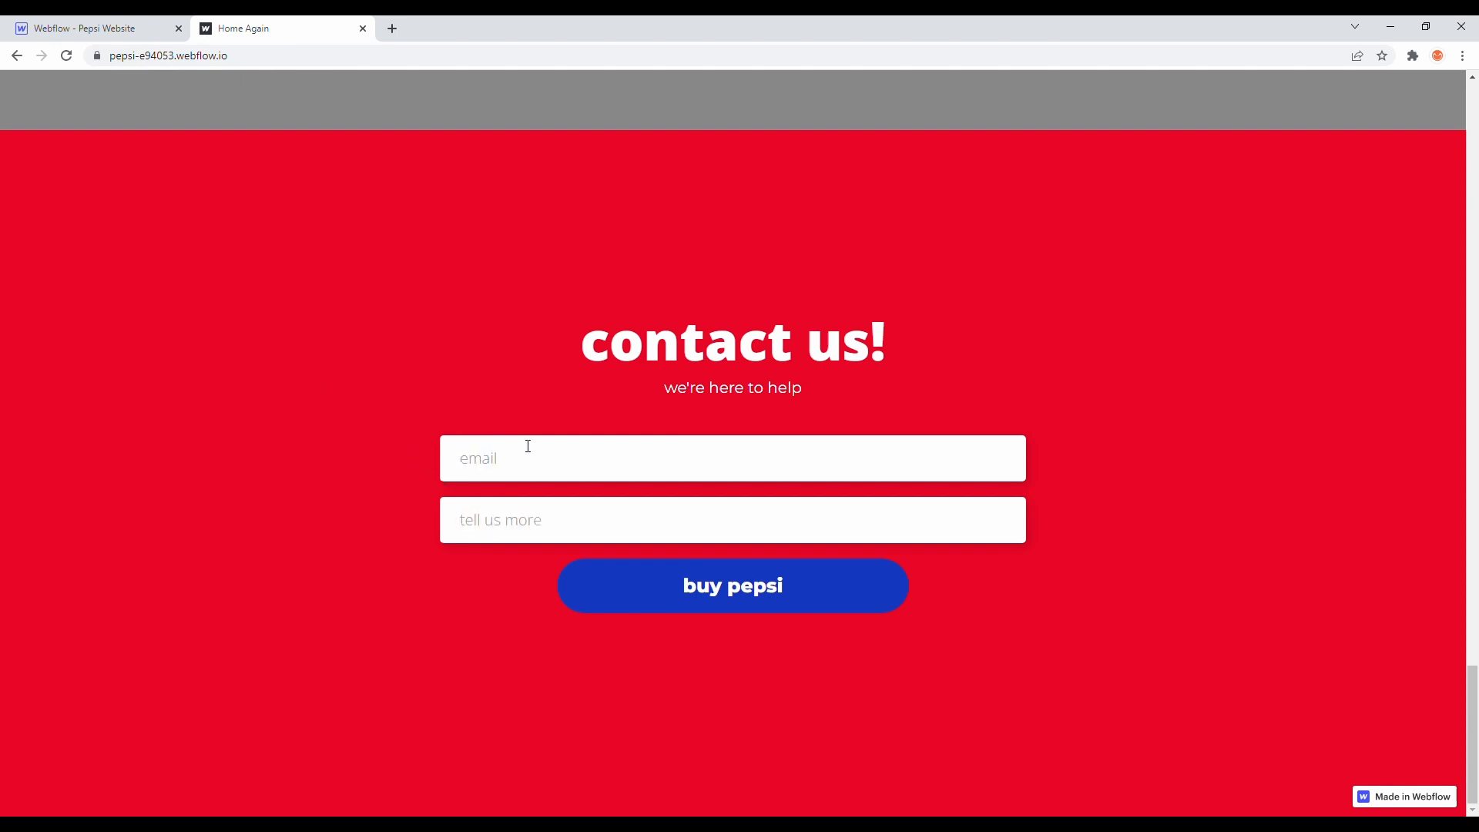
click(106, 21)
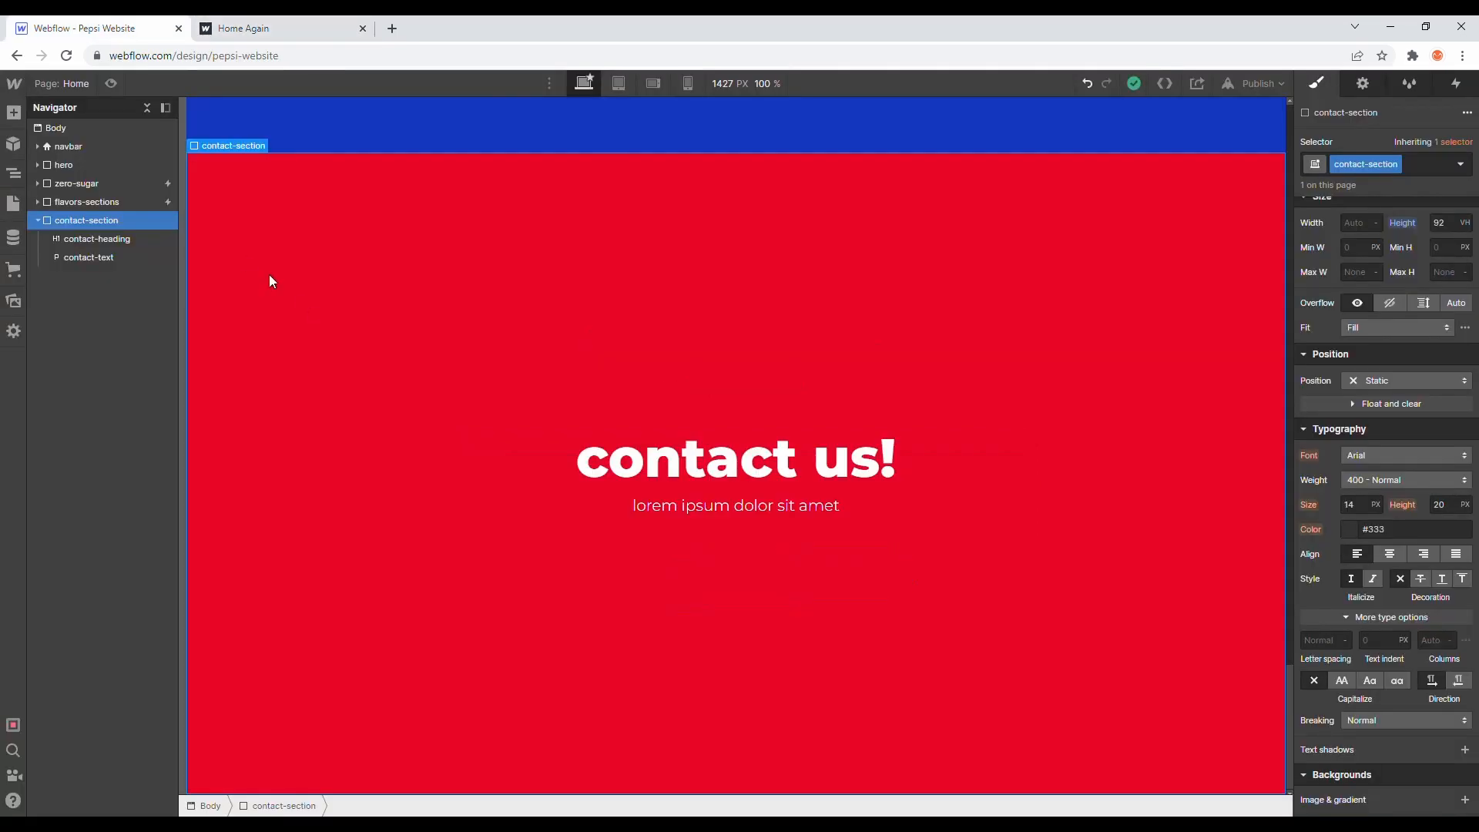
Step: Add a div block below contact-text inside contact-section and give it the class contact-form-wrapper
click(77, 259)
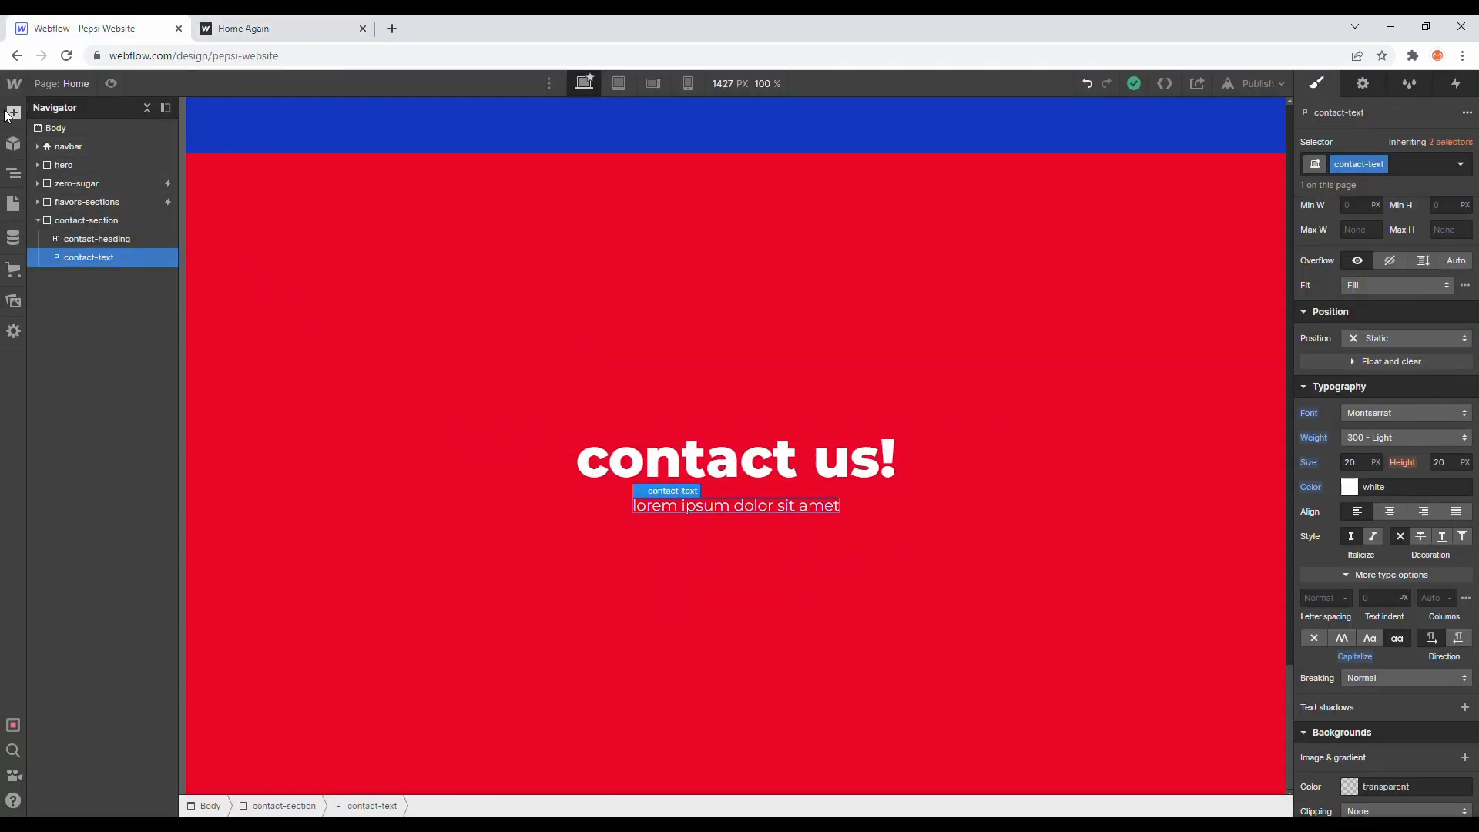
click(13, 113)
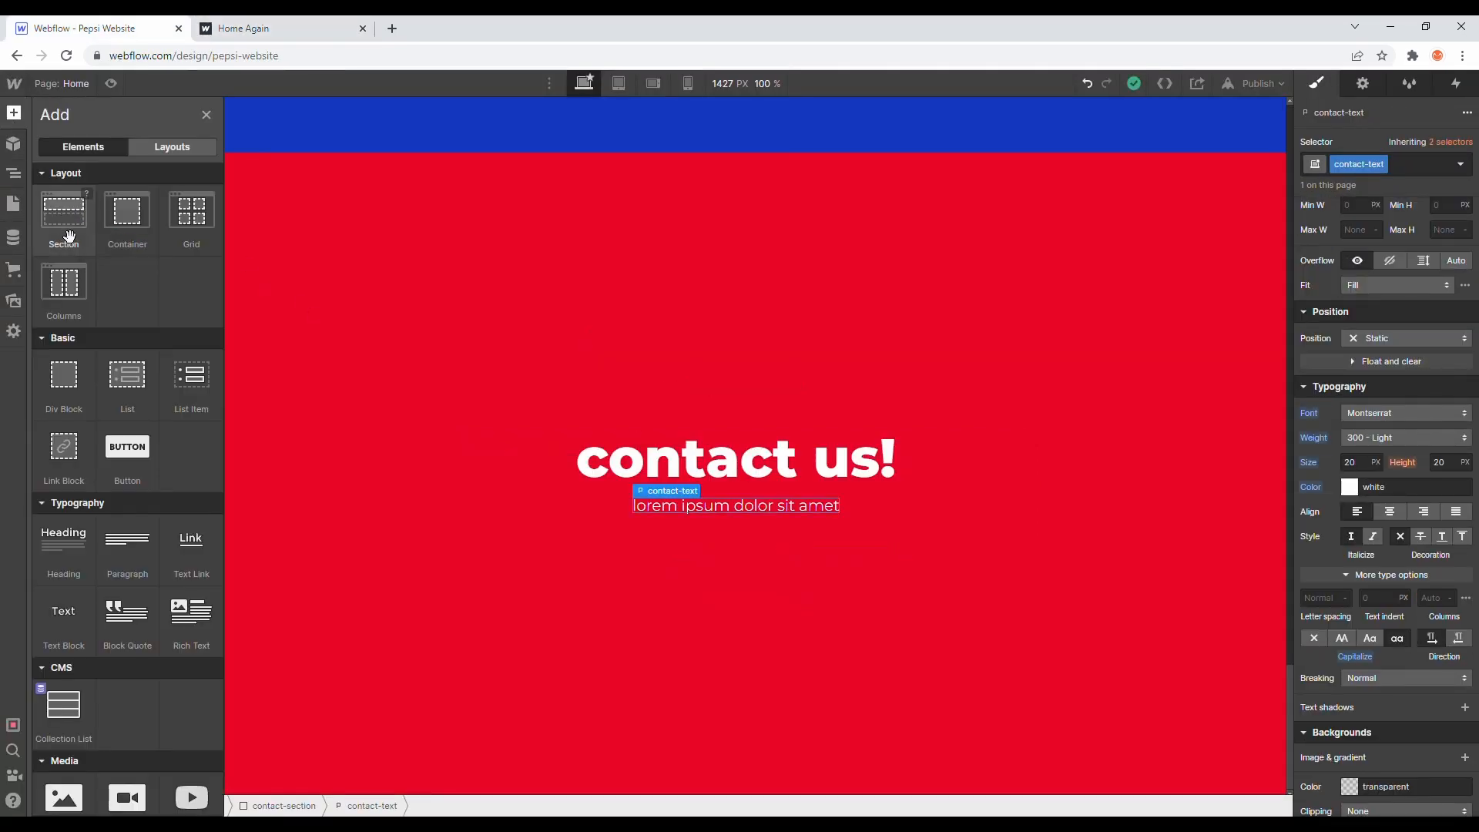
drag(68, 387, 127, 277)
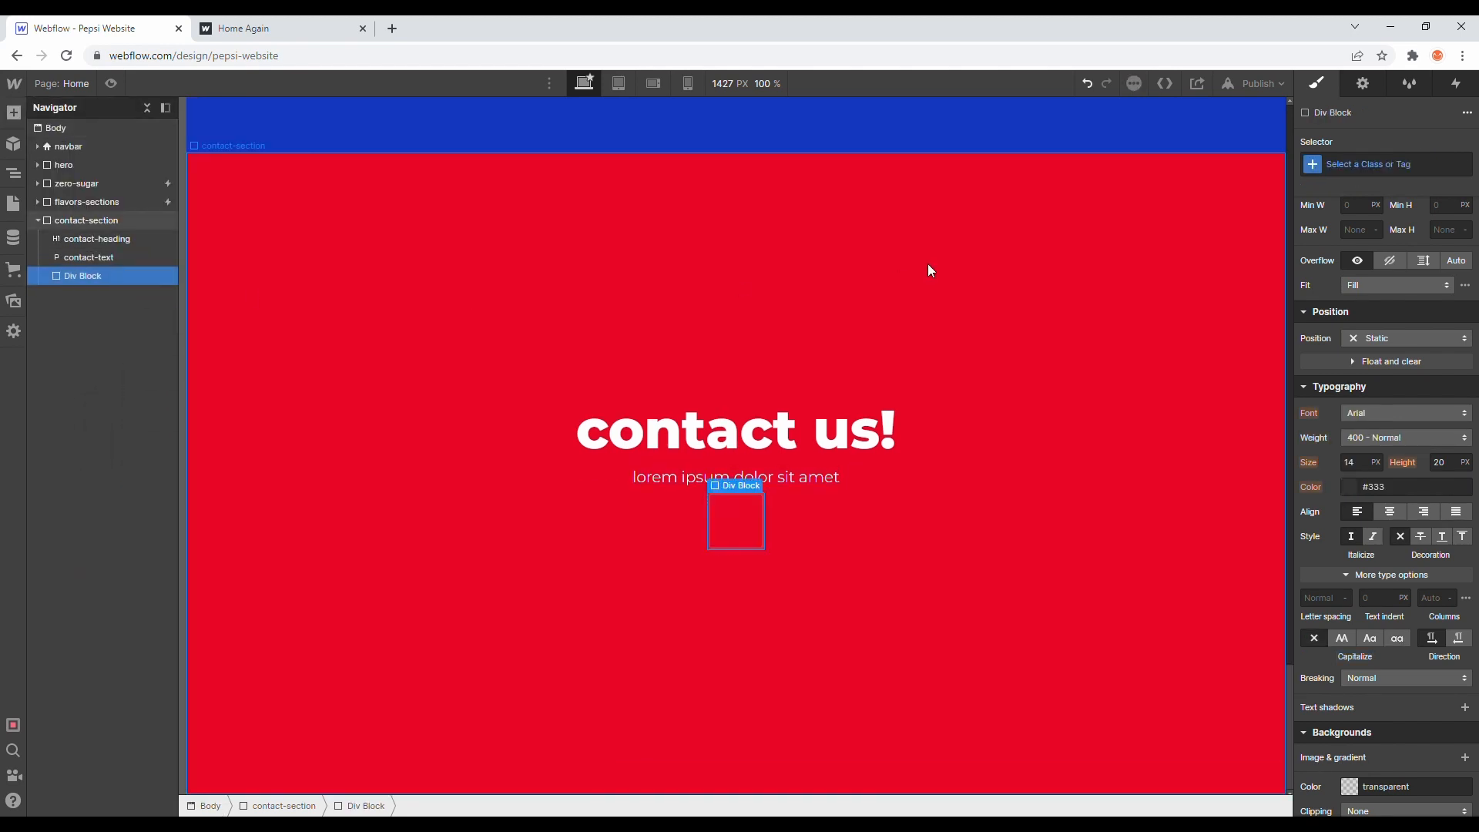
click(1363, 165)
text(contact-form-wrapper)
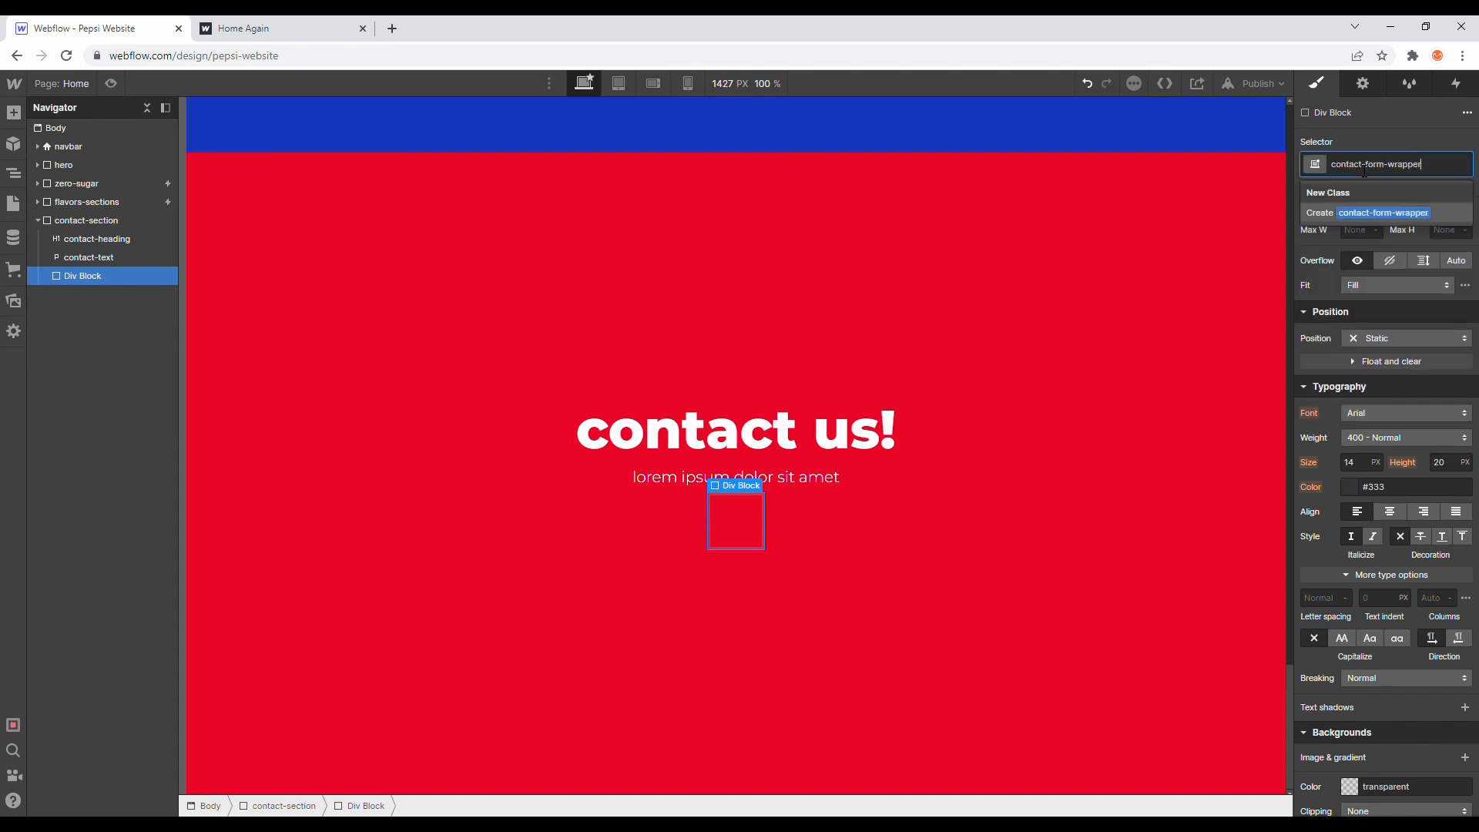
key(Return)
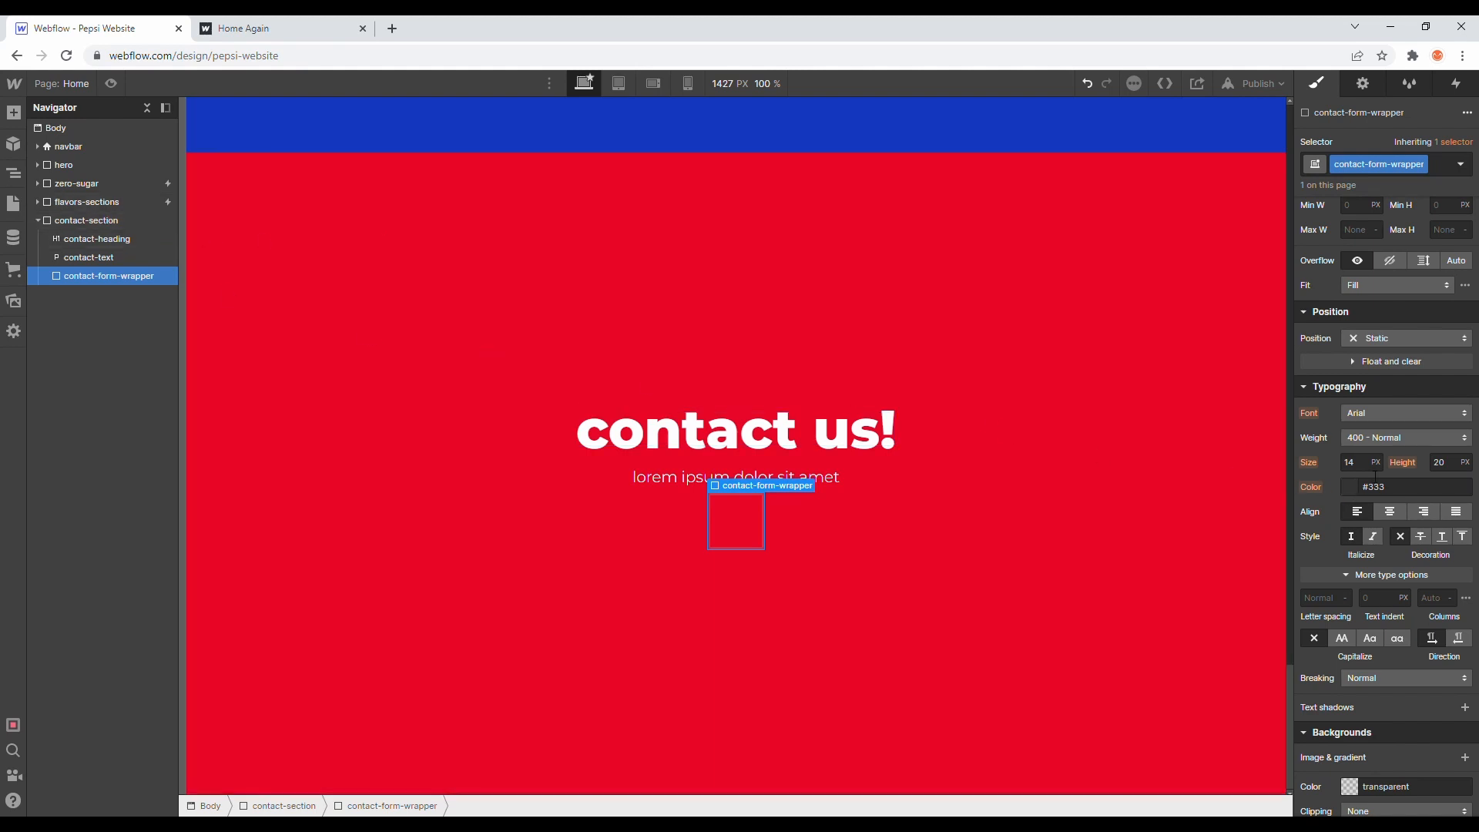
Step: Set the width of contact-form-wrapper to 40%
scroll(1367, 469, up, 4)
click(1355, 490)
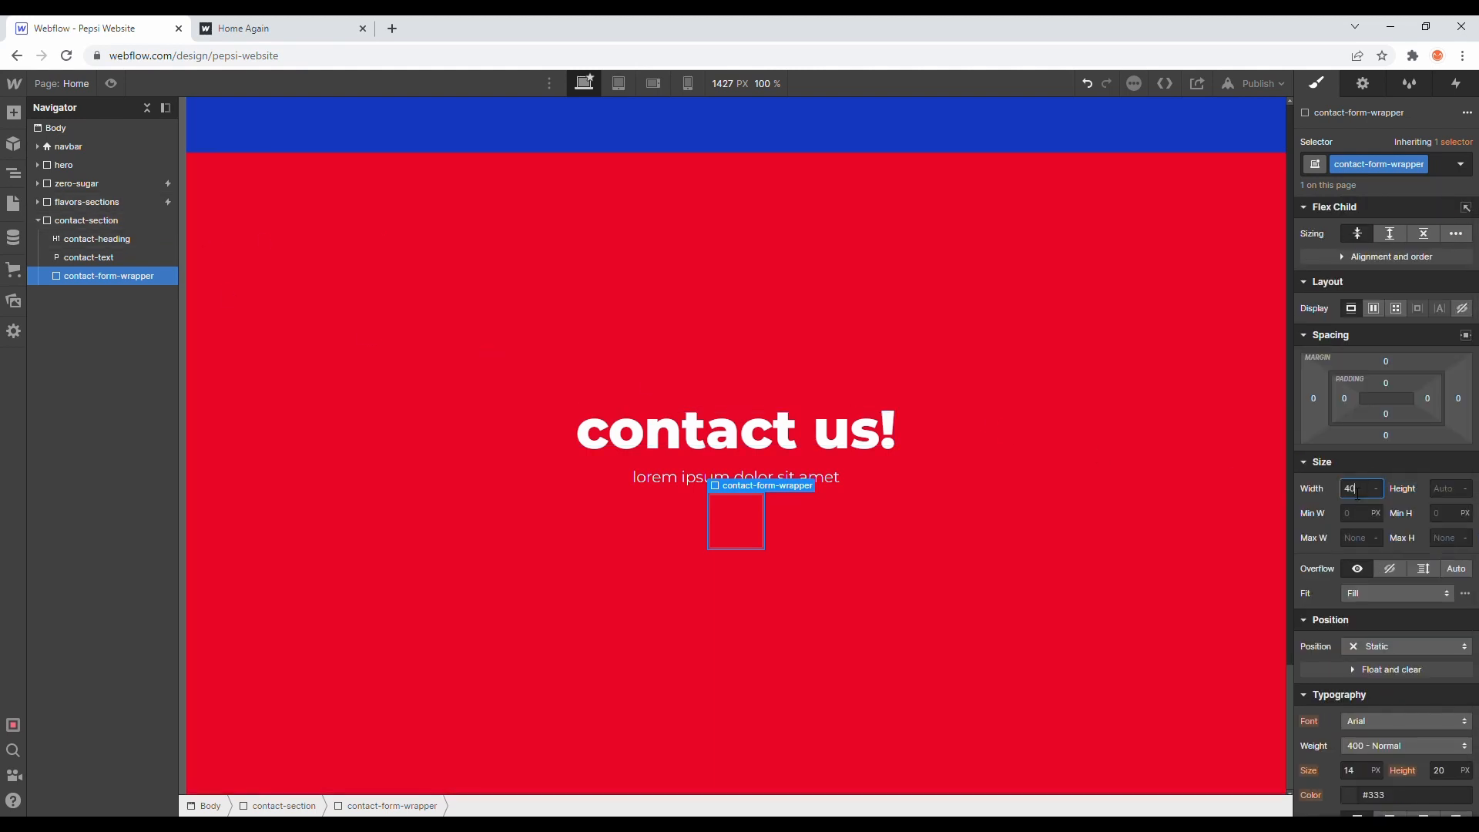
text(40%)
key(Return)
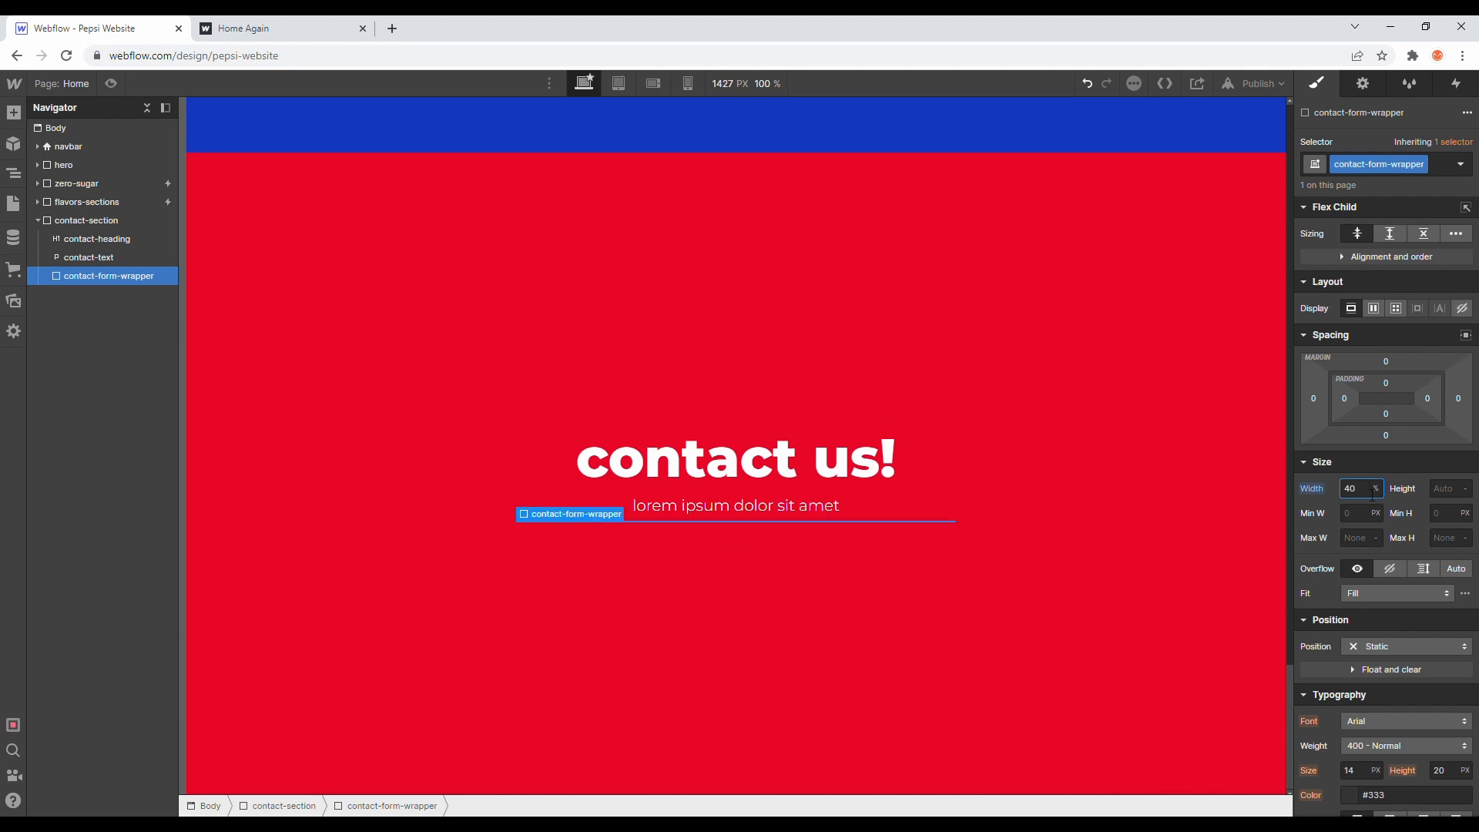
Step: Add a form block inside contact-form-wrapper and give it the class contact-form
click(13, 112)
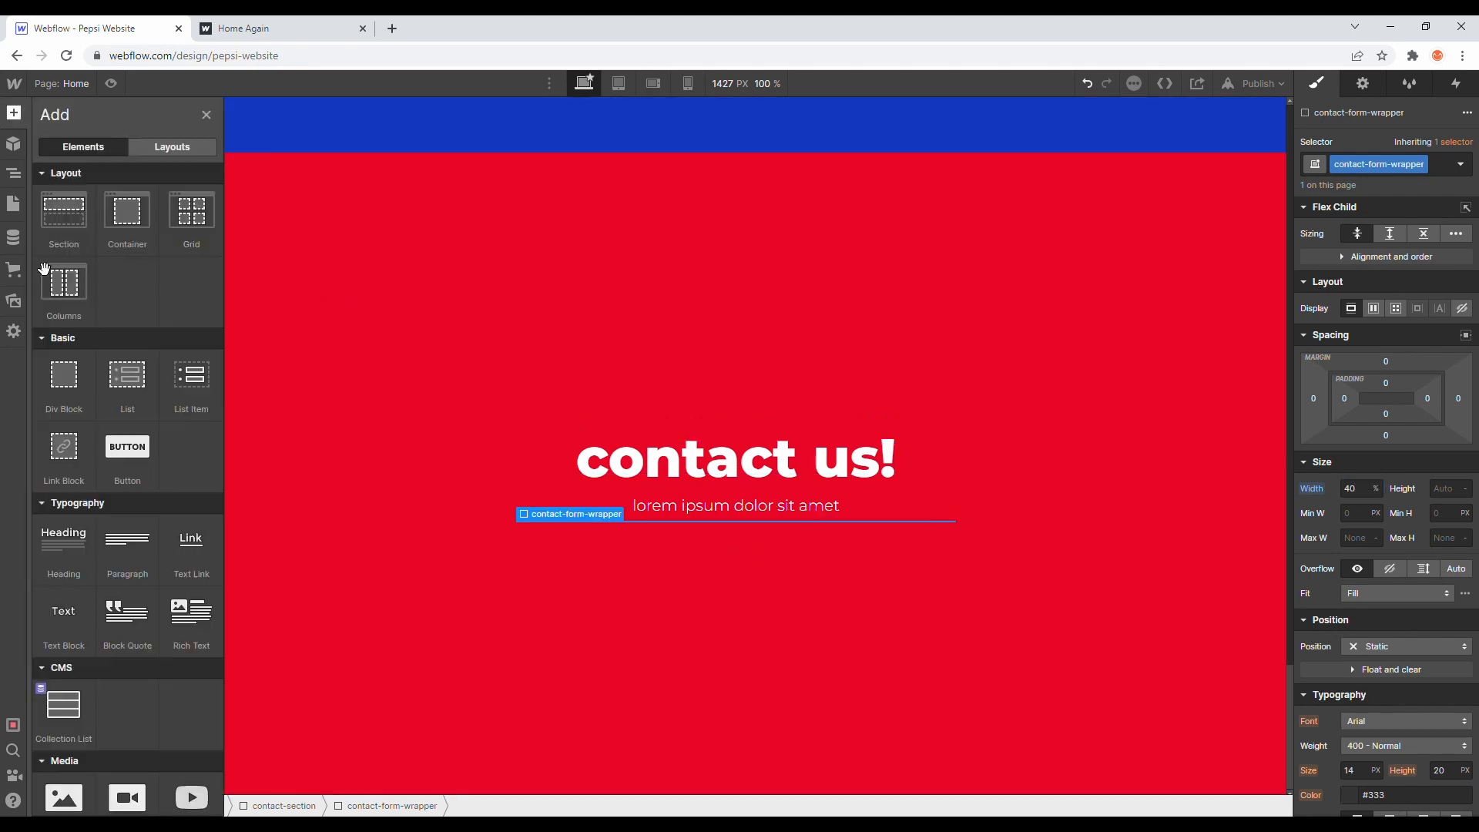
scroll(114, 475, down, 7)
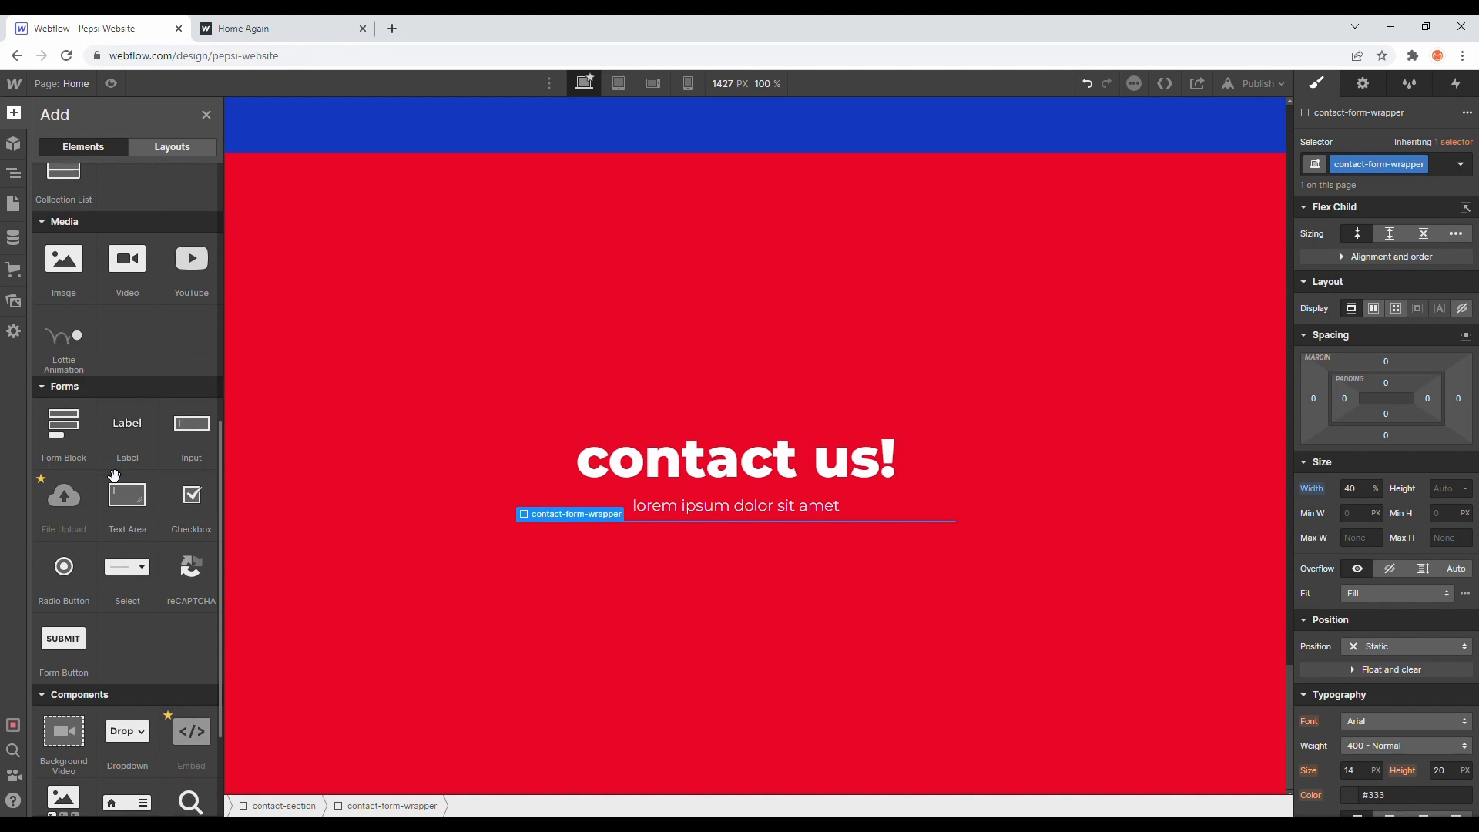
drag(70, 444, 107, 291)
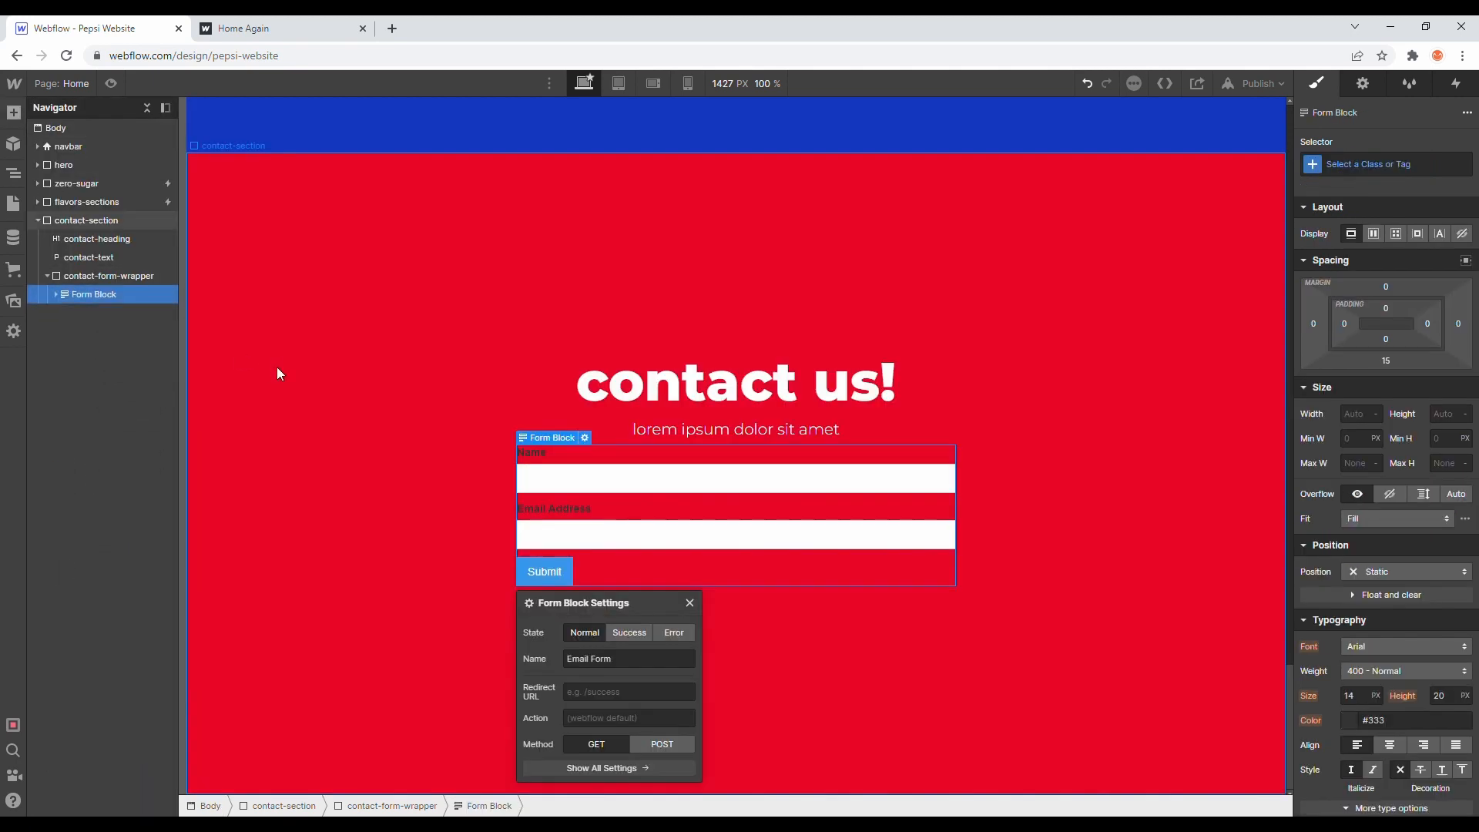
click(1384, 169)
text(contact-form)
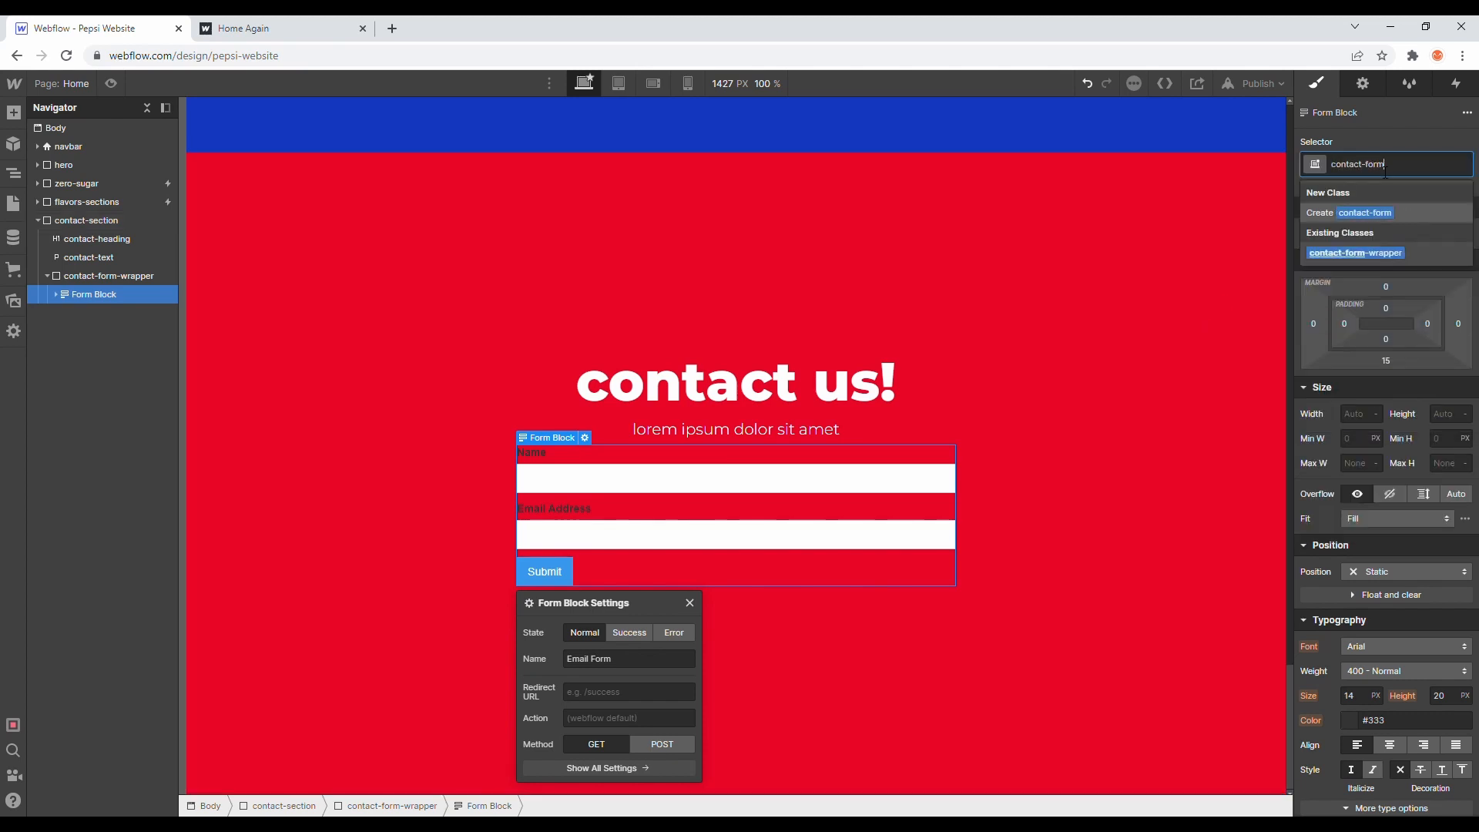
key(Return)
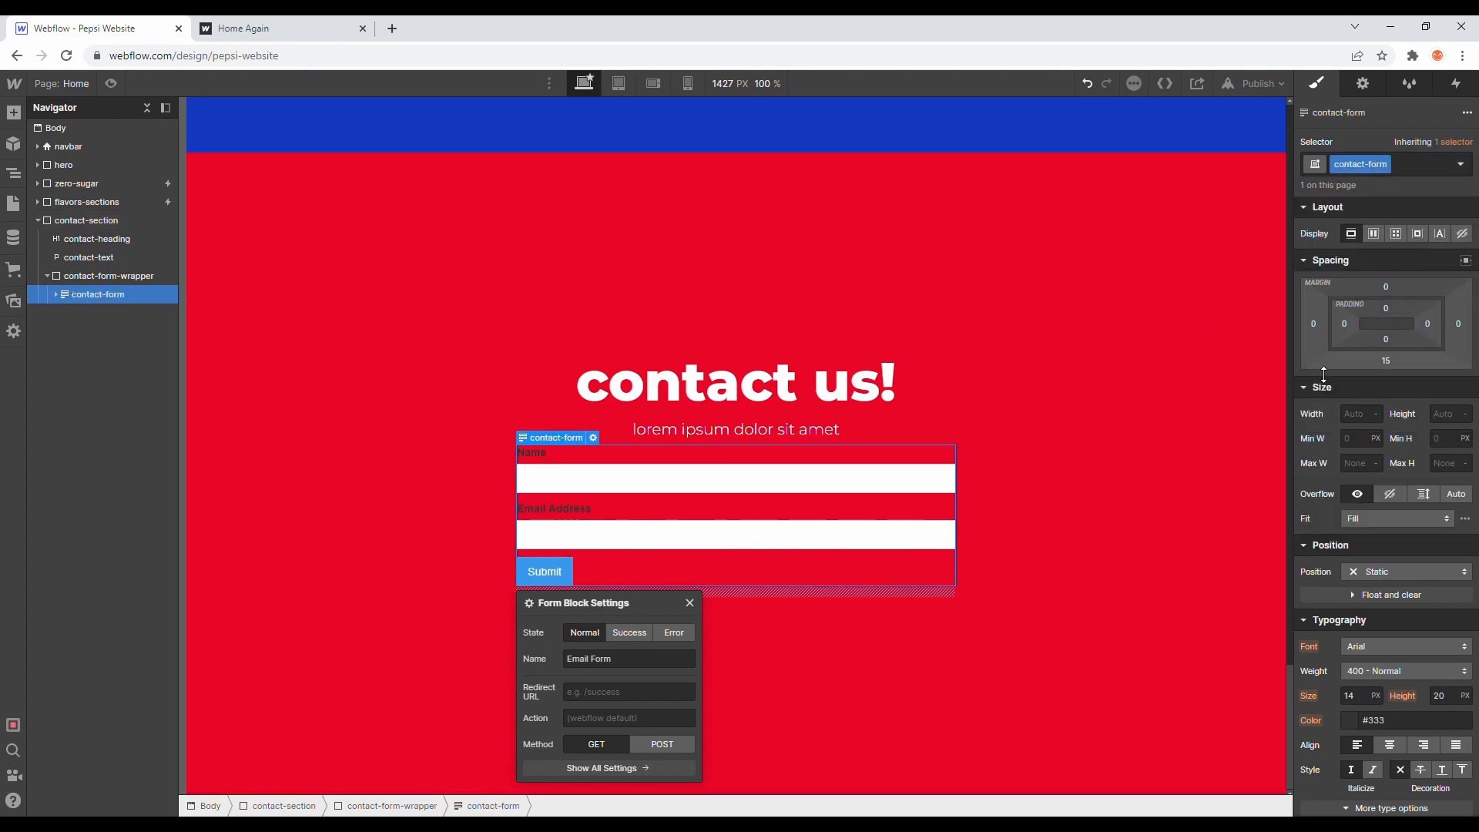
Step: Make contact-form a vertical flexbox with align and justify set to center, and expand its nested Form elements
click(1373, 234)
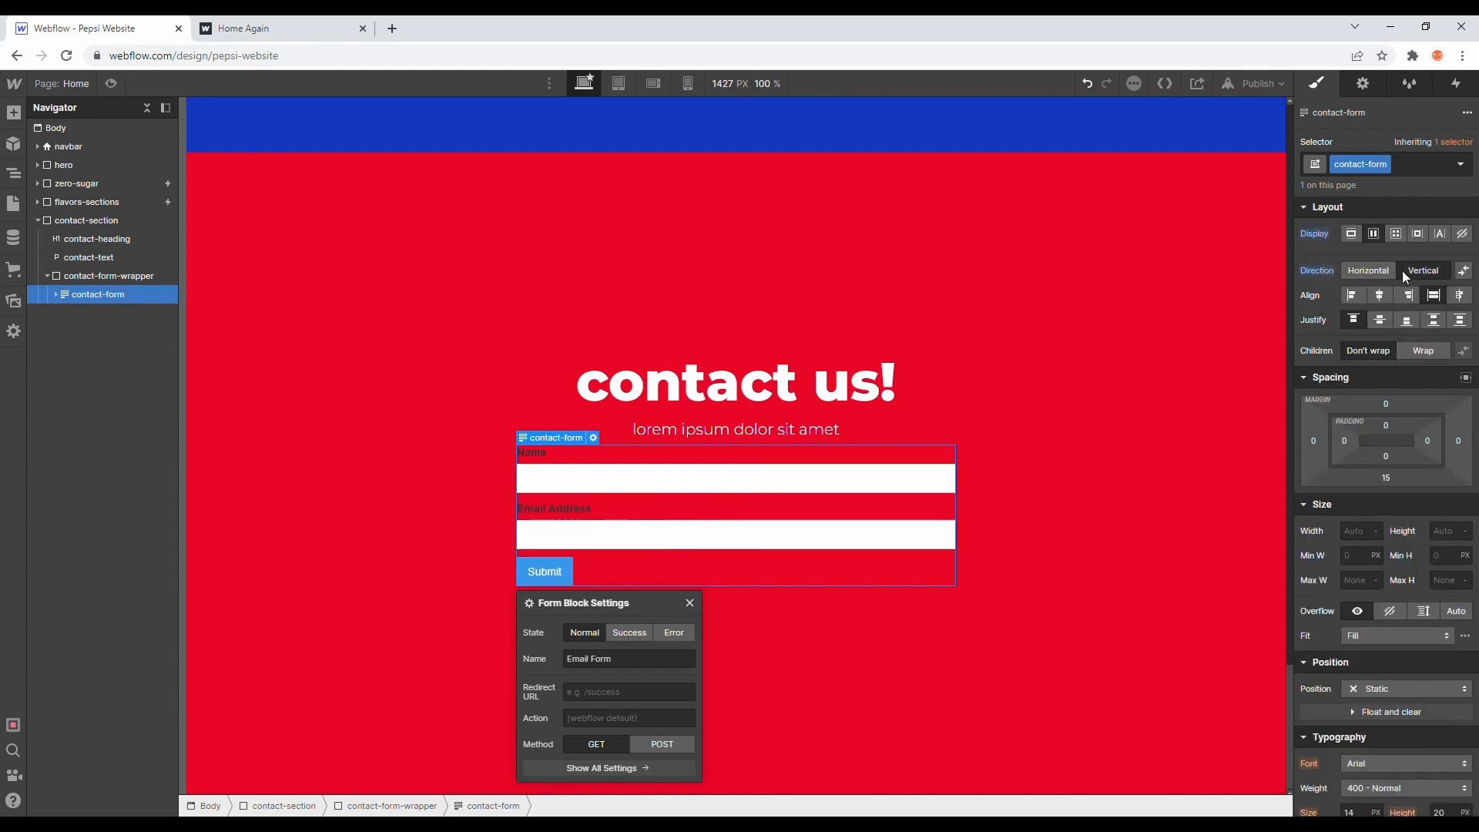
click(1375, 298)
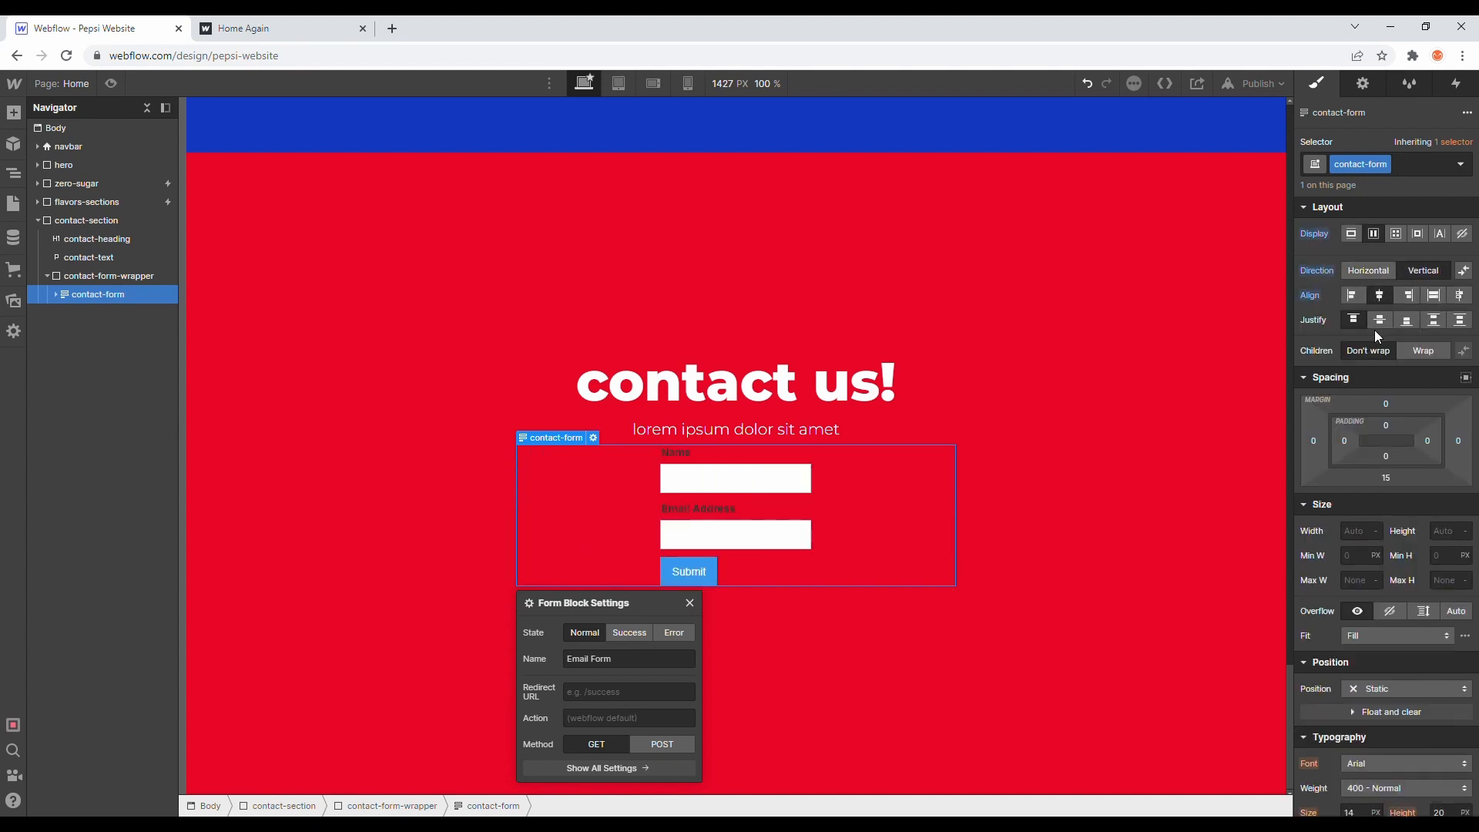
click(1379, 321)
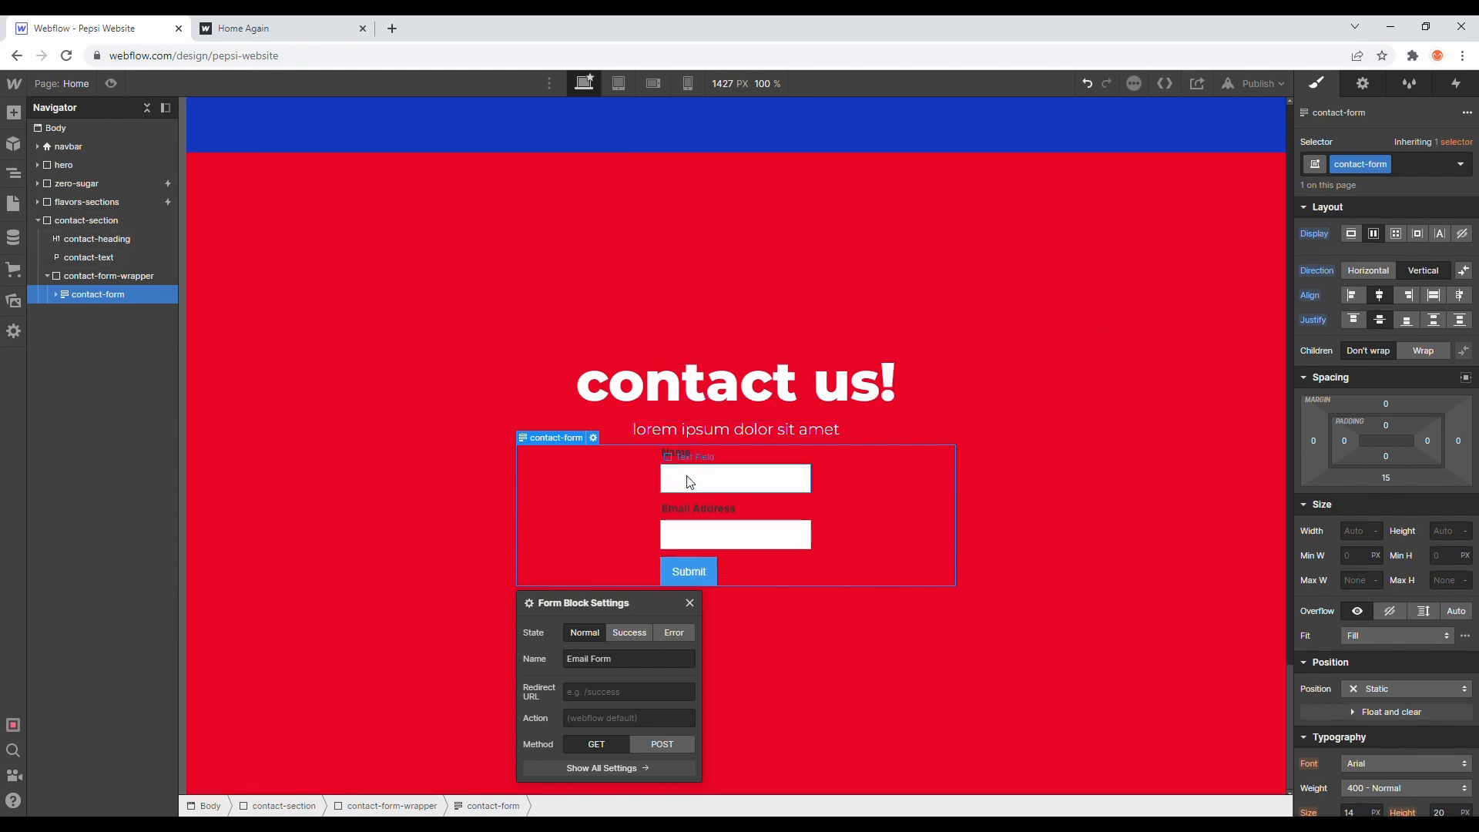
click(57, 294)
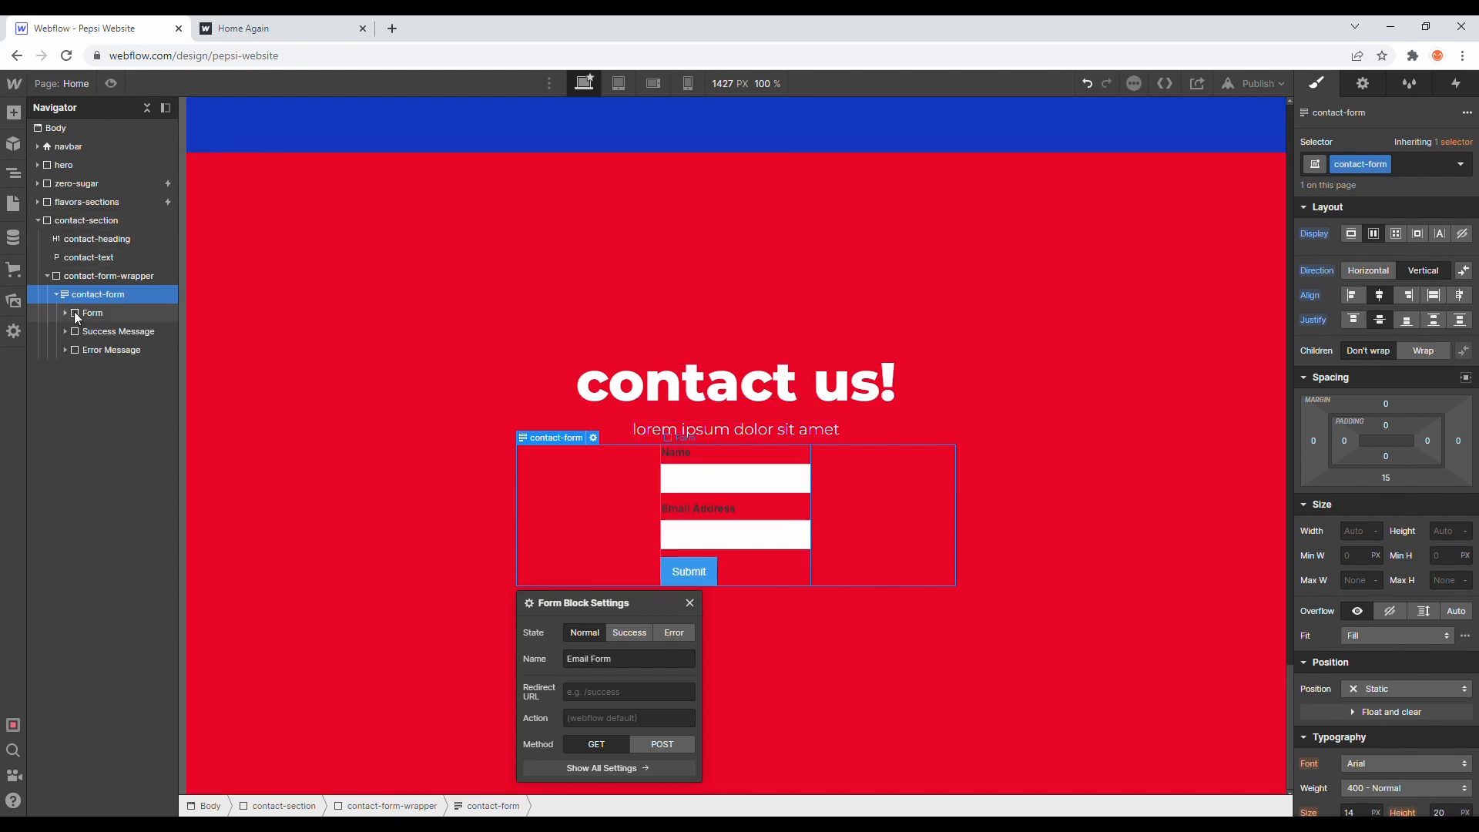
click(64, 313)
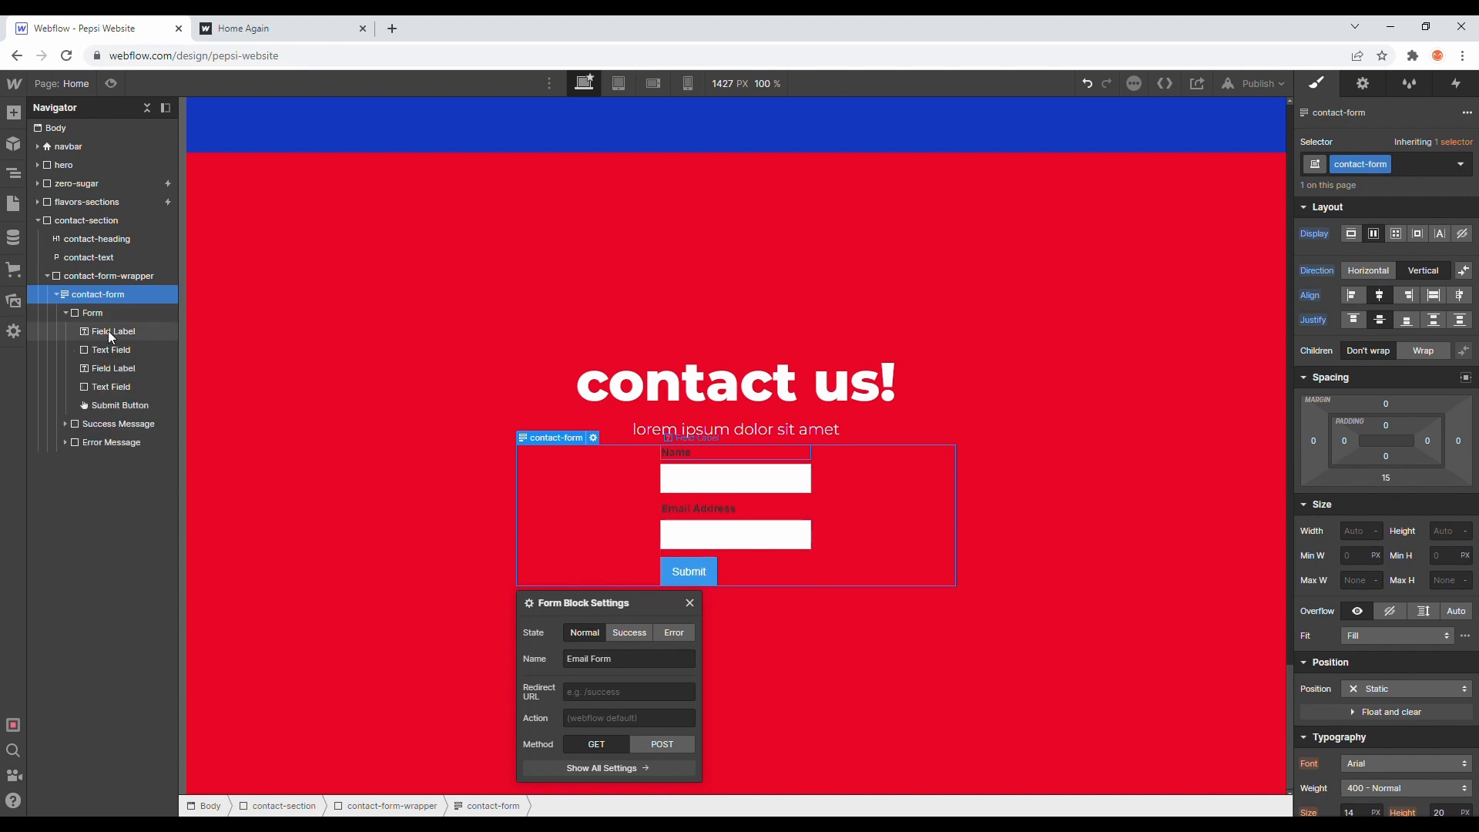
click(108, 331)
click(1402, 165)
text(cont)
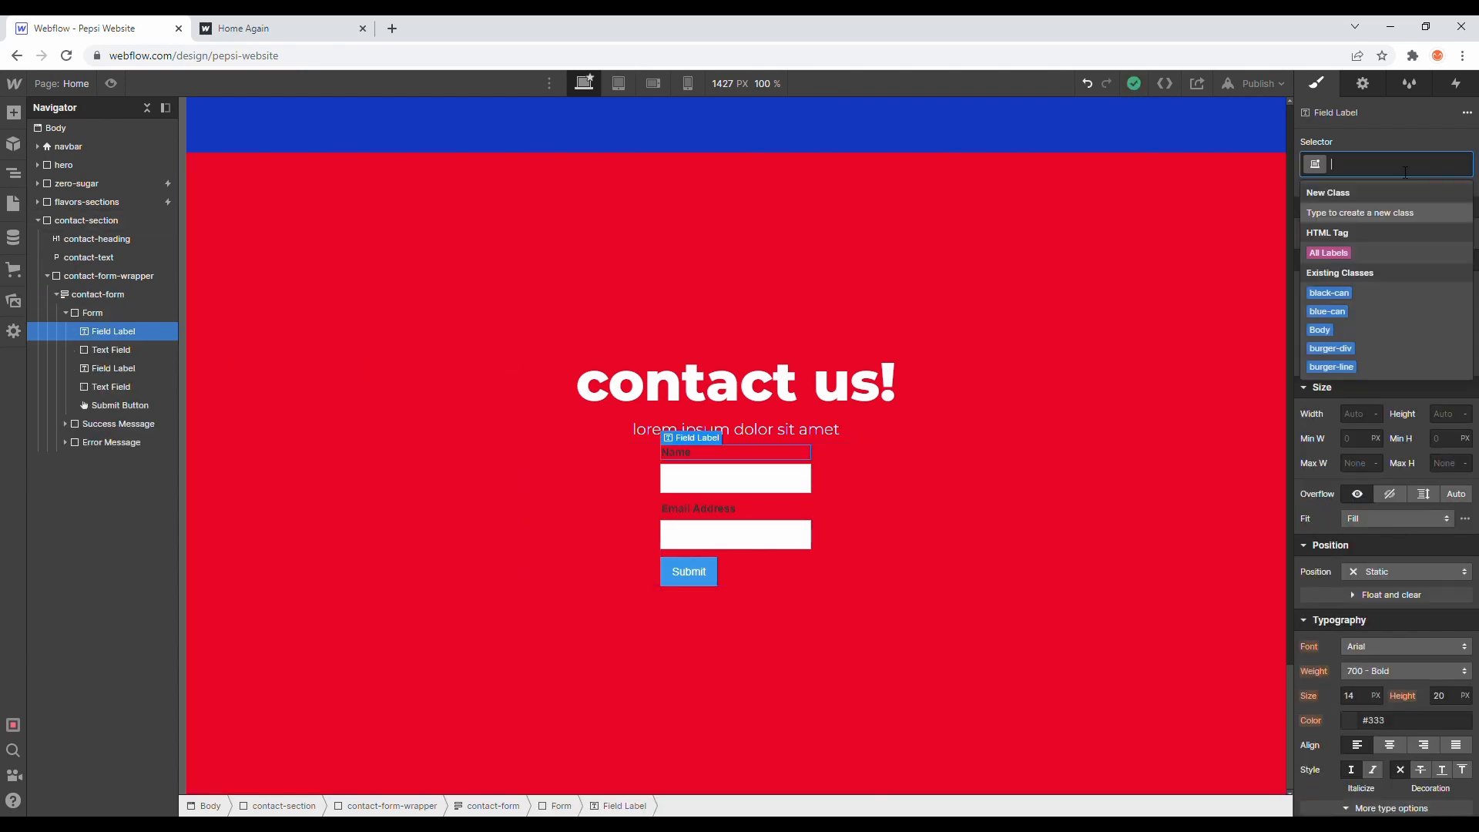
text(act-for)
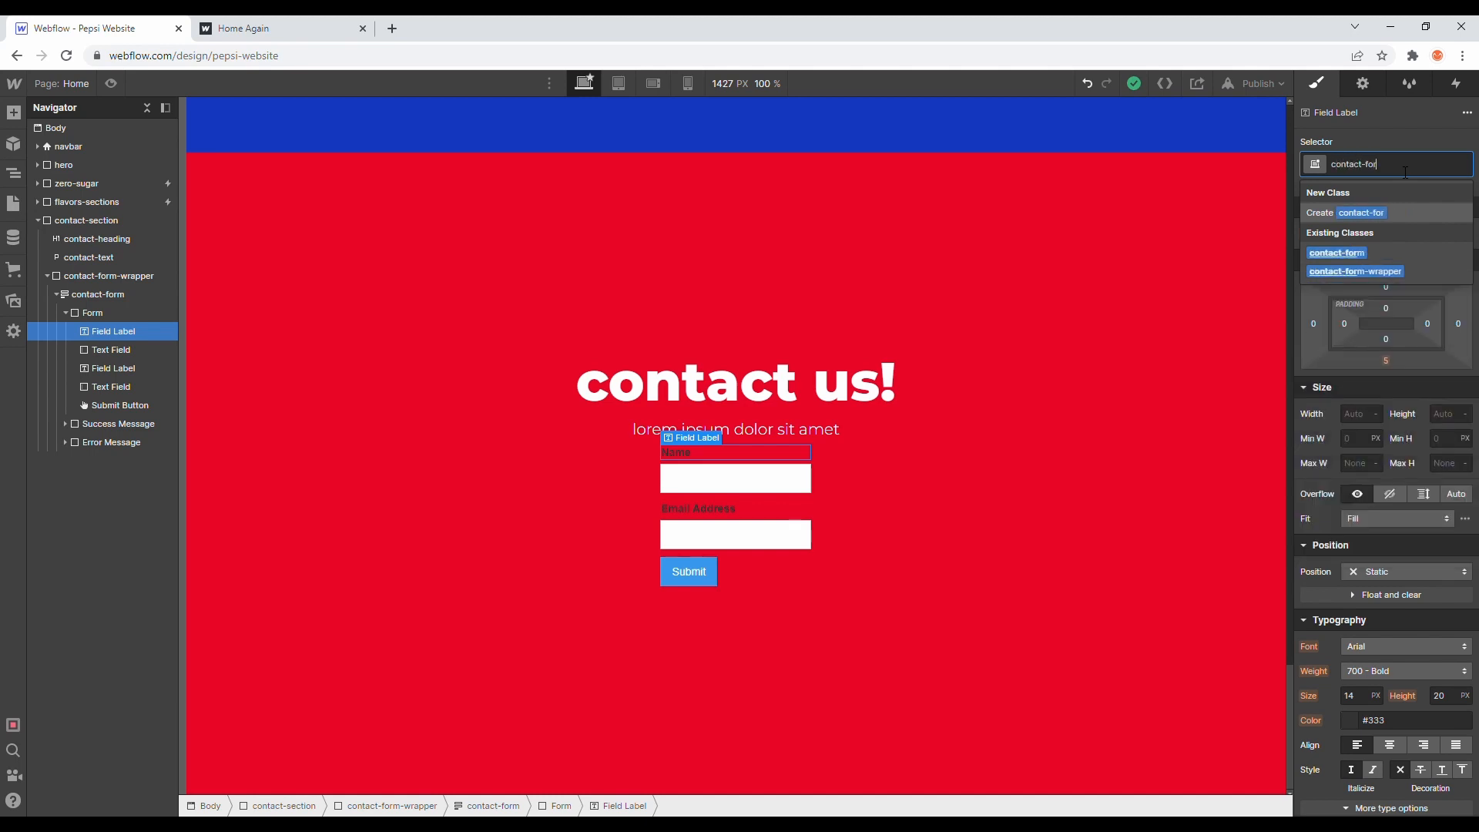
text(m-field)
key(Return)
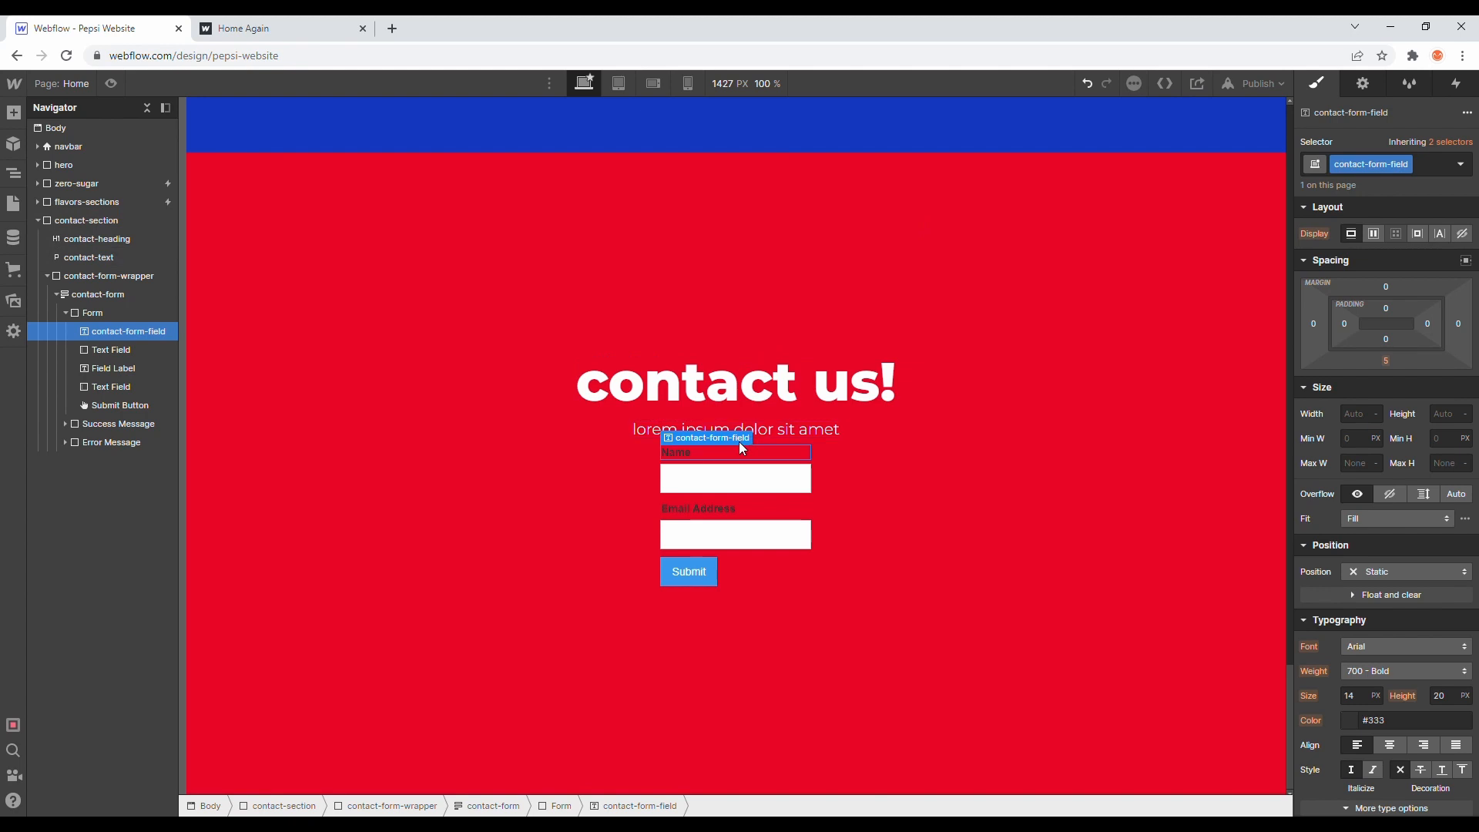
click(682, 469)
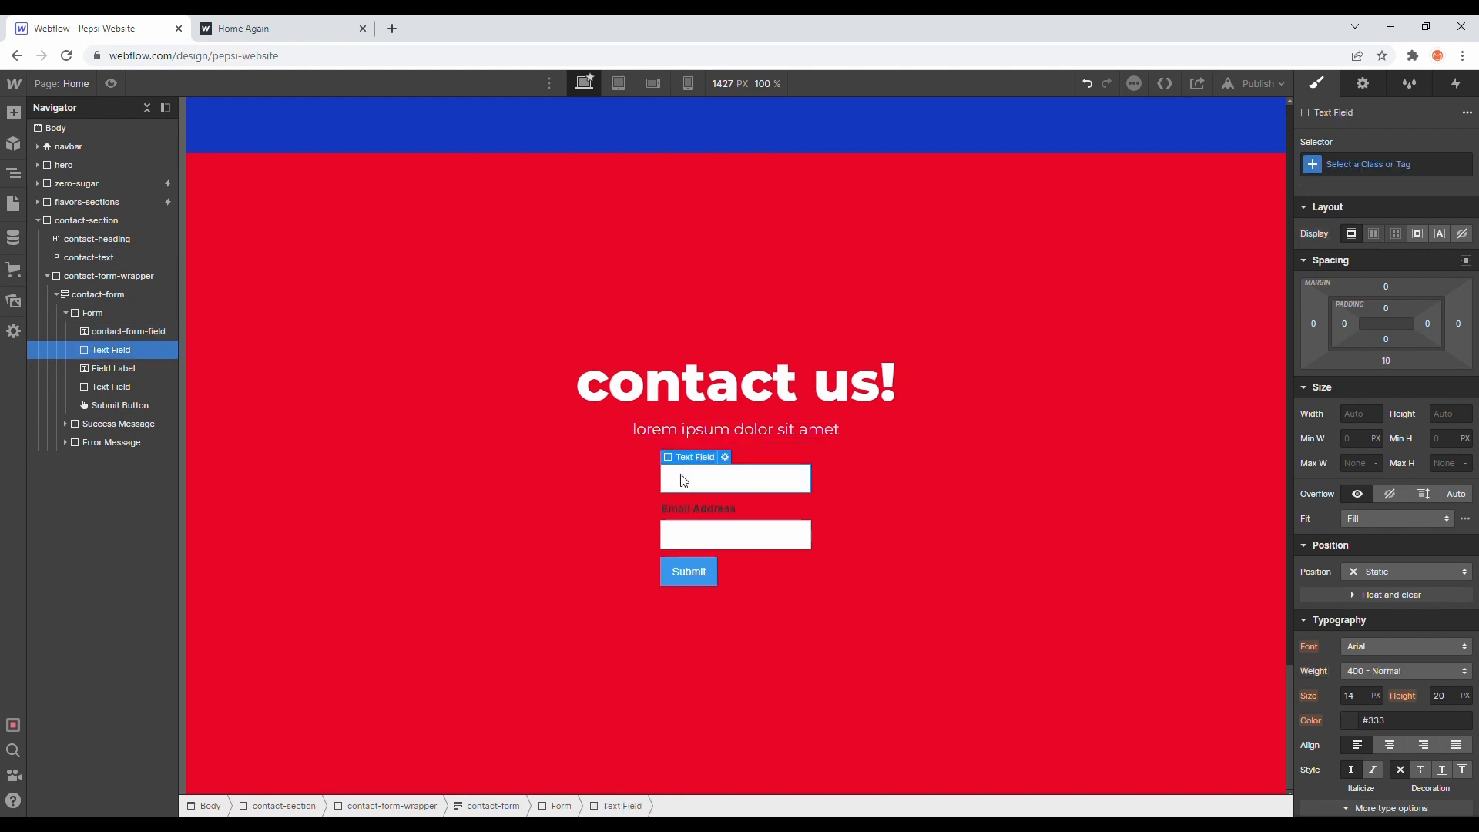
click(157, 337)
key(ctrl+z)
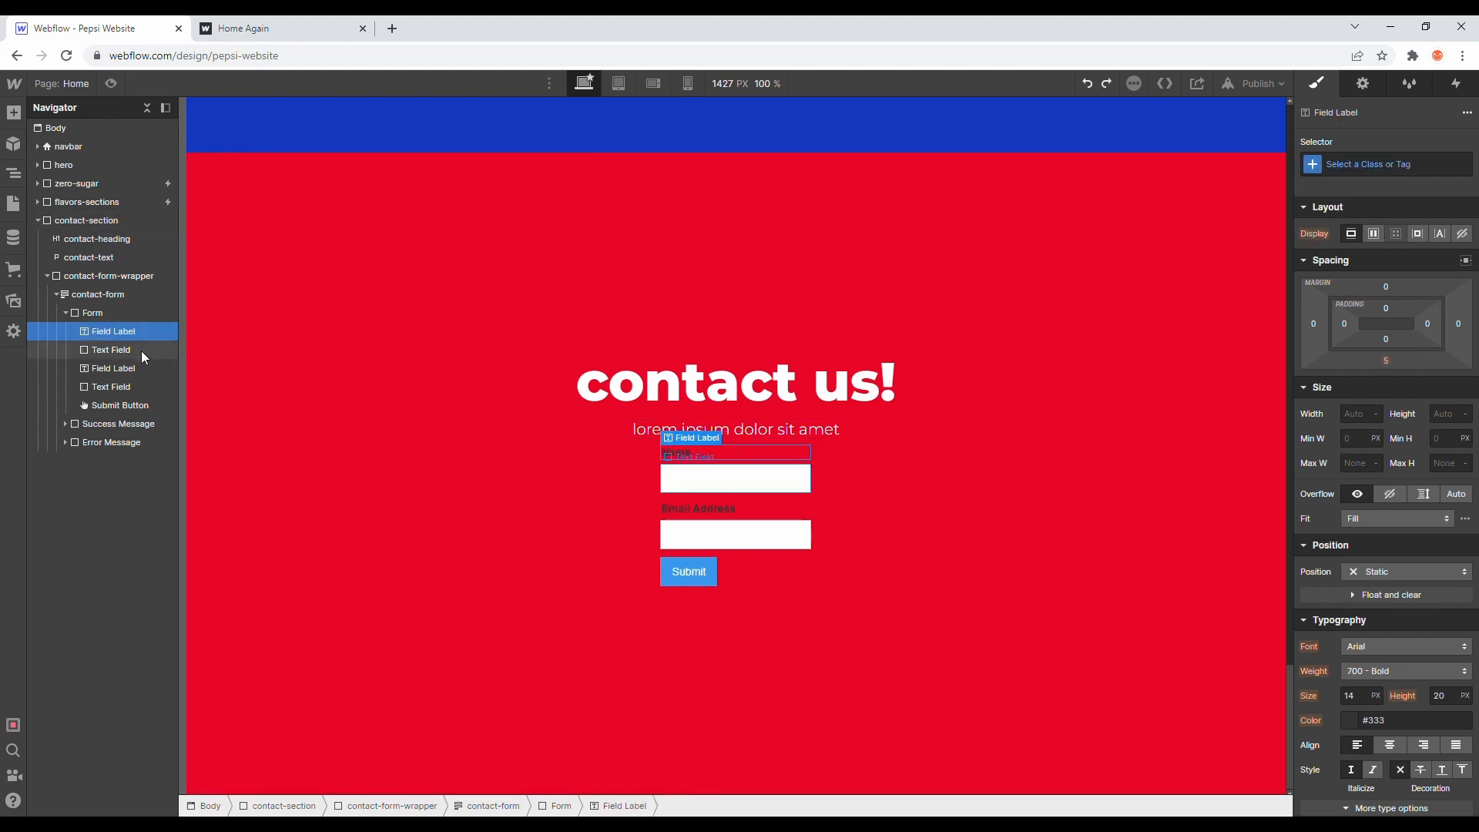
Step: Give the form's first text field, under the Name label, the class contact-form-field
click(142, 350)
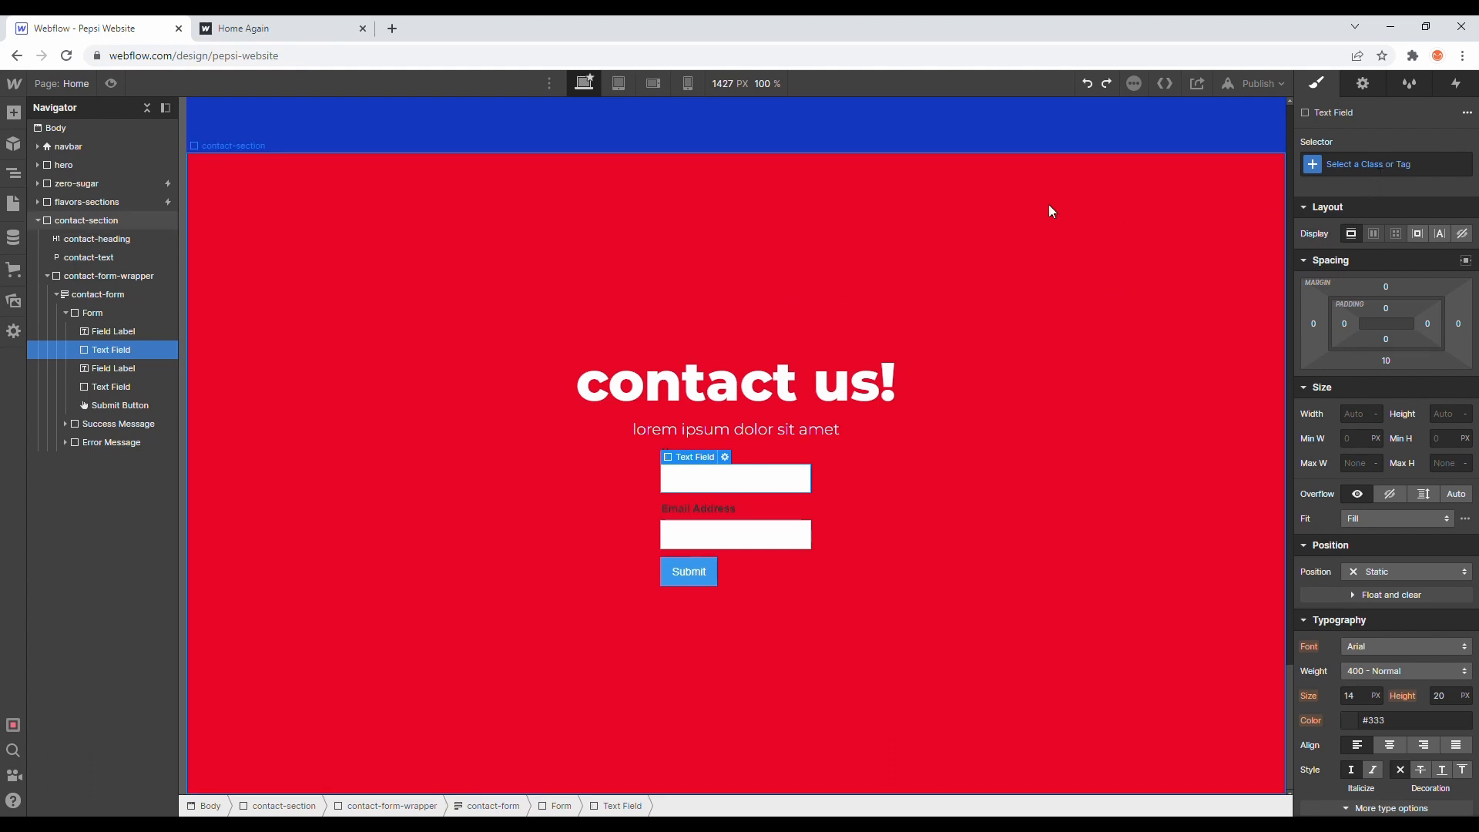
click(1367, 164)
text(contact0form-field)
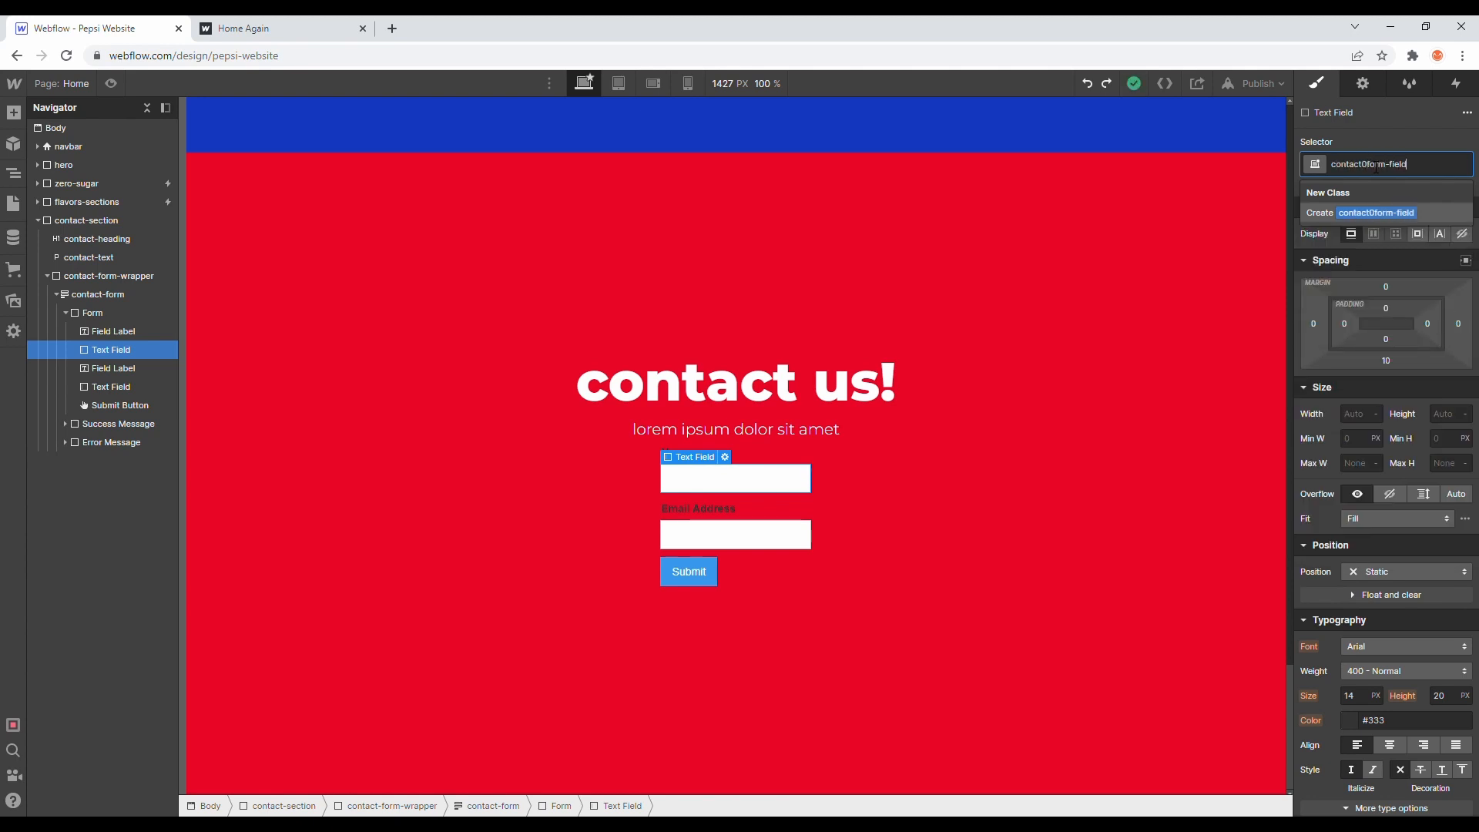
key(BackSpace)
text(-)
key(Return)
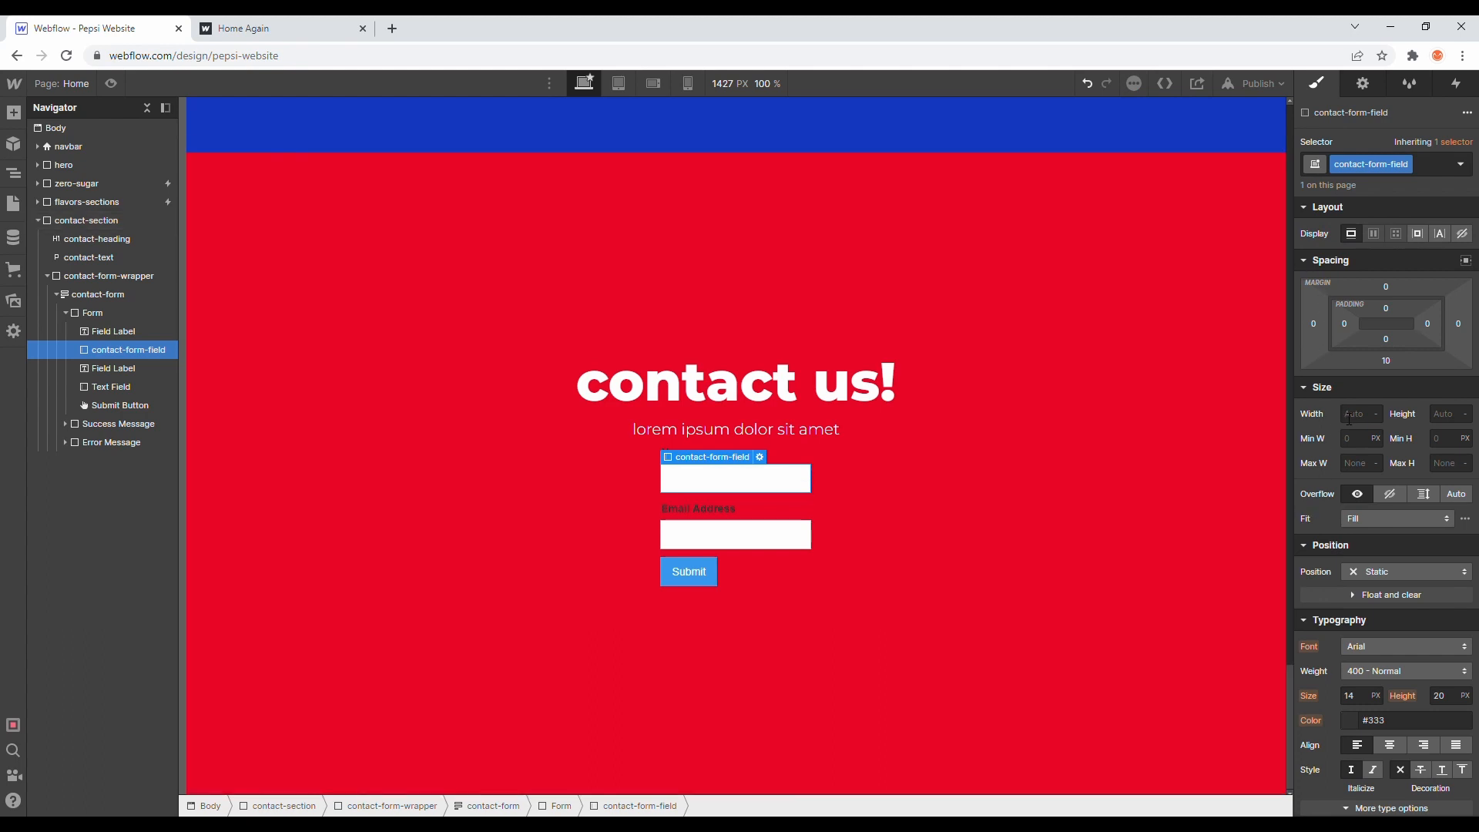
Step: Set the contact-form-field text field's name to "email" and its type to Email
click(759, 456)
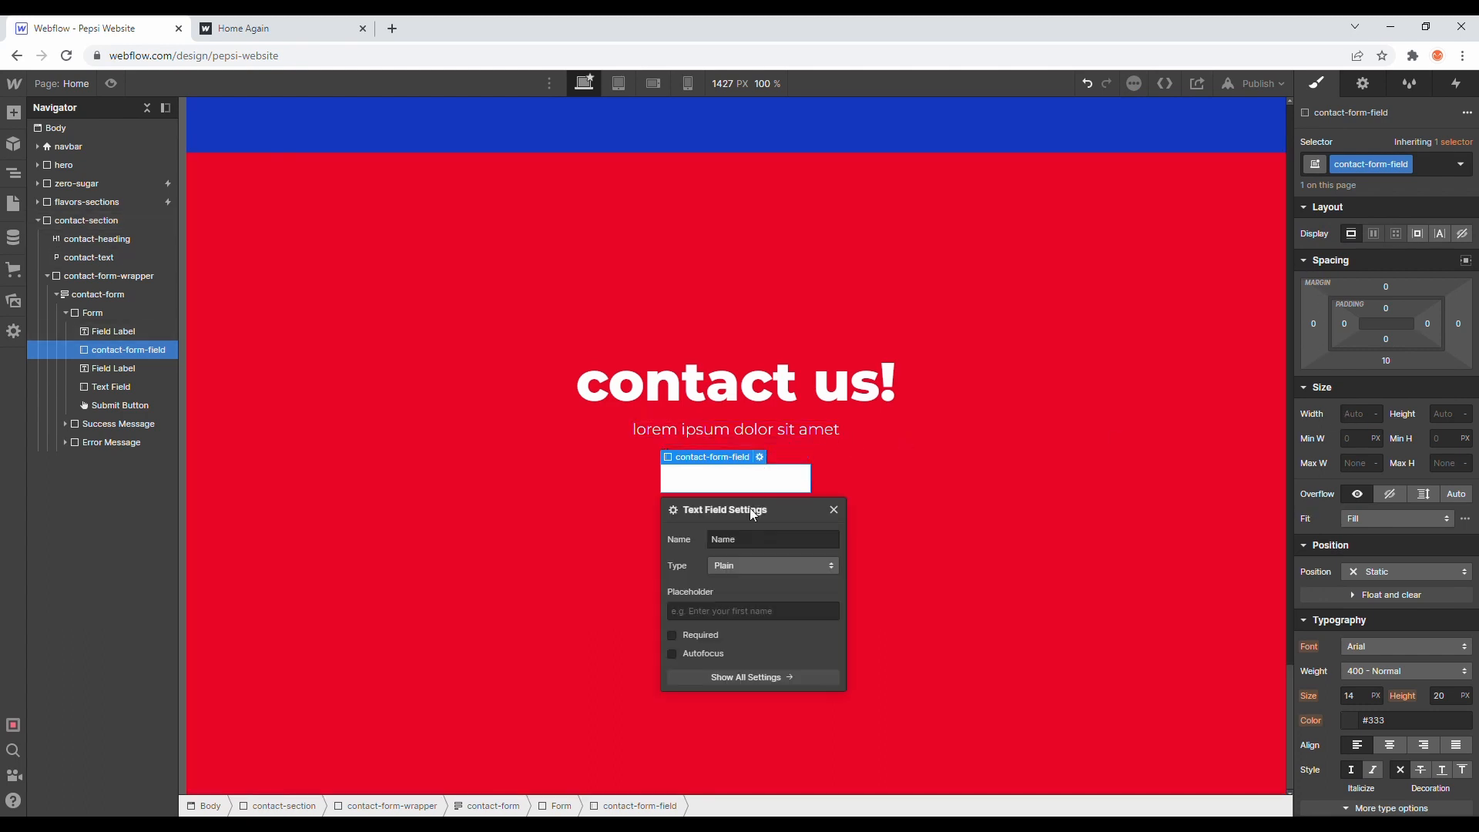
double_click(734, 544)
text(email)
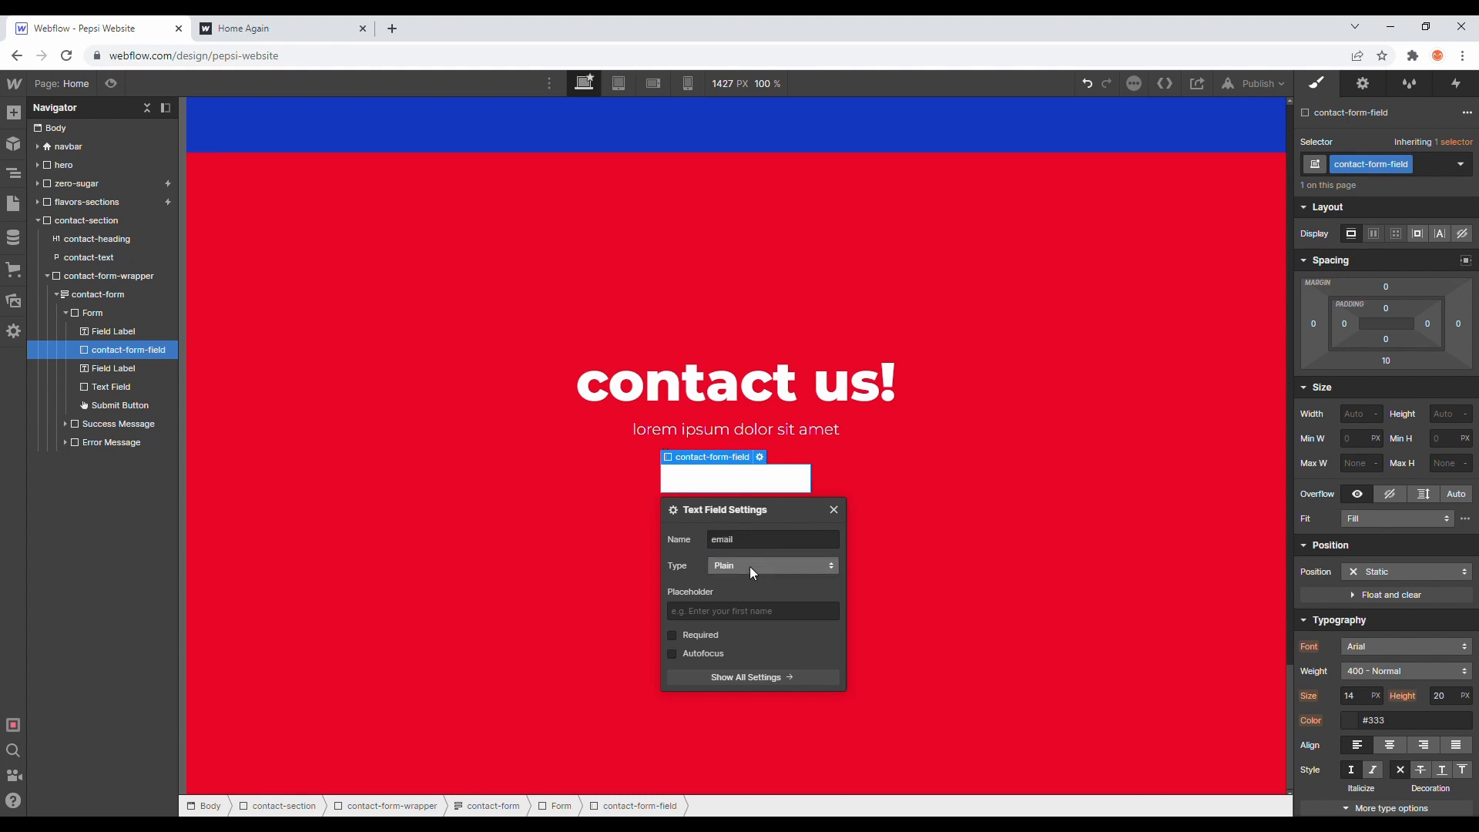
click(750, 567)
click(747, 584)
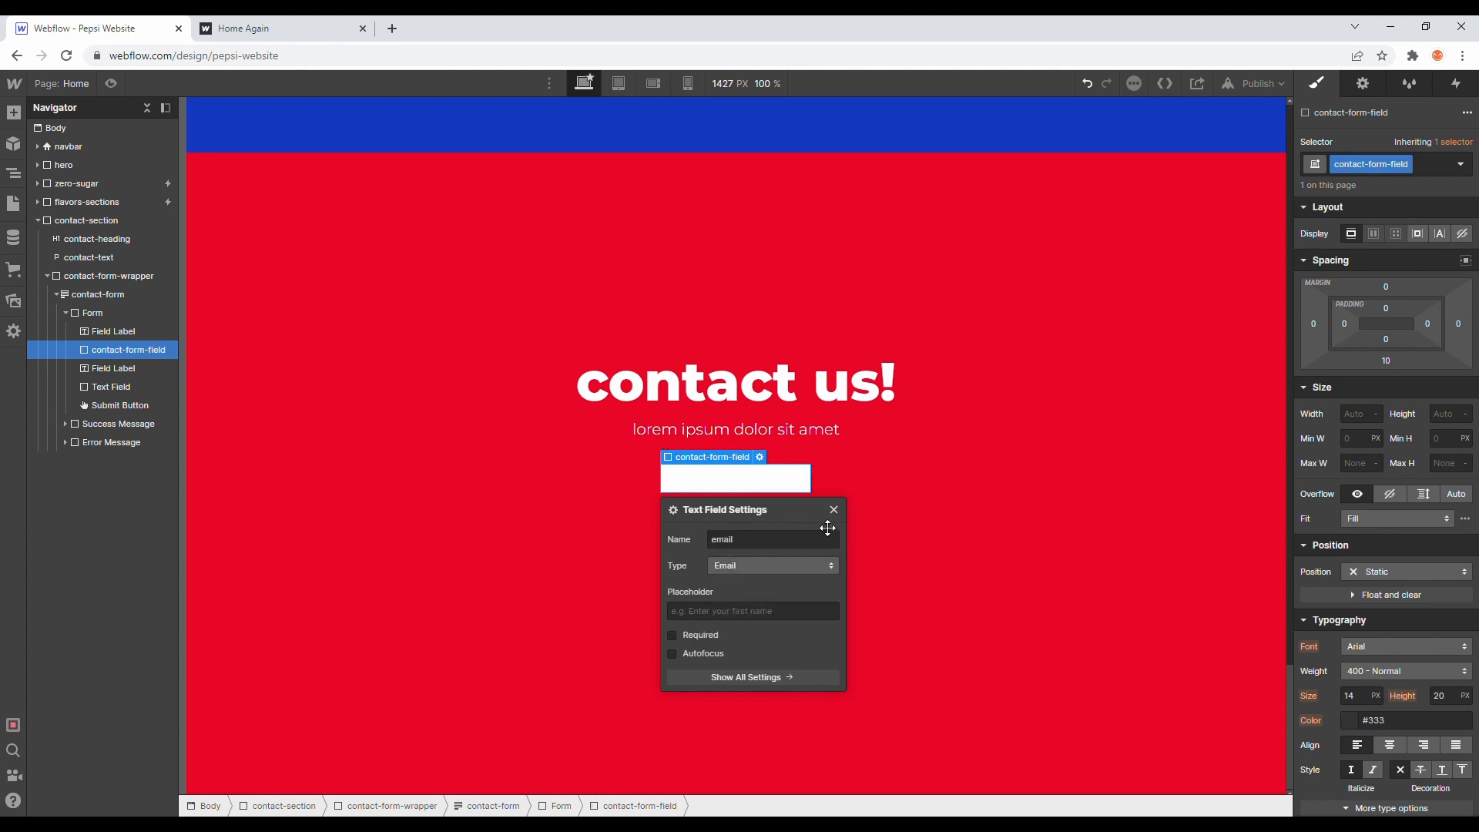
click(834, 510)
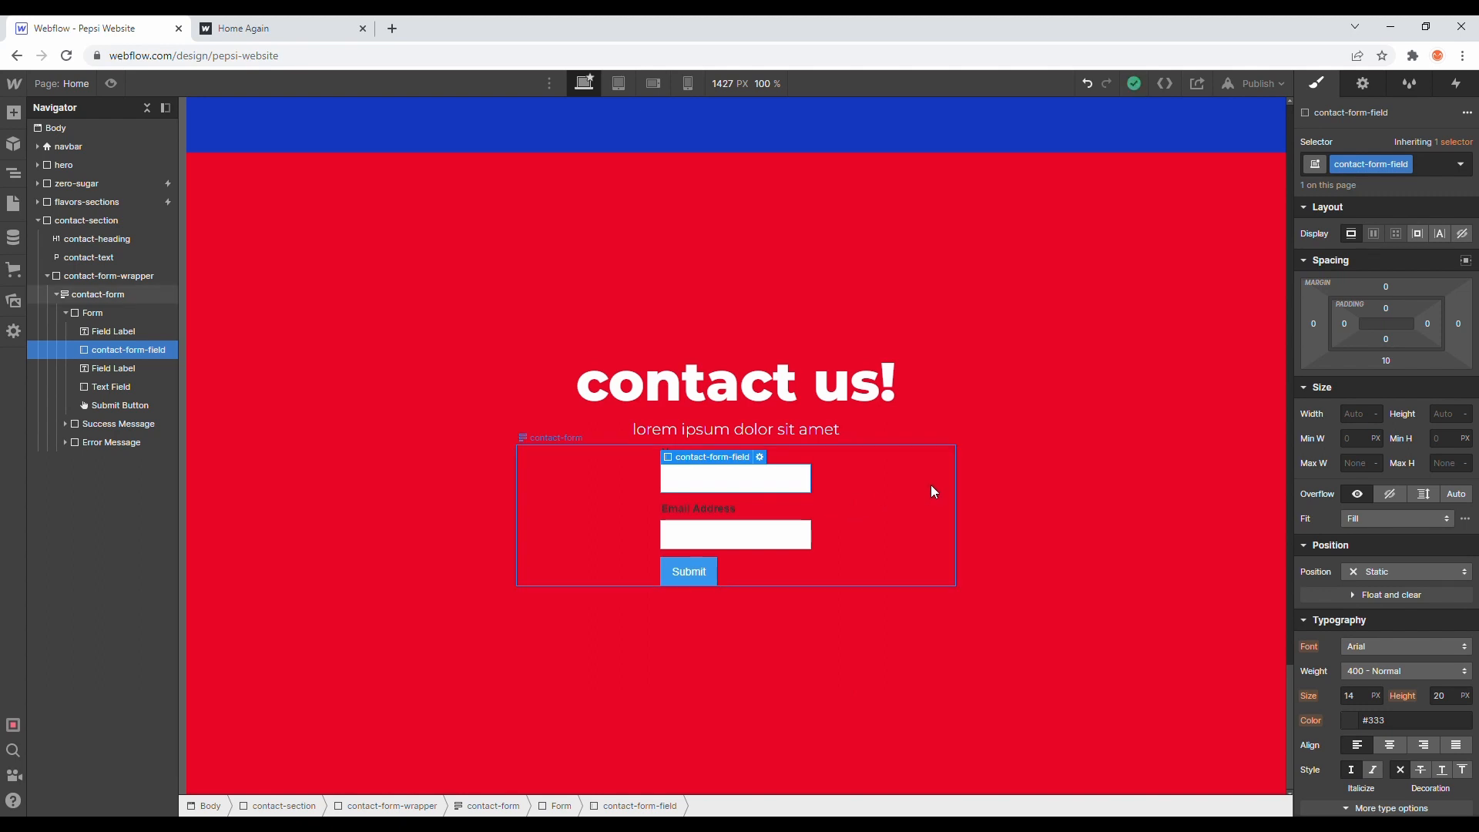
Step: Set the top and bottom padding of contact-form-field to 30 px each
click(1387, 307)
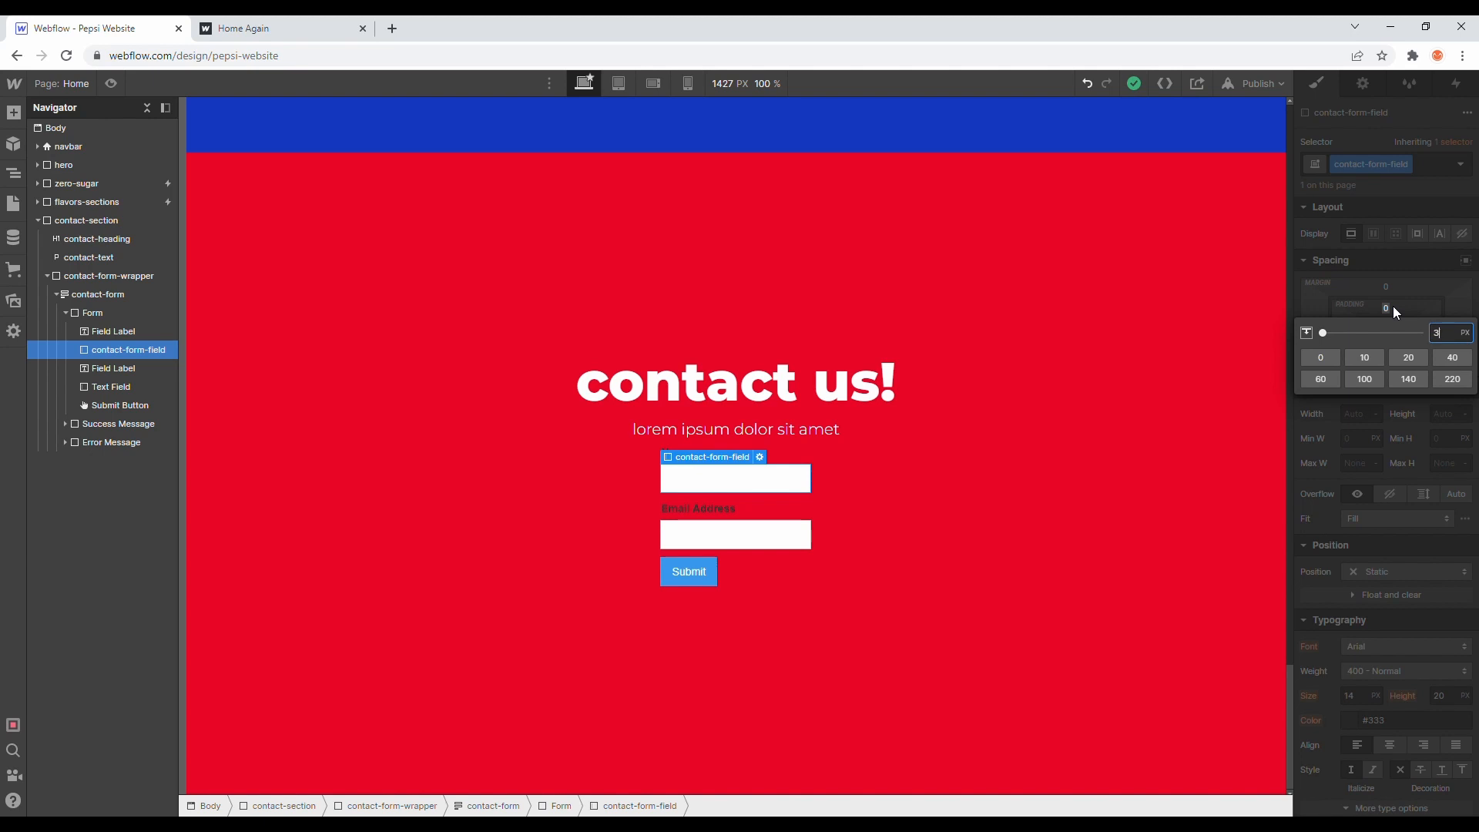
text(30)
key(Return)
click(1387, 339)
text(30)
key(Return)
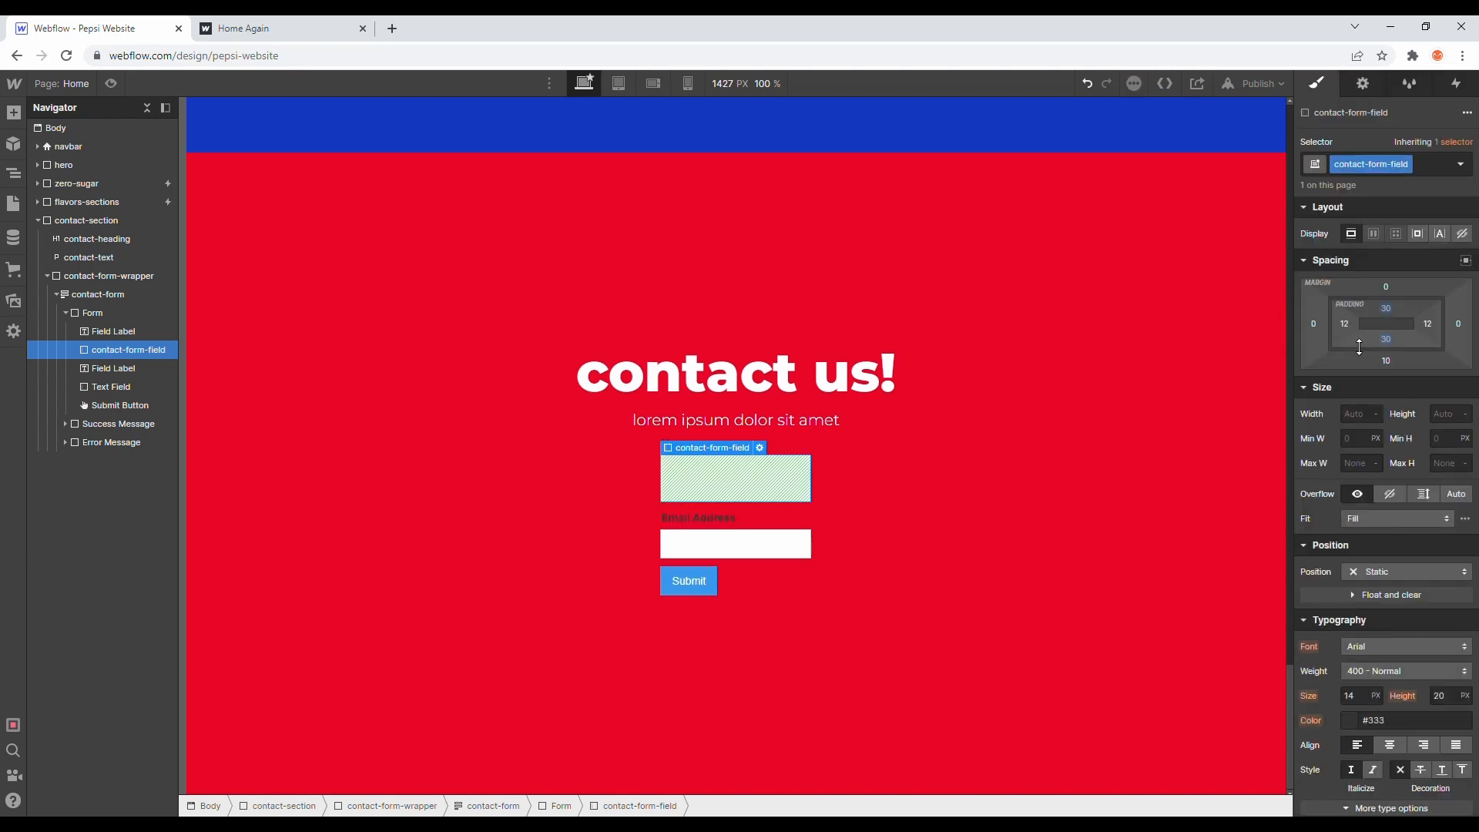
Step: Set the left padding of contact-form-field to 26 px and preview the page
click(1345, 324)
text(26)
key(Return)
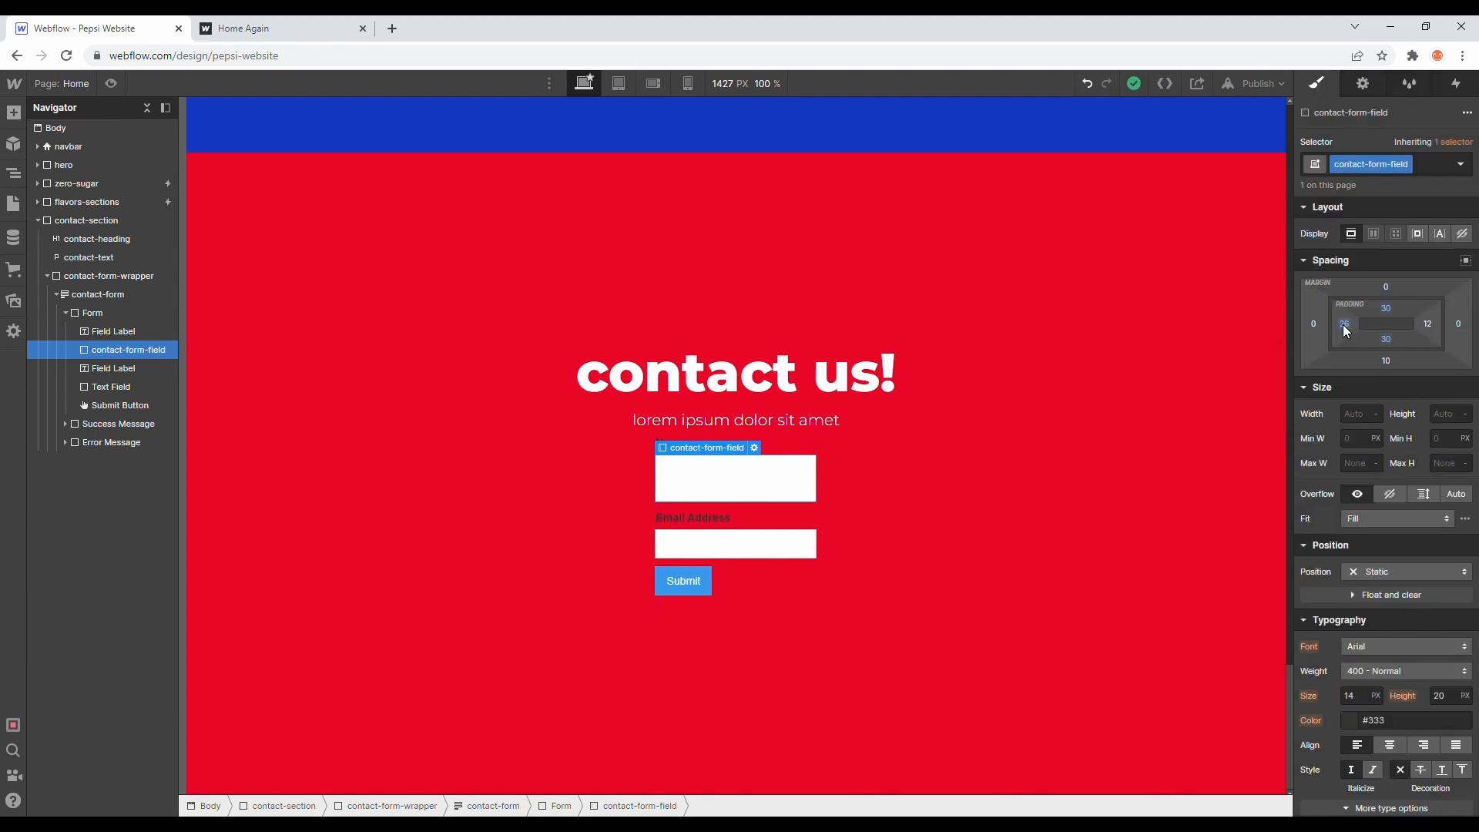
click(1429, 324)
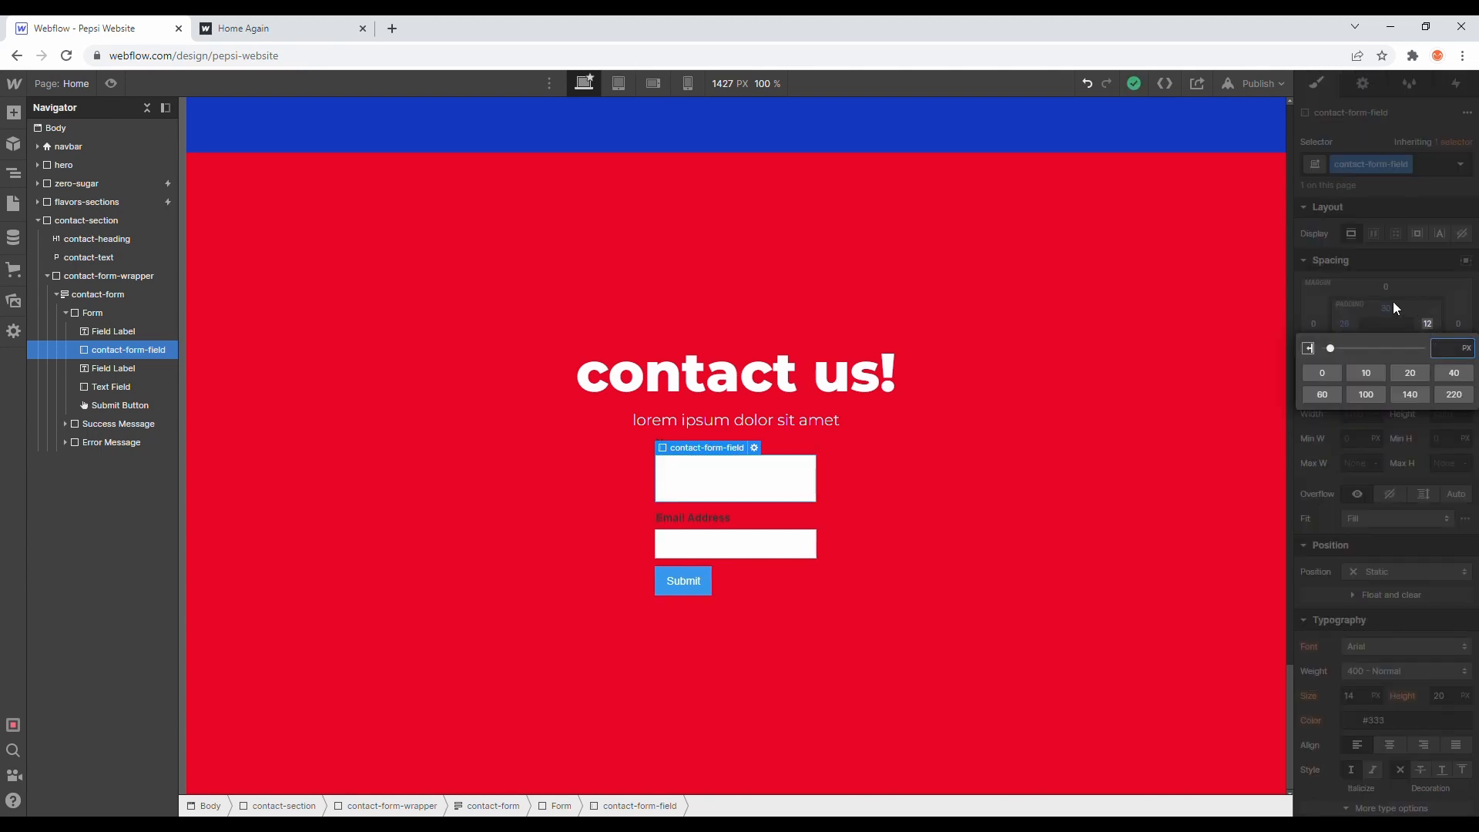
click(1396, 307)
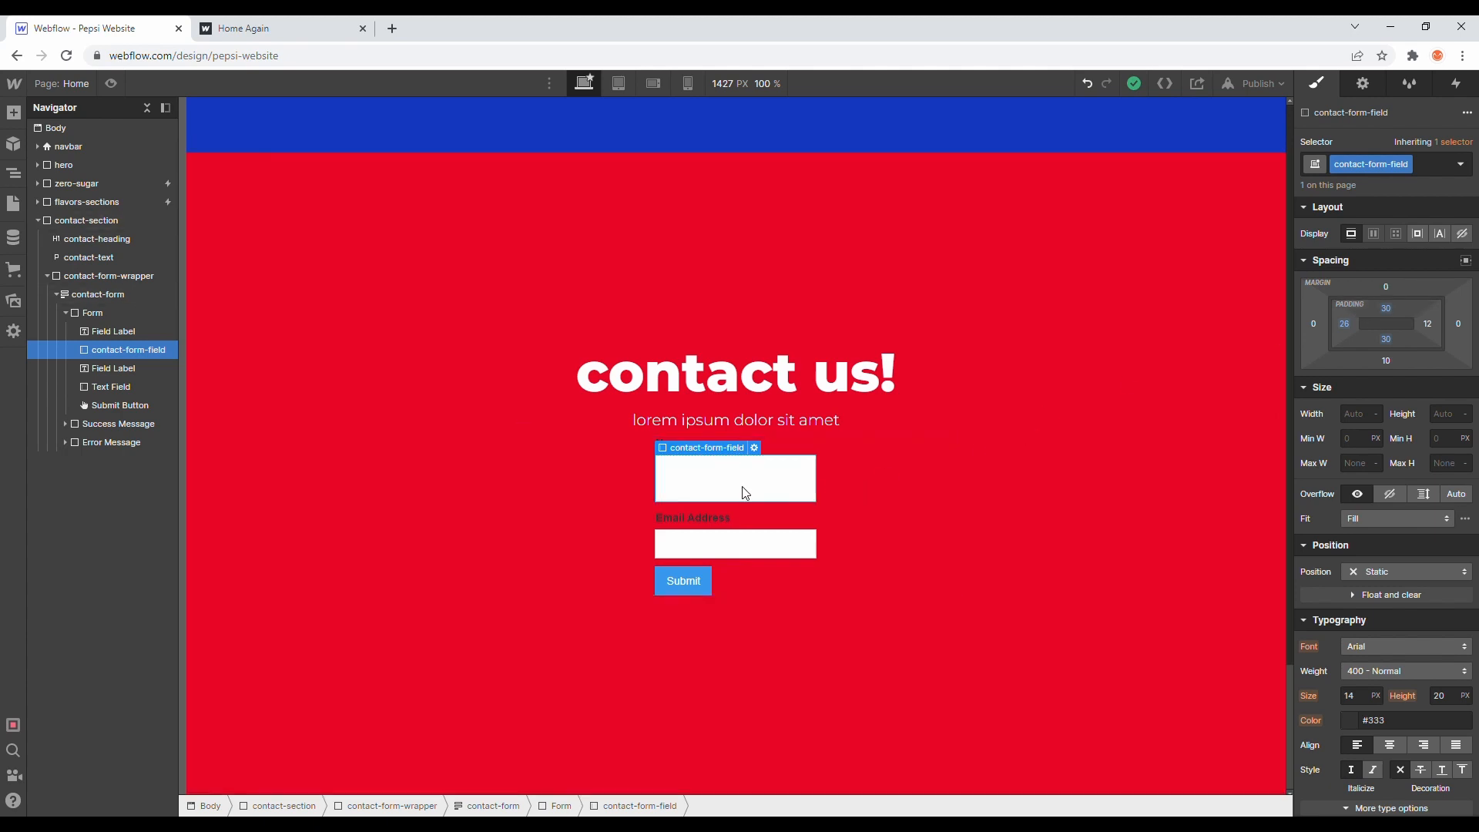
click(112, 83)
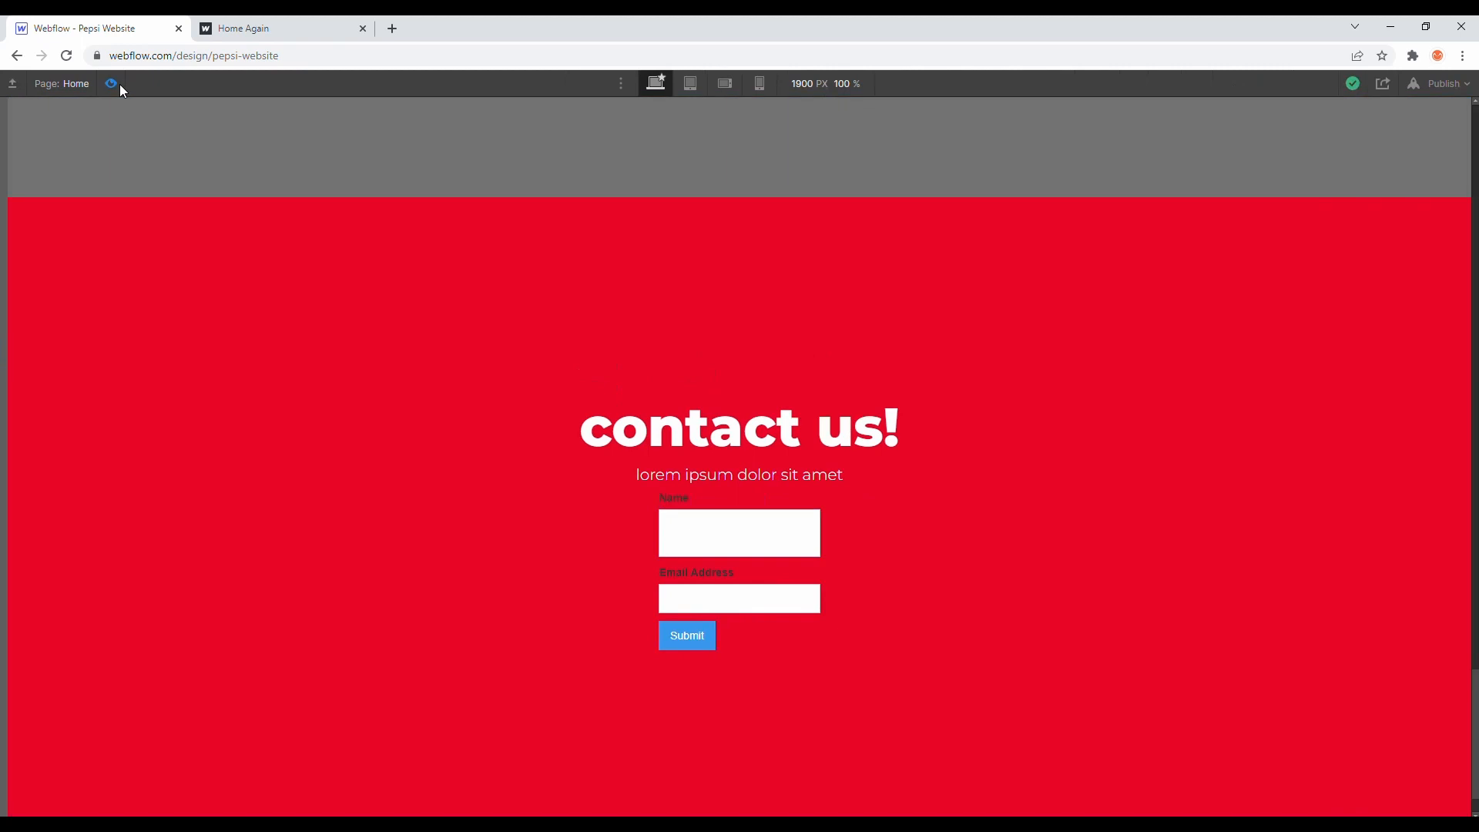
Step: Exit the preview and set the placeholder of the form's first text field to "email"
key(ctrl+shift+p)
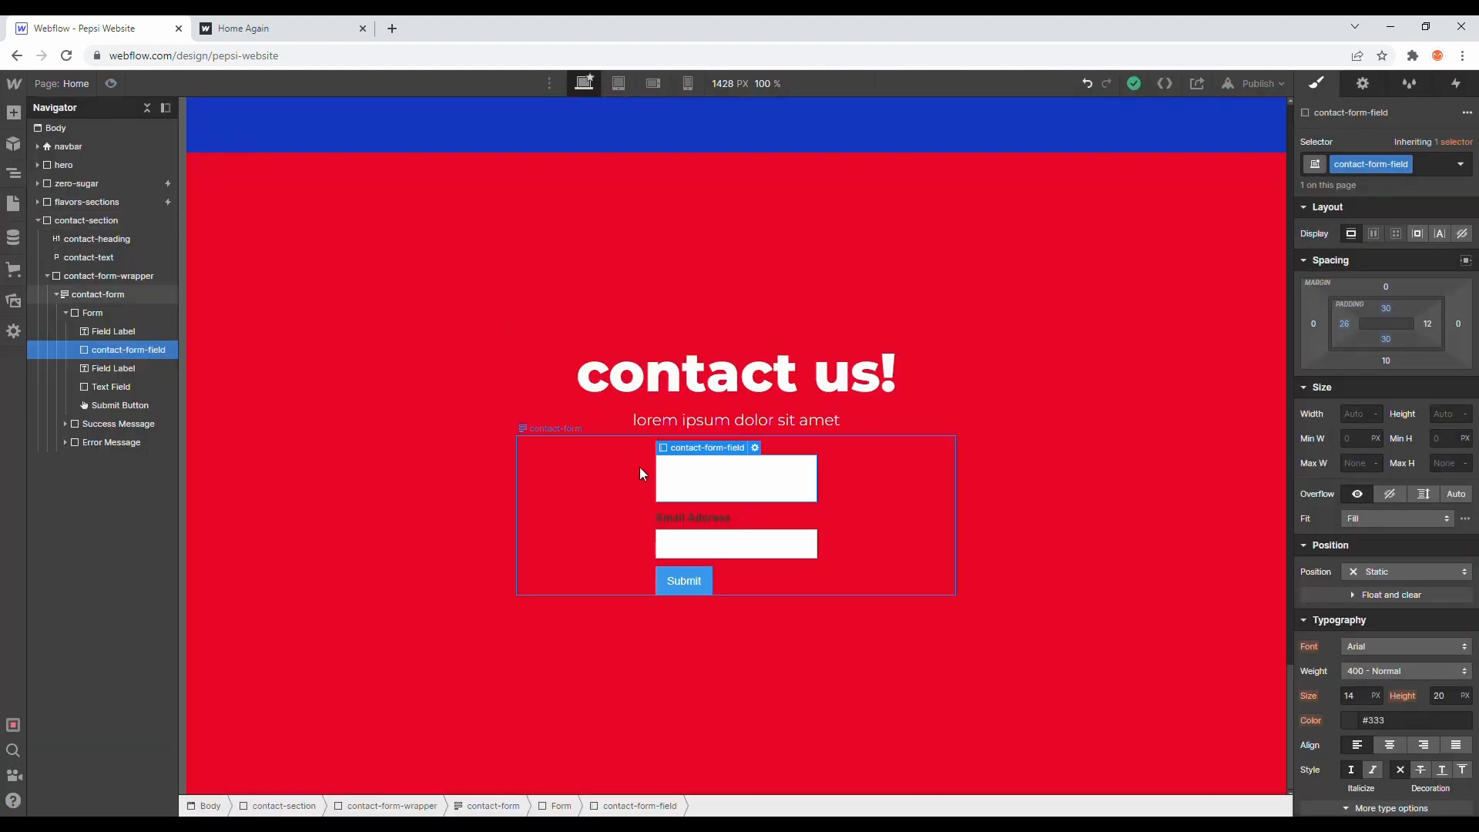
click(755, 447)
click(722, 621)
text(email)
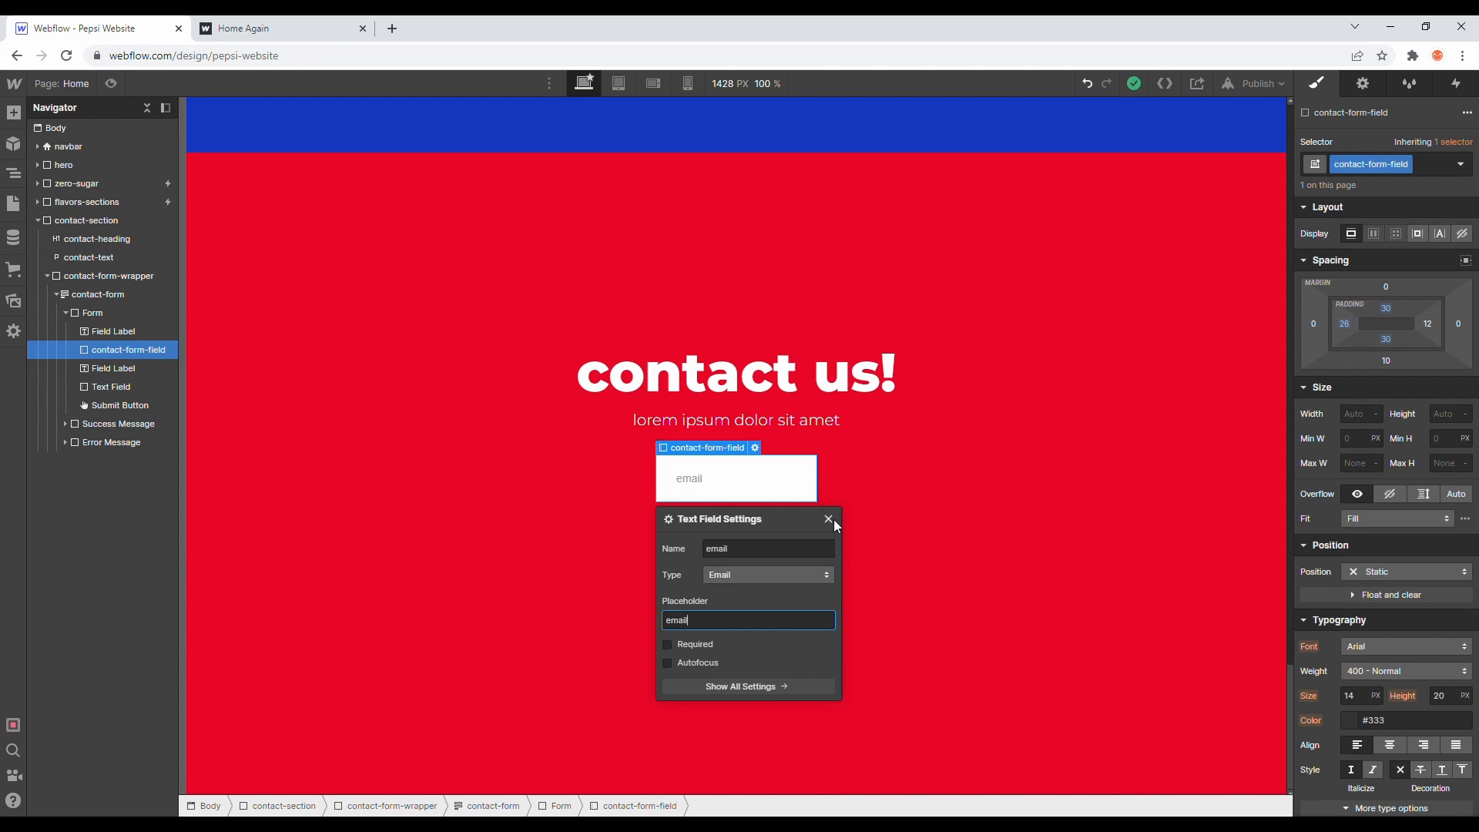
click(830, 520)
Step: Apply the existing class contact-form-field to the text field under the Email Address label
click(753, 546)
click(724, 499)
click(746, 548)
click(1399, 164)
text(contact0f)
key(BackSpace)
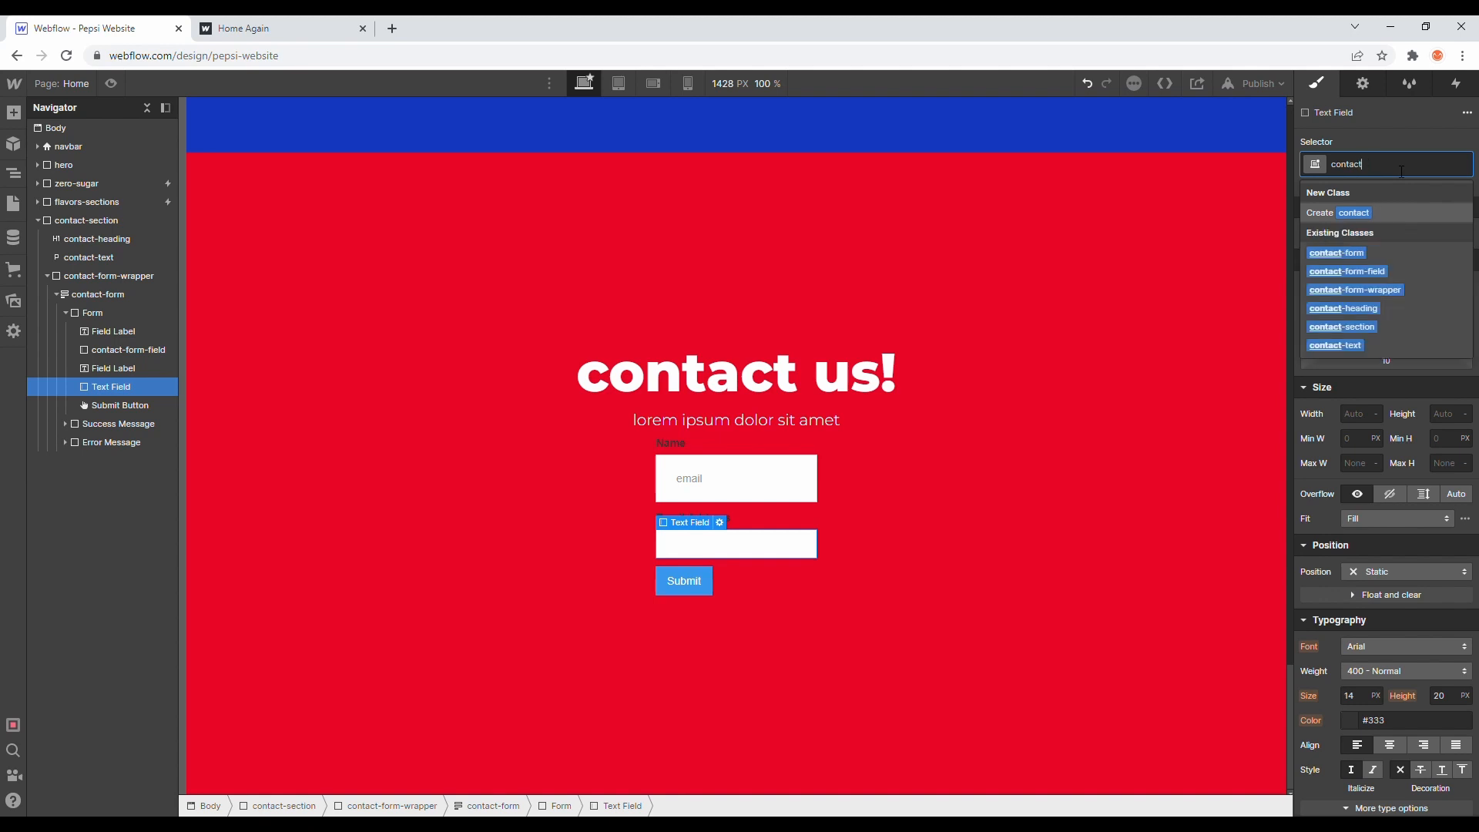
text(-form-fie)
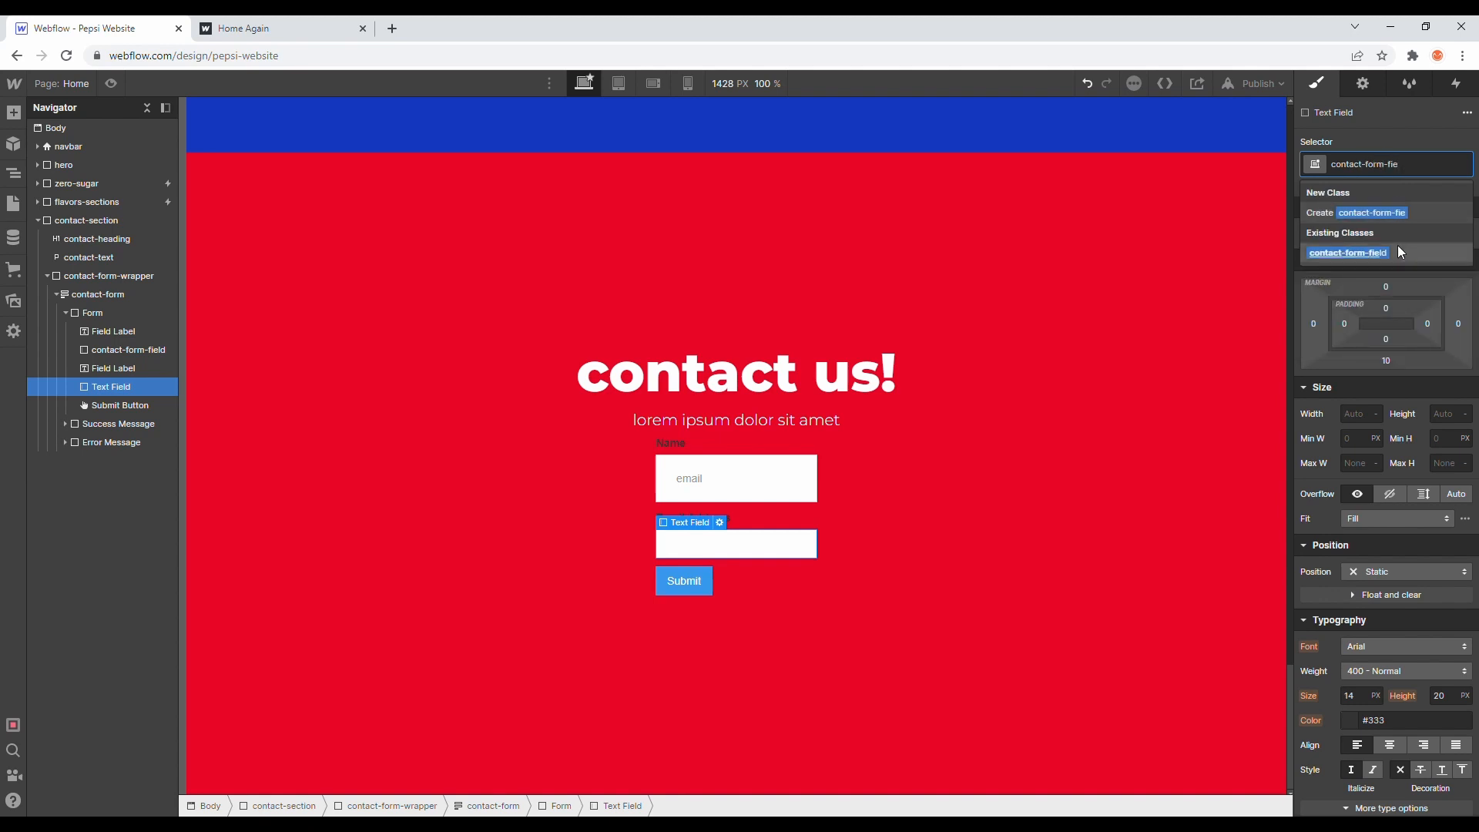
click(1384, 264)
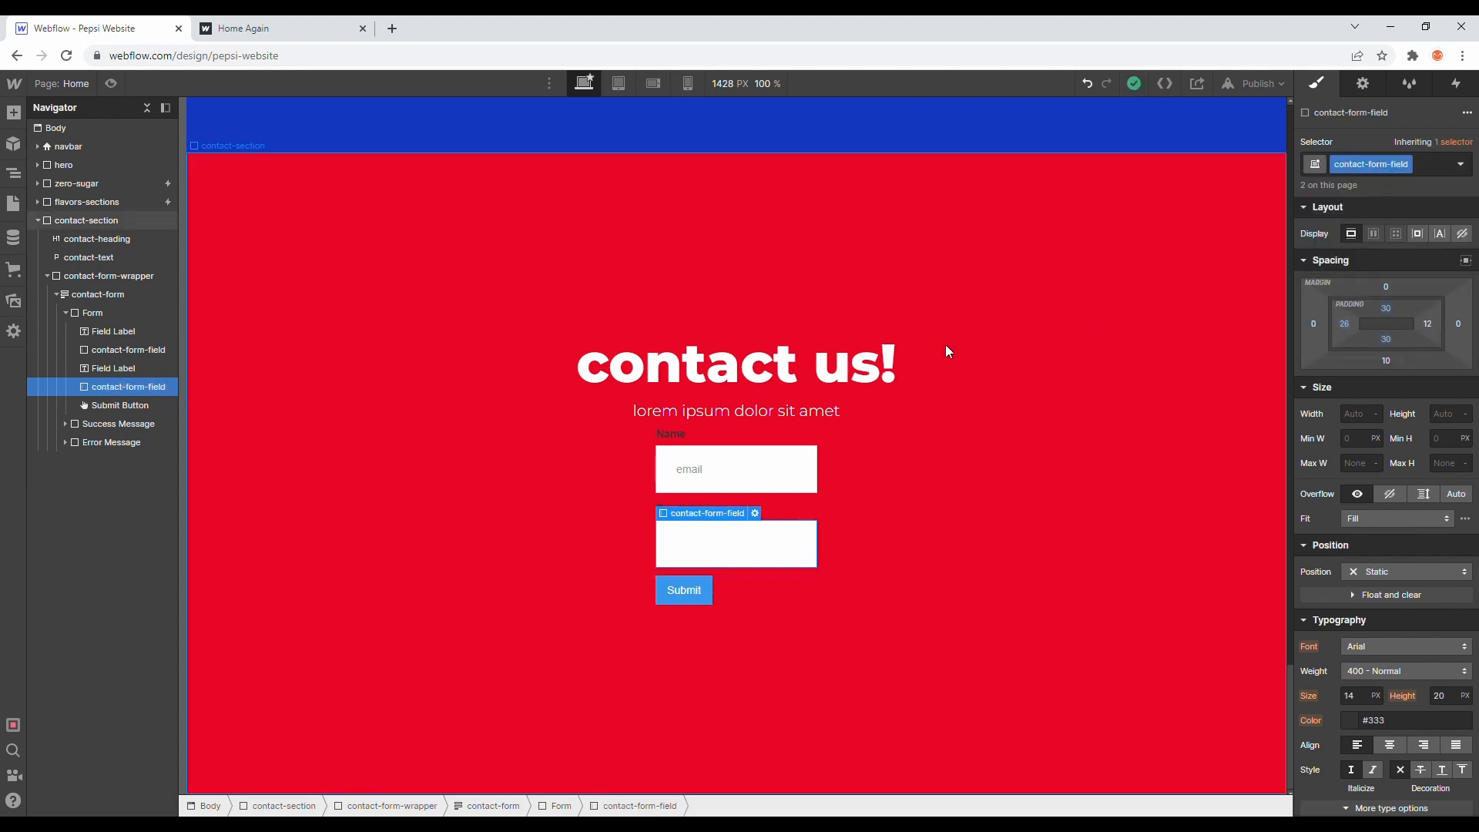
Step: Set the contact-form-field typography to Open Sans, weight 300 - Light, with black text
click(782, 472)
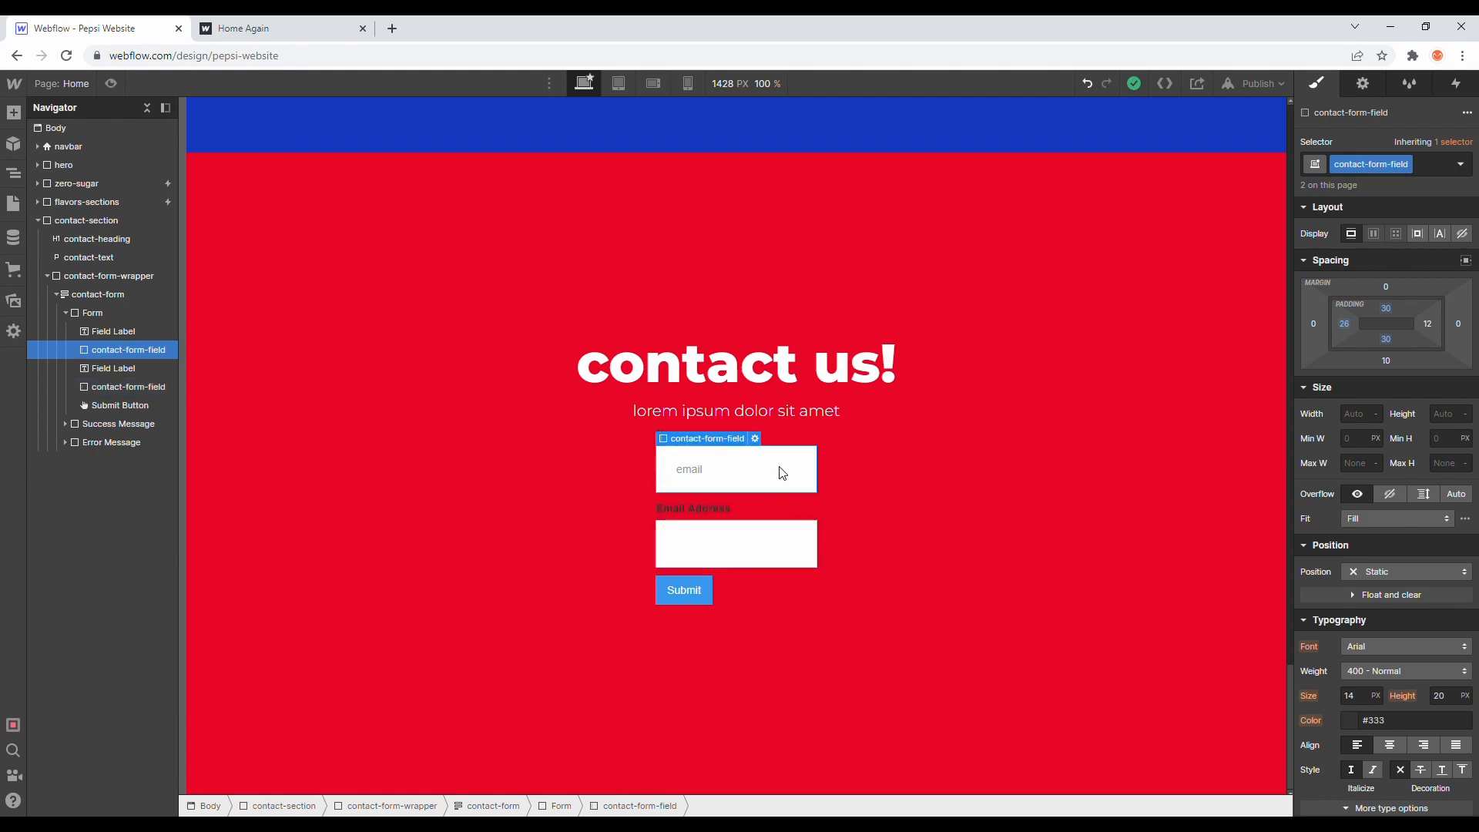
click(1378, 647)
click(1394, 563)
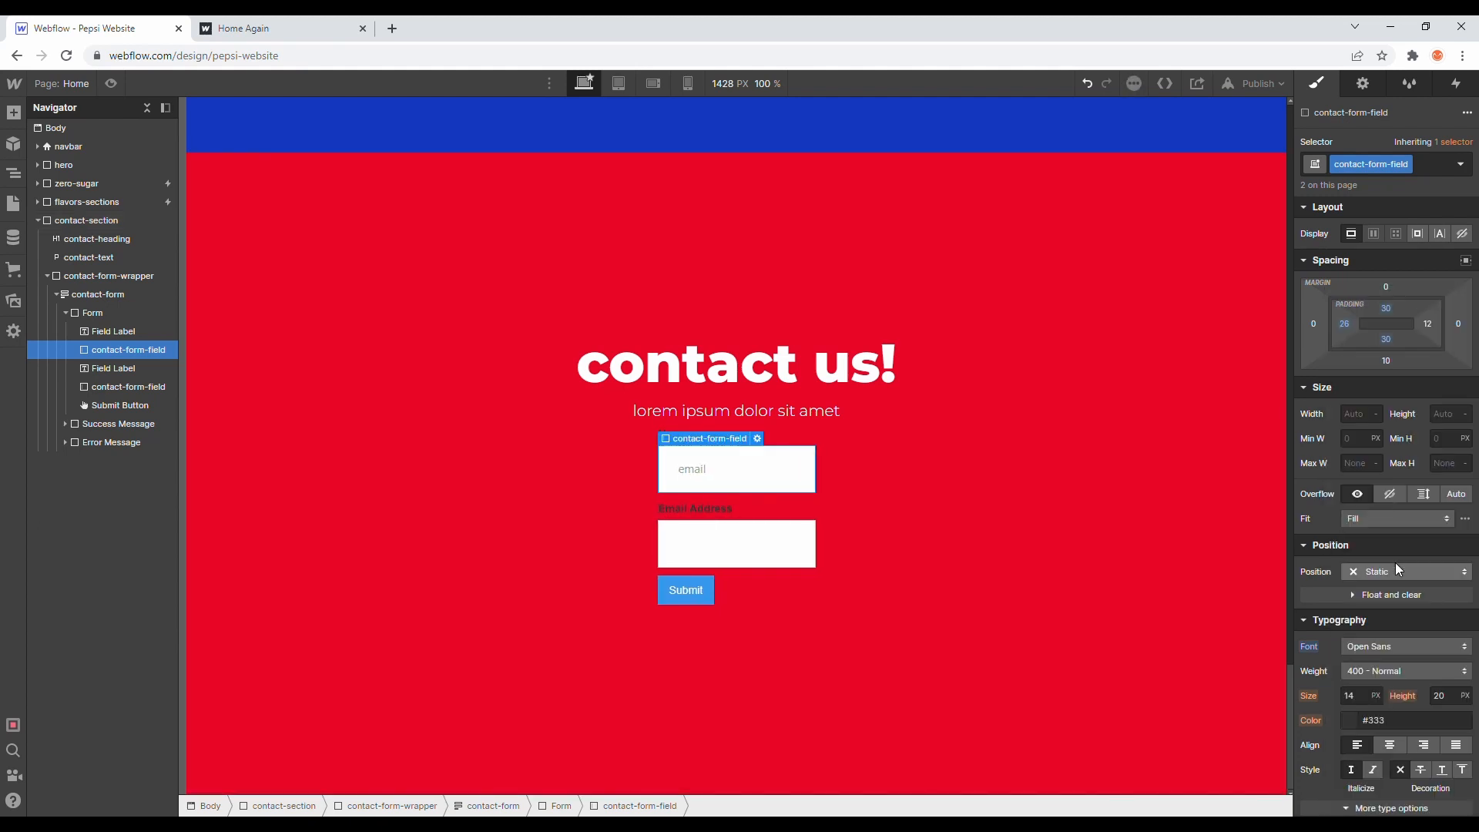
click(1391, 672)
click(1391, 651)
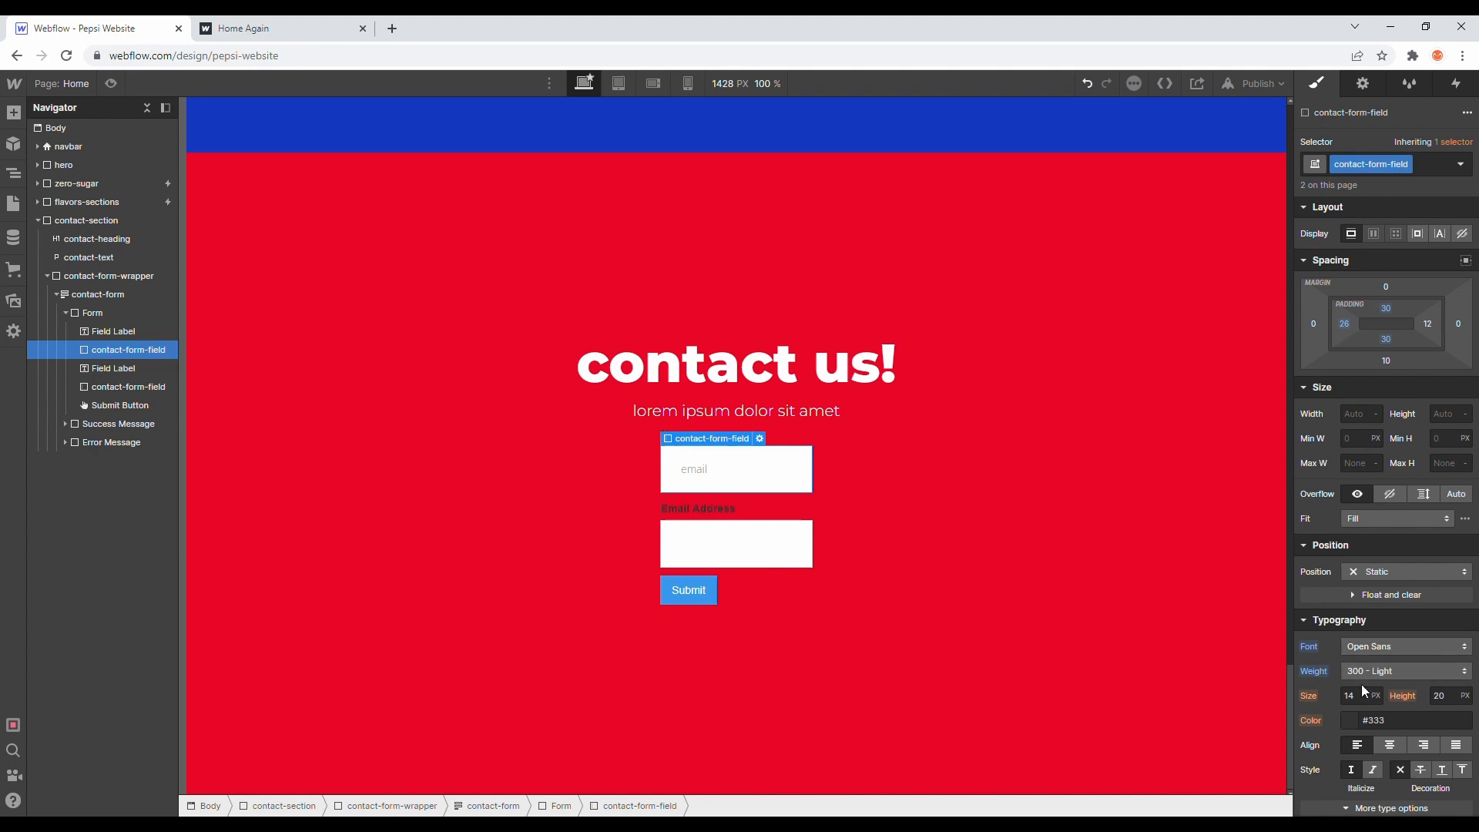
click(1348, 721)
drag(1348, 565, 1271, 637)
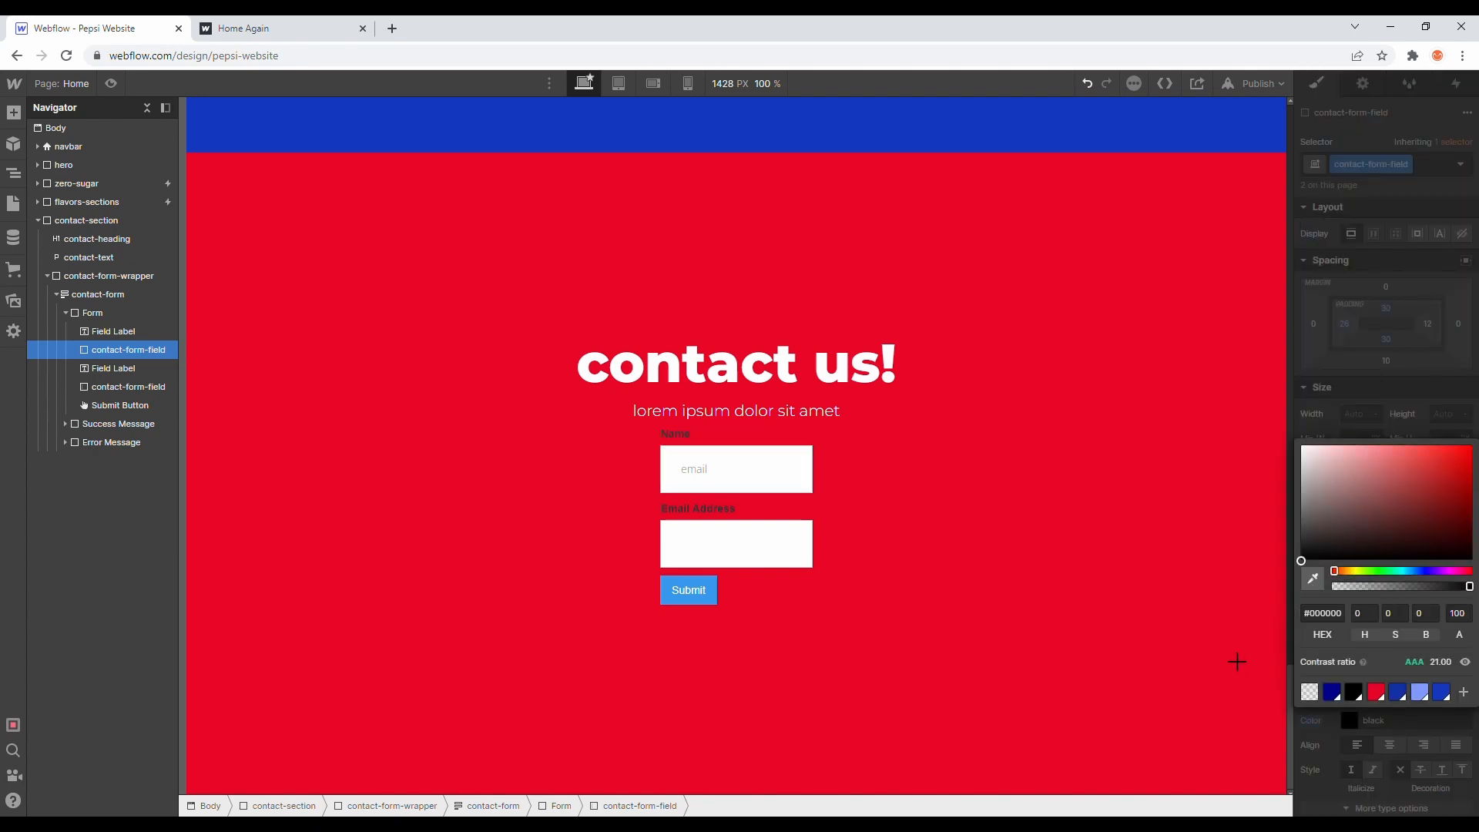
click(1361, 736)
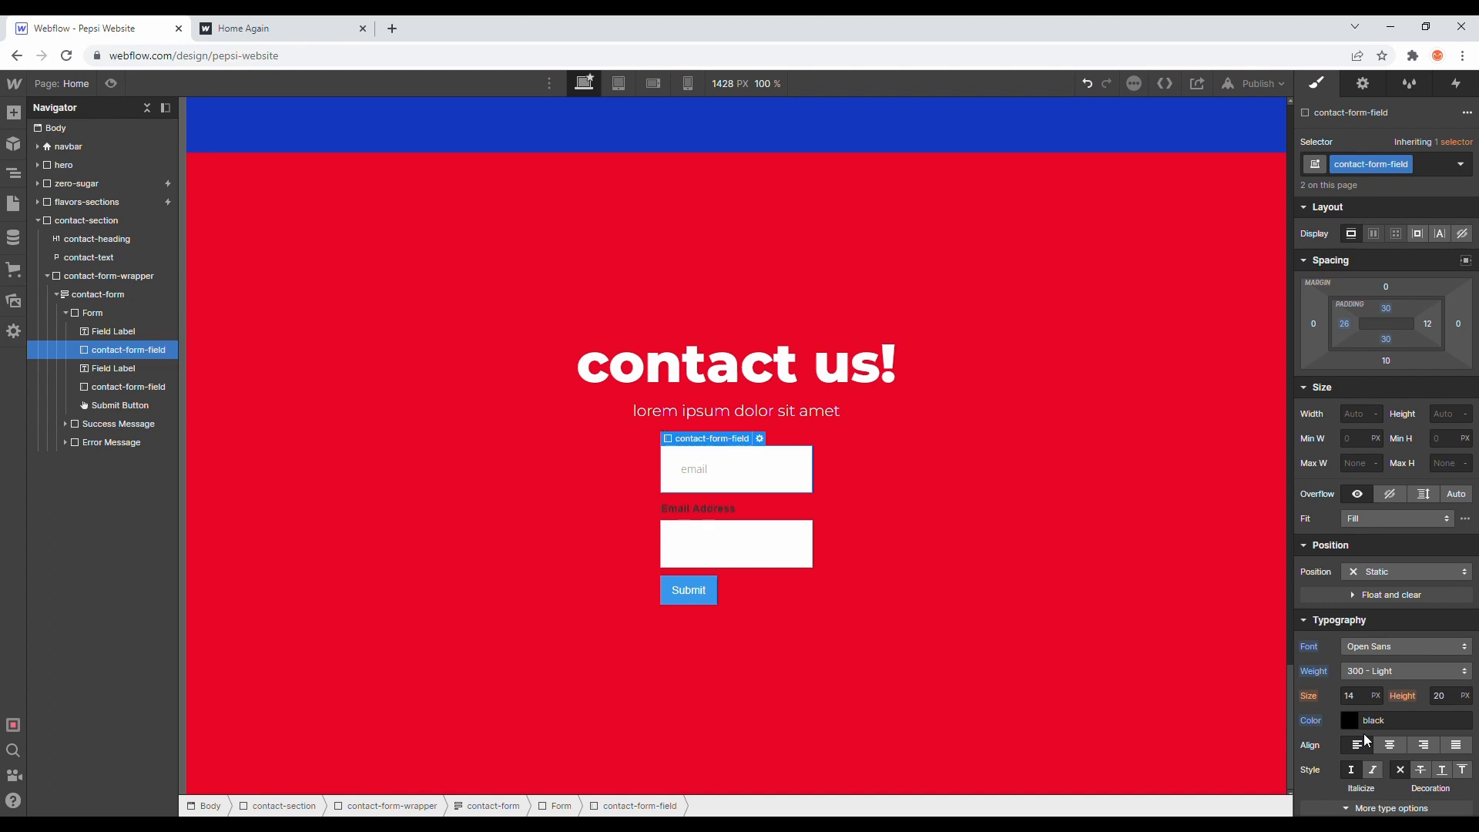
Step: Check the field styling on the published reference page and set the contact-form-field border radius to 5 px
scroll(1369, 660, down, 2)
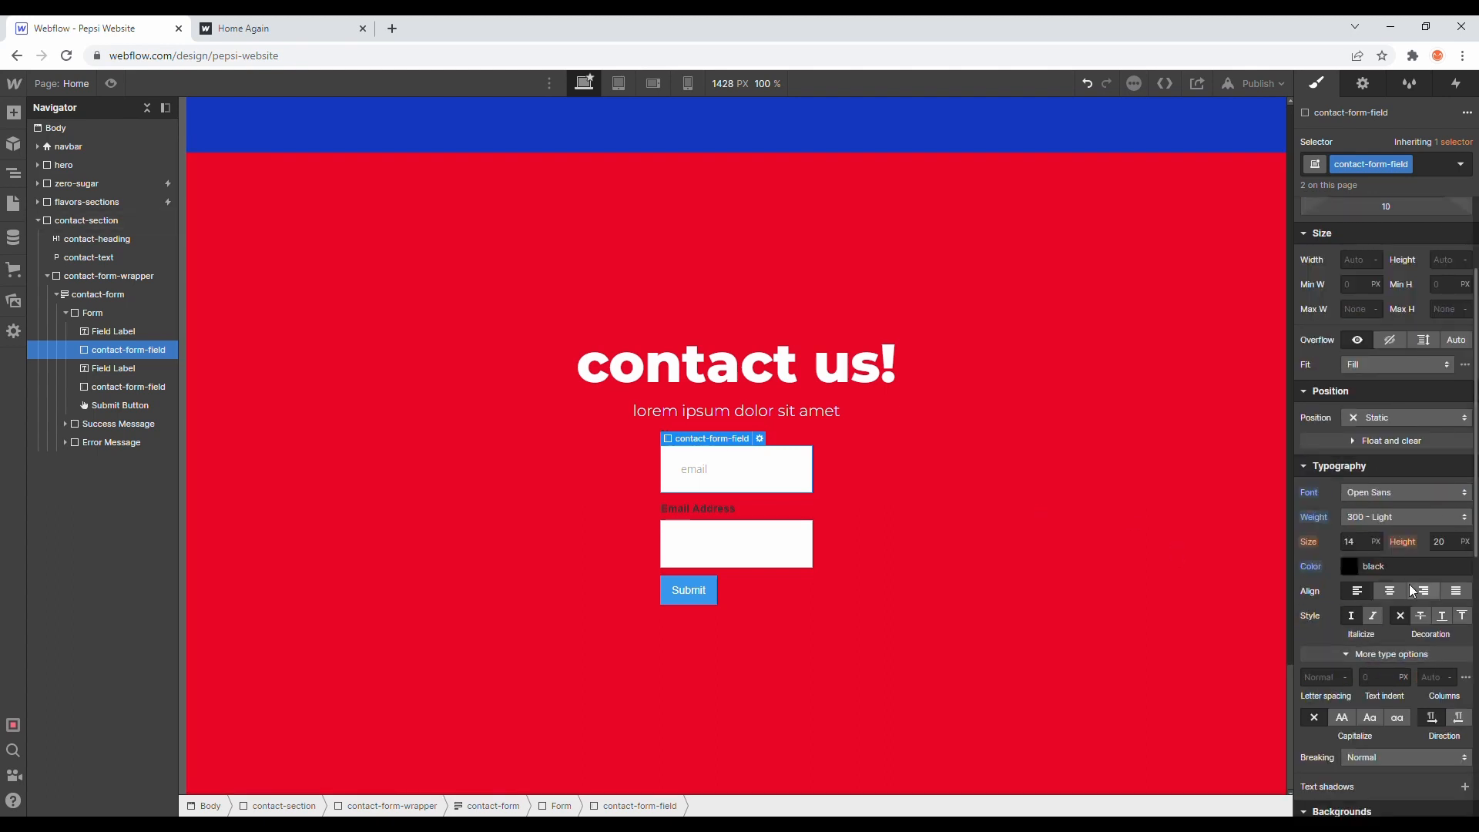
scroll(1409, 585, down, 3)
key(ctrl+Tab)
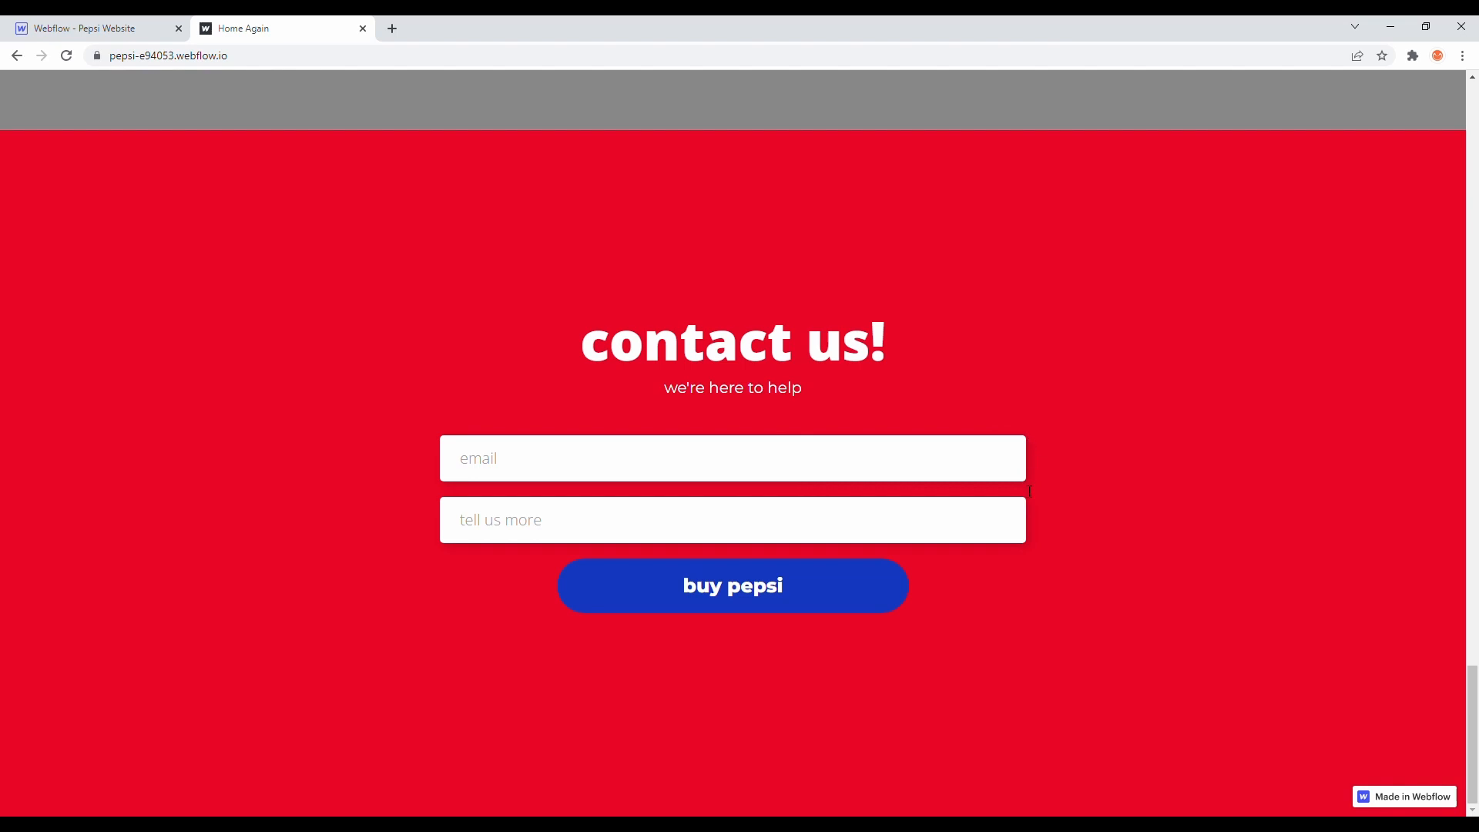
key(ctrl+Tab)
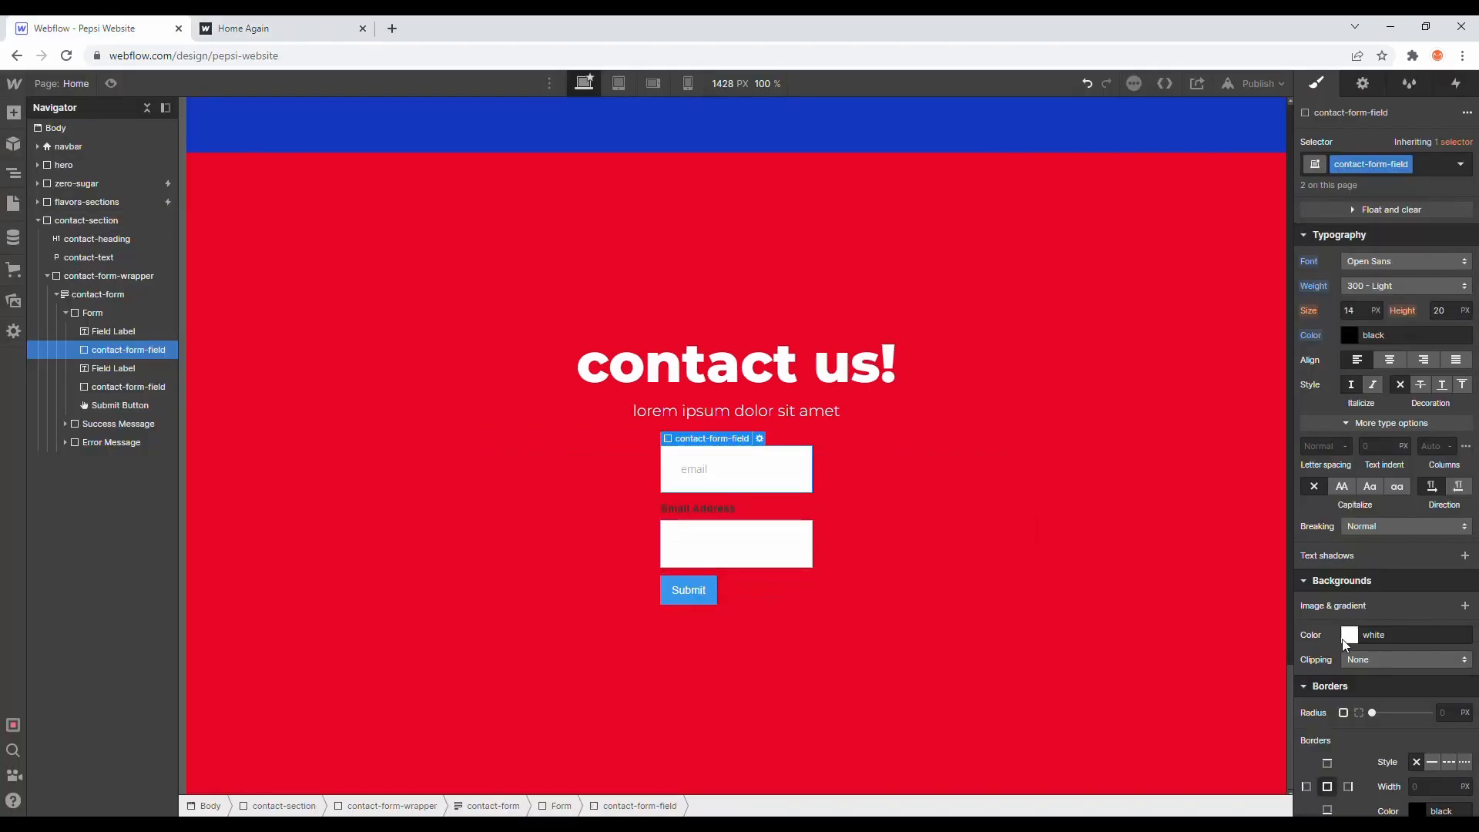
mouse_move(1430, 711)
mouse_down()
mouse_move(1393, 710)
mouse_move(1433, 718)
mouse_up()
click(1447, 714)
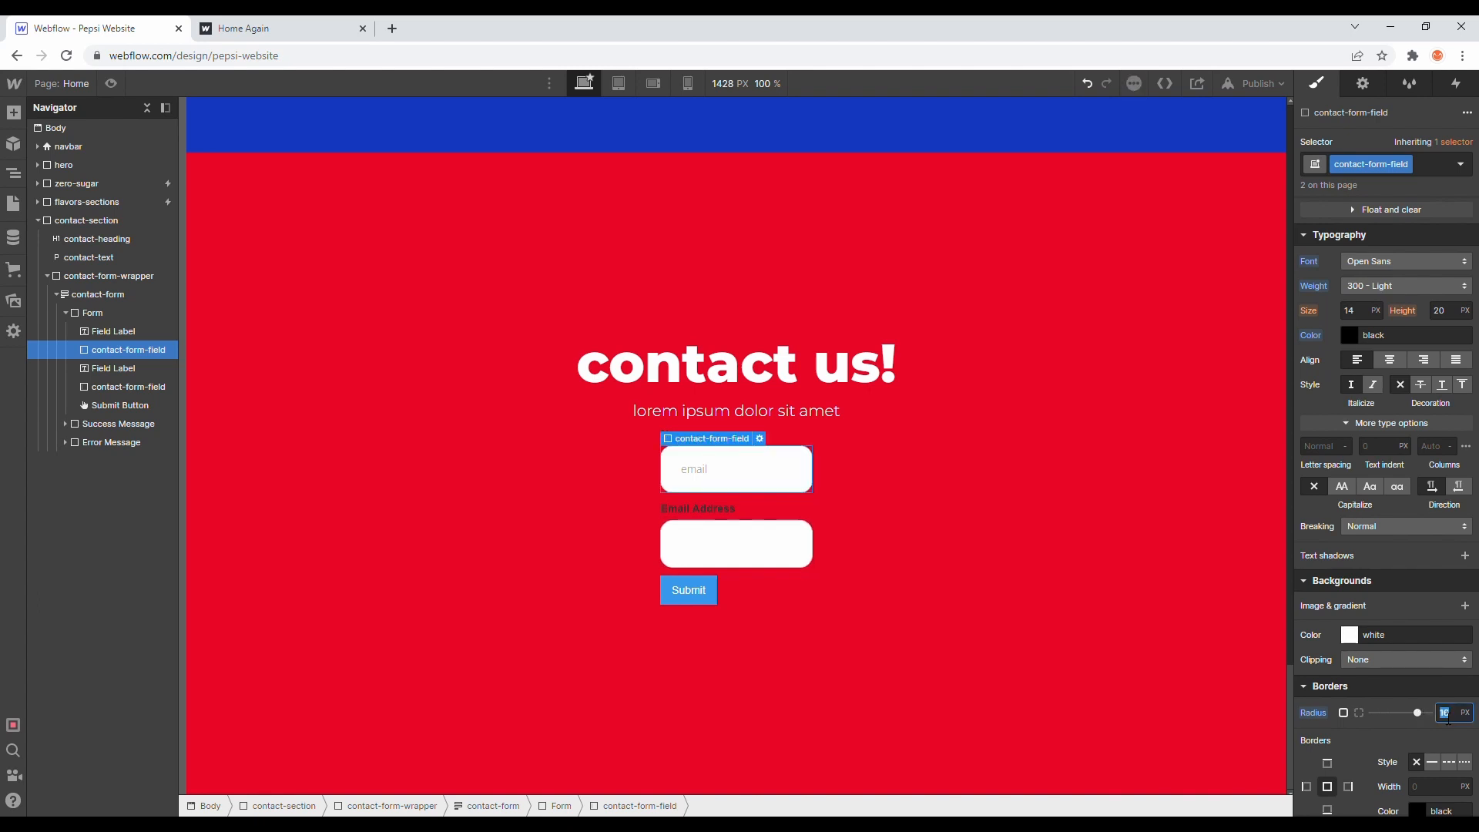
text(5)
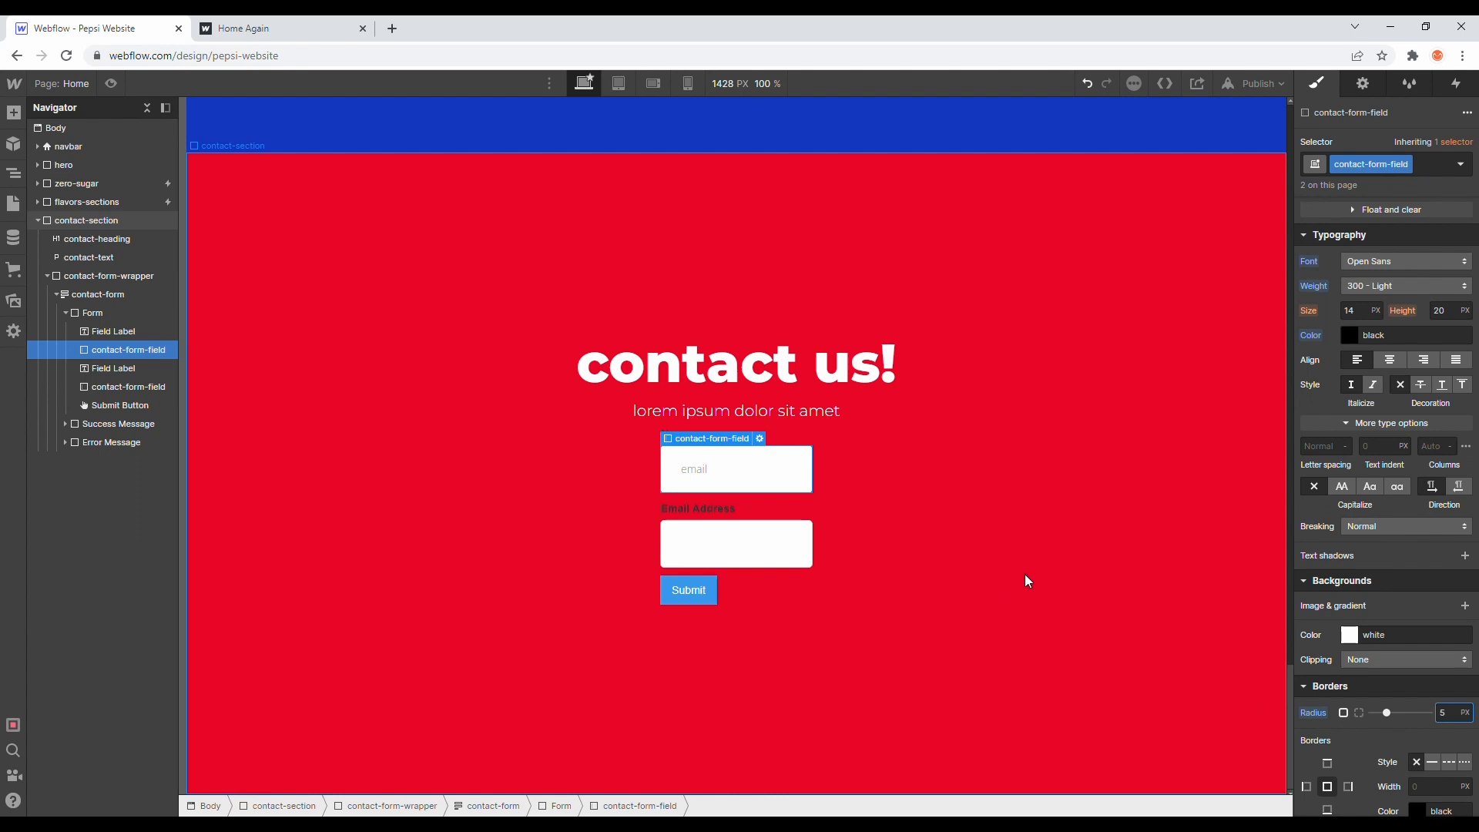
Step: Add an outside box shadow to contact-form-field with a distance of 6 px and a blur of 13 px
scroll(1416, 657, down, 4)
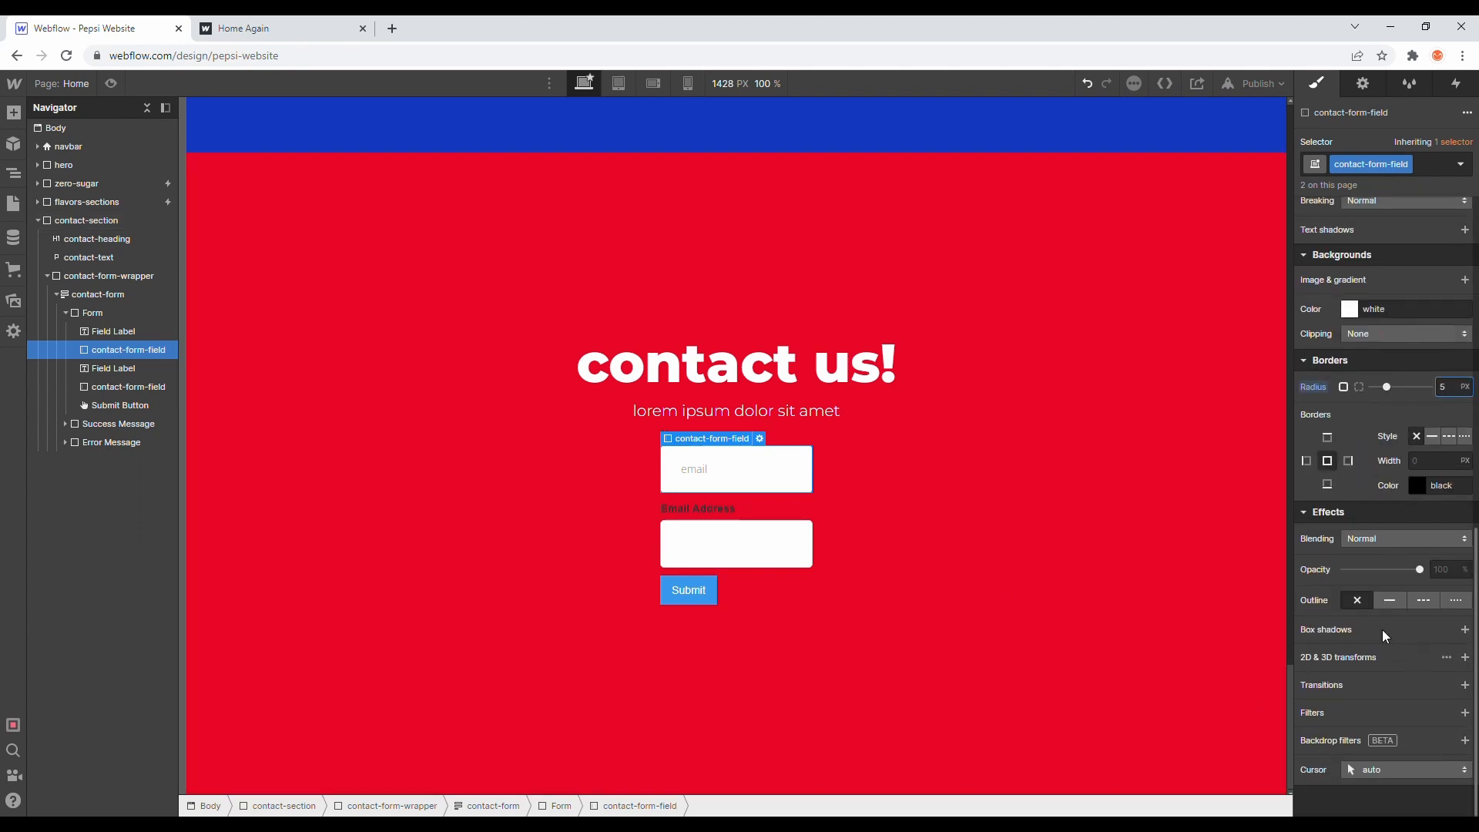
click(1466, 630)
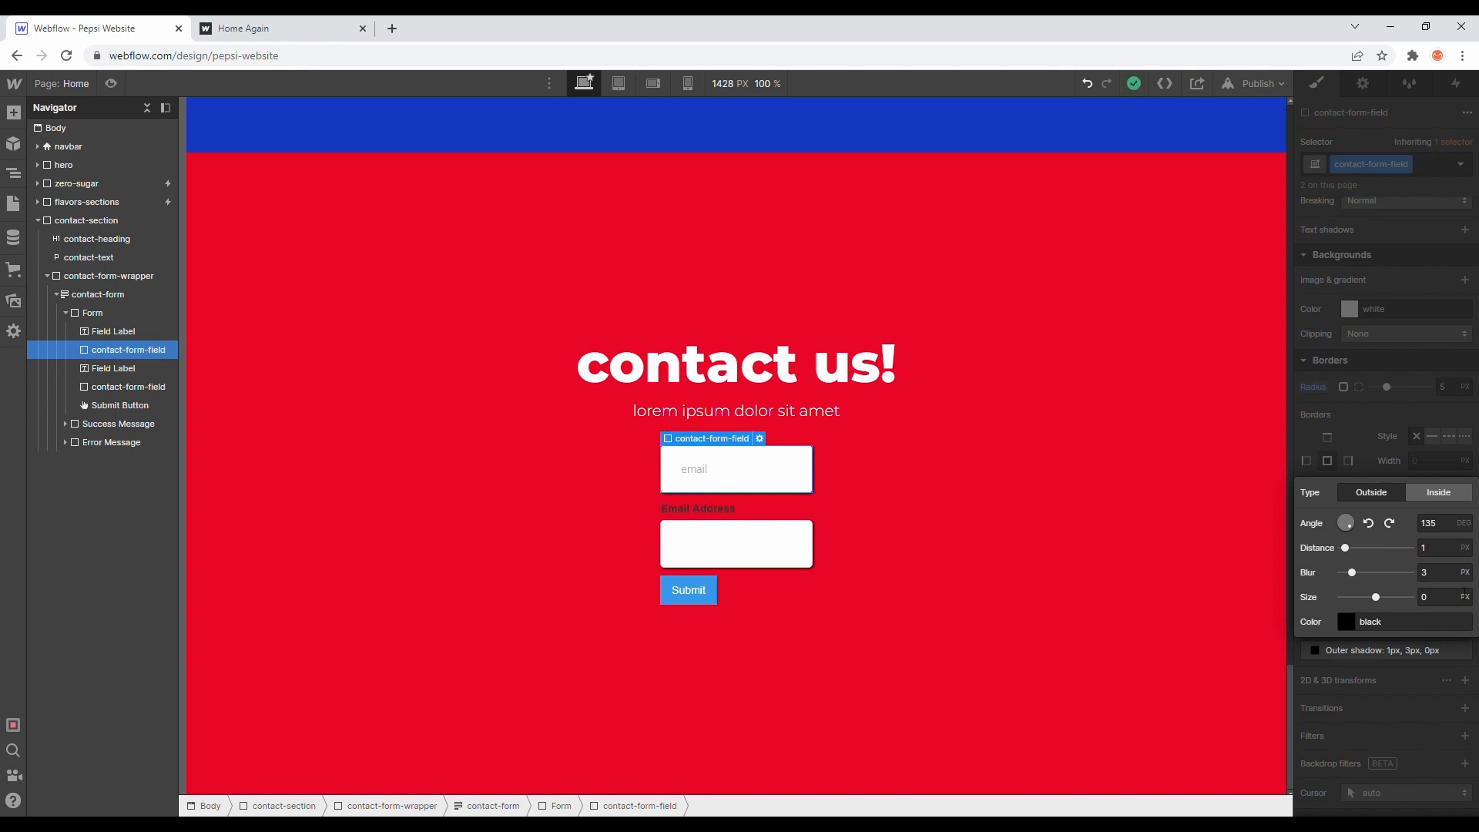
click(1424, 547)
text(6)
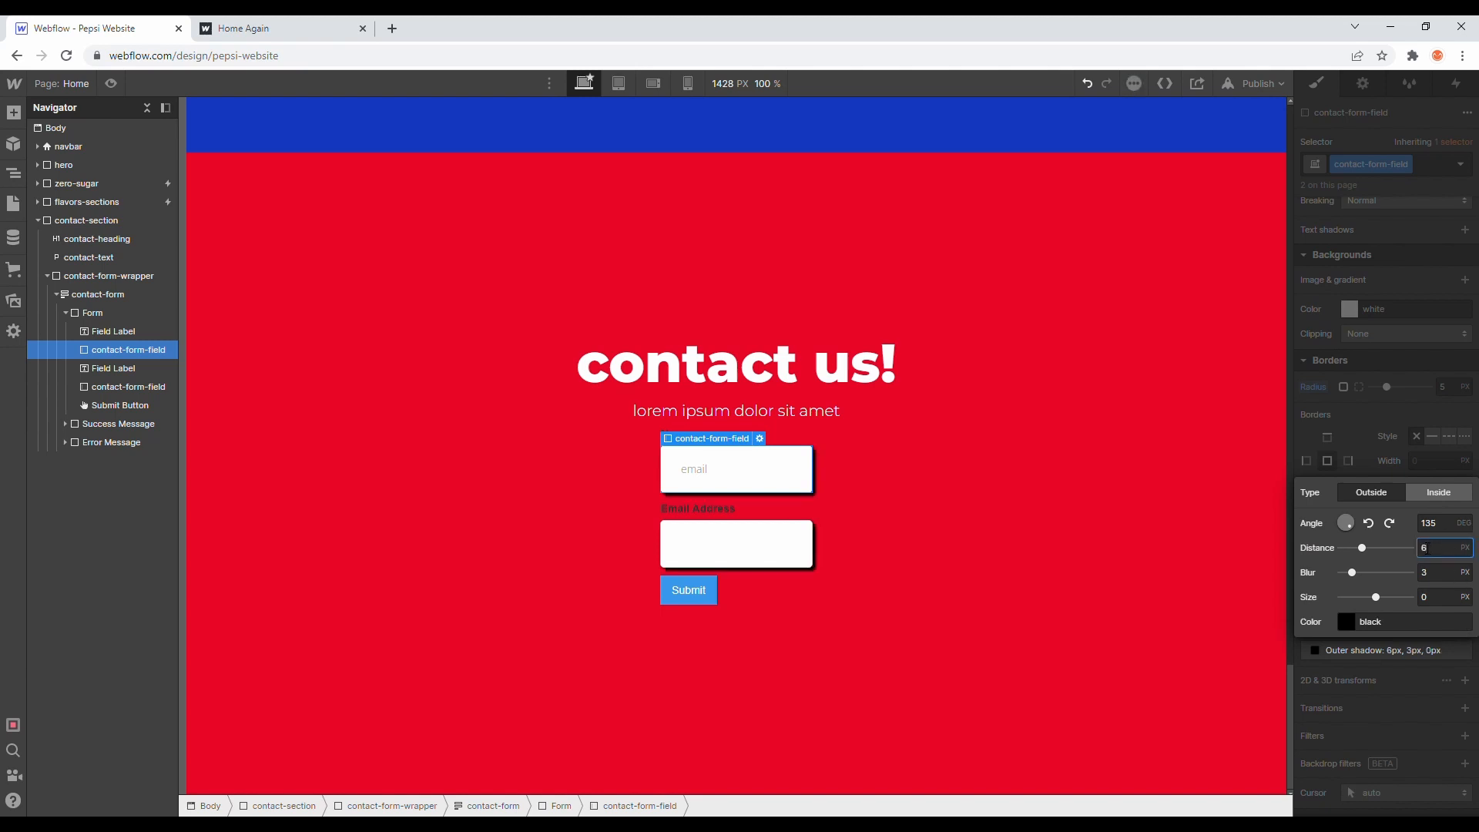
click(1434, 572)
text(13)
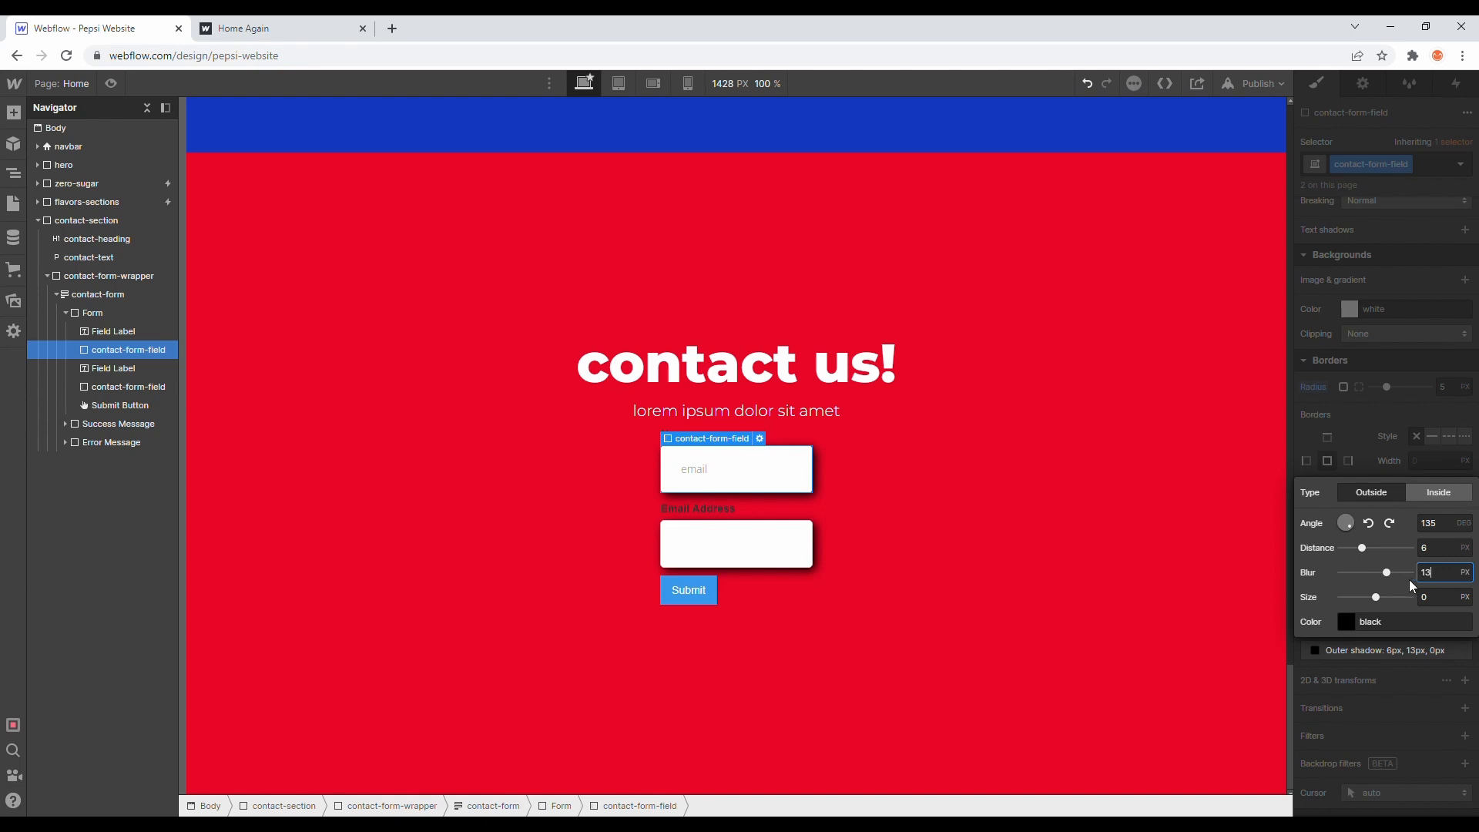
Step: Lower the opacity of the contact-form-field's black box shadow colour to 23%
click(1351, 622)
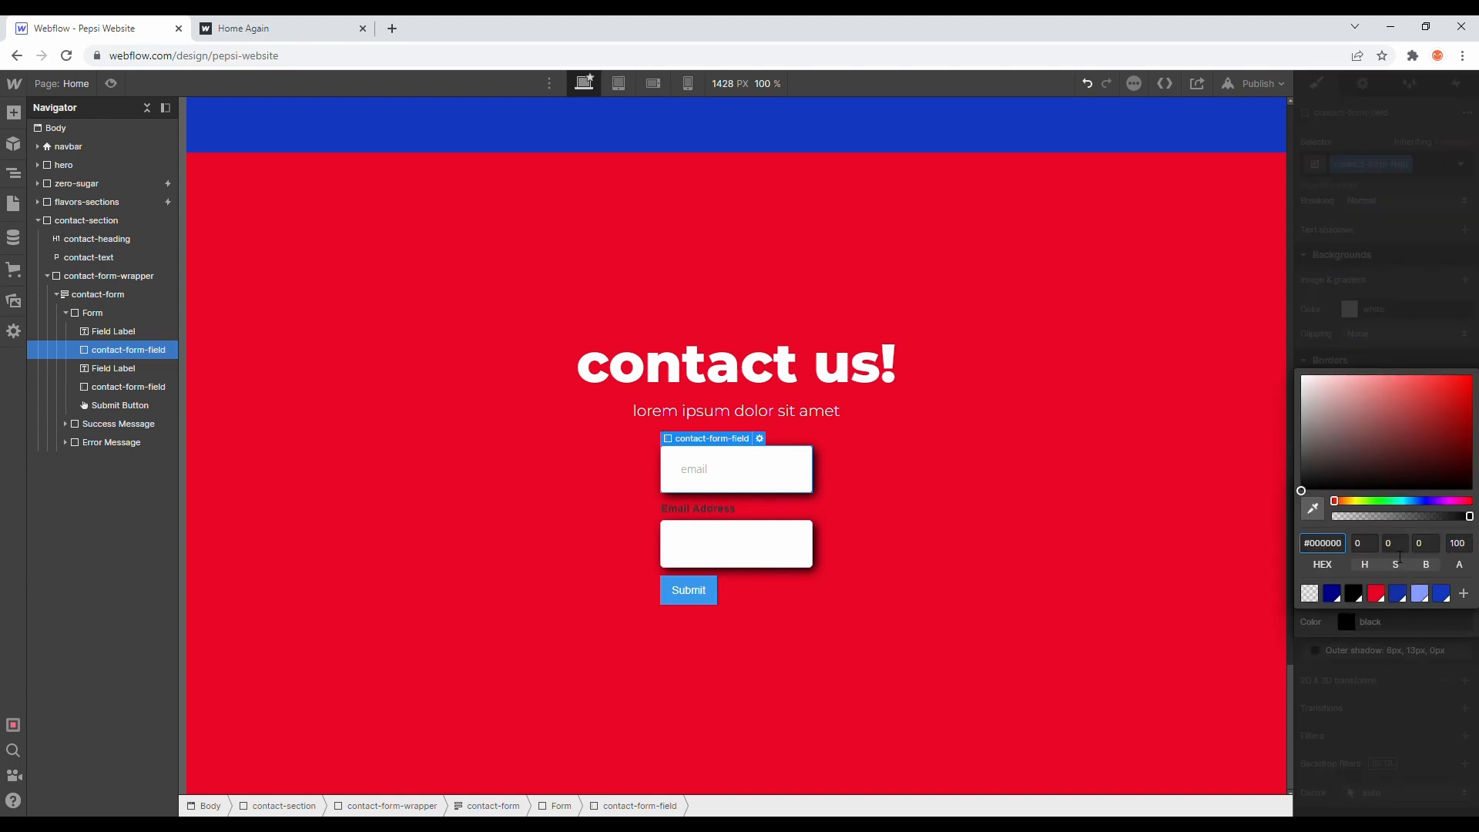
drag(1425, 516, 1365, 516)
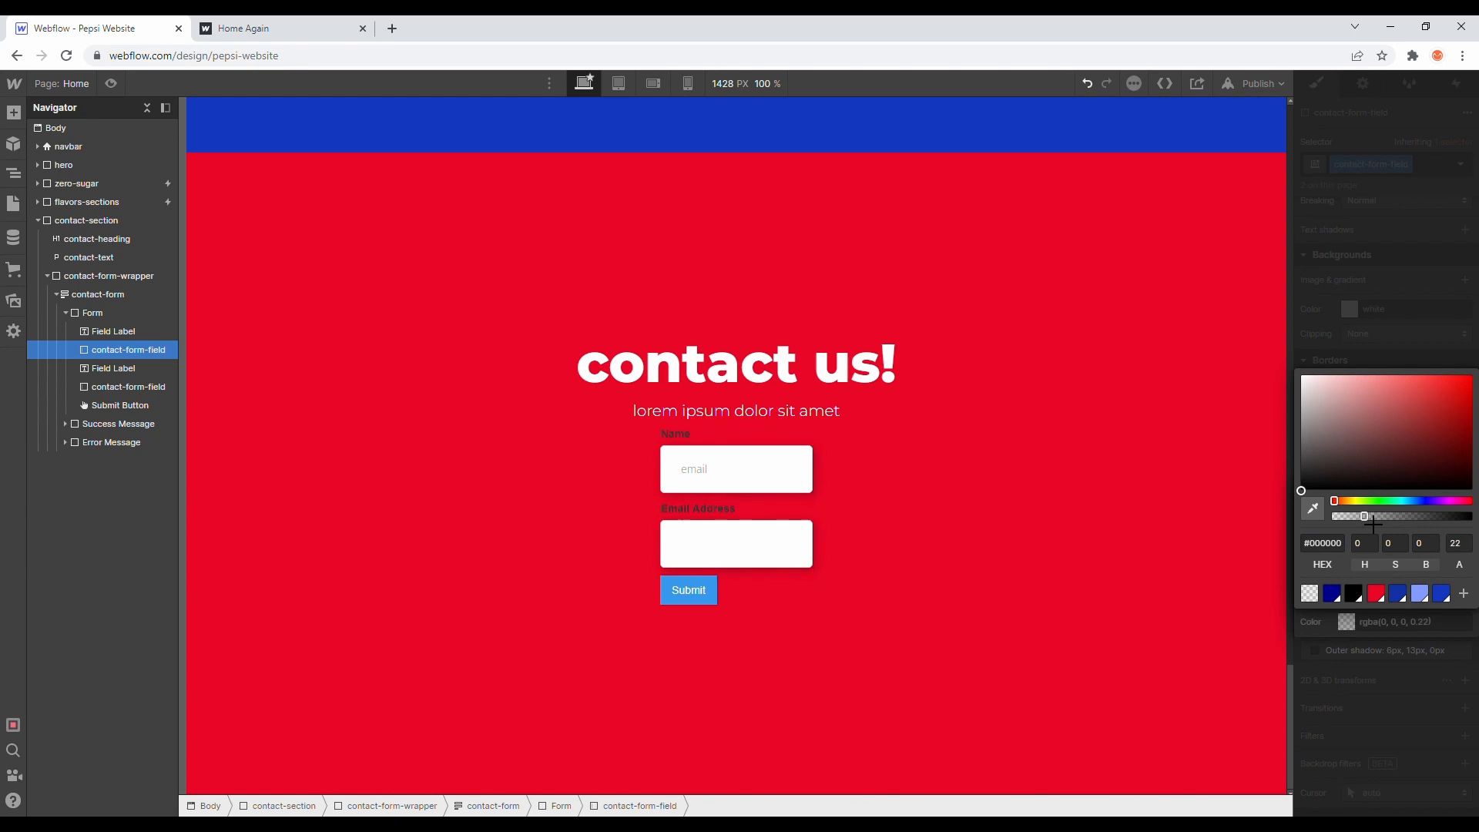
click(1450, 544)
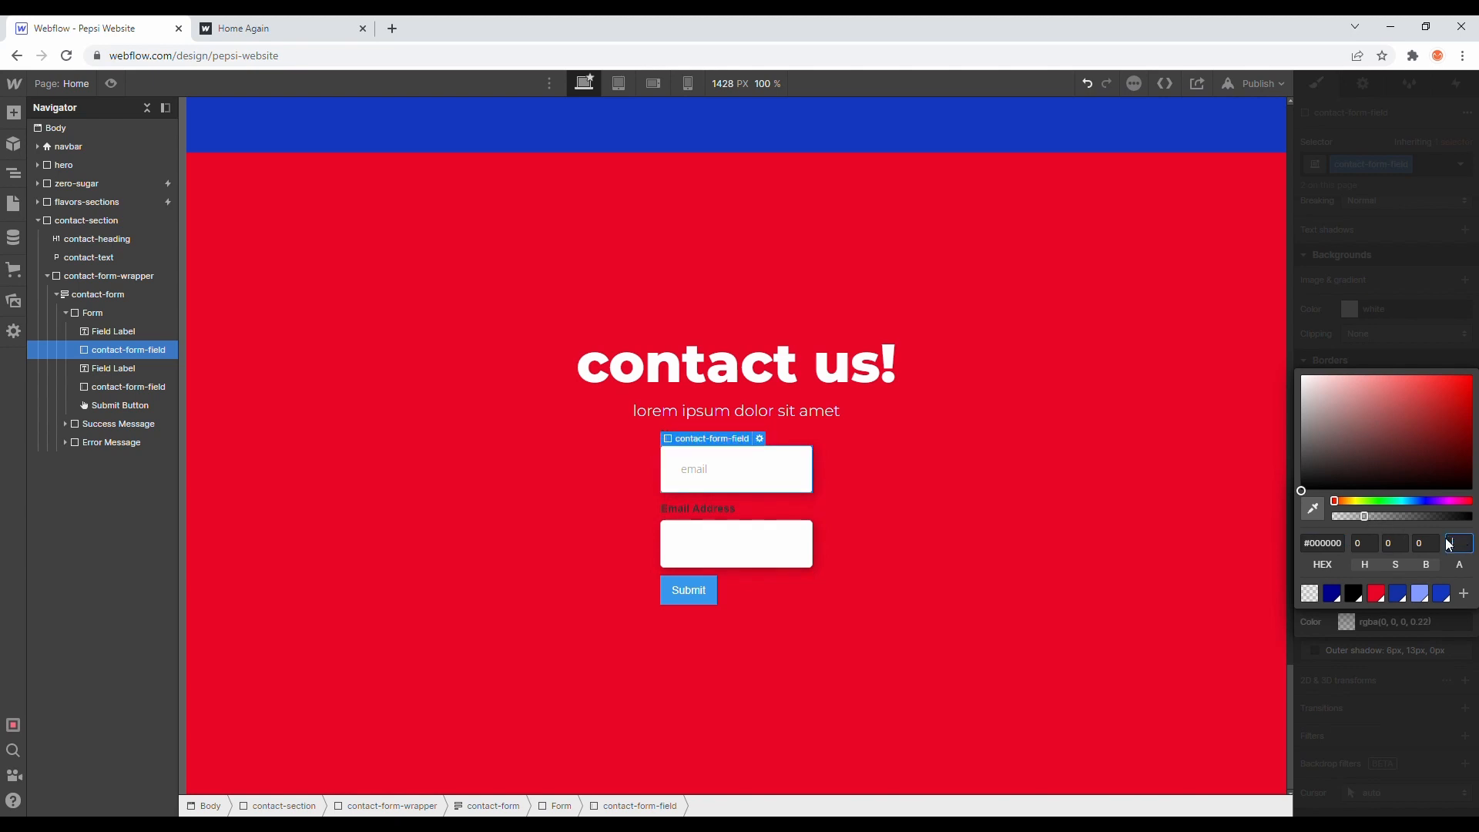
text(0)
text(2)
text(0)
click(1365, 516)
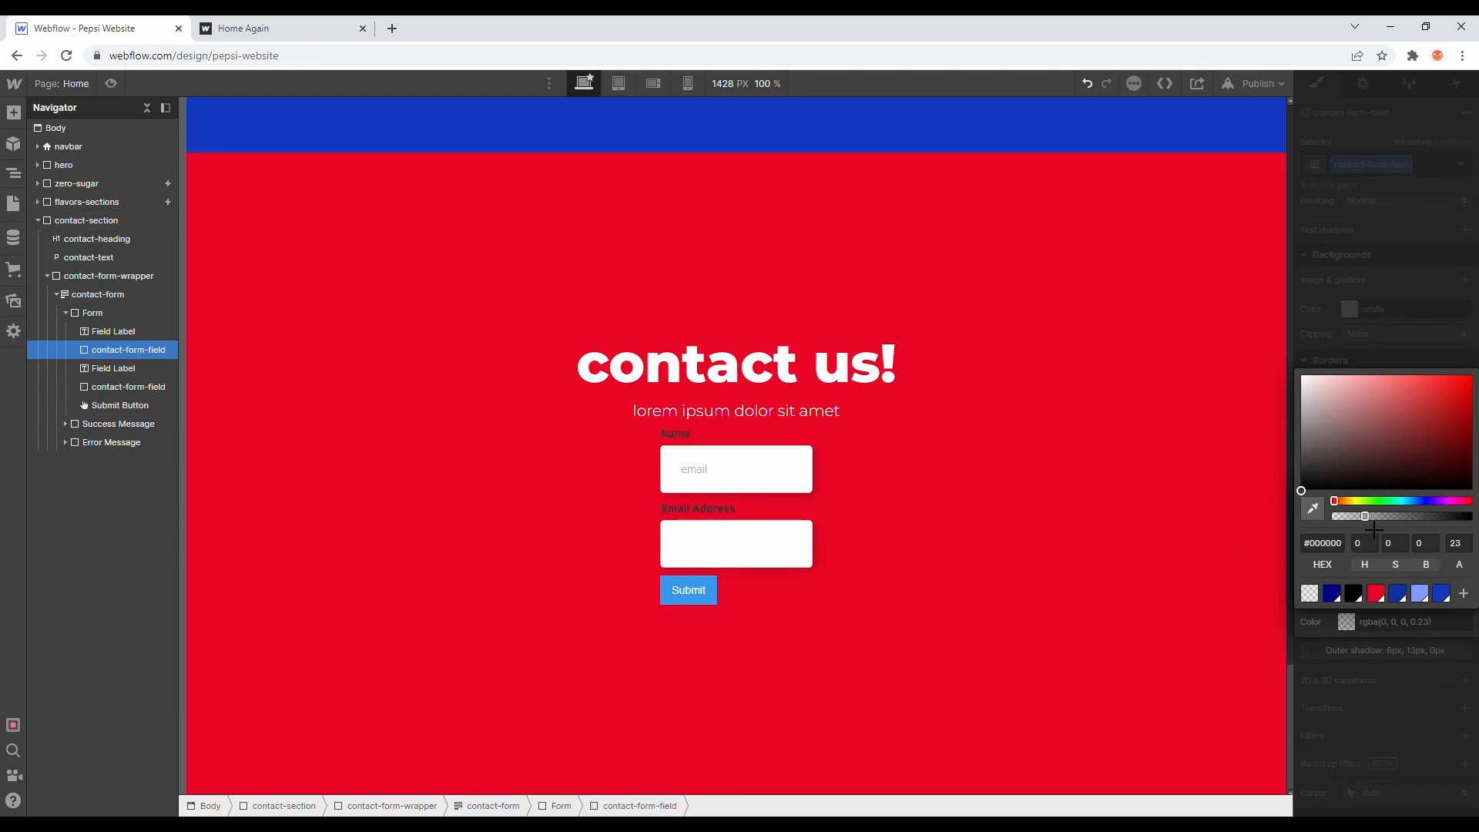
click(1019, 556)
click(1017, 555)
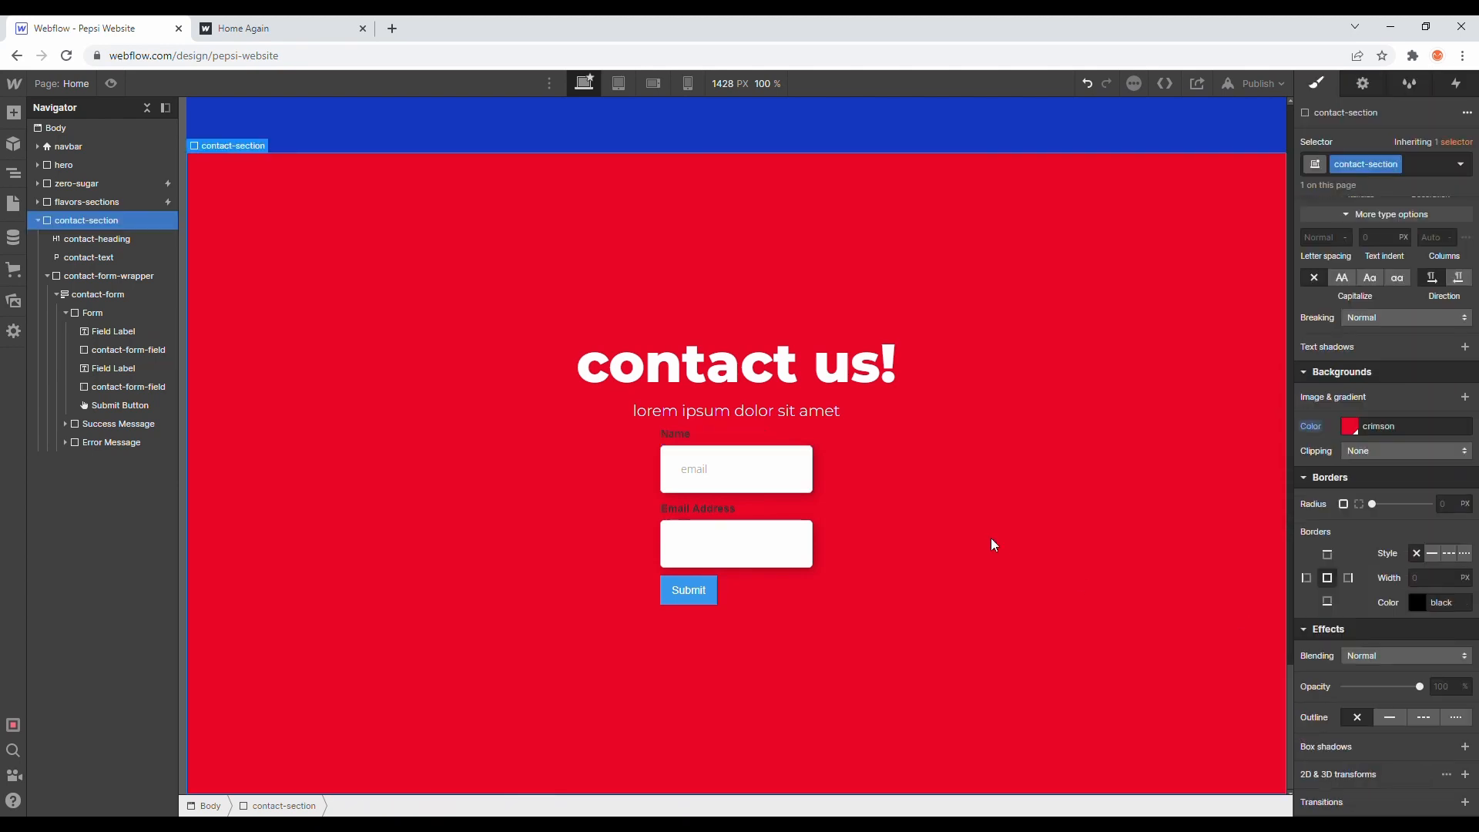
Step: Name the text field under the Email Address label "comments" and set its placeholder to "tell us more"
click(776, 554)
click(760, 513)
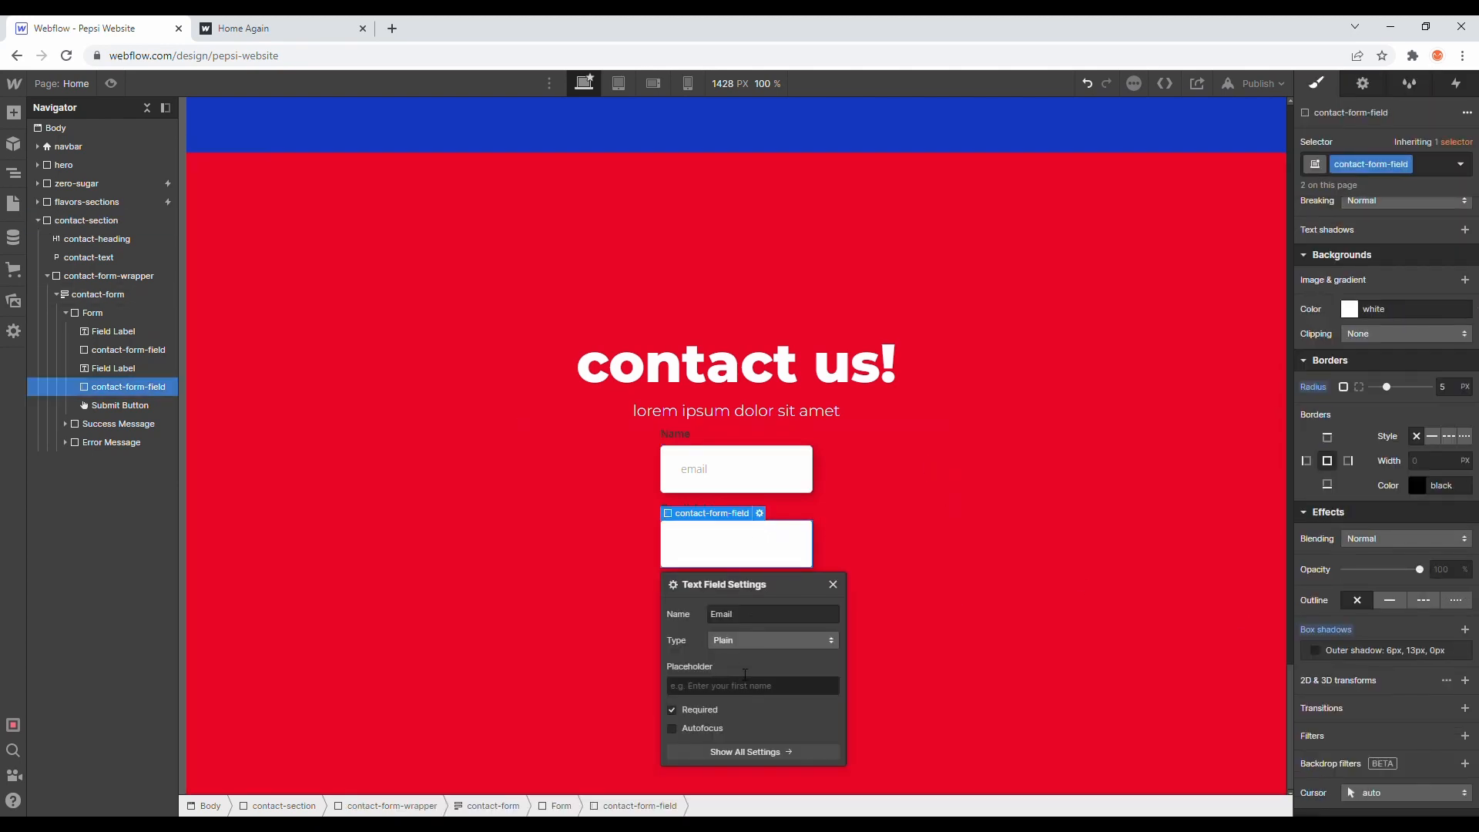
double_click(732, 617)
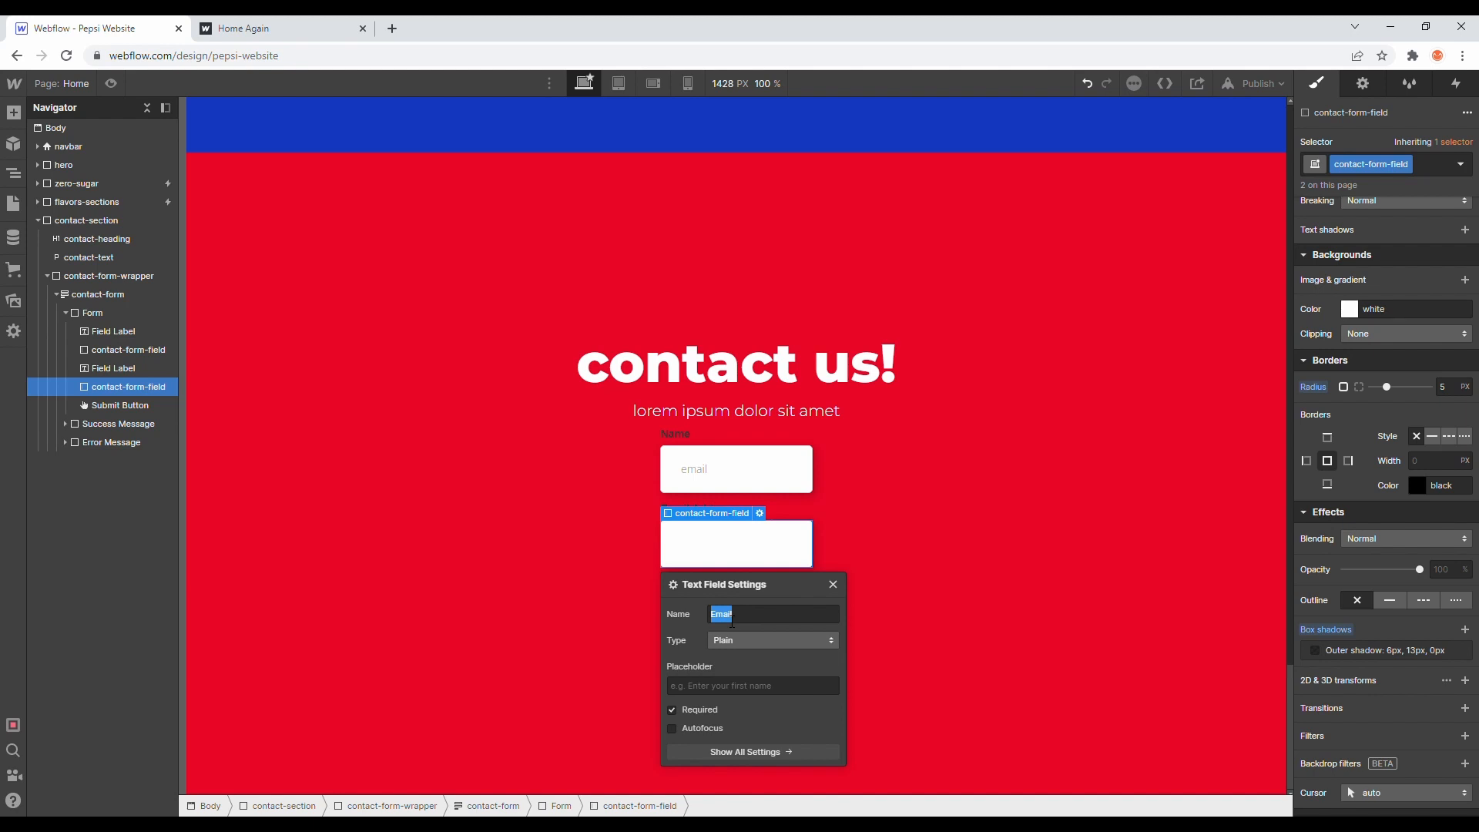
text(tel)
key(ctrl+a)
text(co)
click(738, 688)
text(tell us more)
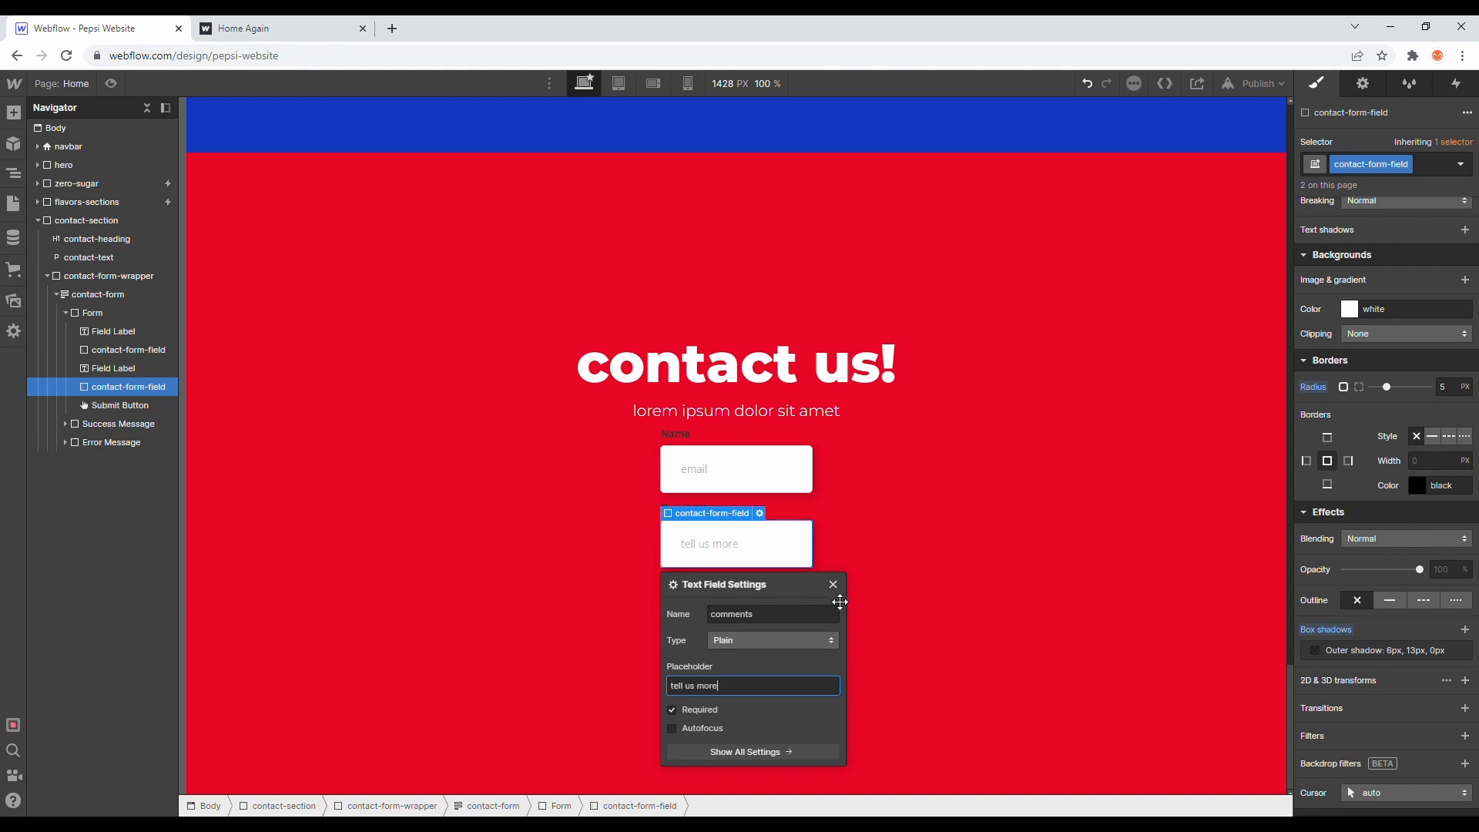
click(833, 584)
Step: Set the width of both contact-form-field and the enclosing Form element to 100%
click(826, 465)
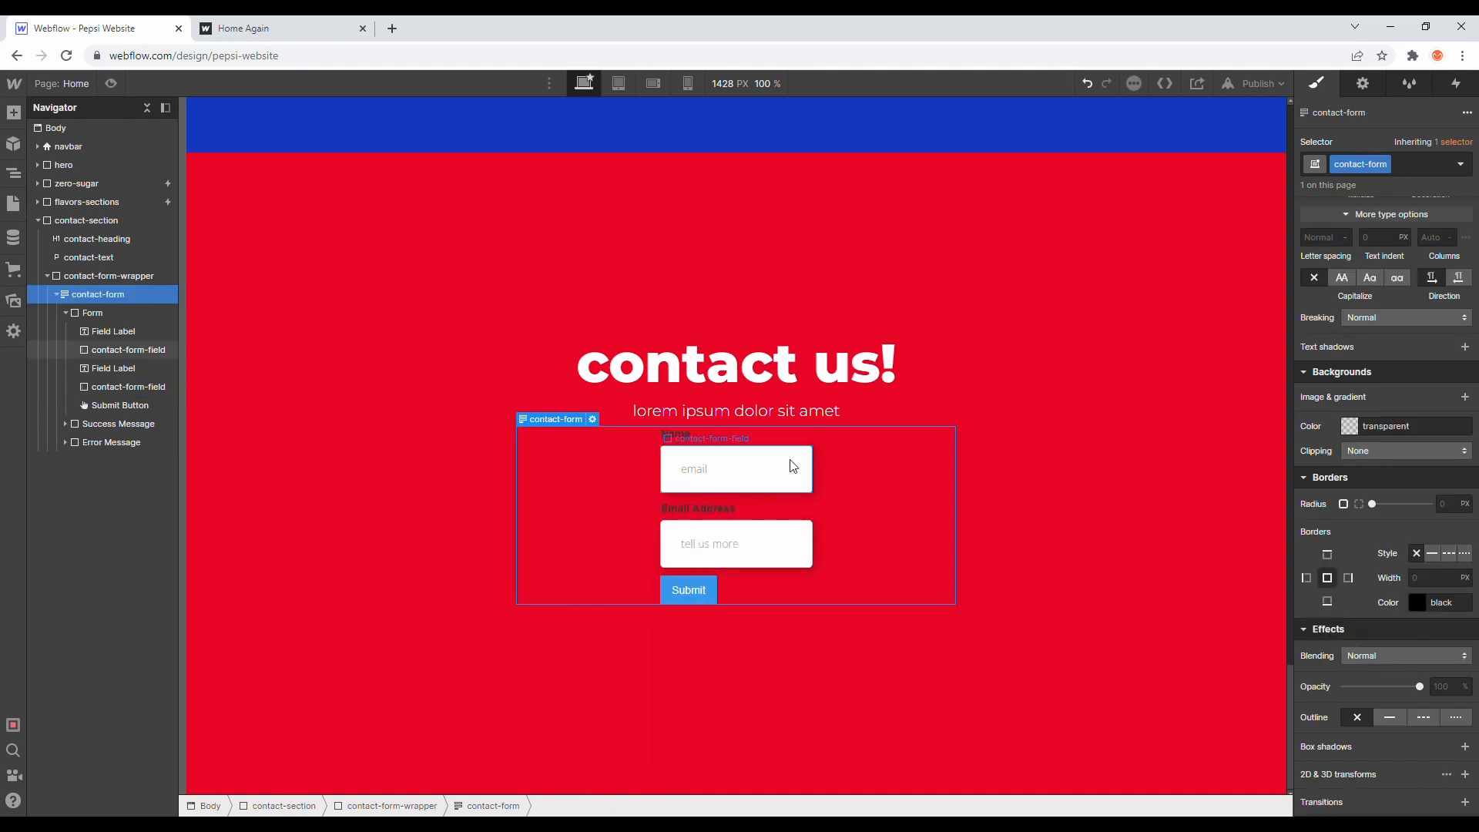
click(793, 465)
scroll(1379, 462, up, 8)
click(1361, 395)
text(100%)
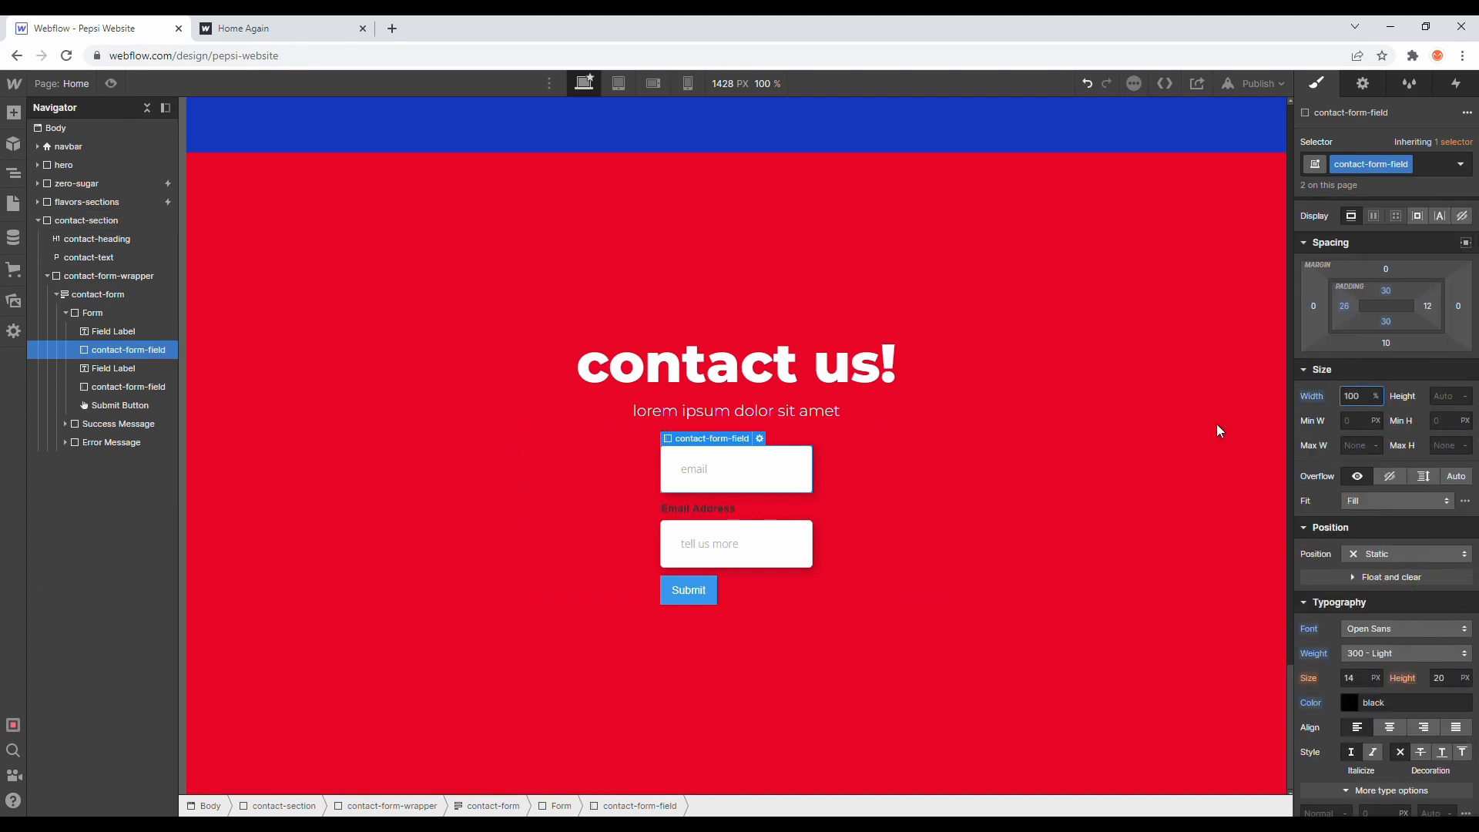
click(94, 309)
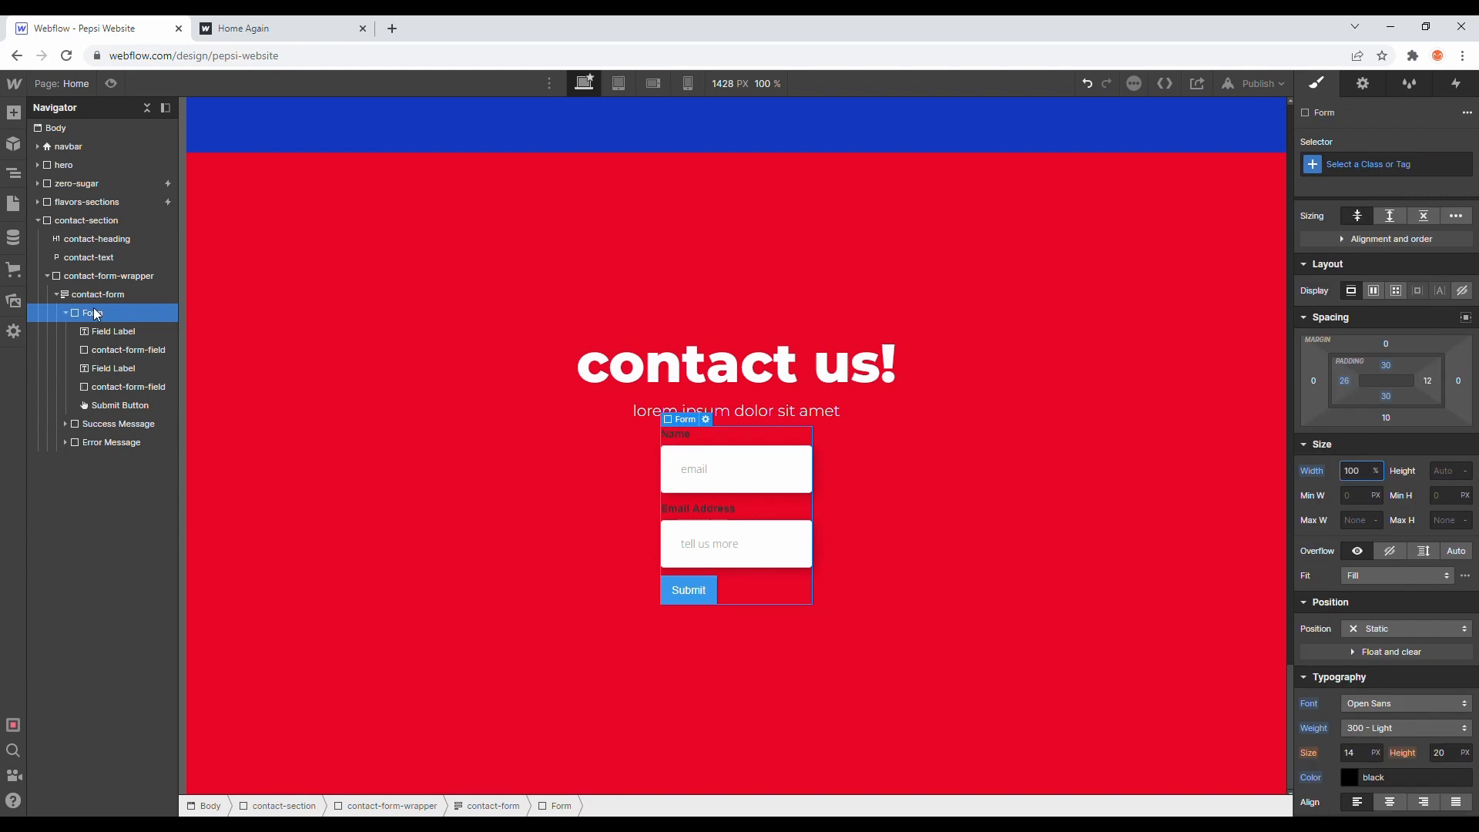
text(100%)
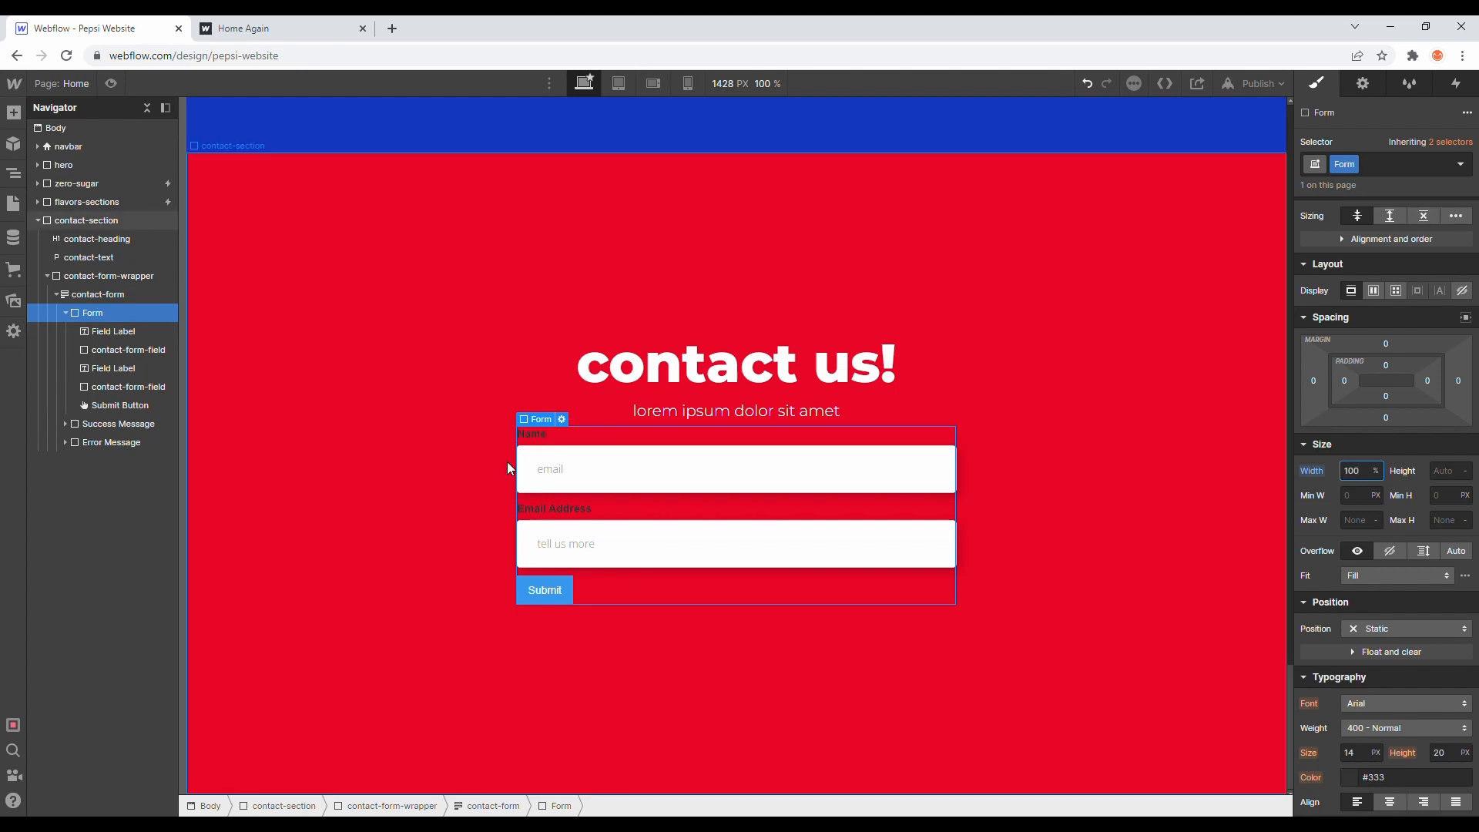
Step: Give the Name field label the new class contact-form-label
click(540, 435)
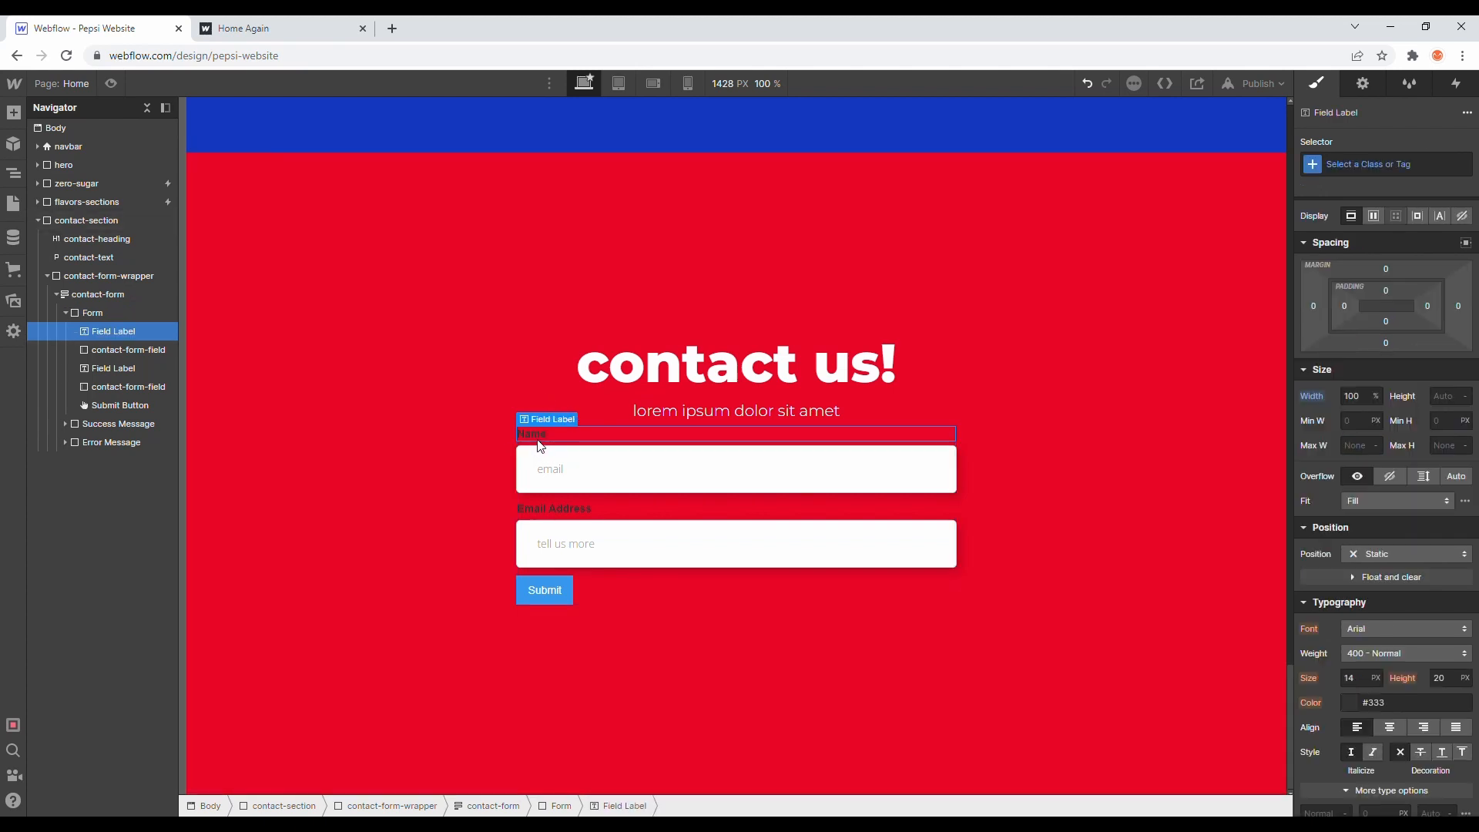
click(1391, 176)
text(contact-form-label)
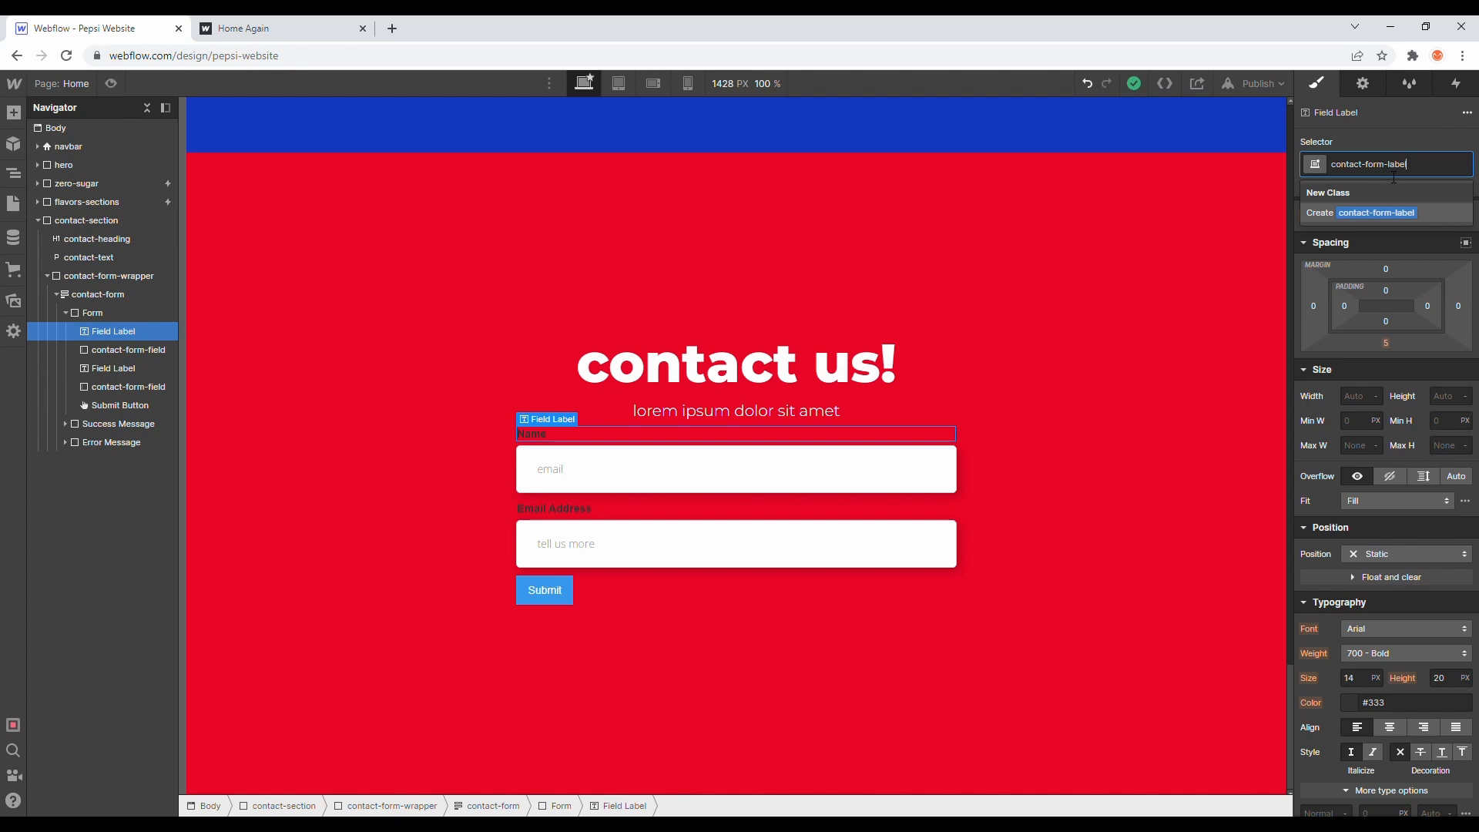
key(Return)
Step: Set the contact-form-label font to Open Sans and its text colour to white, and compare with the published reference page
click(1375, 627)
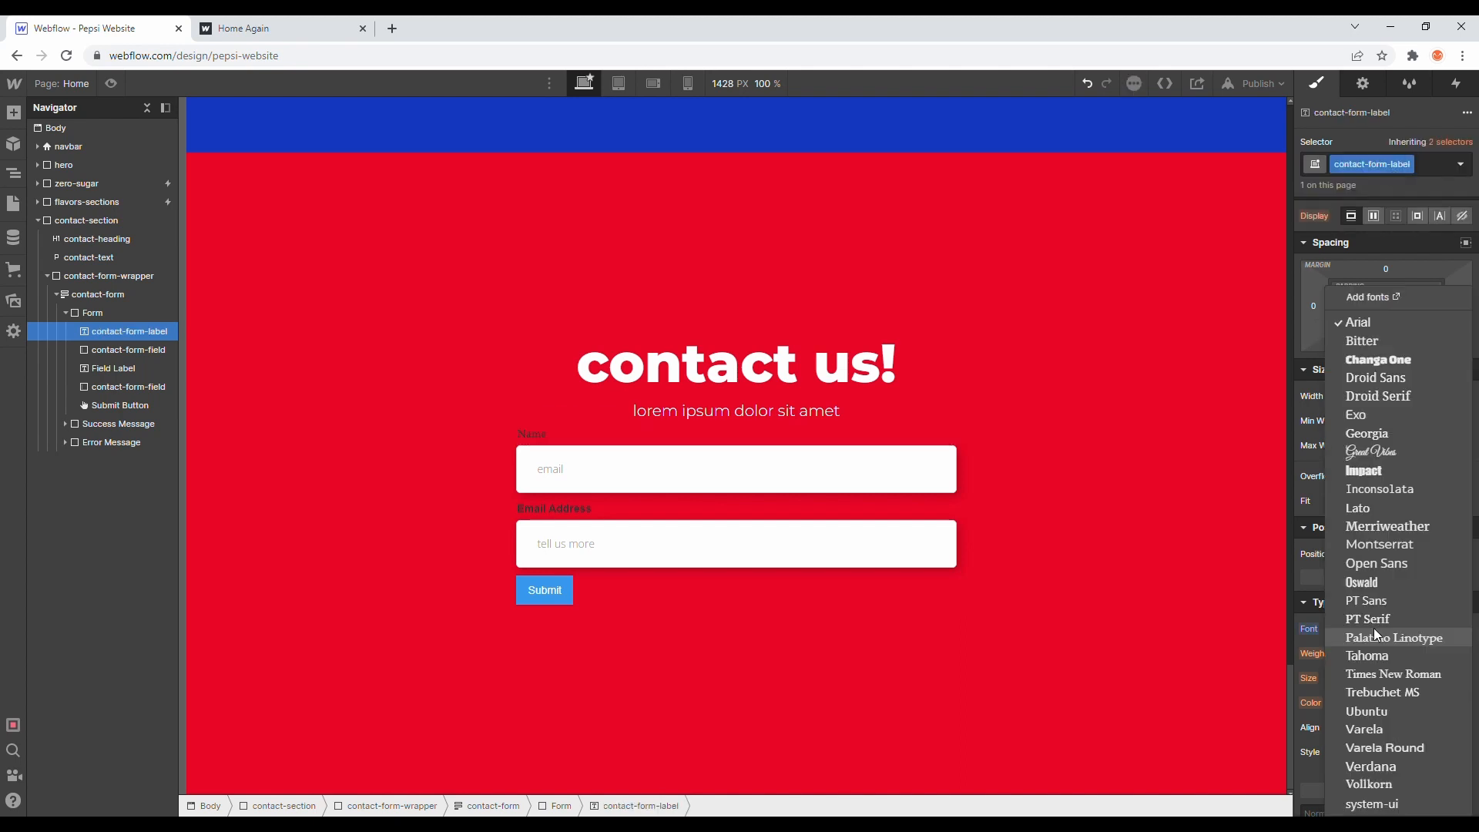
click(1384, 563)
click(1348, 702)
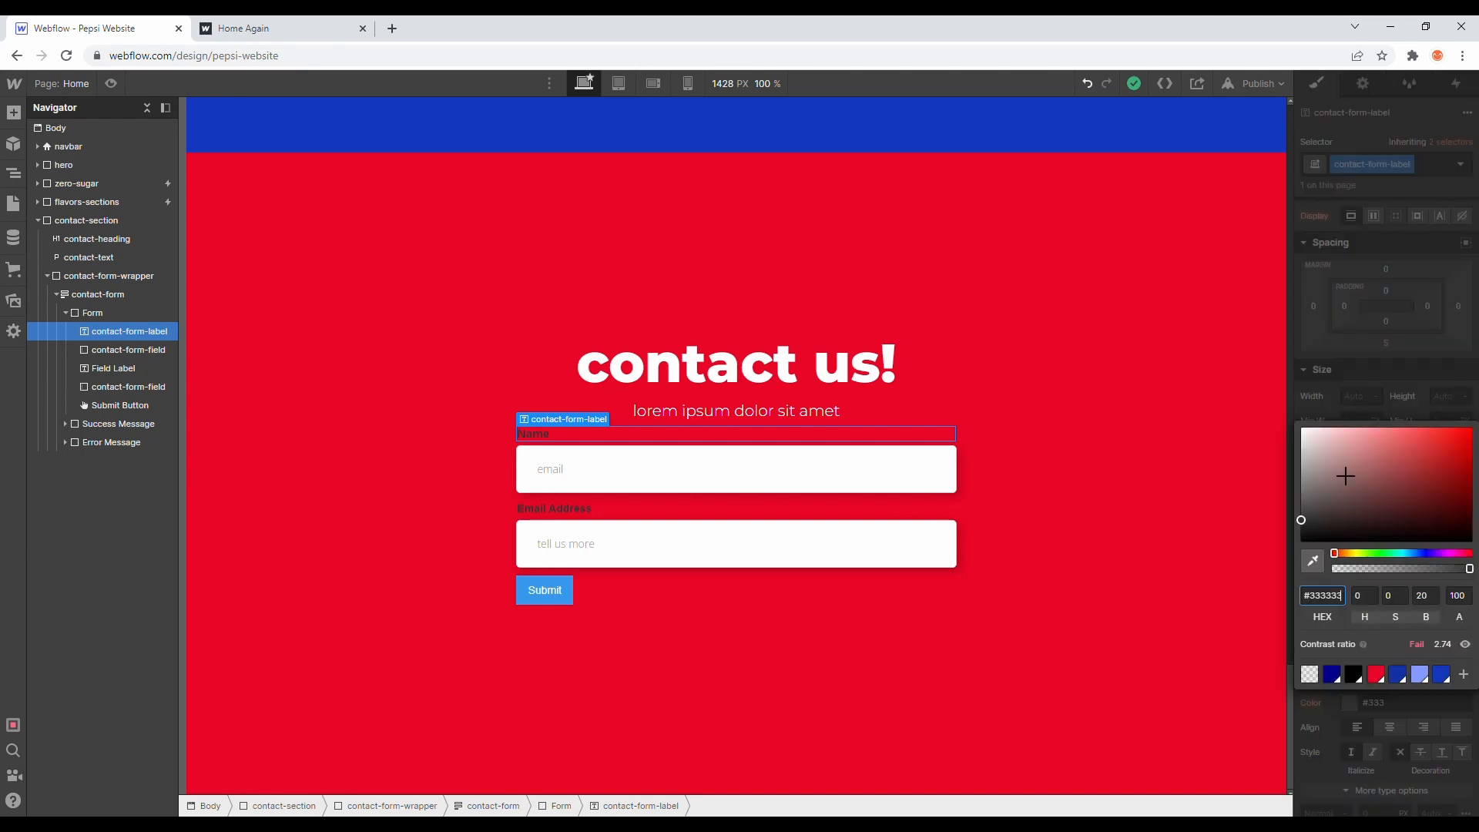
click(1304, 430)
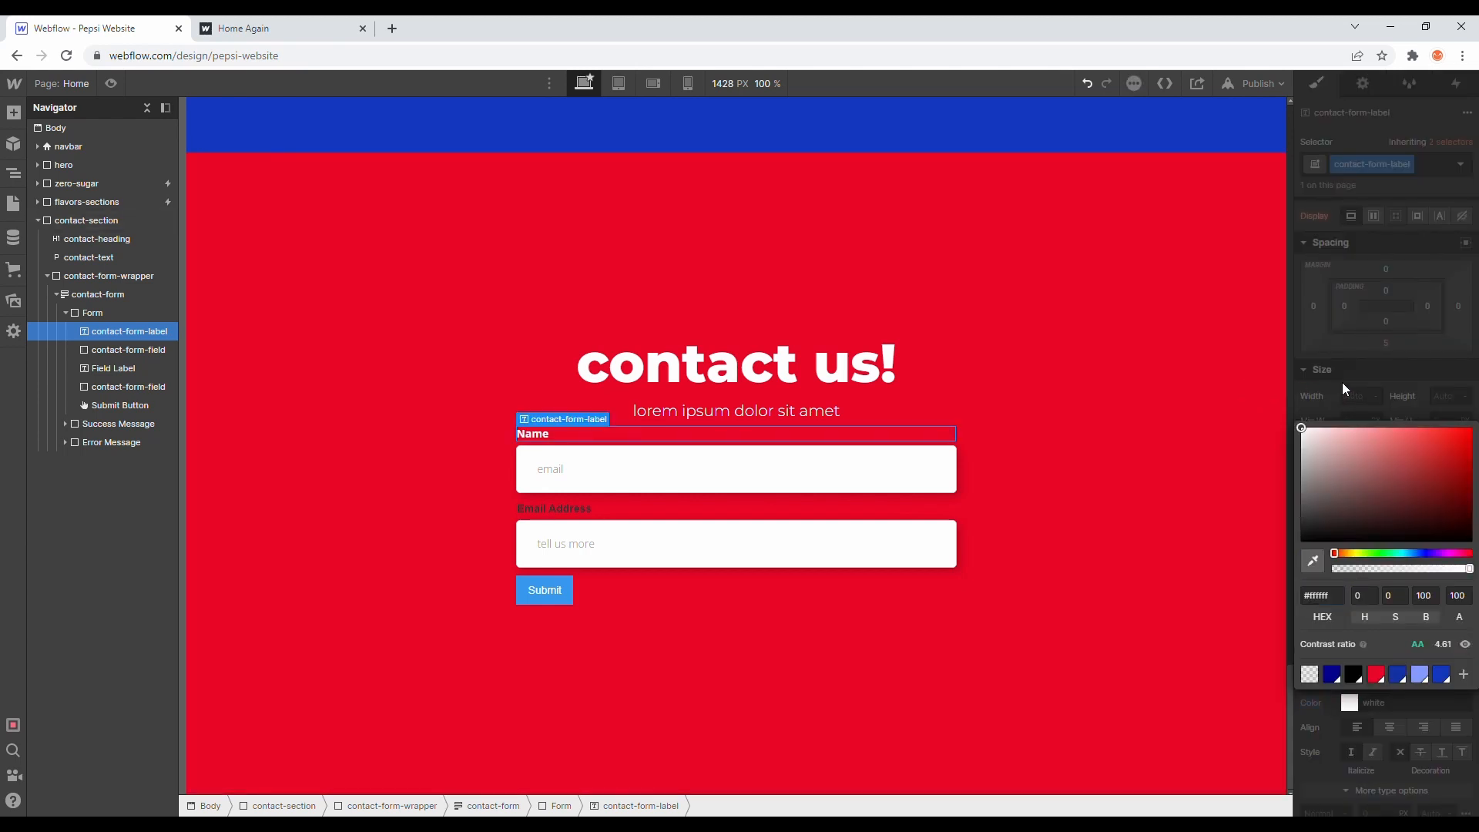
key(ctrl+Tab)
key(ctrl+Tab)
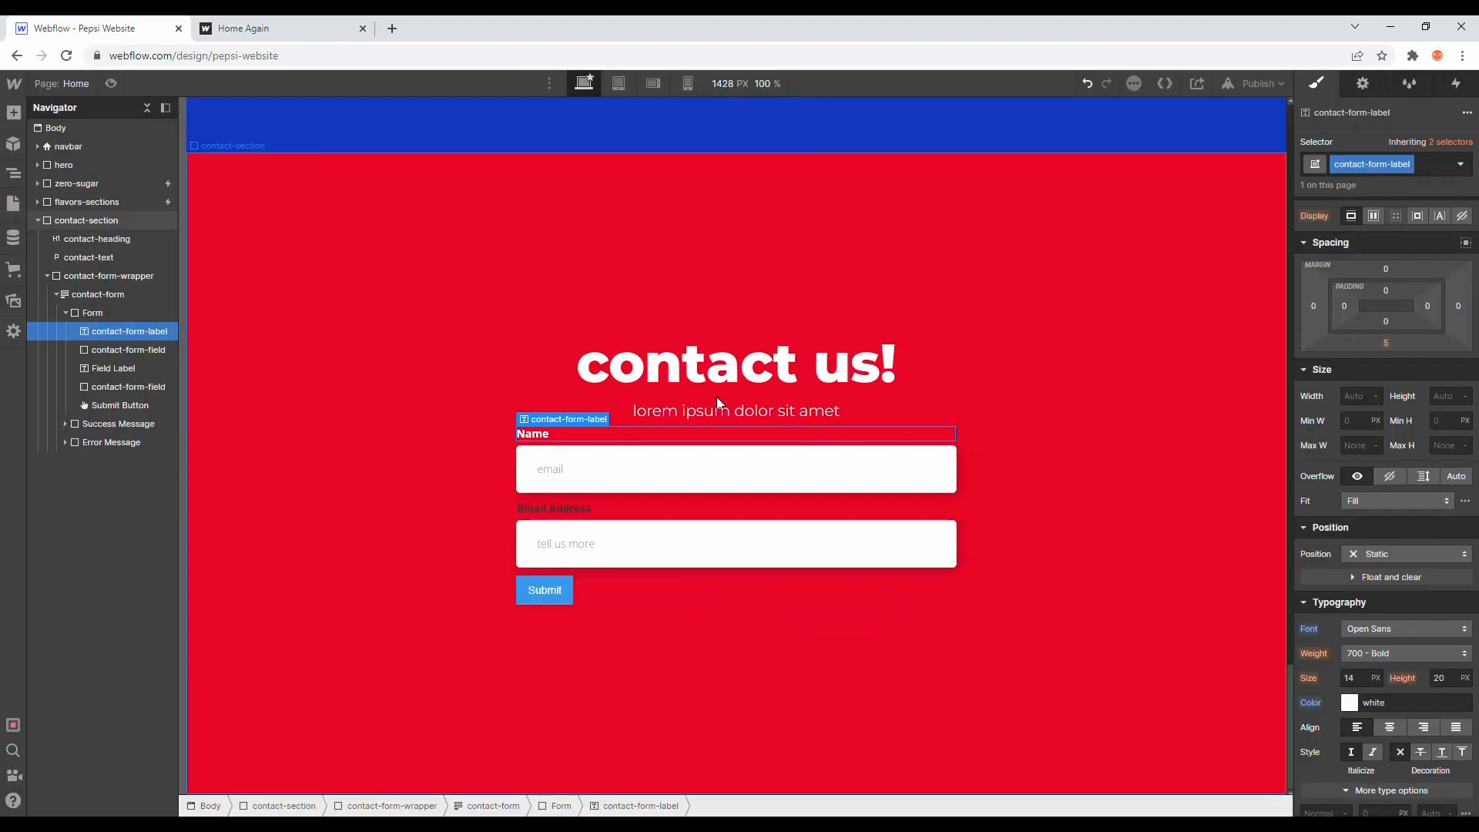
Step: Delete the Name and Email Address labels from the contact form
click(141, 319)
click(143, 331)
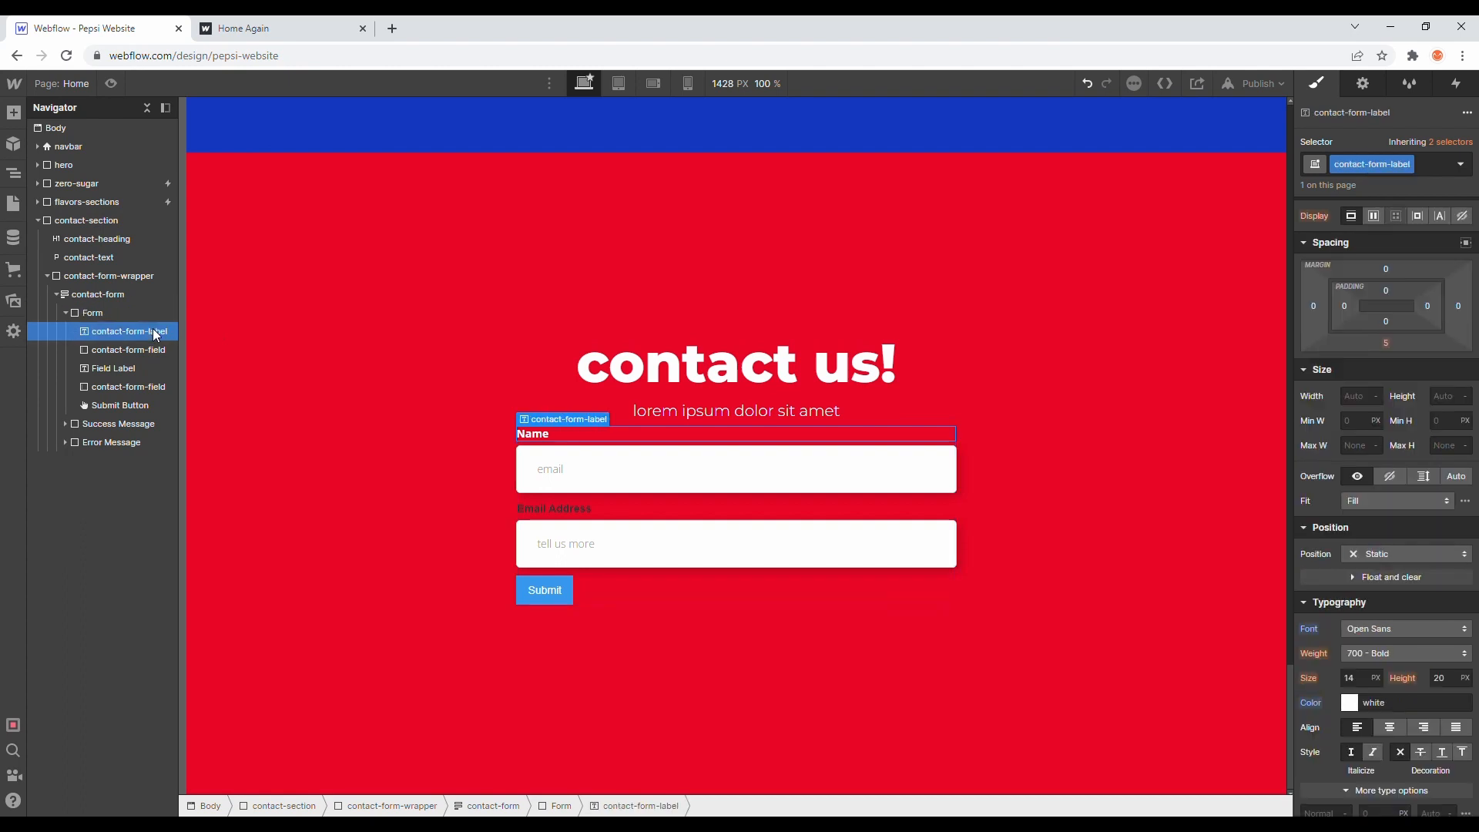
key(Delete)
click(156, 364)
click(157, 349)
key(Delete)
click(493, 428)
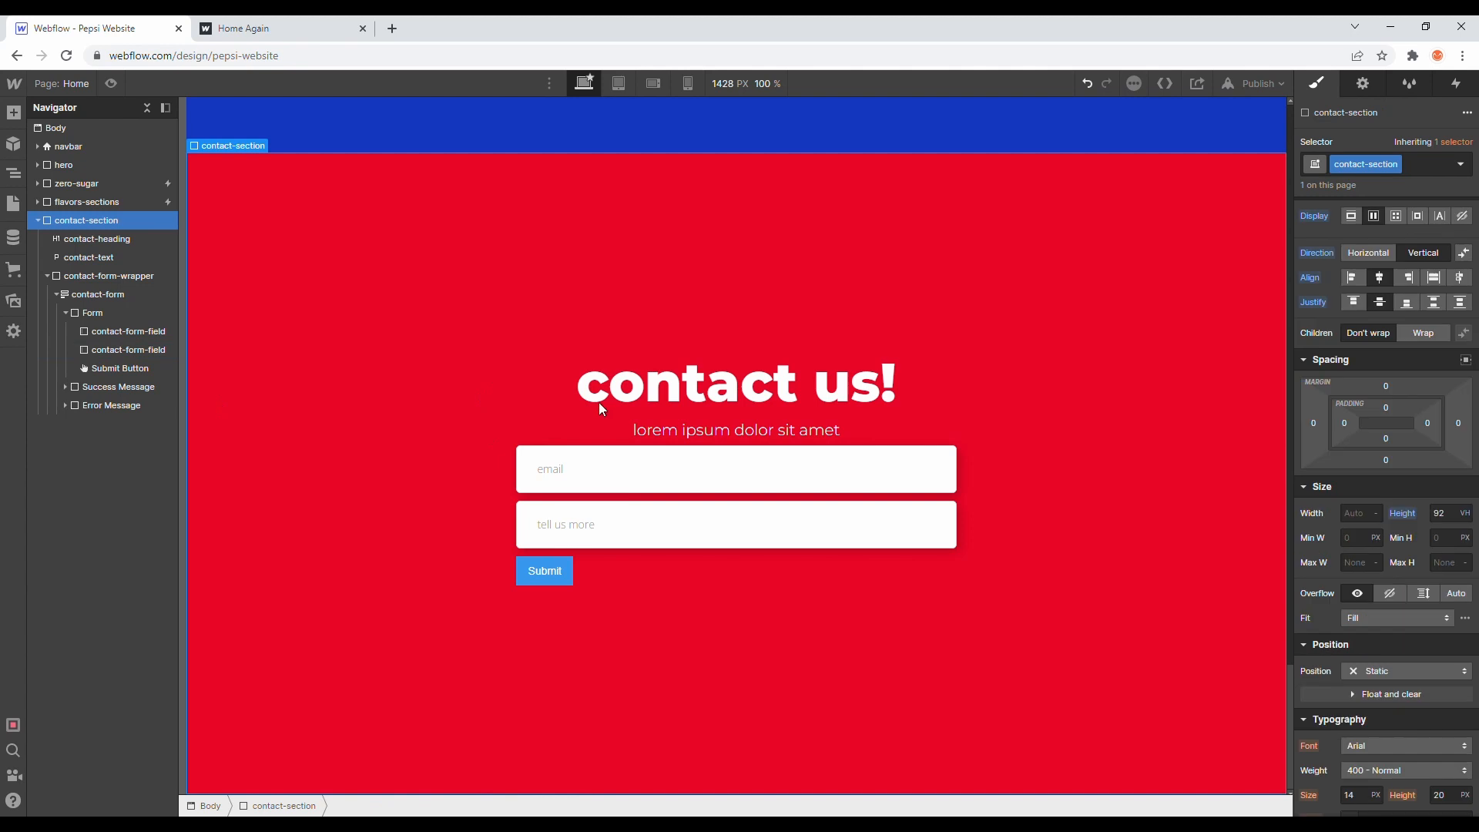
Step: Set the contact-form-field font size to 20 px and compare it with the published reference page
click(929, 467)
click(1357, 681)
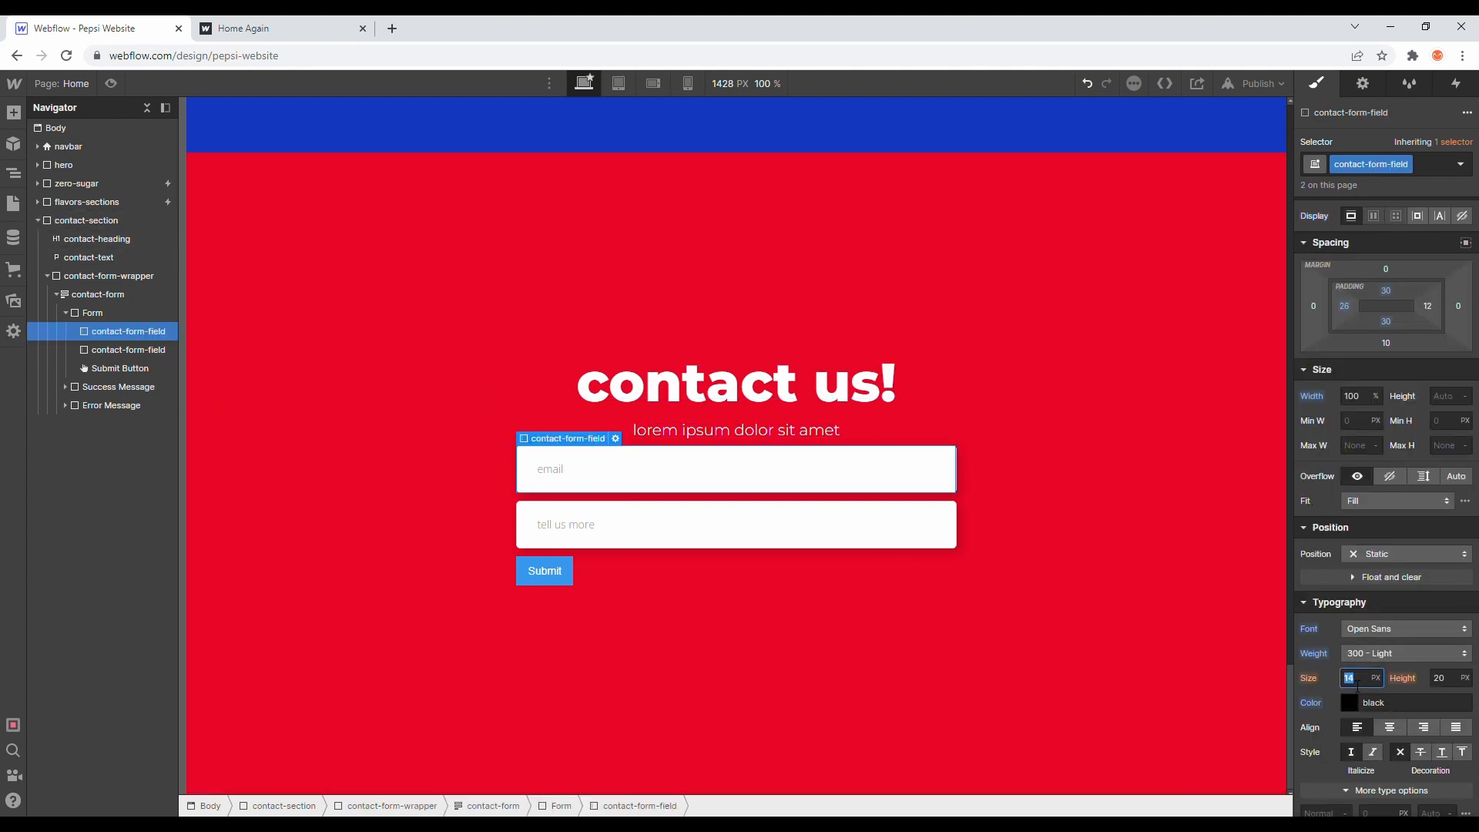
text(30)
key(Return)
key(ctrl+Tab)
key(ctrl+Tab)
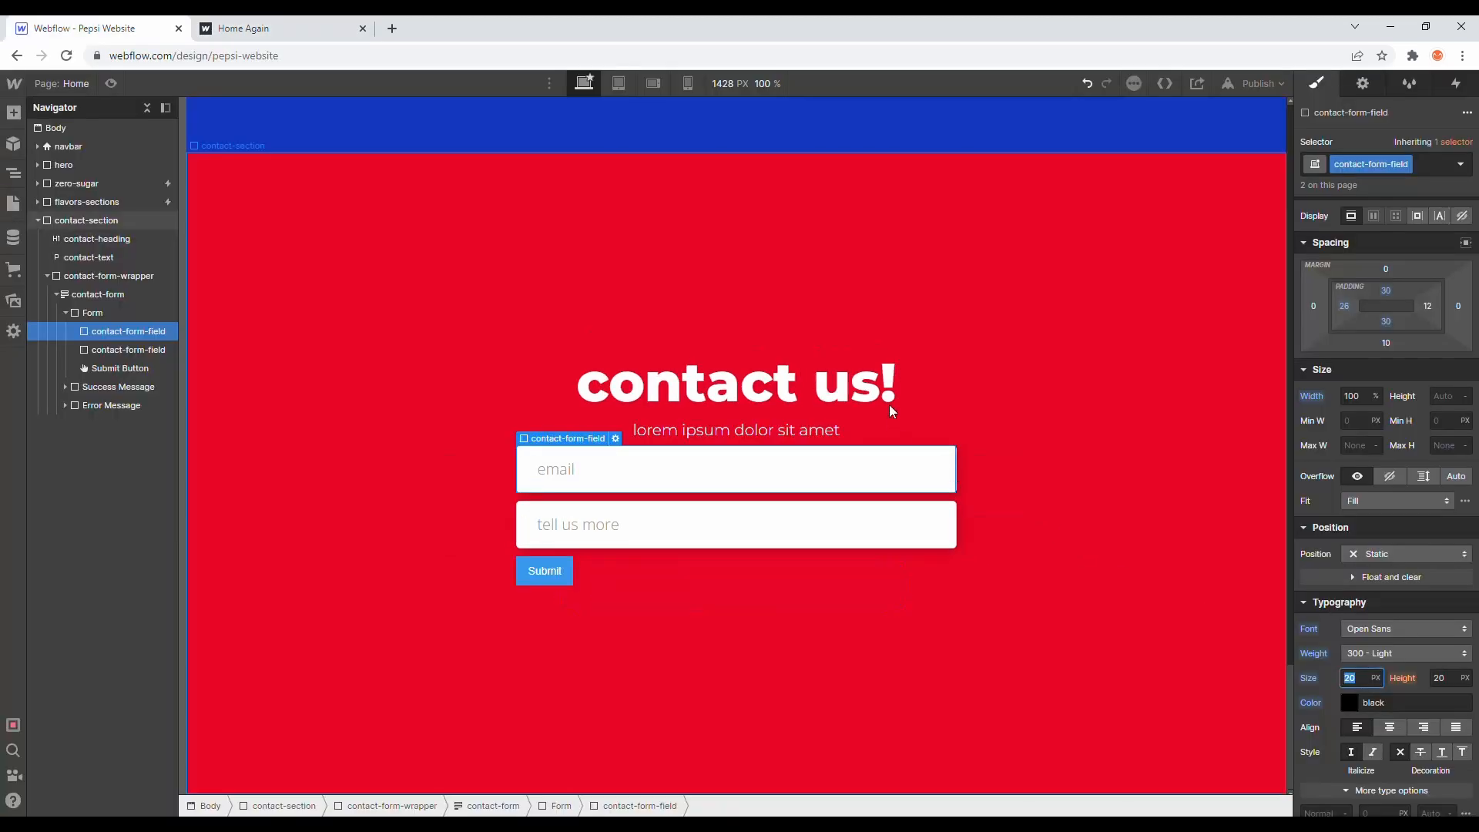
Step: Give the contact-form-wrapper a top margin of 30 px
click(891, 397)
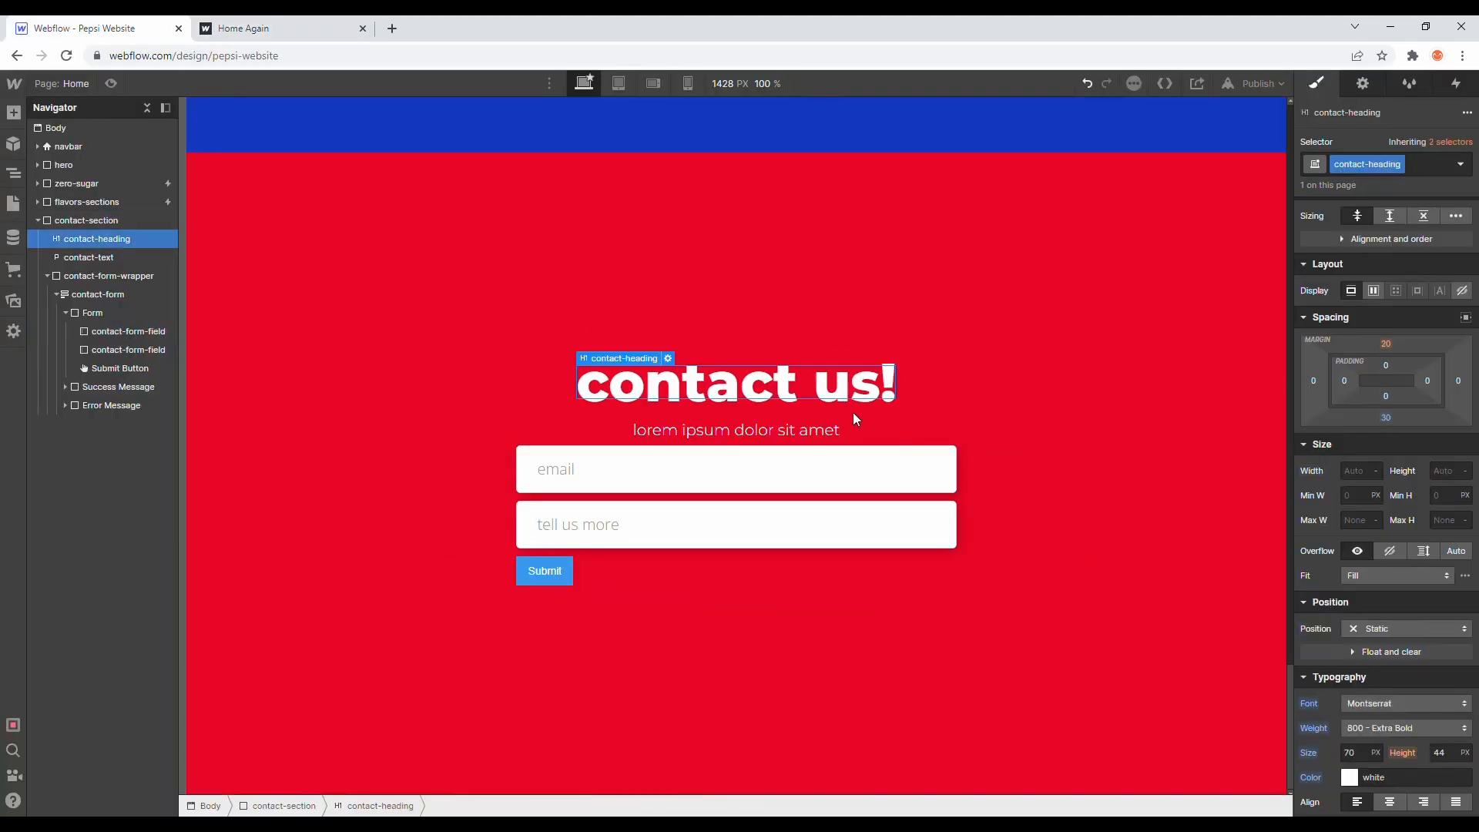
click(128, 293)
click(127, 276)
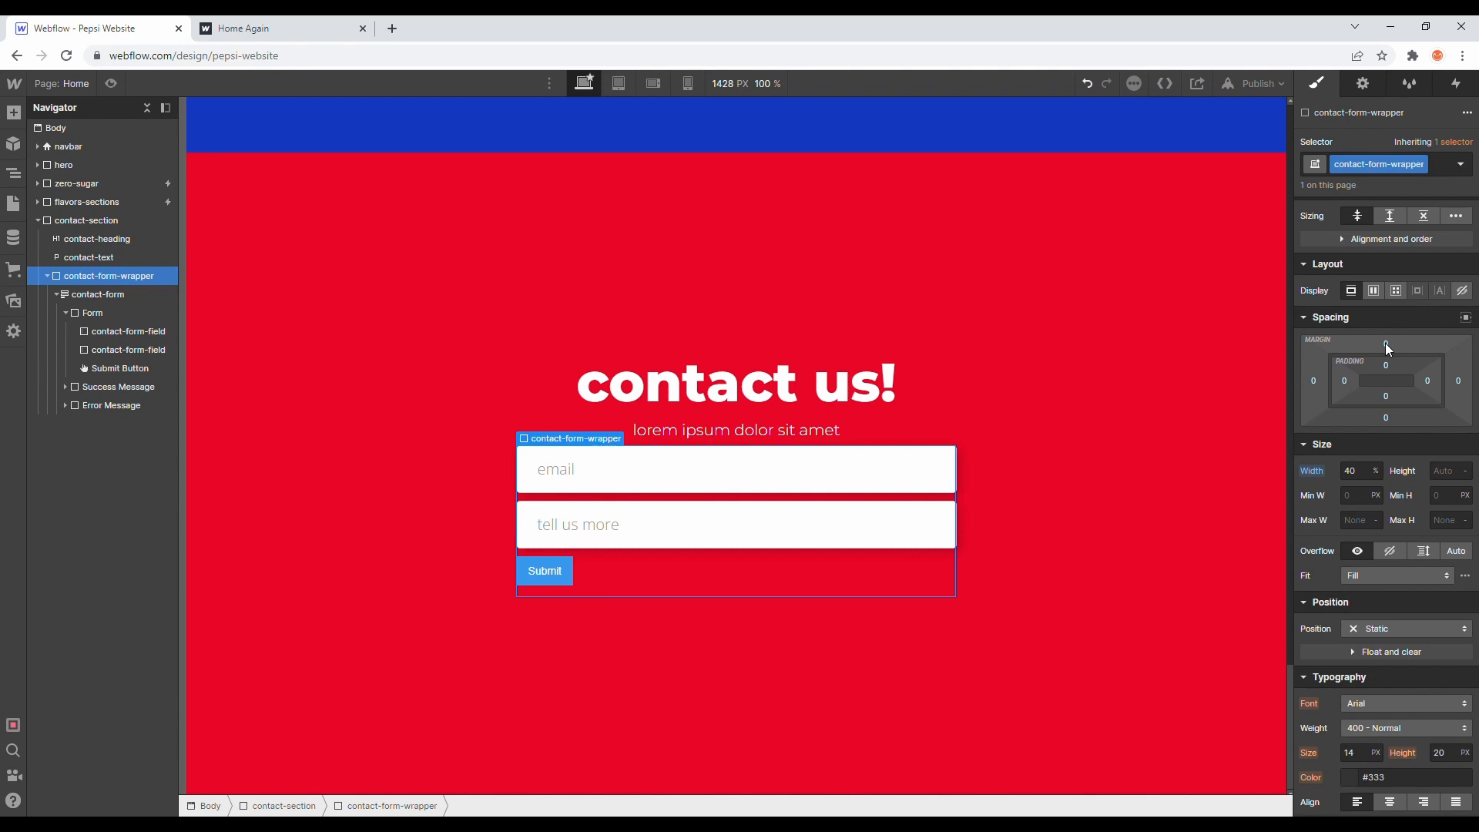
click(1385, 345)
text(50)
key(Return)
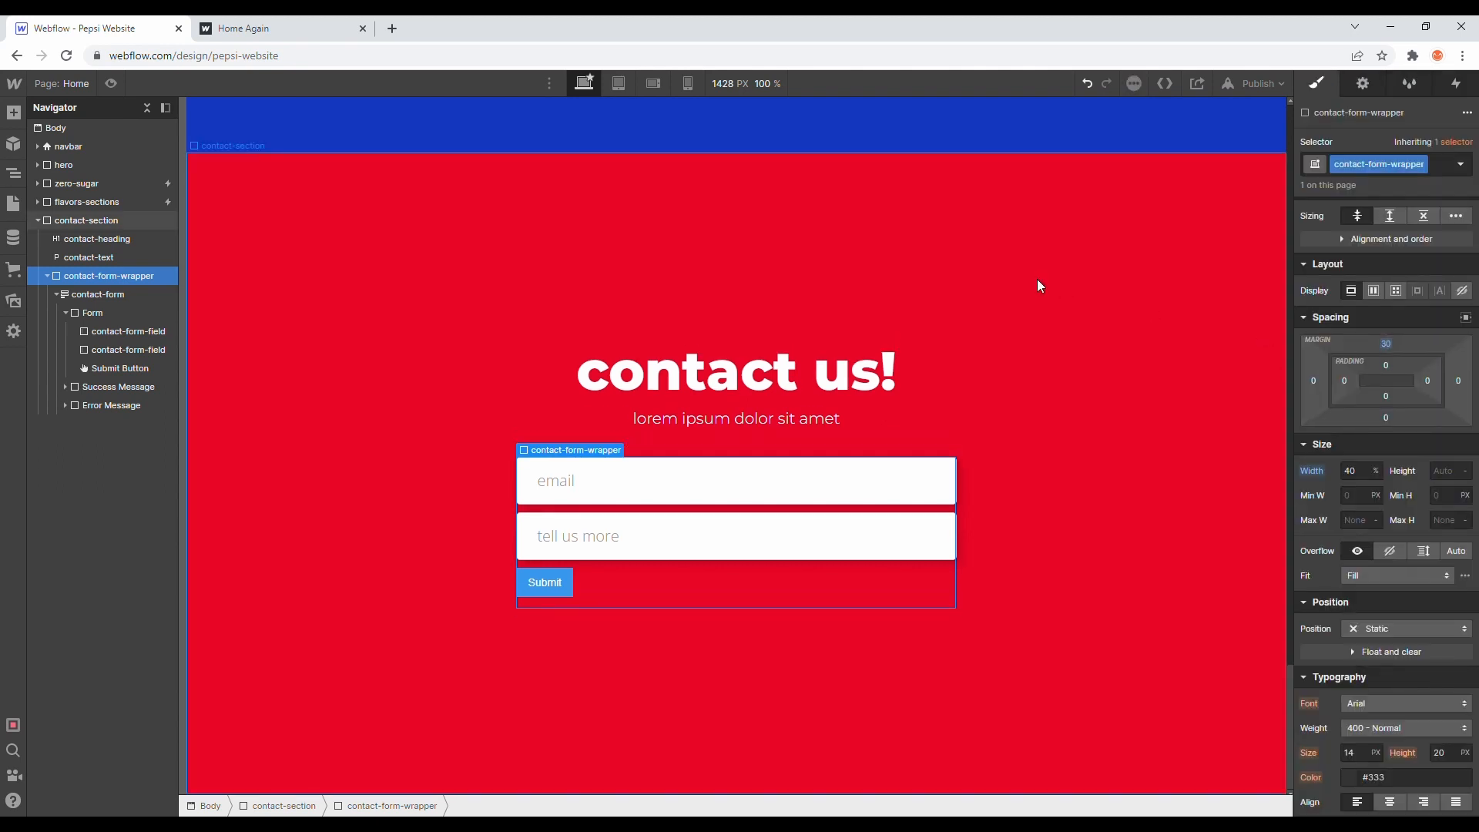
click(1066, 284)
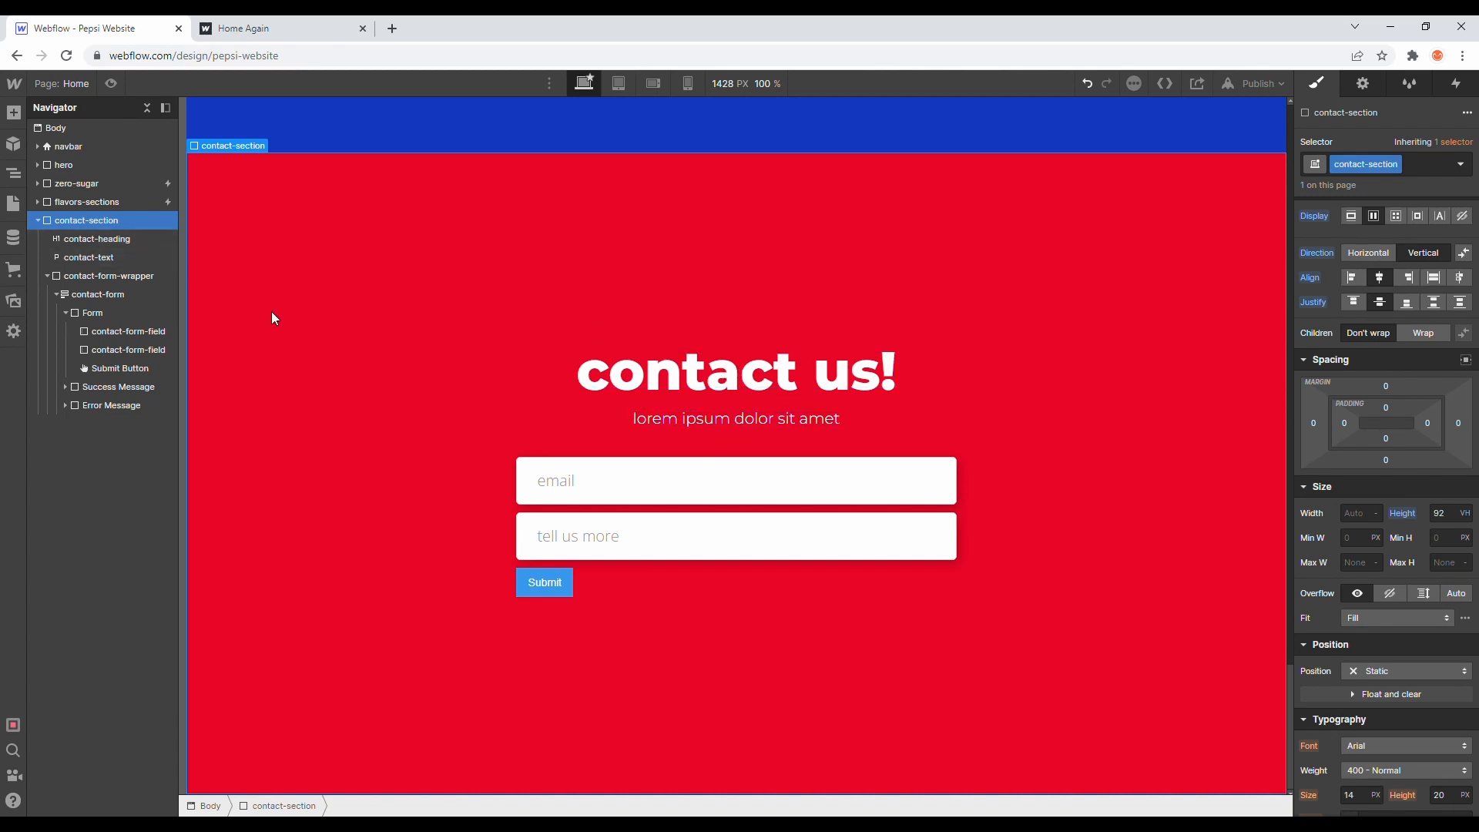
Step: Replace the contact form's Submit Button with a copy of the hero section's ripple-button-wrapper
click(146, 369)
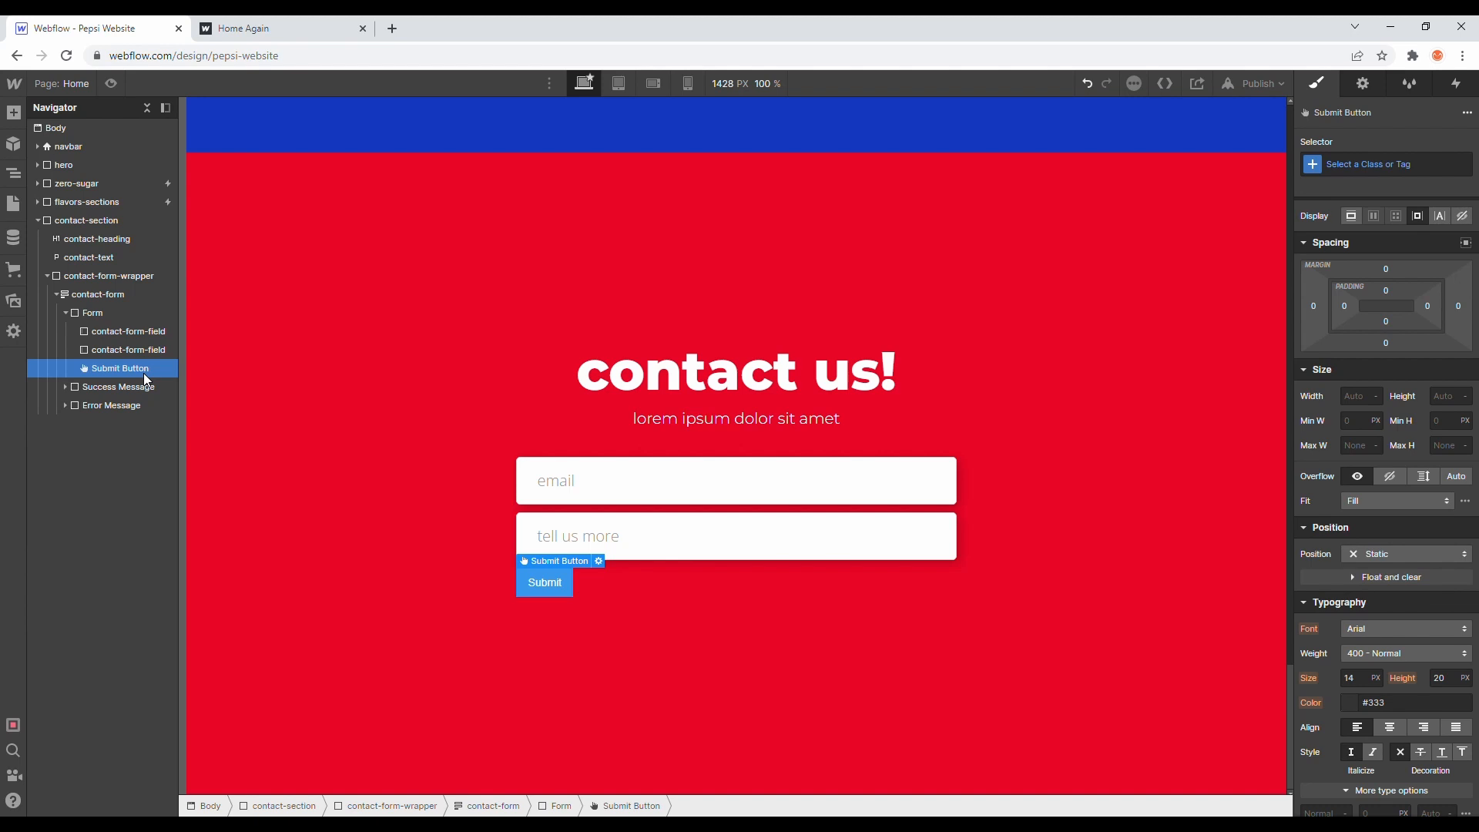
key(Delete)
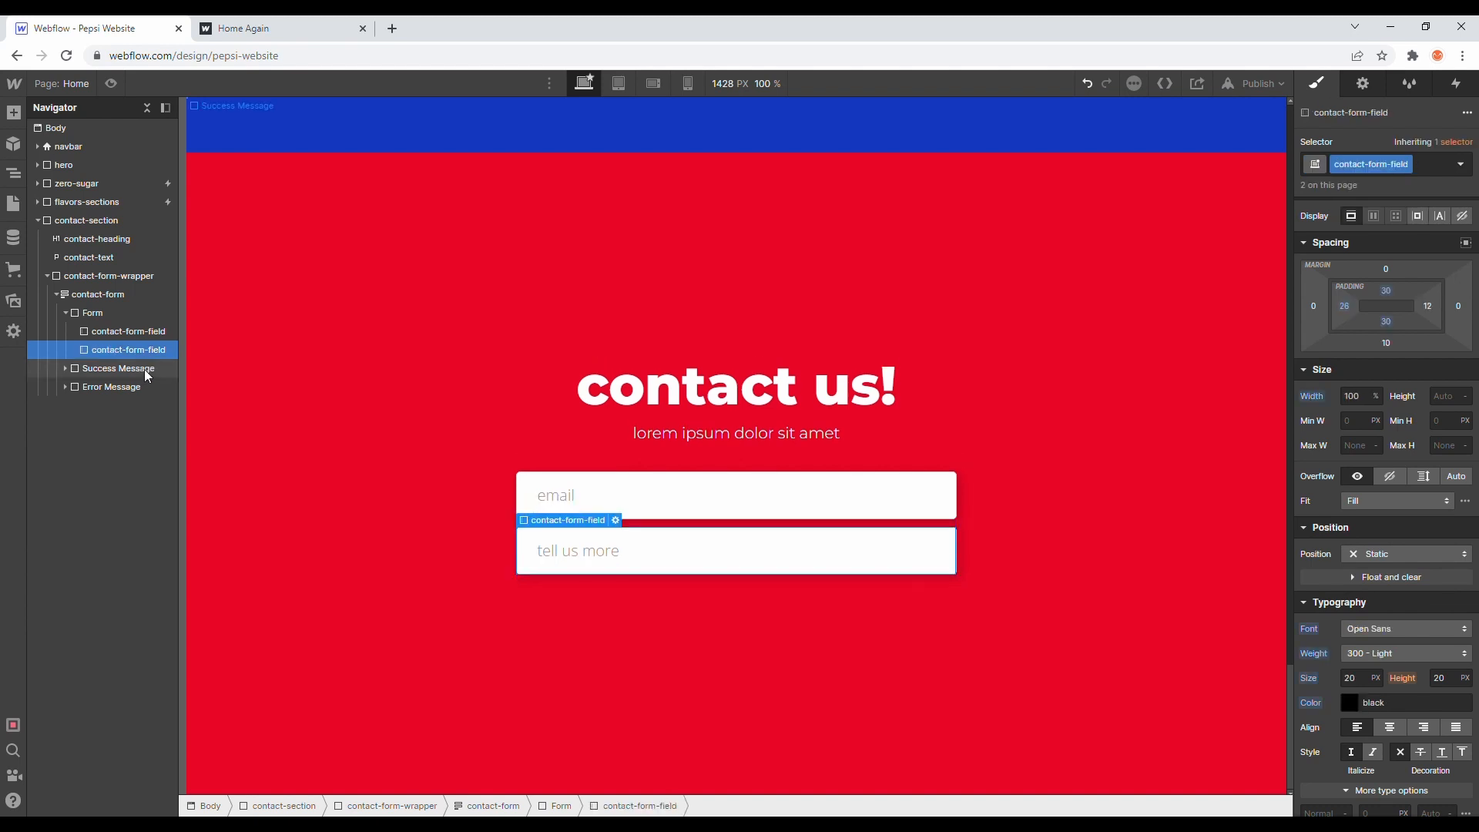
click(38, 165)
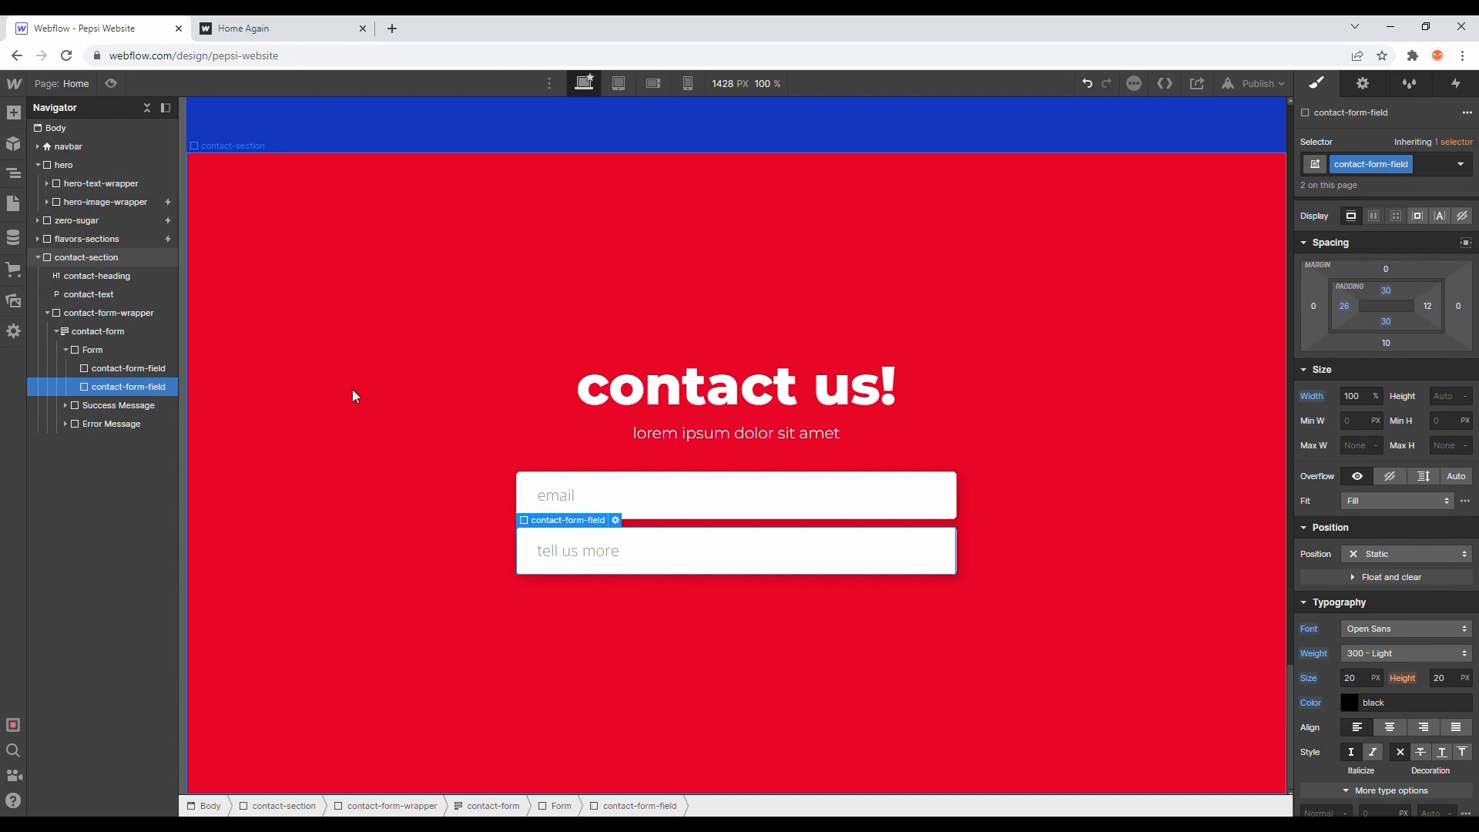
scroll(353, 390, up, 20)
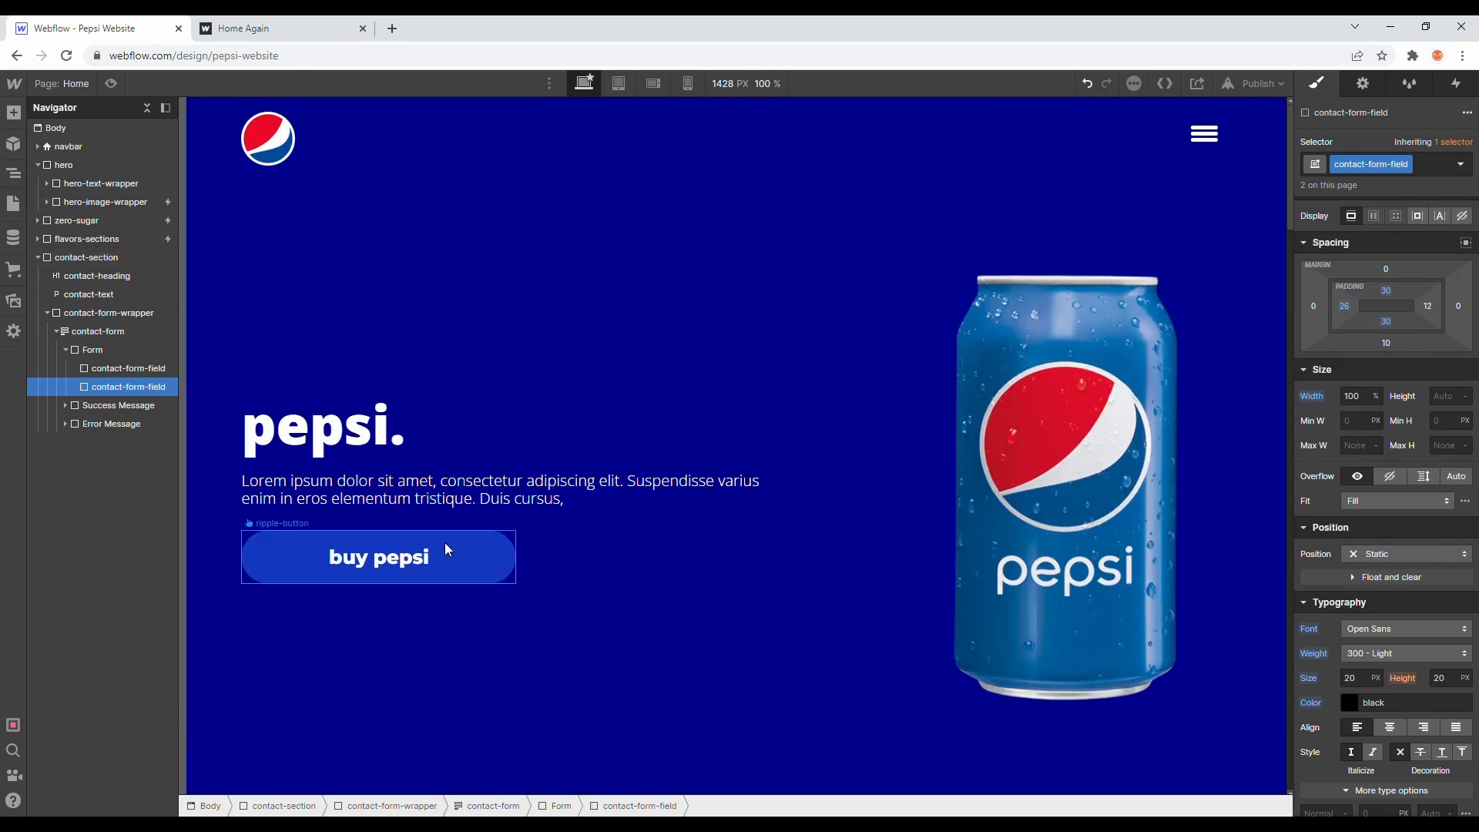
click(447, 544)
click(134, 241)
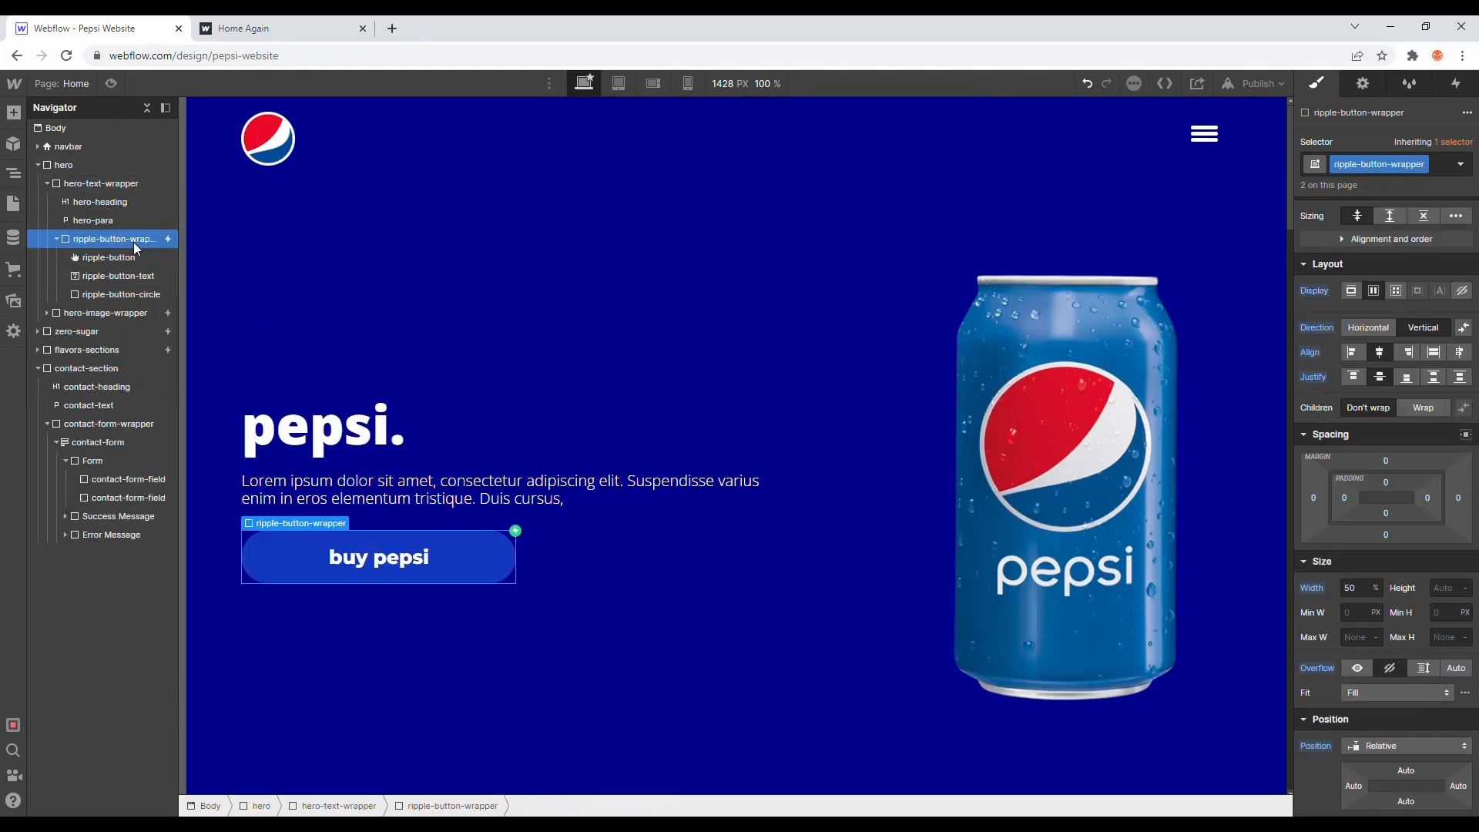
click(117, 463)
key(ctrl+v)
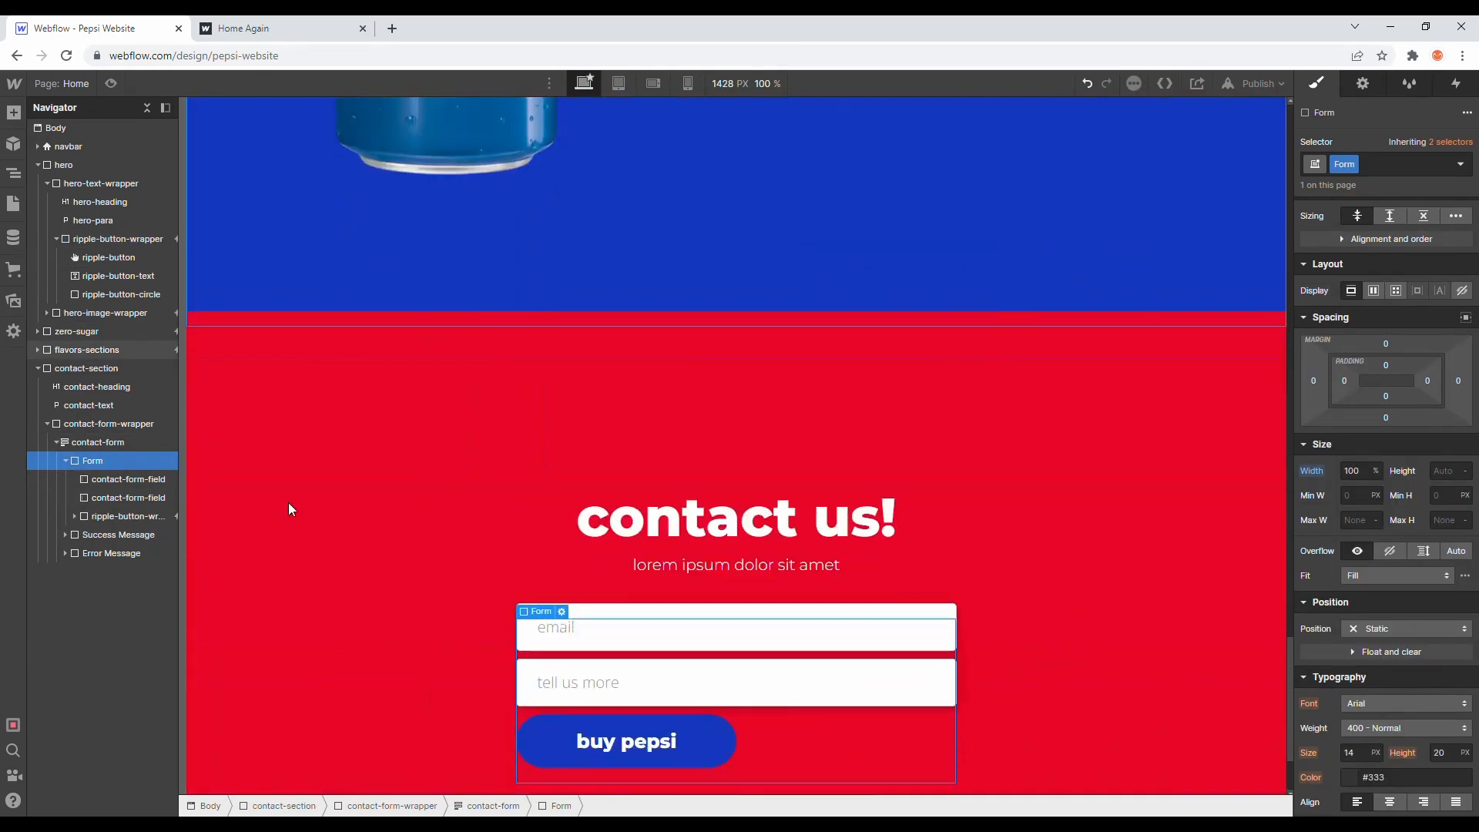
Step: Make the Form element a vertical flexbox with align and justify both set to center, matching the reference page's button placement
click(164, 514)
key(ctrl+Tab)
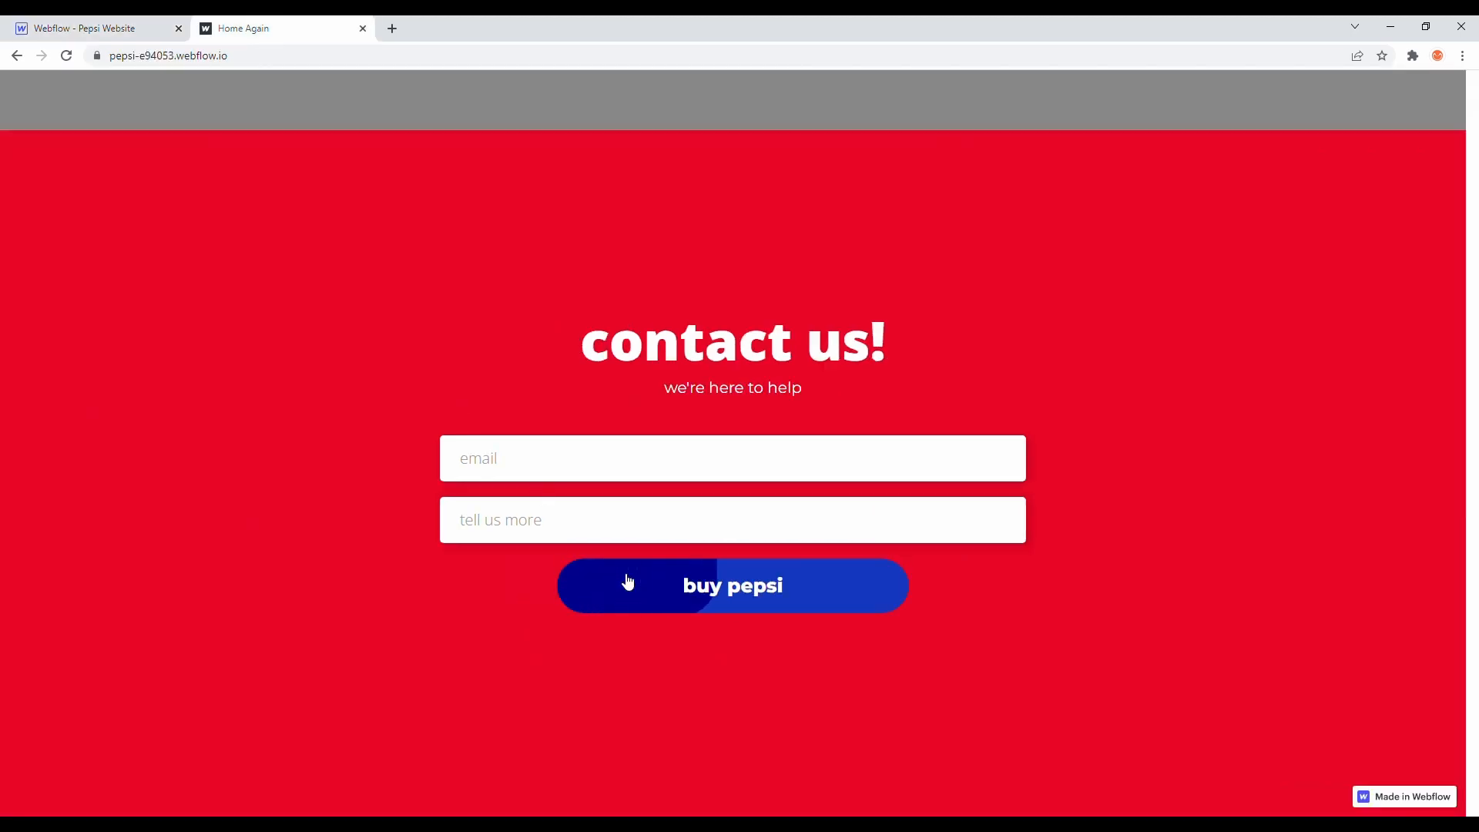
key(ctrl+Tab)
click(111, 84)
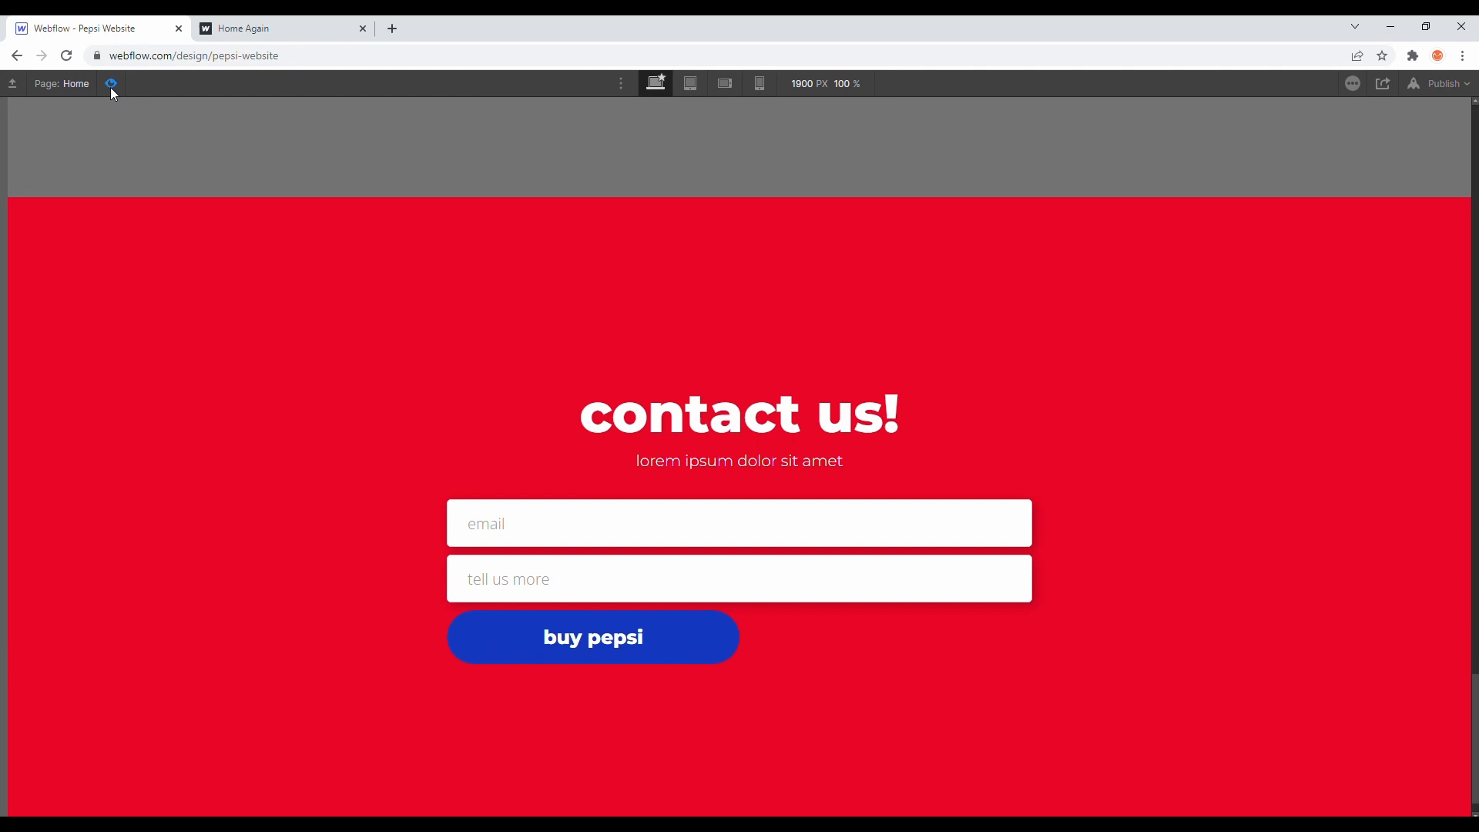
key(Escape)
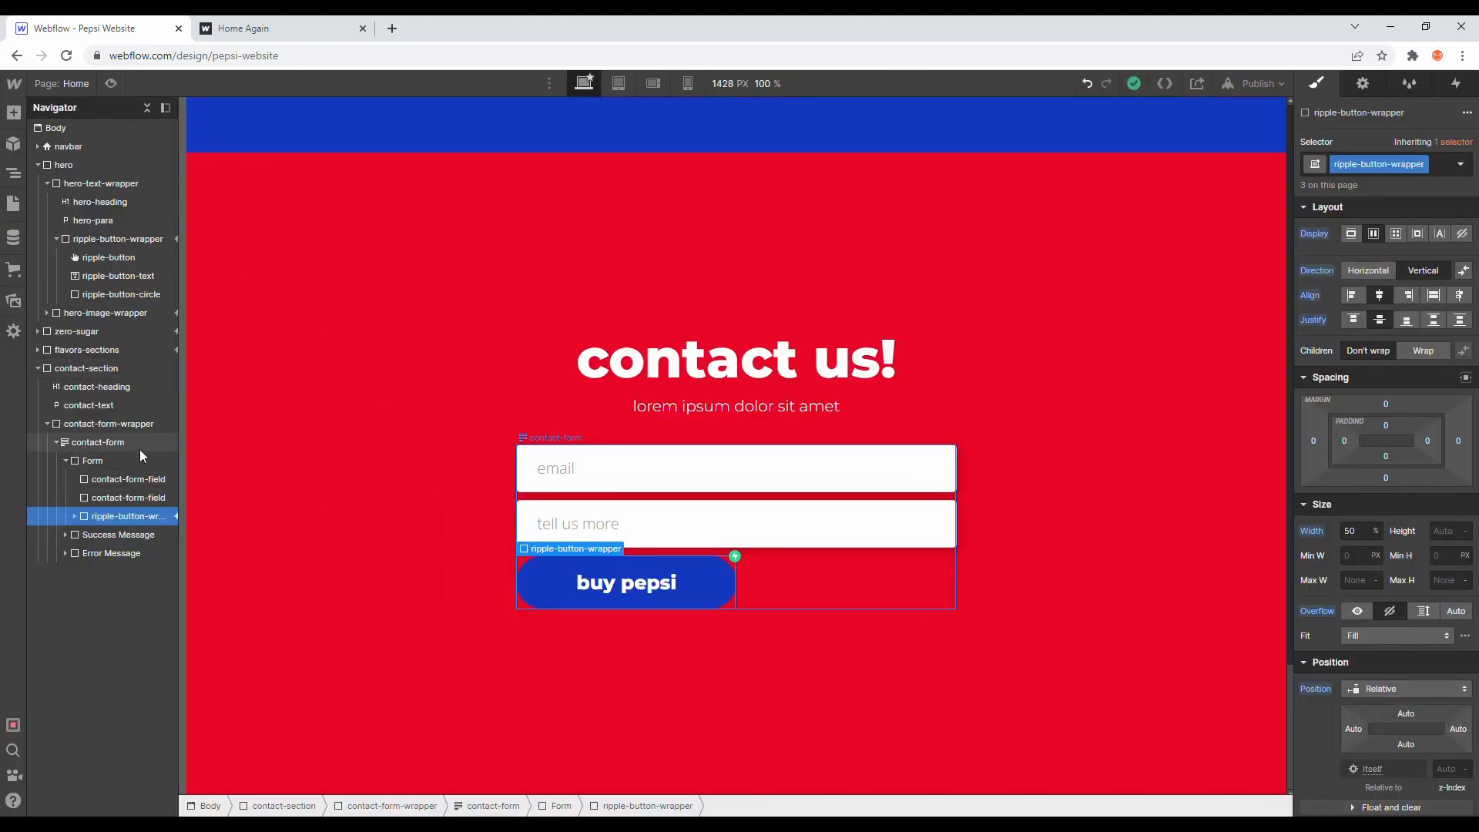
click(142, 460)
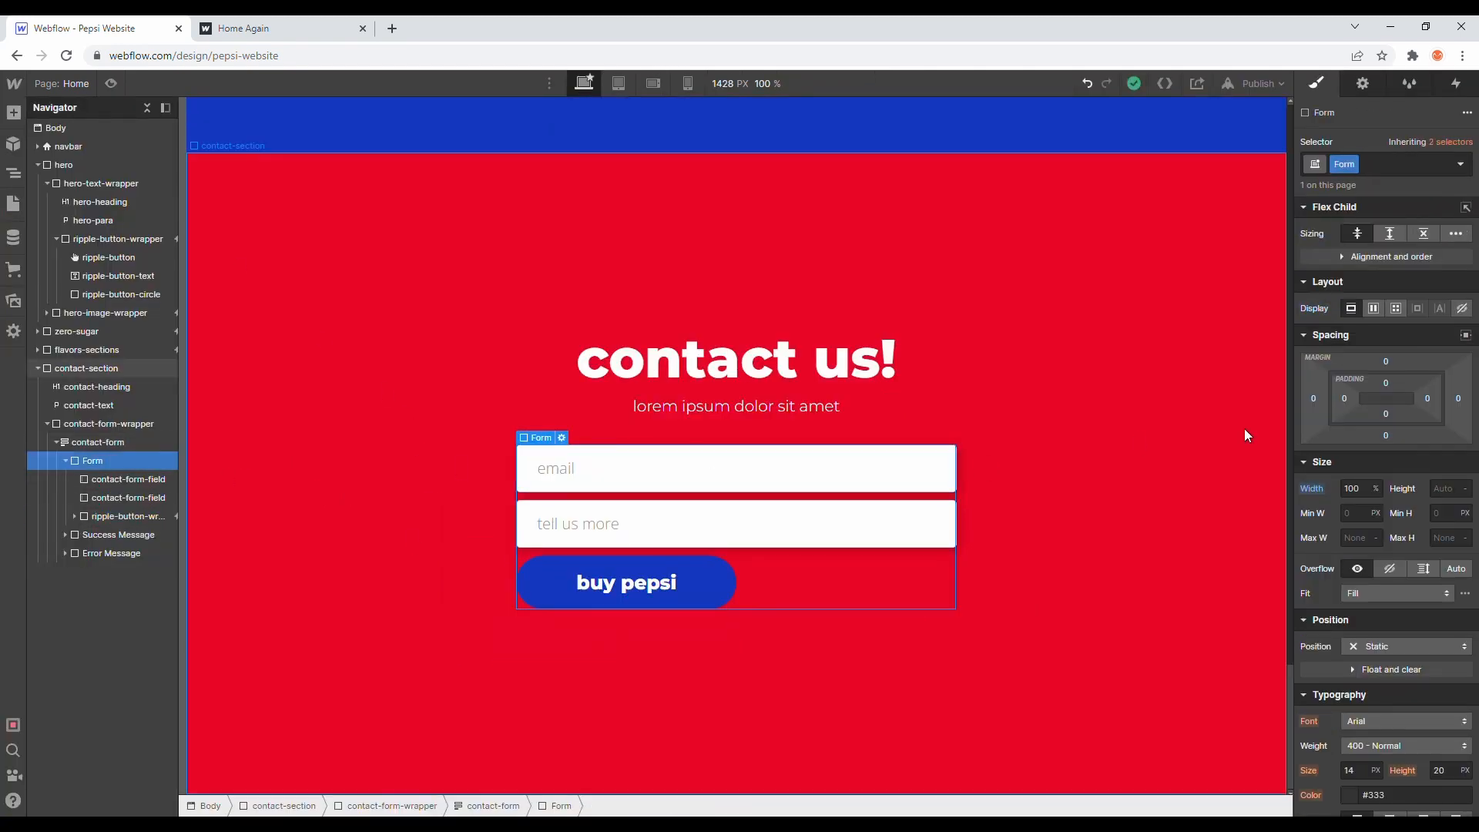
click(1372, 308)
click(1411, 348)
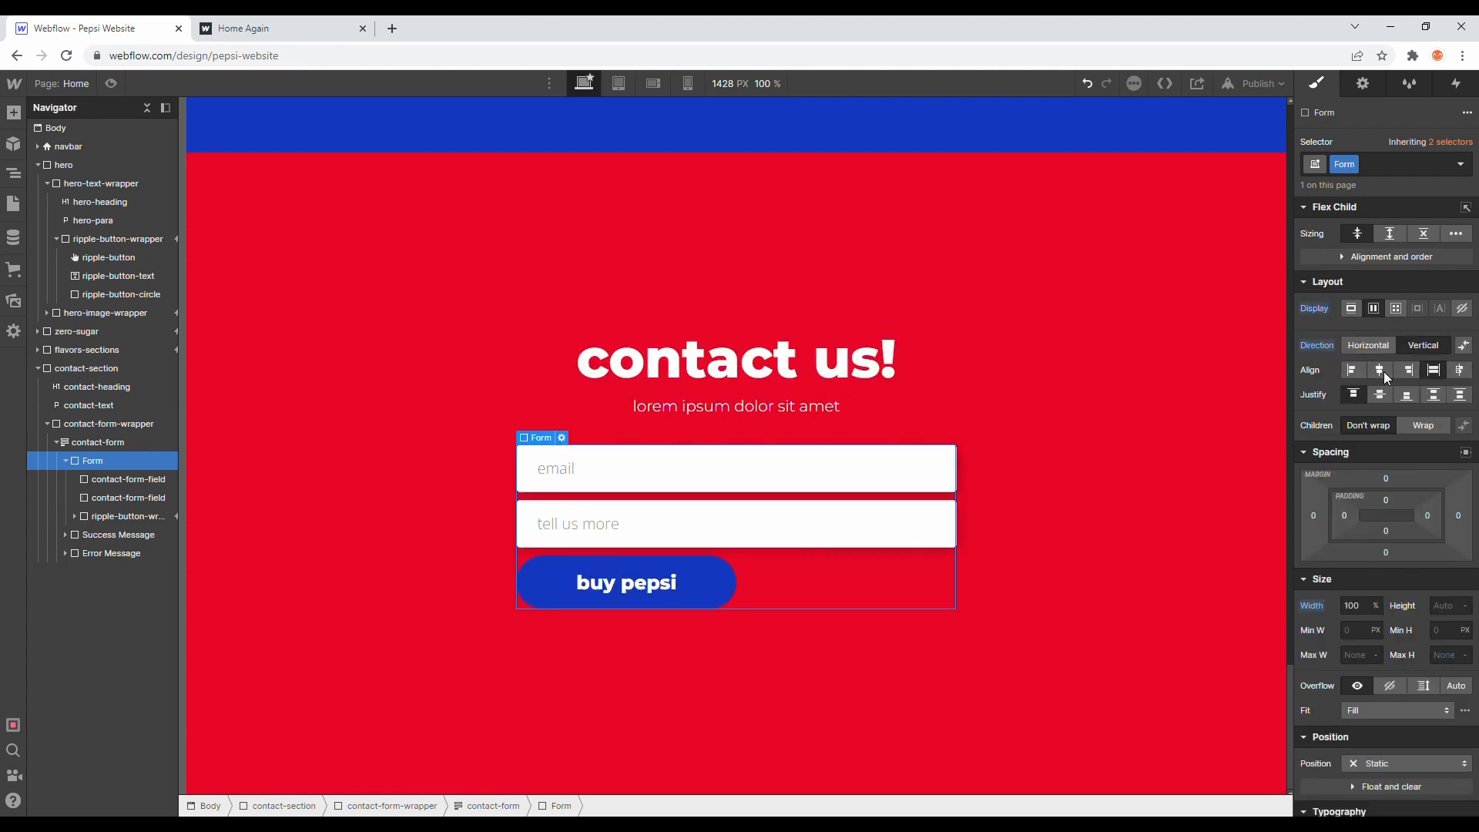
click(1380, 396)
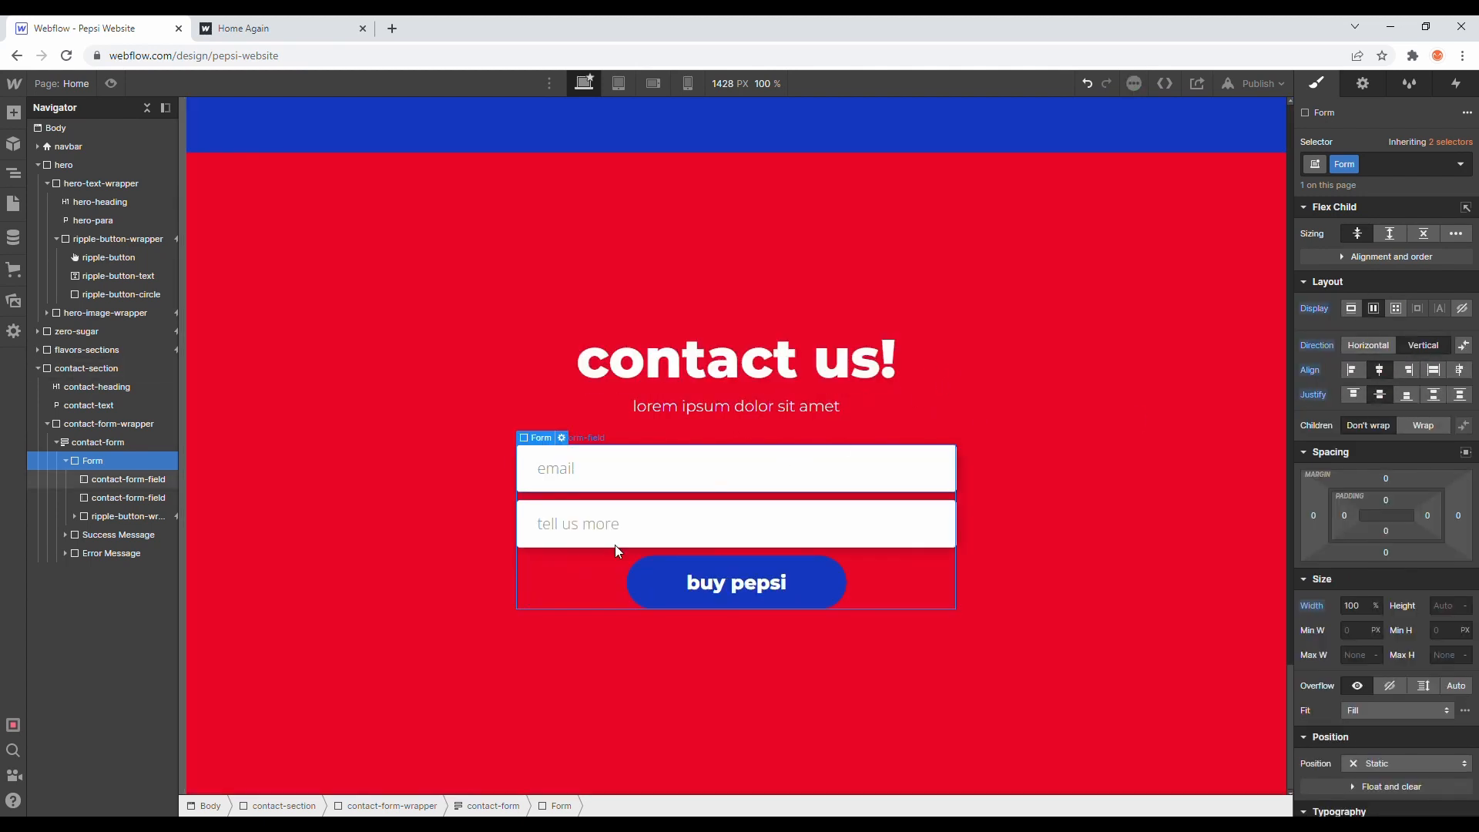
Step: Change the ripple-button-circle's background colour to the Dark Blue swatch and preview the contact button's hover ripple
click(677, 576)
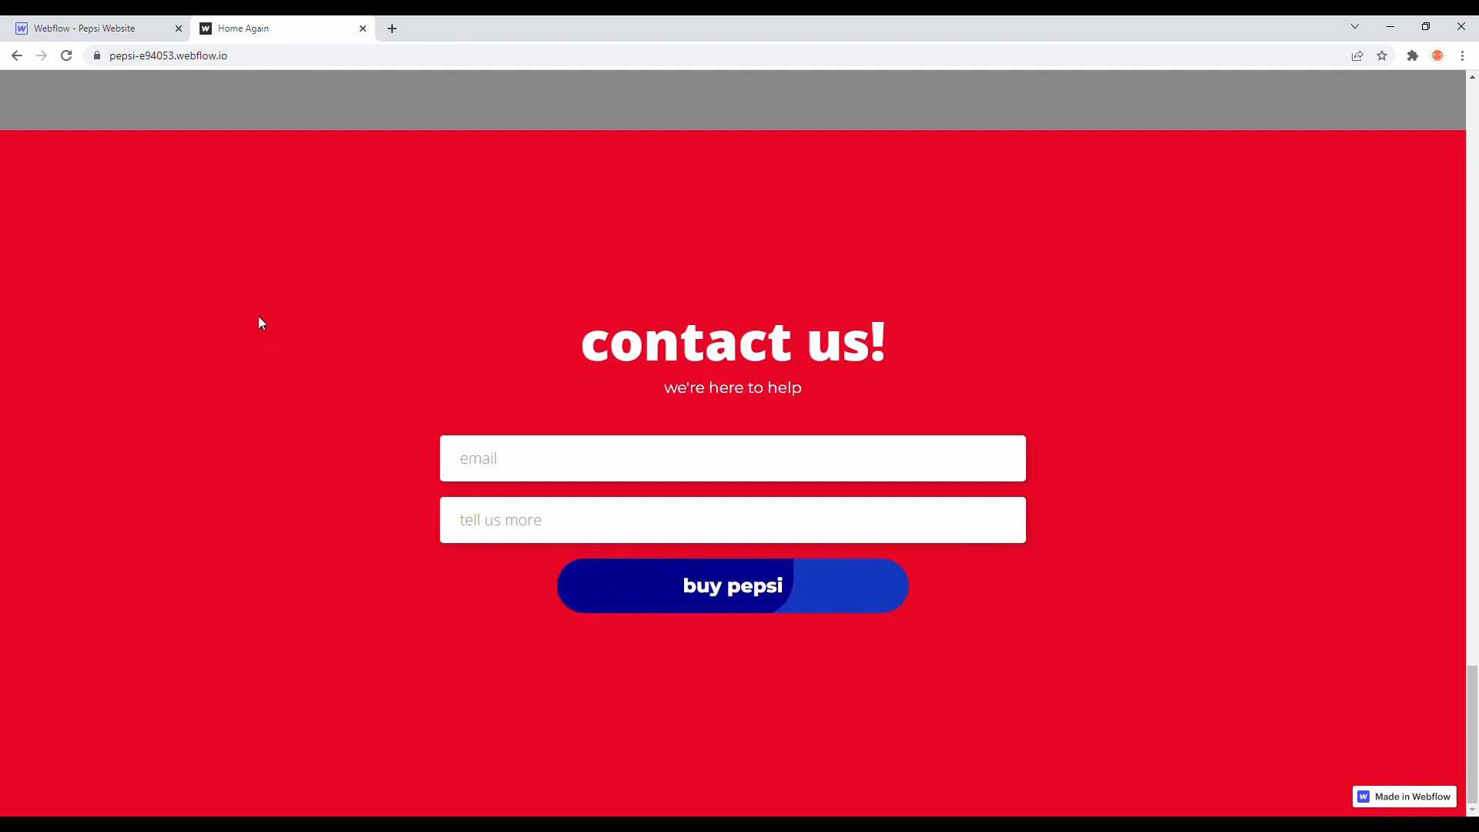
click(77, 29)
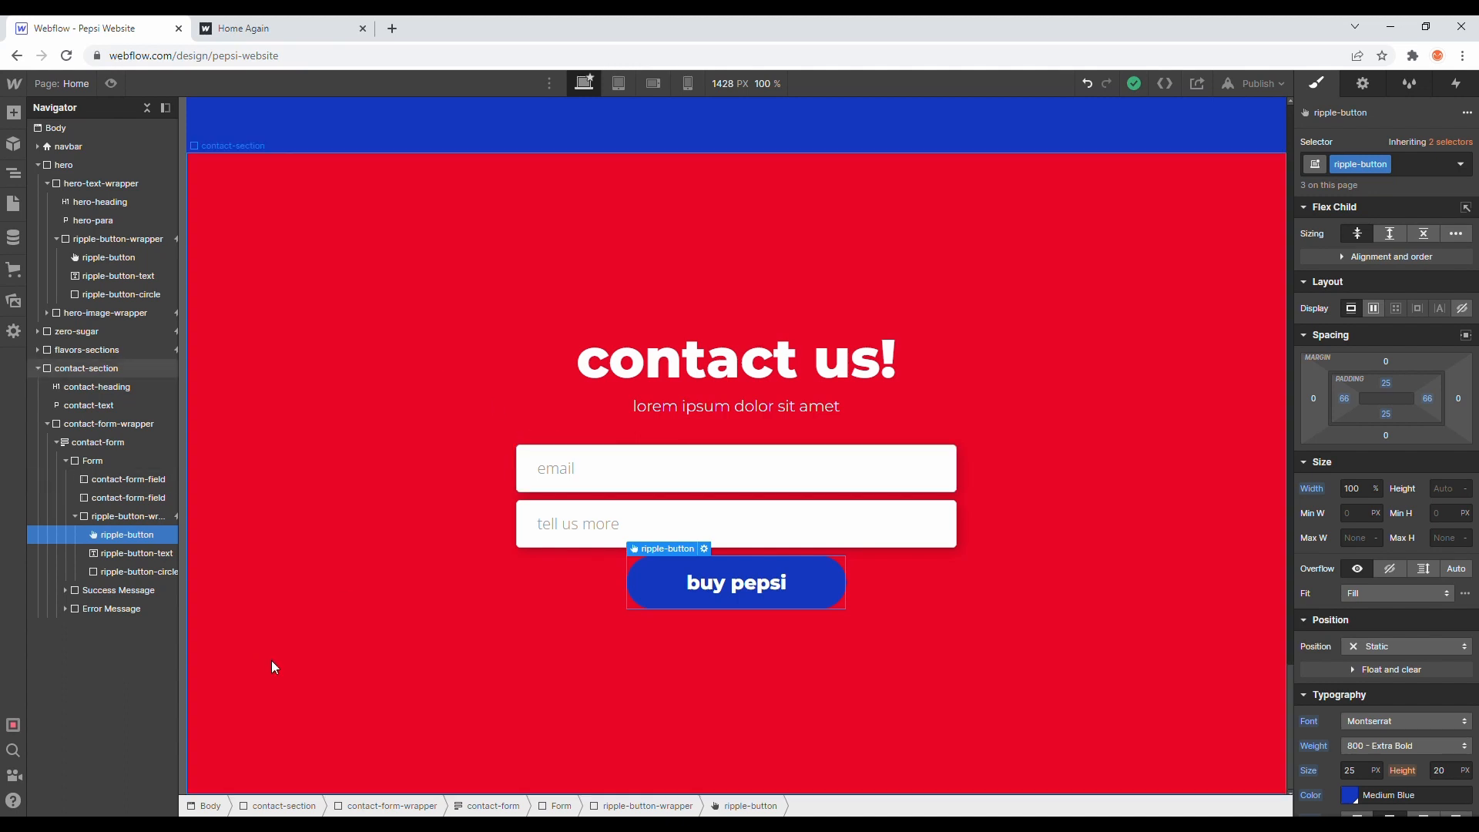
click(134, 571)
scroll(1423, 539, down, 6)
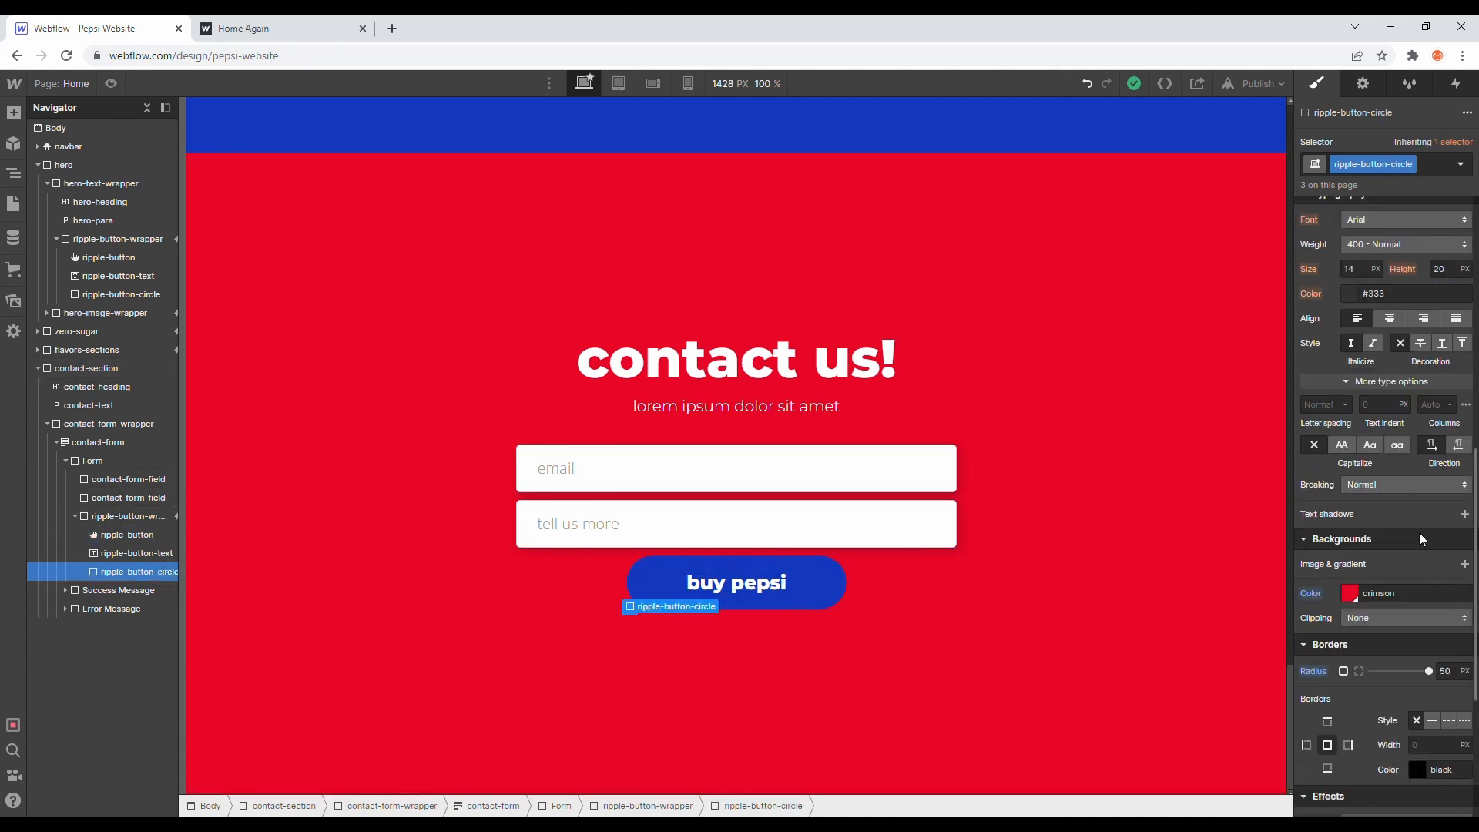
scroll(1402, 539, down, 1)
click(1352, 520)
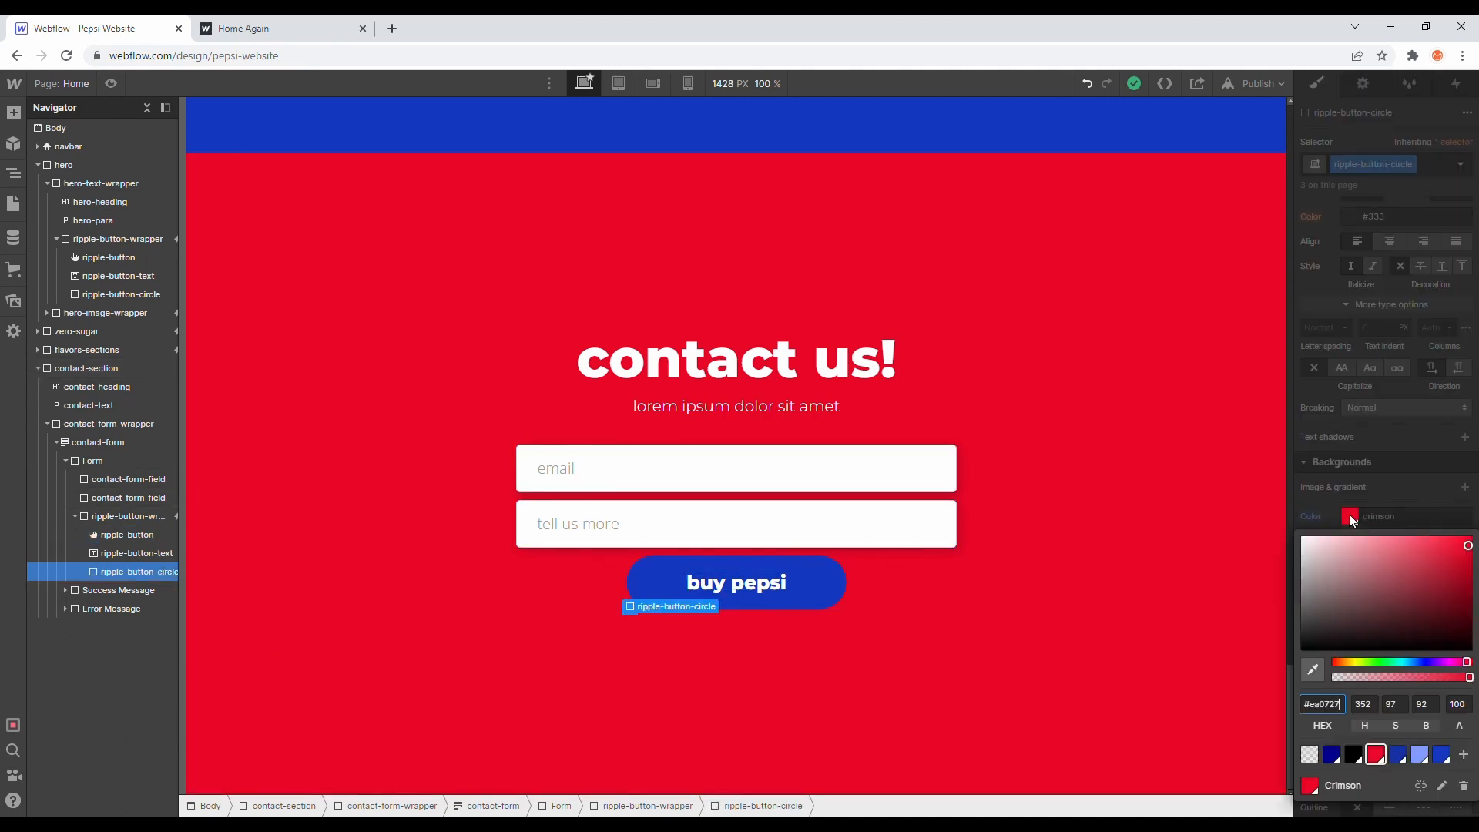
click(1332, 754)
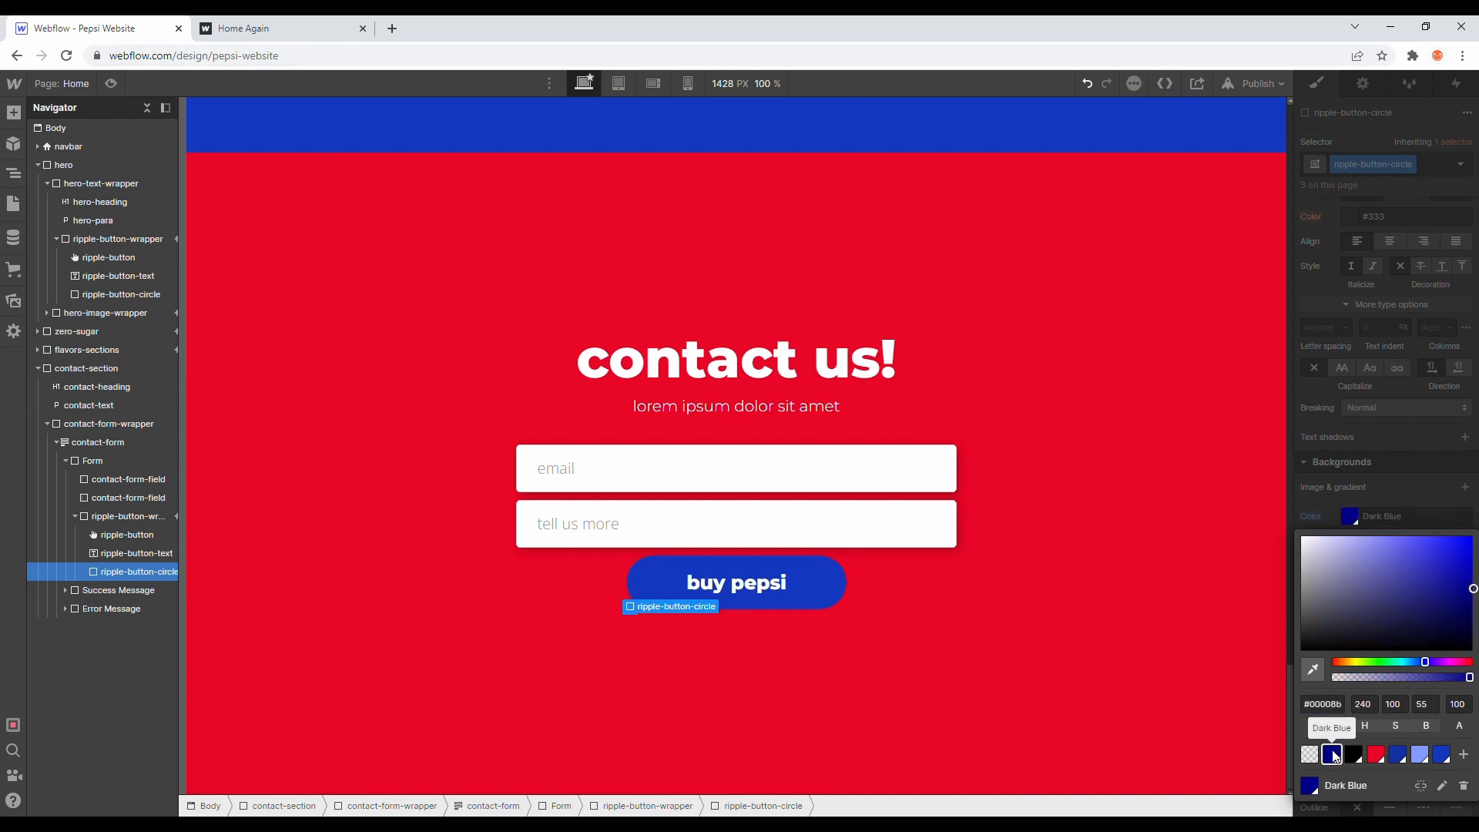
key(Escape)
click(111, 83)
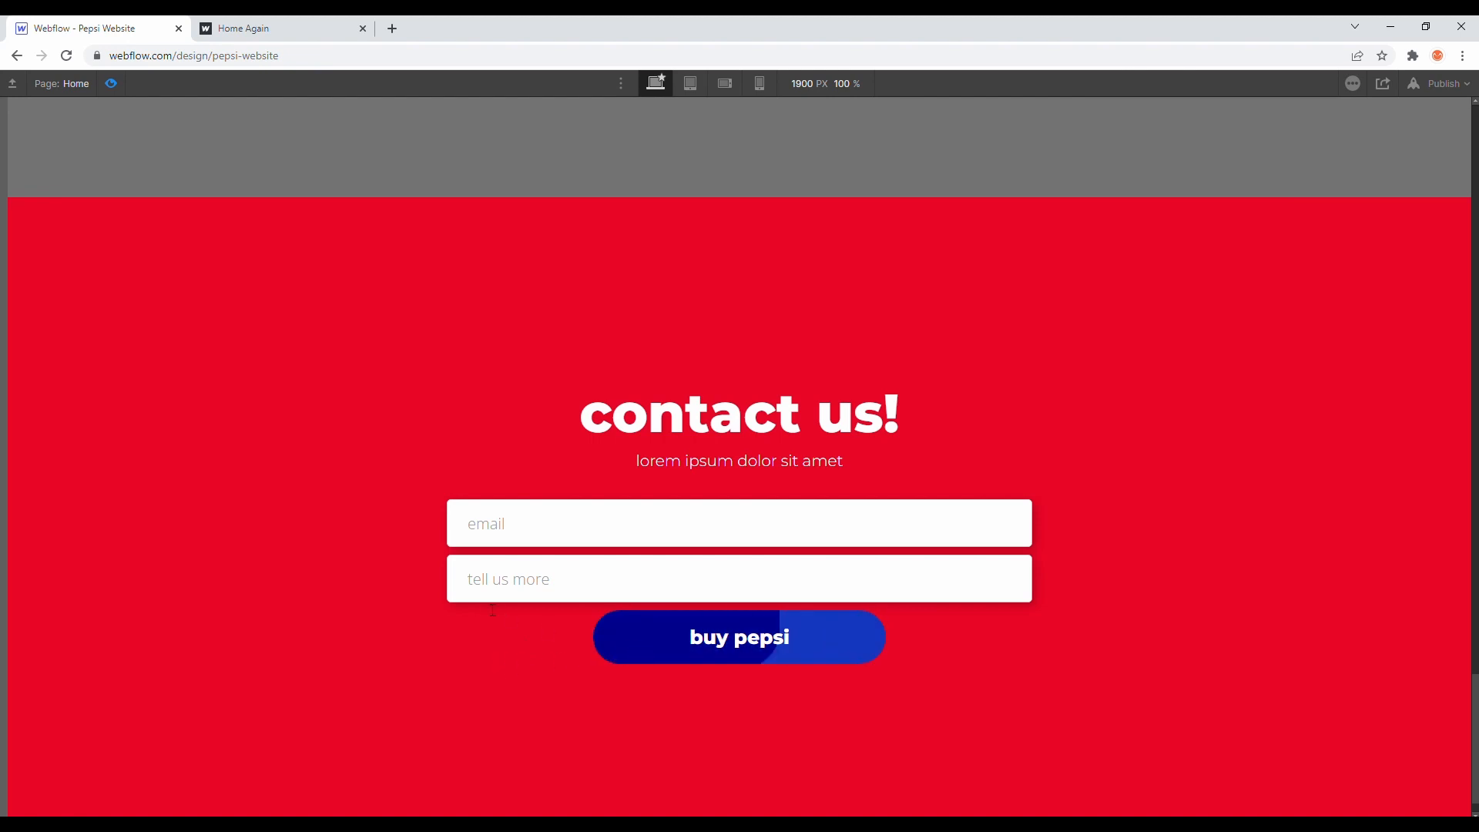
scroll(324, 375, down, 1)
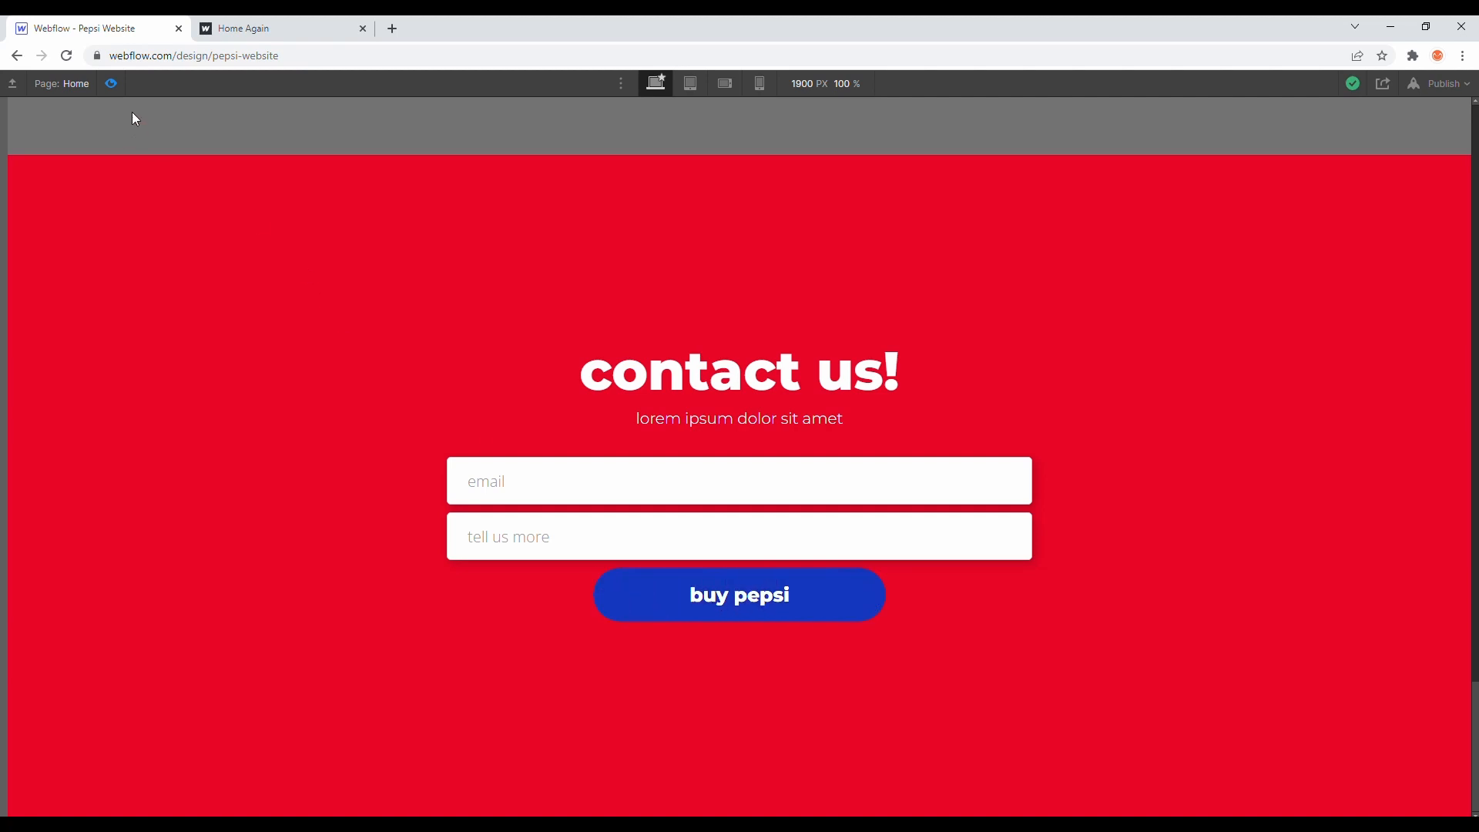
key(ctrl+shift+p)
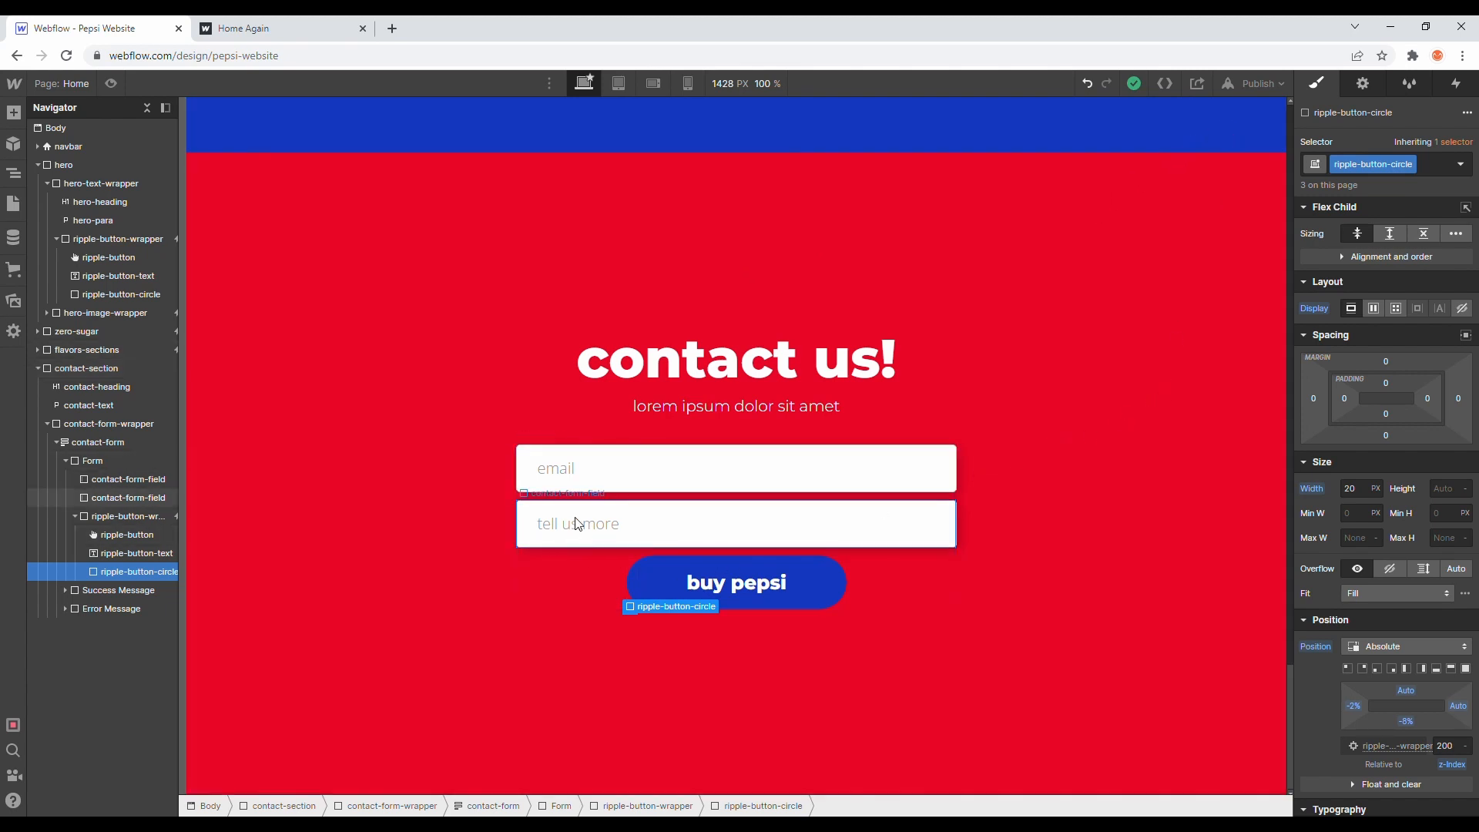
Step: Increase the bottom margin of the contact-form-field class and preview the contact section
click(610, 479)
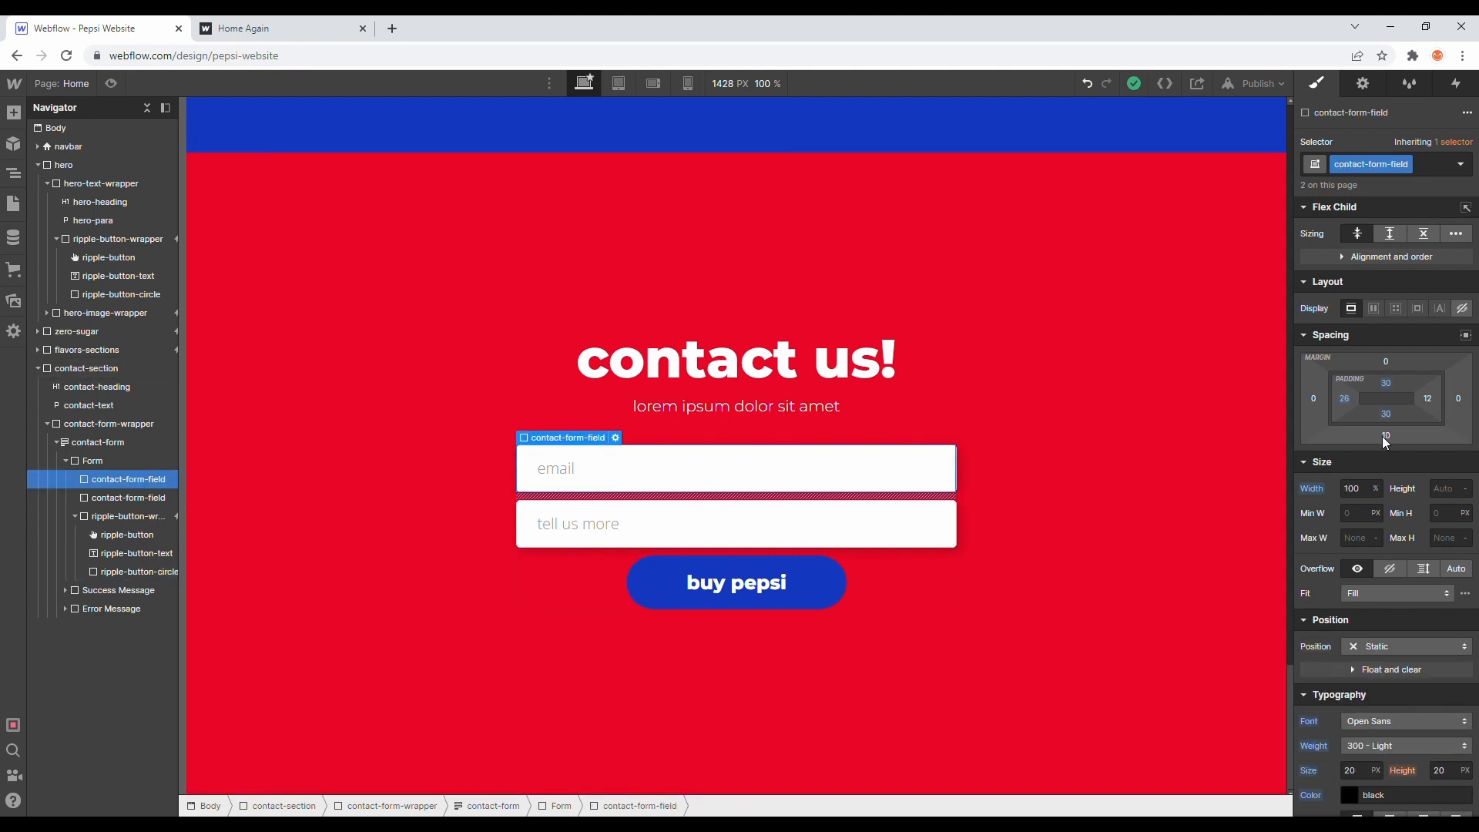
drag(1400, 449, 1400, 439)
click(1008, 455)
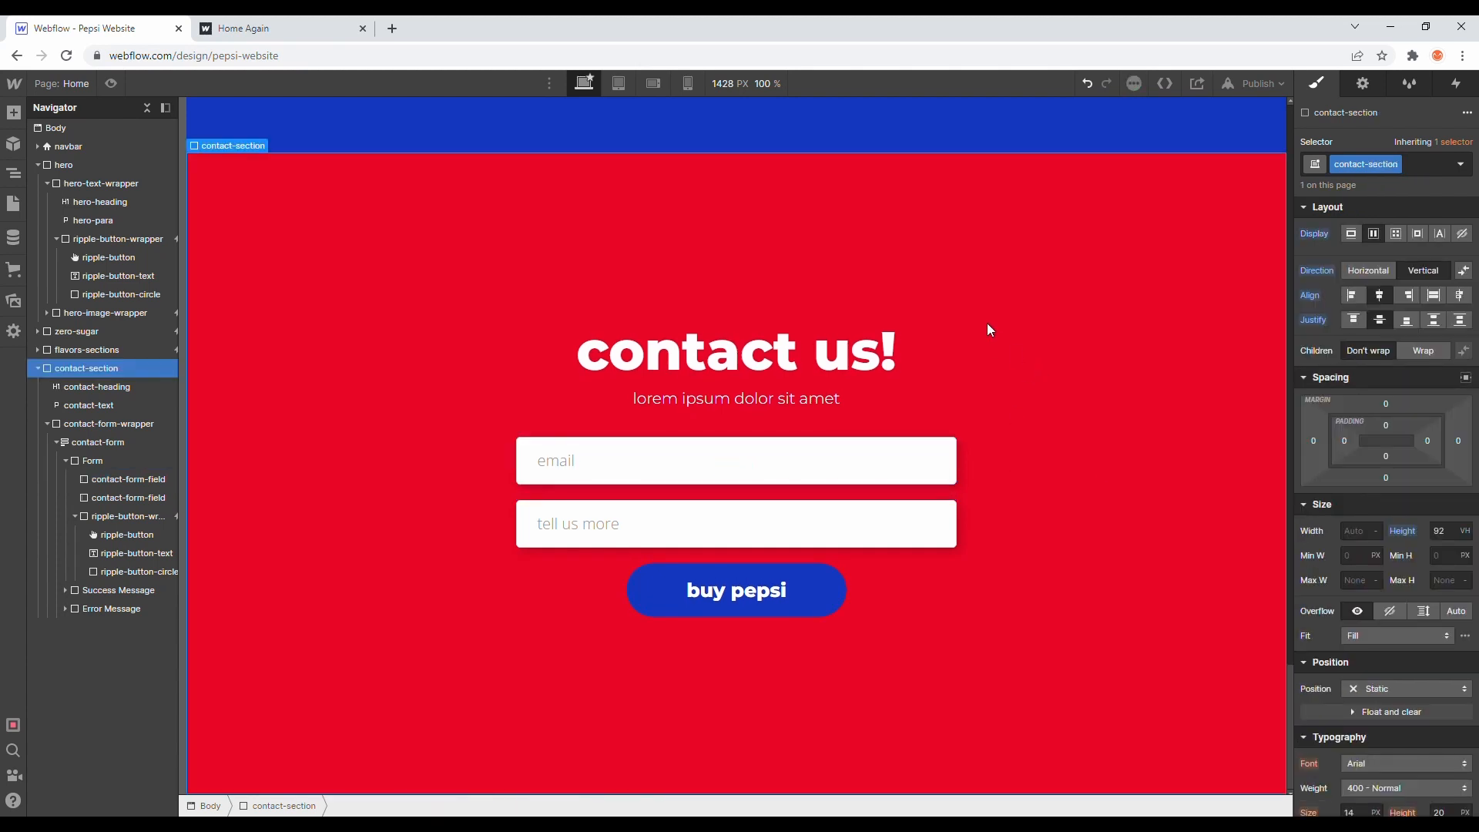
click(110, 84)
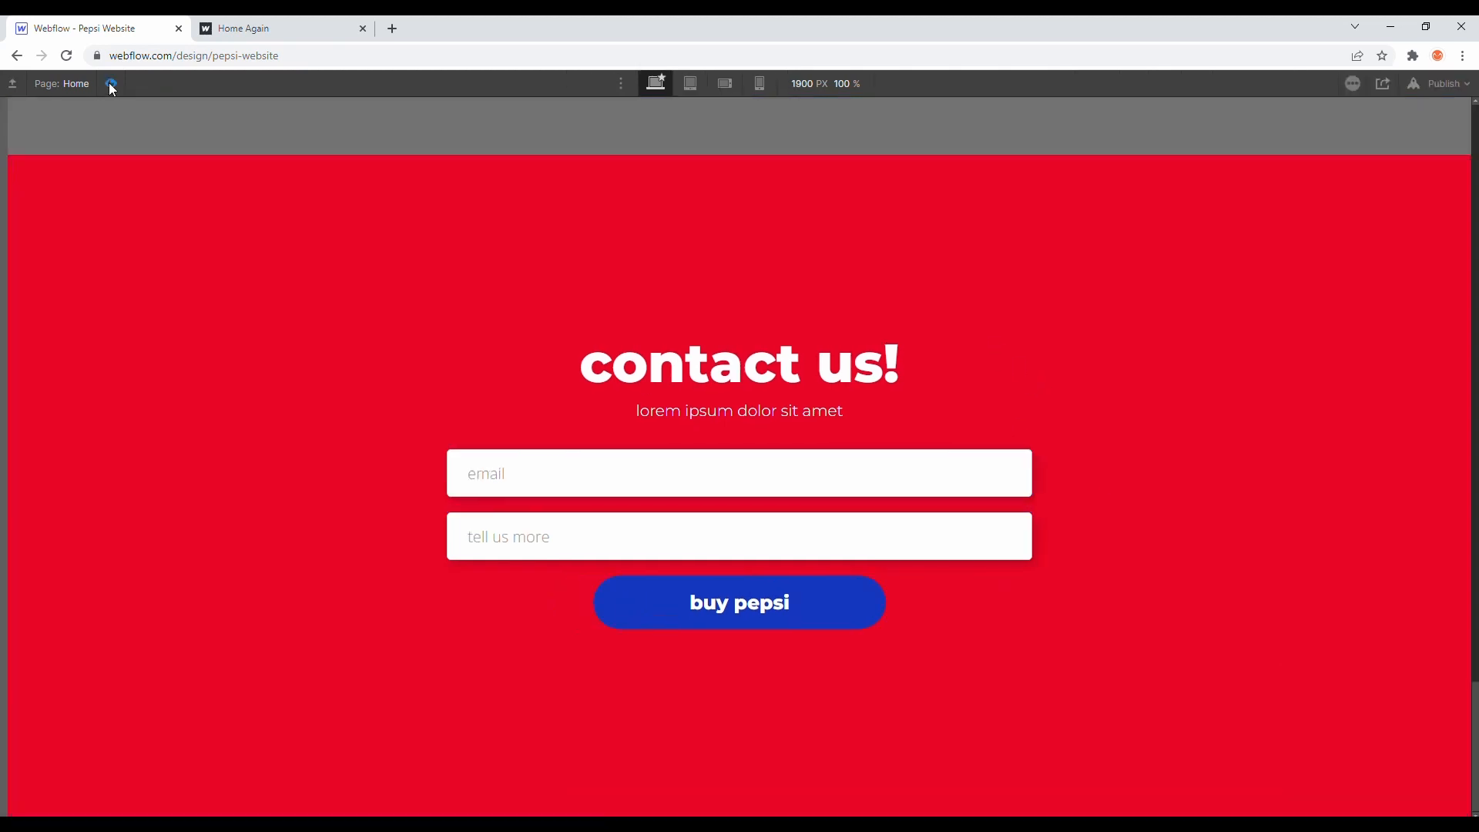
Step: Test the previewed contact form by entering sample text in the email and "tell us more" fields, and clear both
click(484, 469)
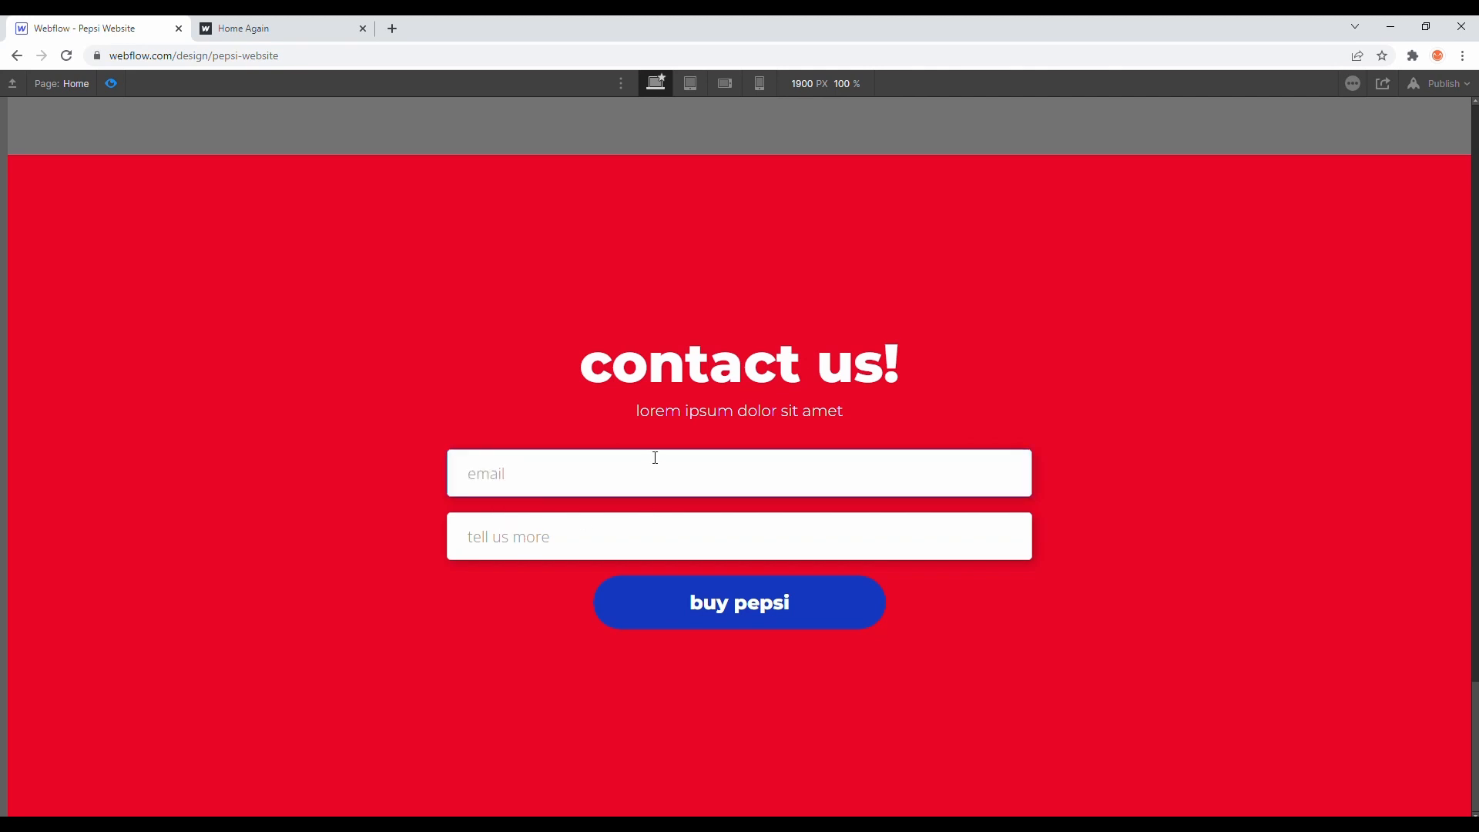
text(fasdfsd)
click(541, 537)
text(asdfasdf)
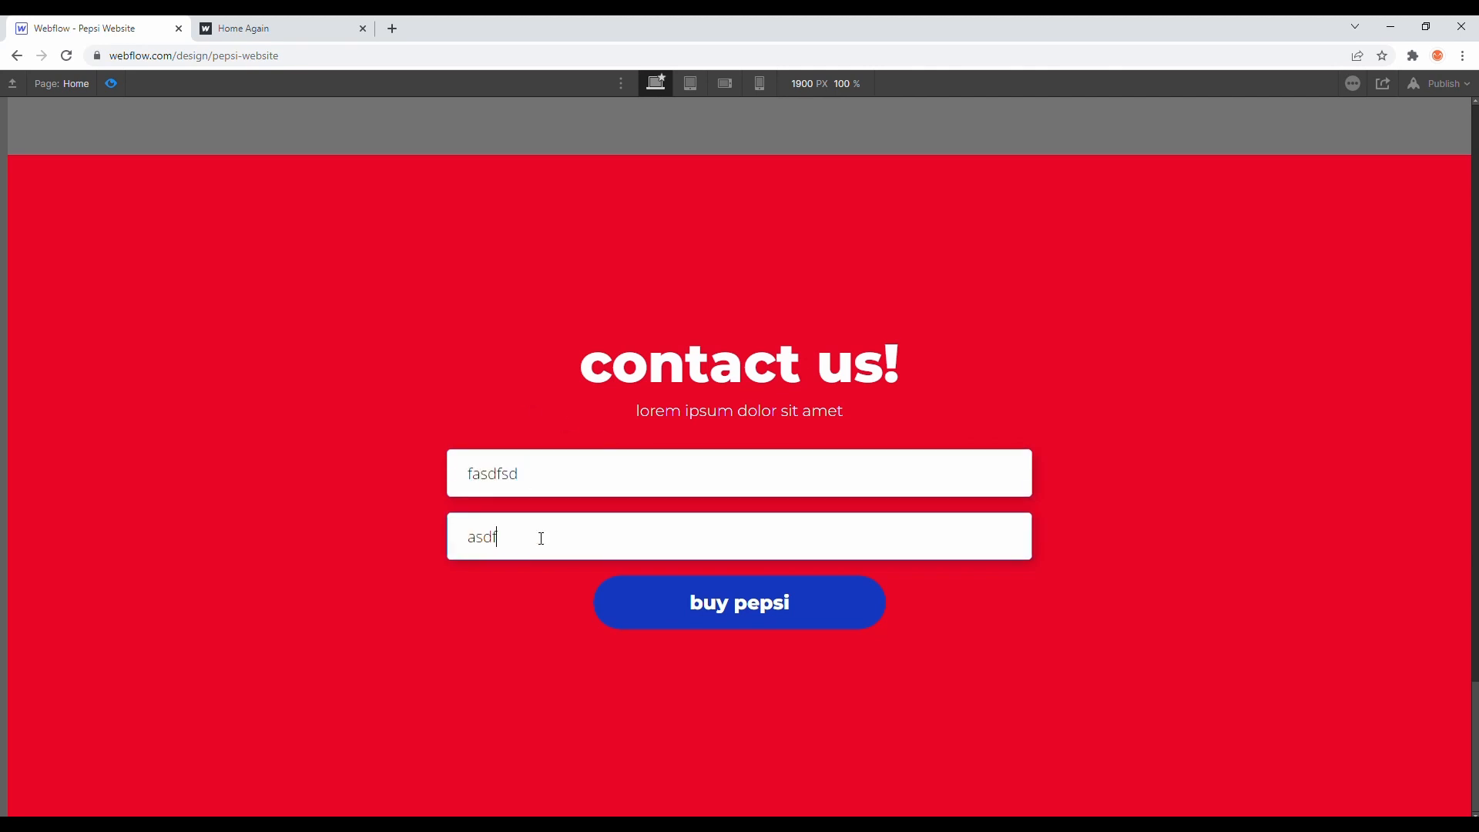
double_click(515, 491)
key(BackSpace)
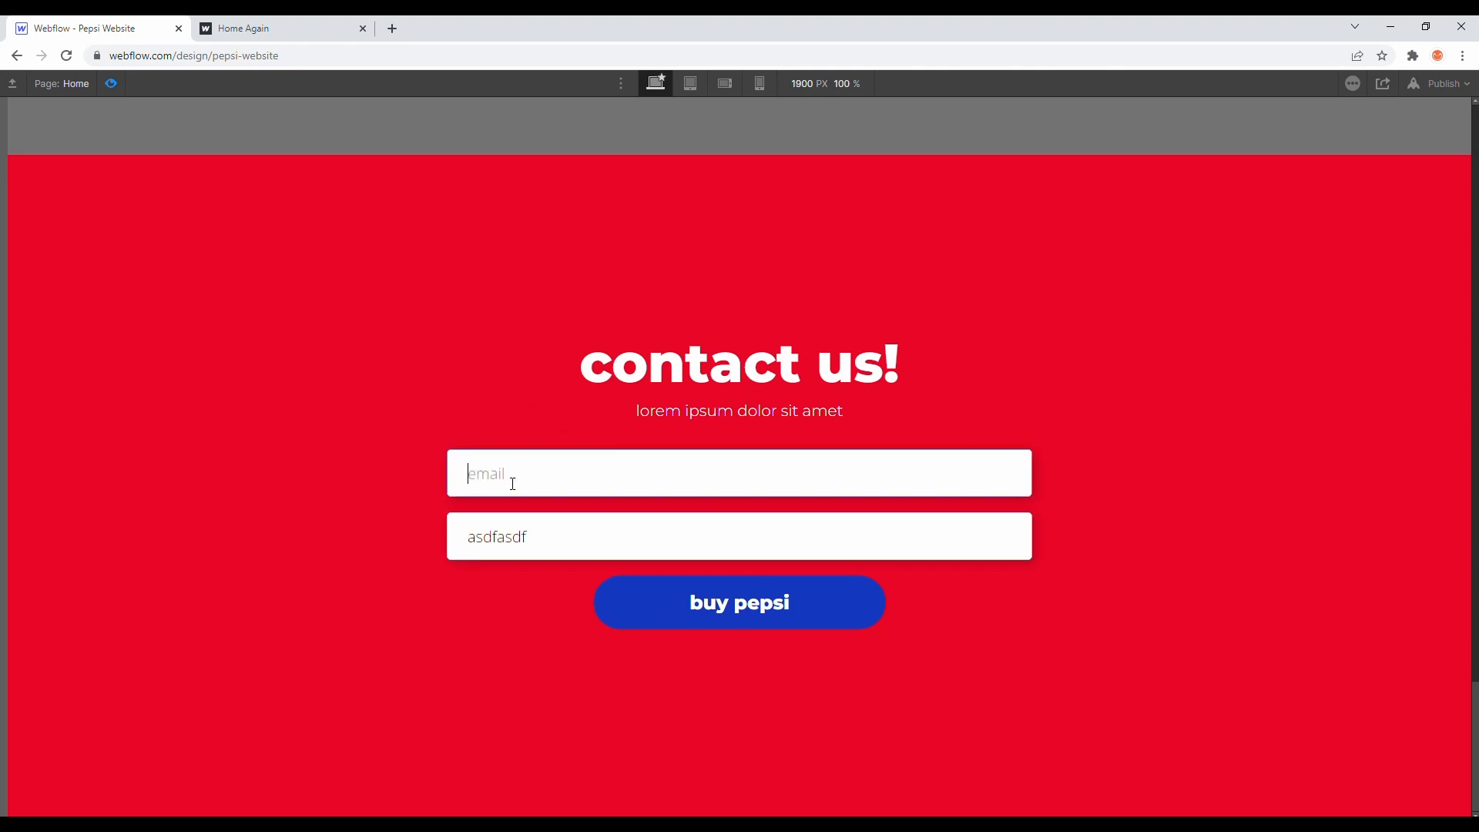
double_click(522, 537)
key(BackSpace)
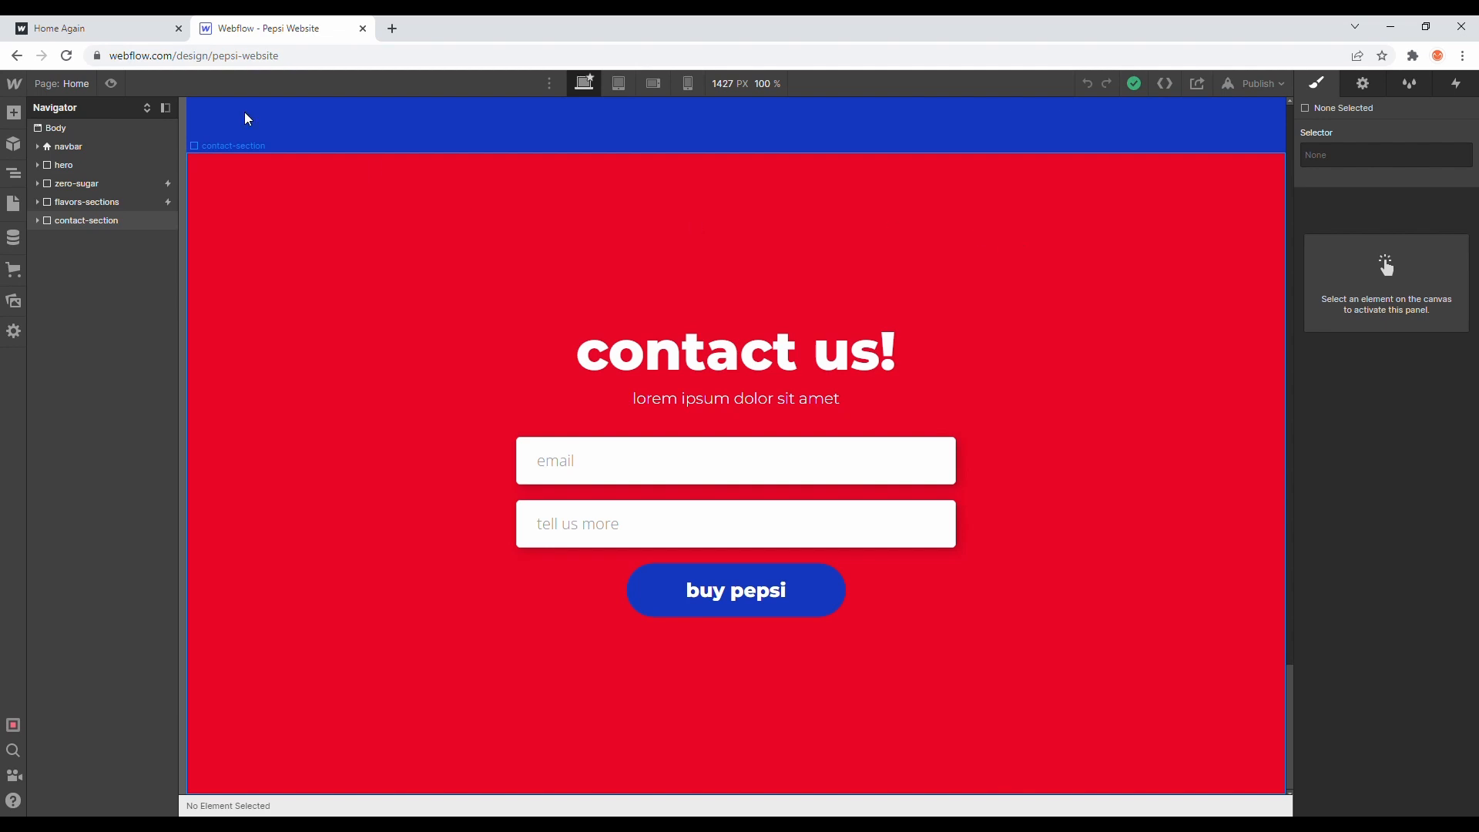
Step: Check the rolling logo on the published reference page and add a While scrolling in view trigger to contact-section
click(85, 28)
scroll(725, 300, down, 7)
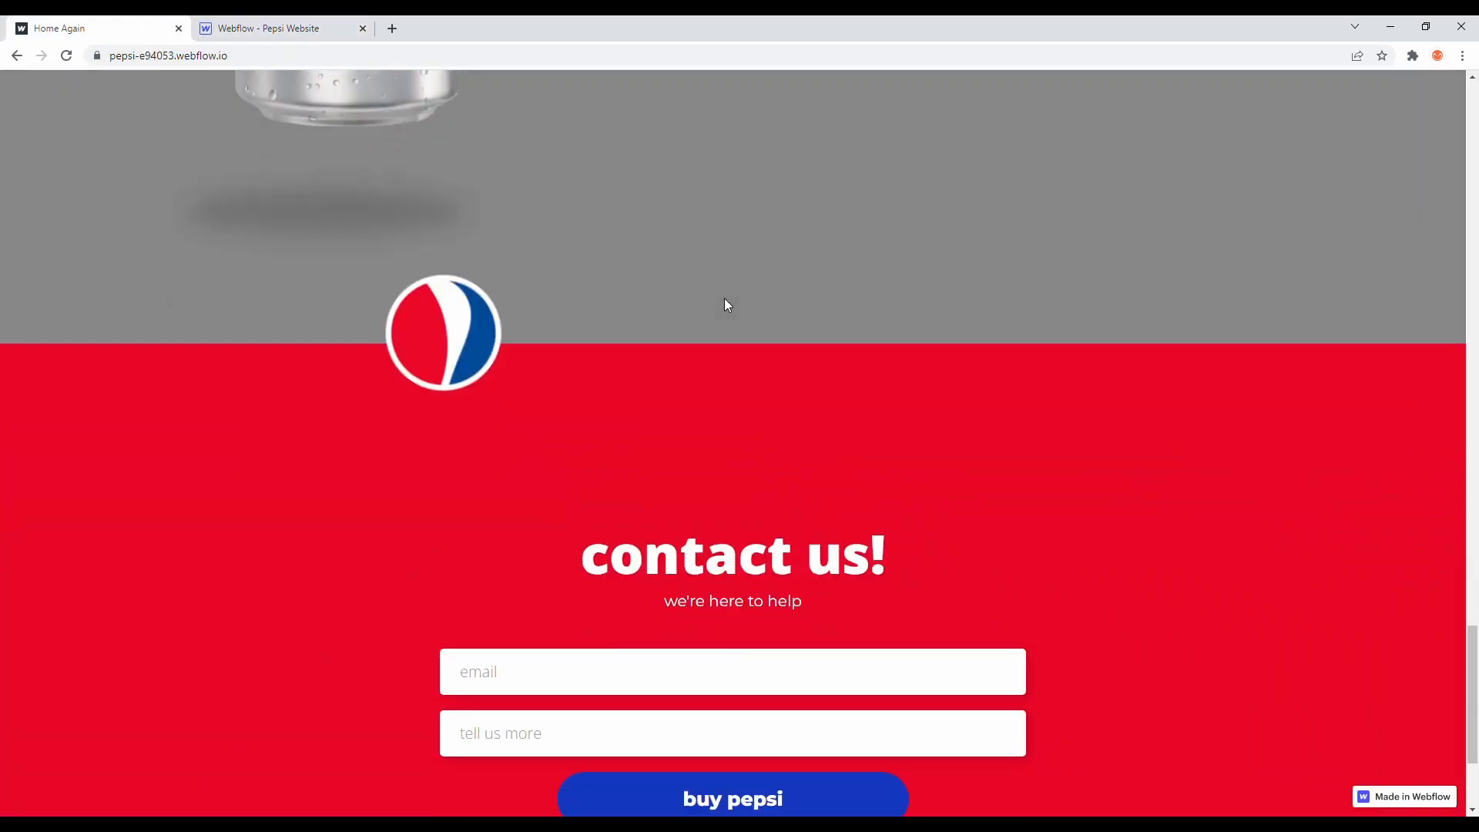
scroll(472, 178, up, 3)
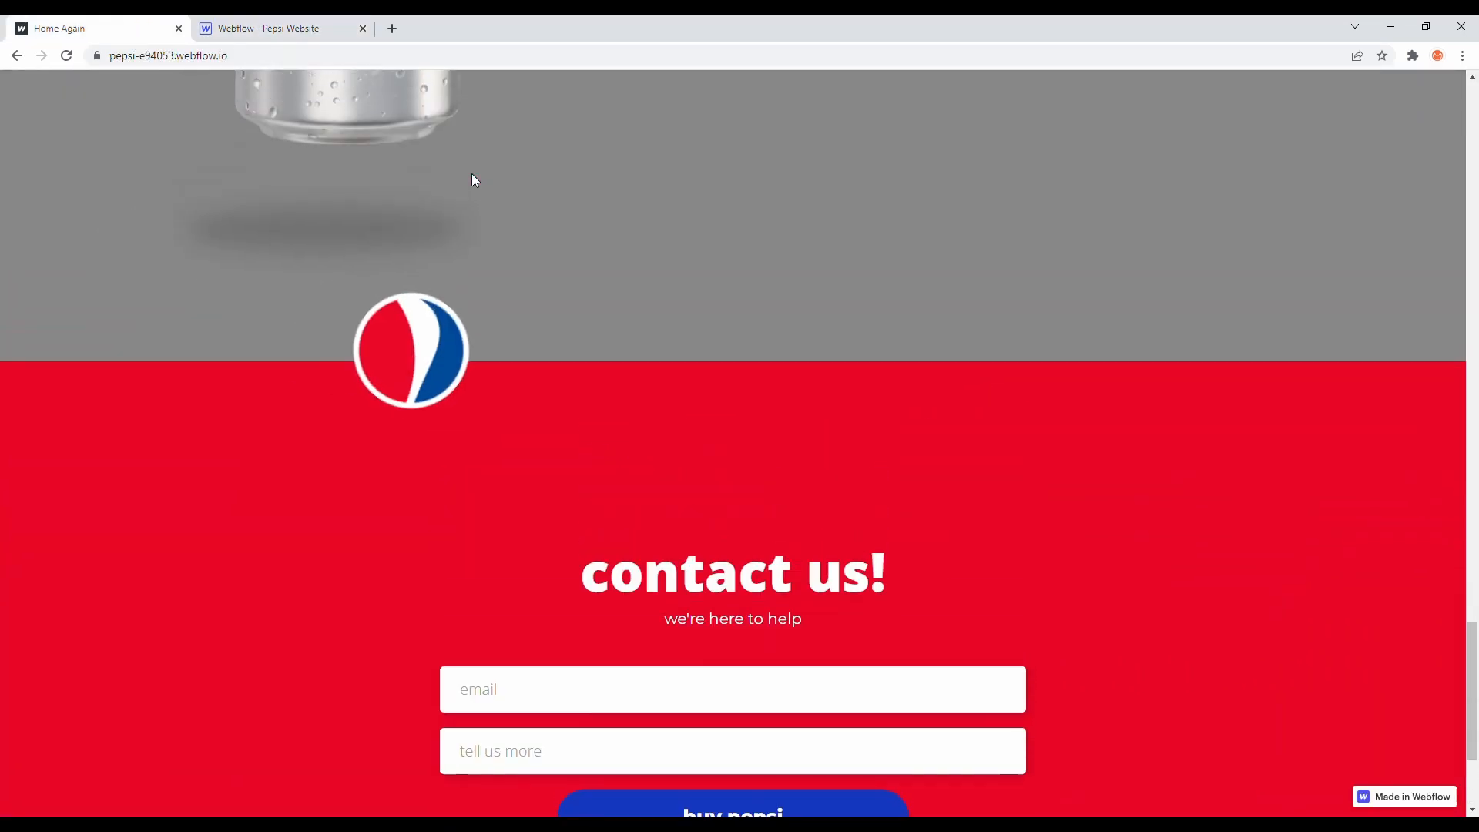
click(270, 27)
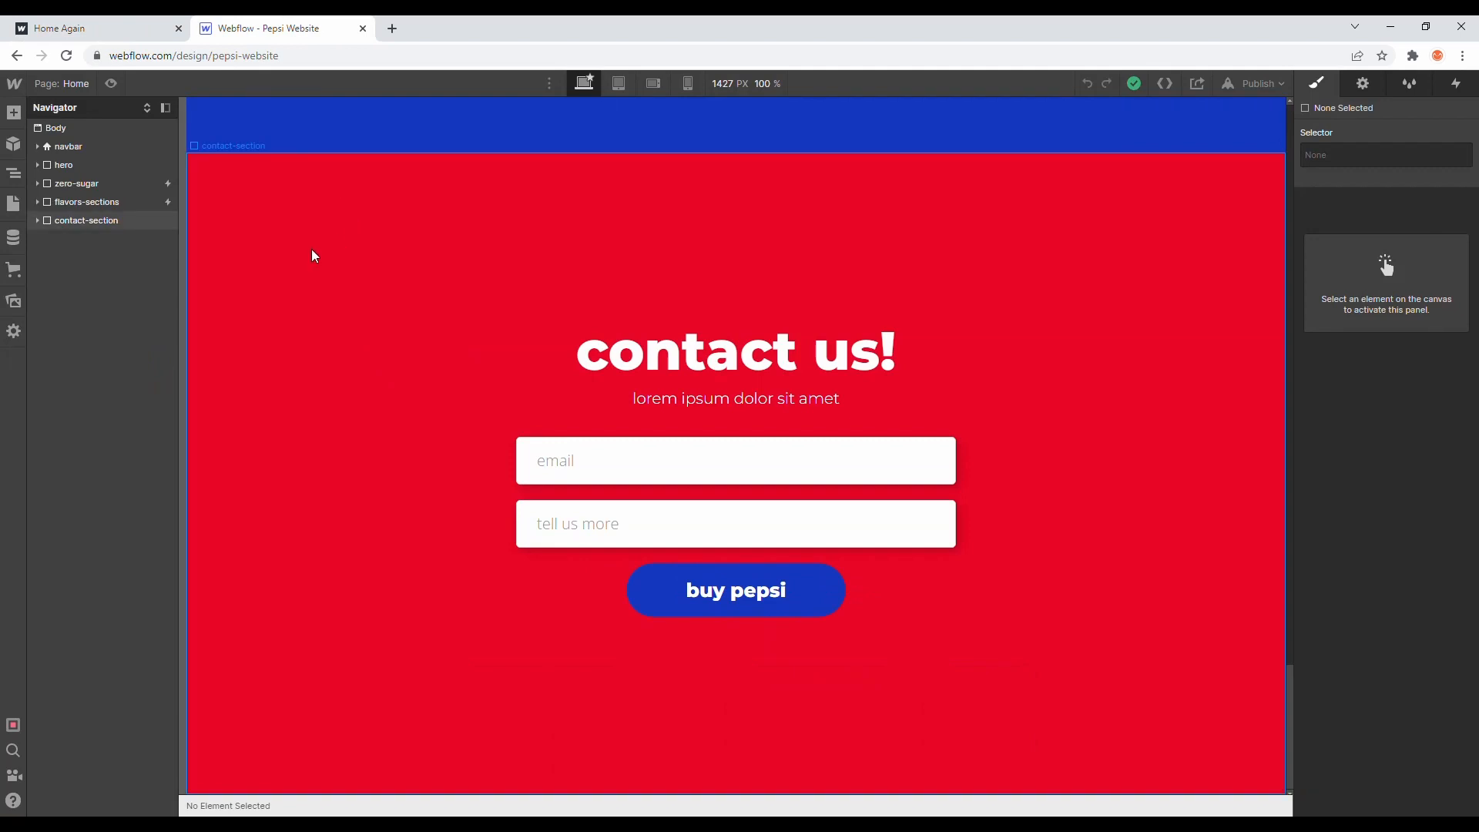
click(35, 222)
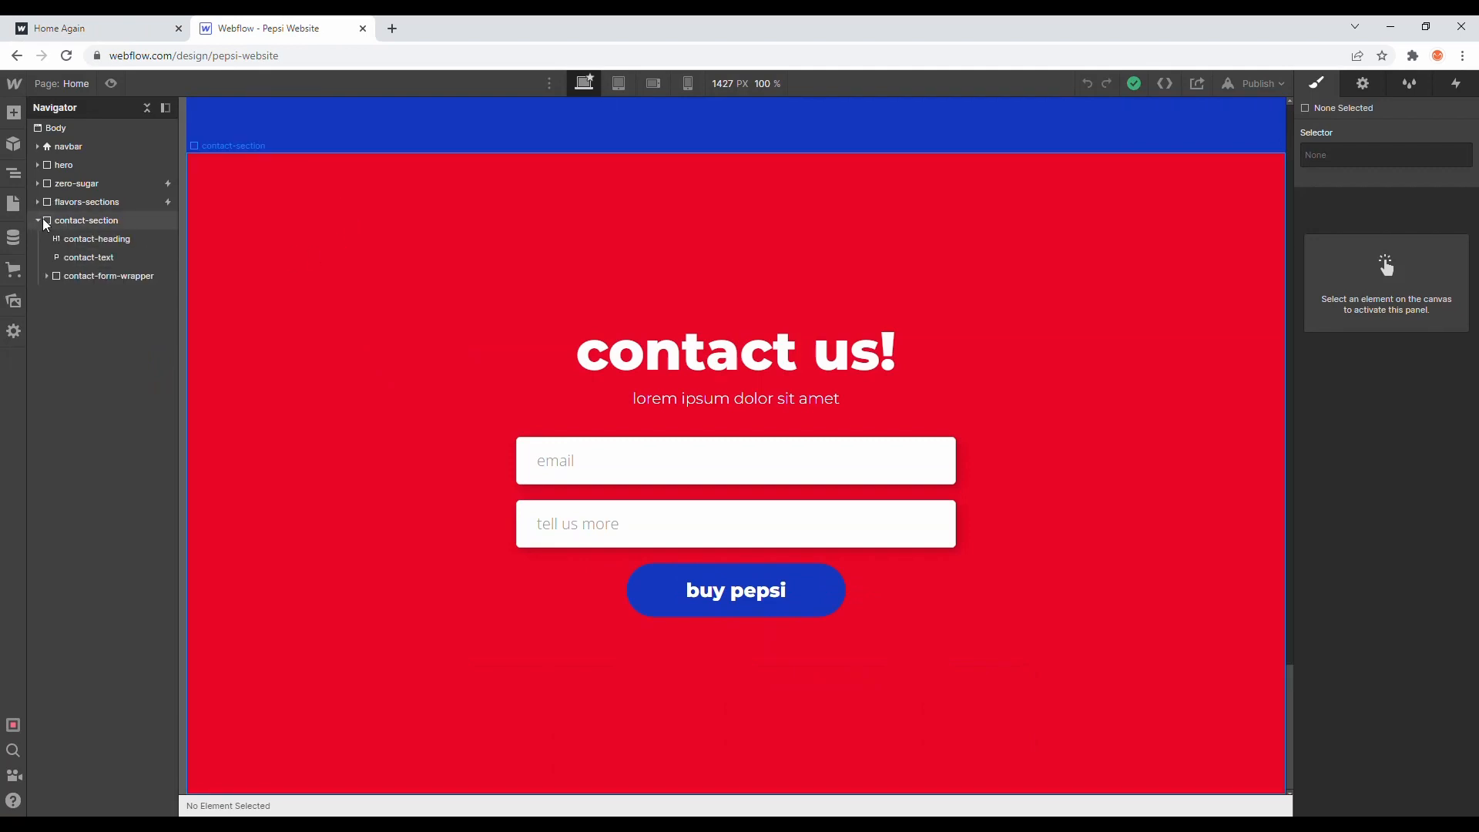
click(559, 214)
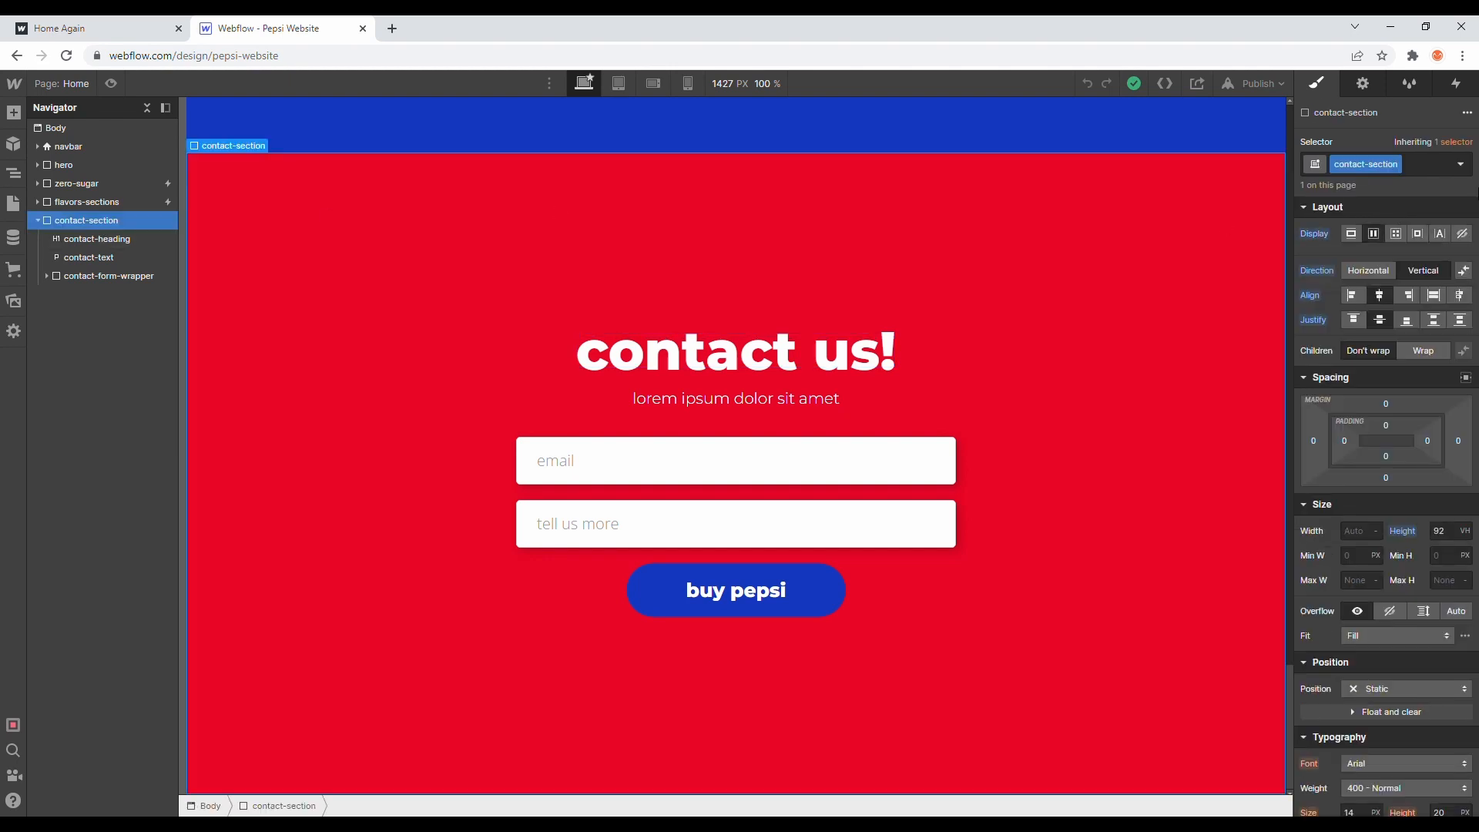
click(1446, 94)
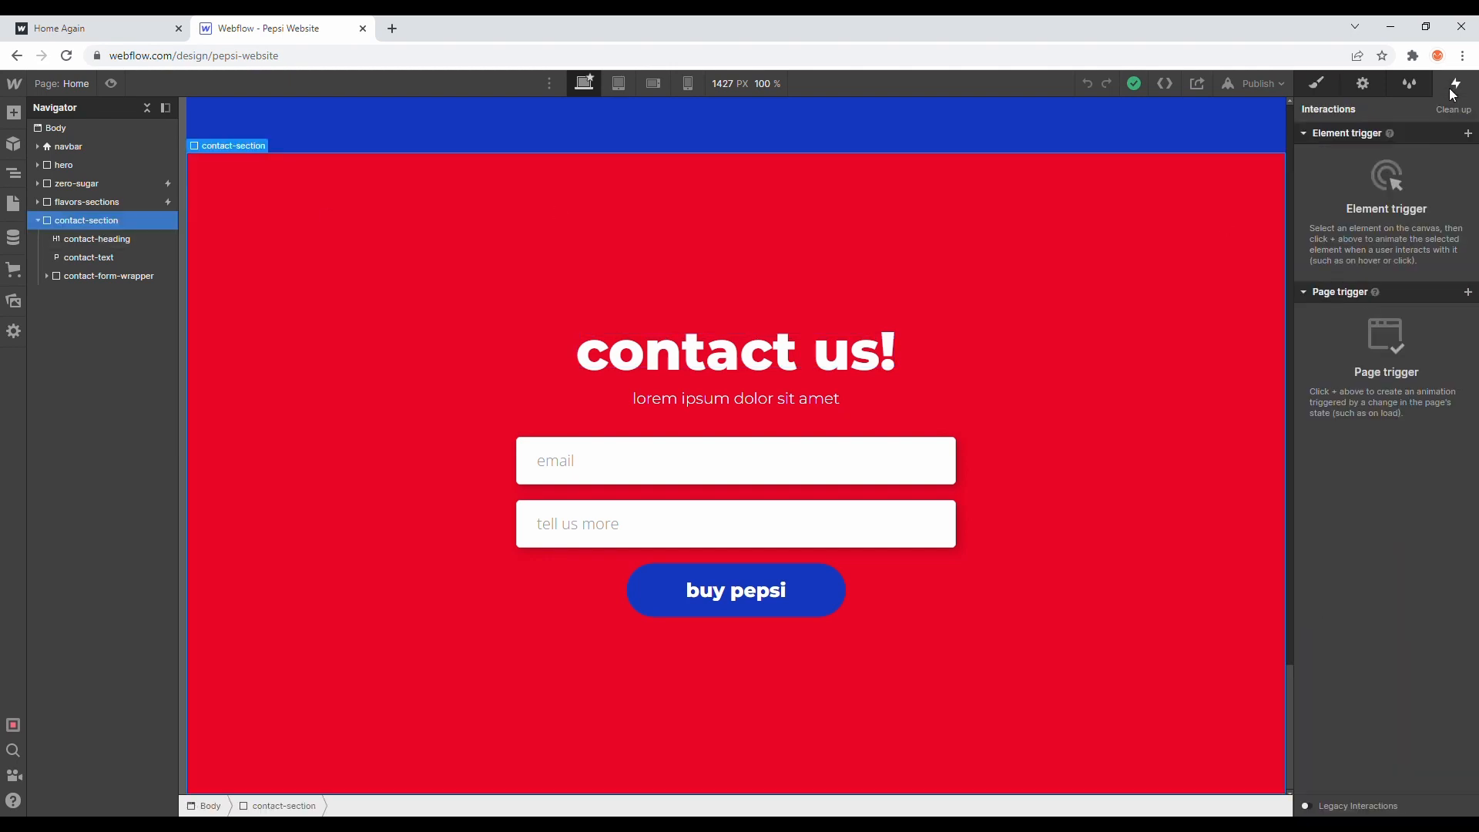
click(1470, 134)
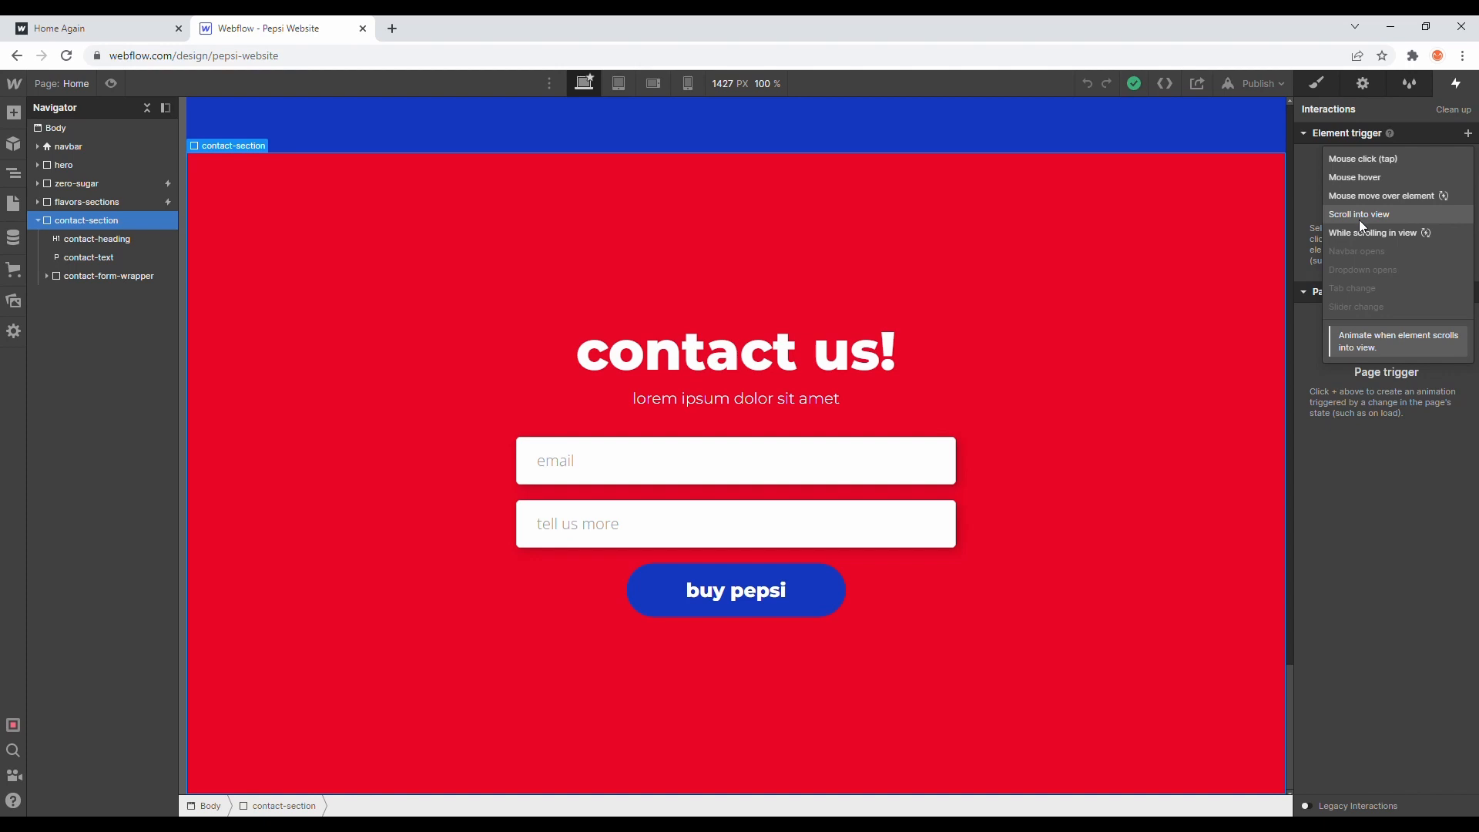
click(1360, 231)
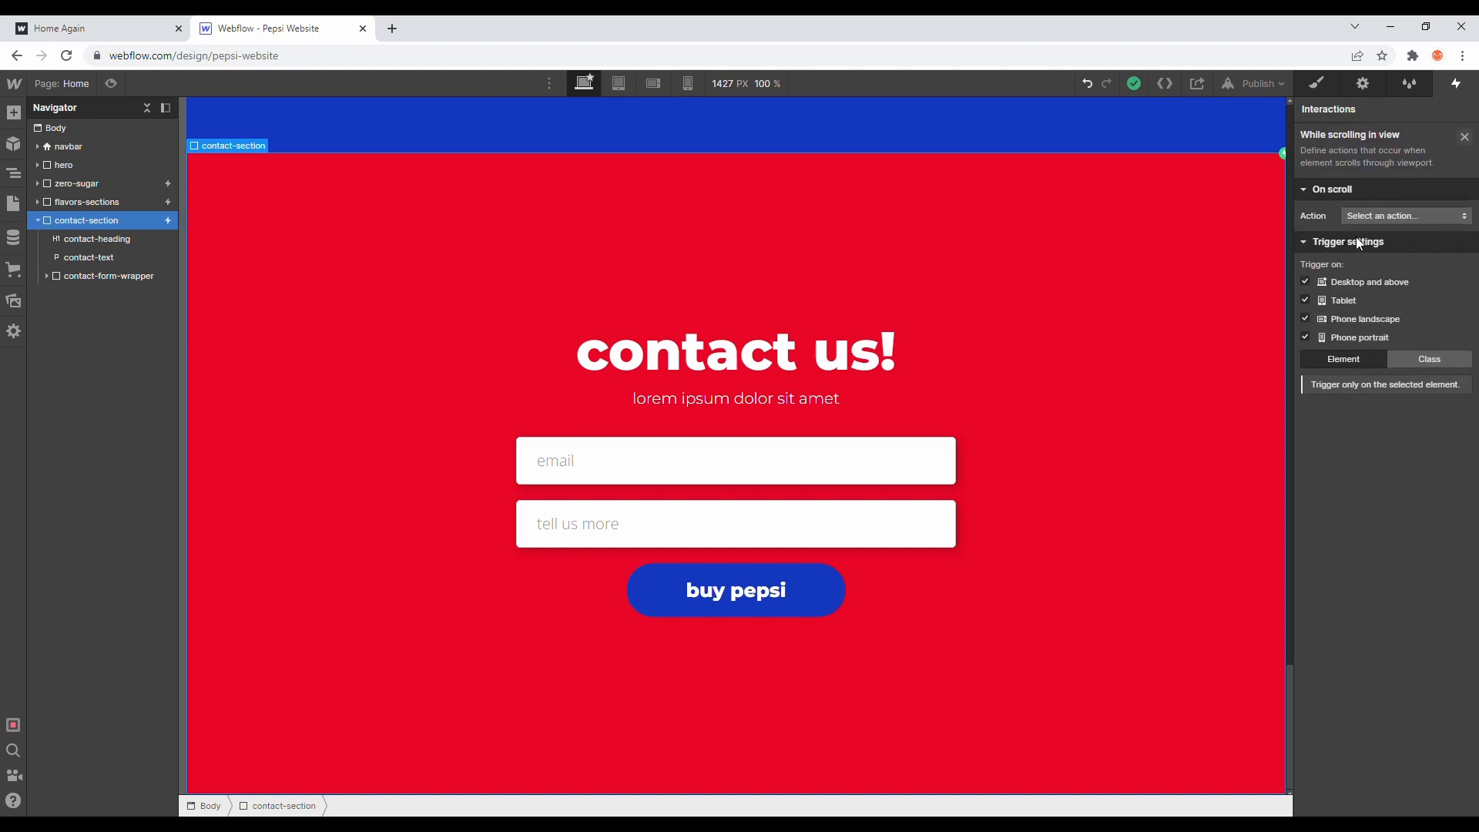
Step: Set the trigger's action to Play scroll animation with a new animation named "contact section scroll"
click(1379, 217)
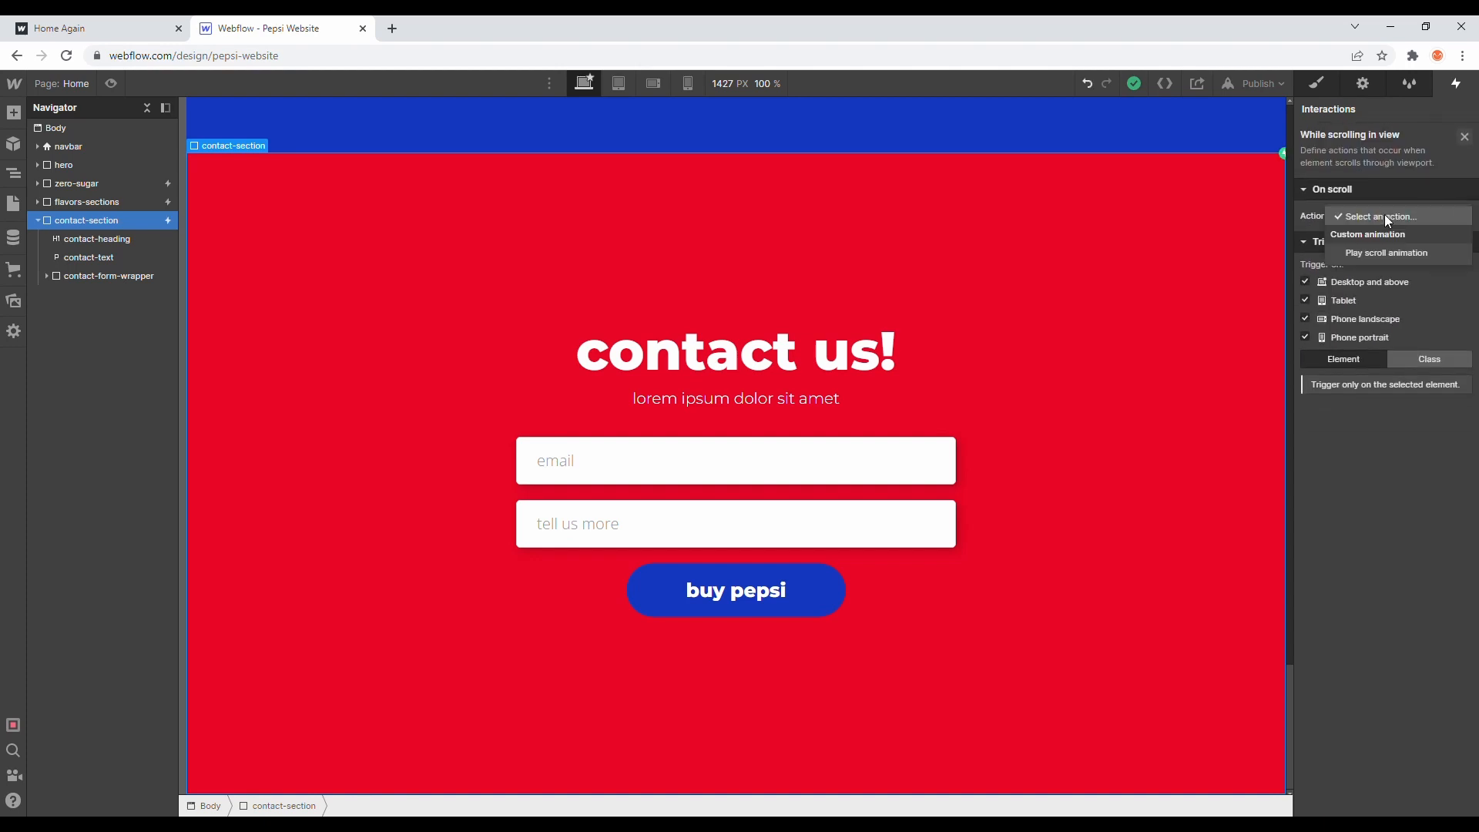
click(1425, 253)
click(1463, 308)
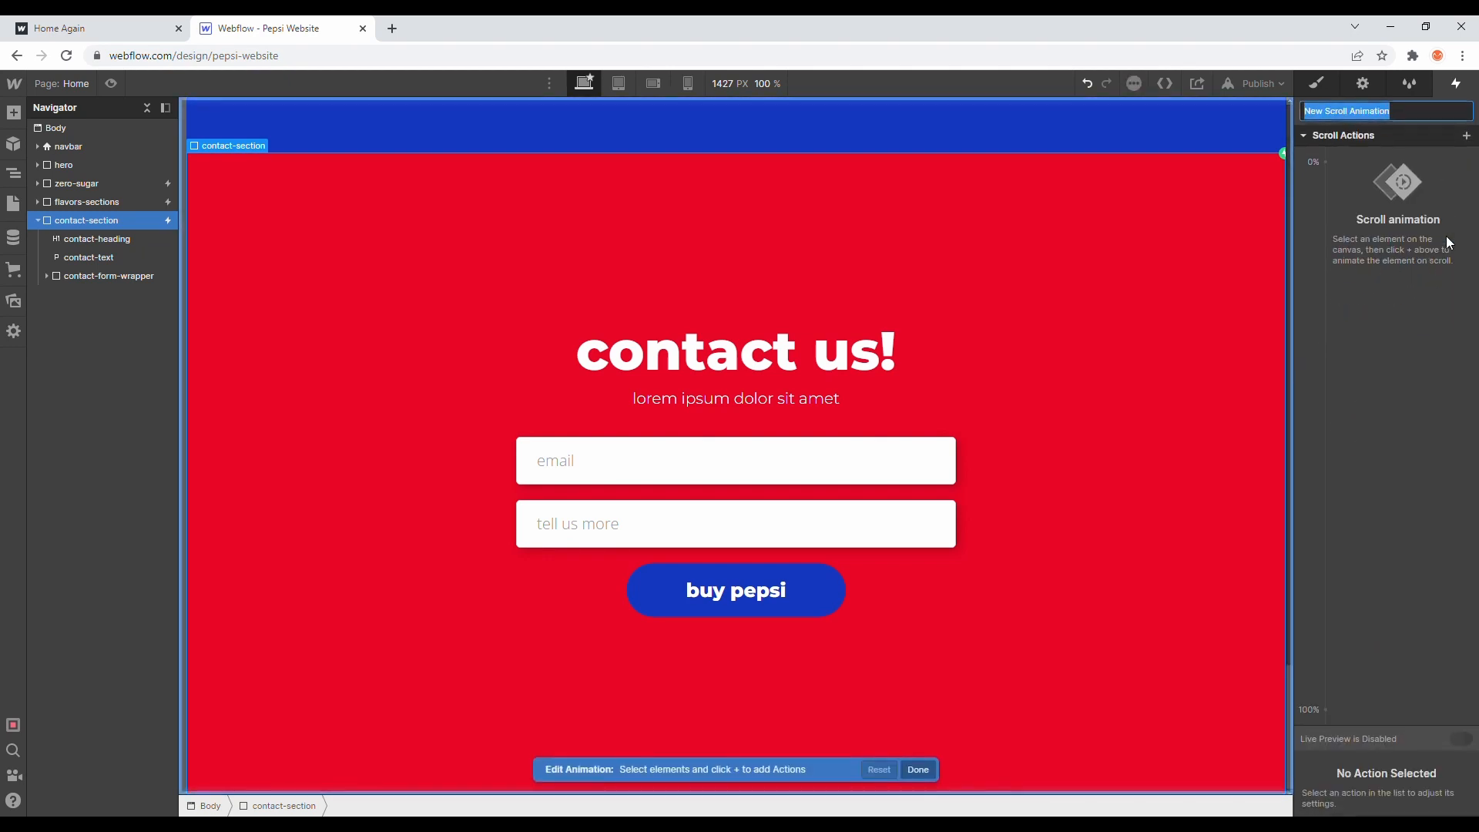
text(contact se)
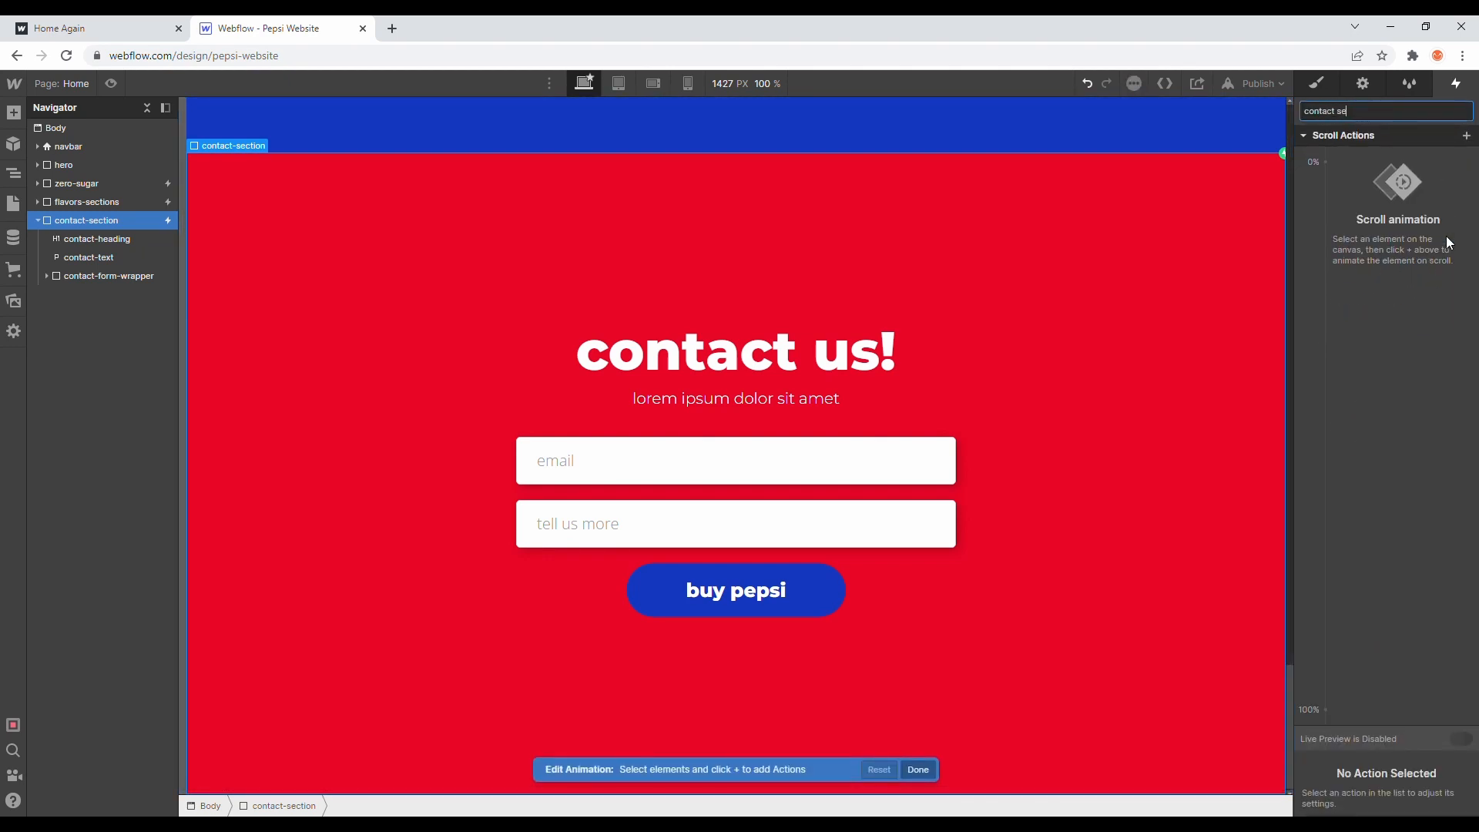
text(ction scrol)
key(Return)
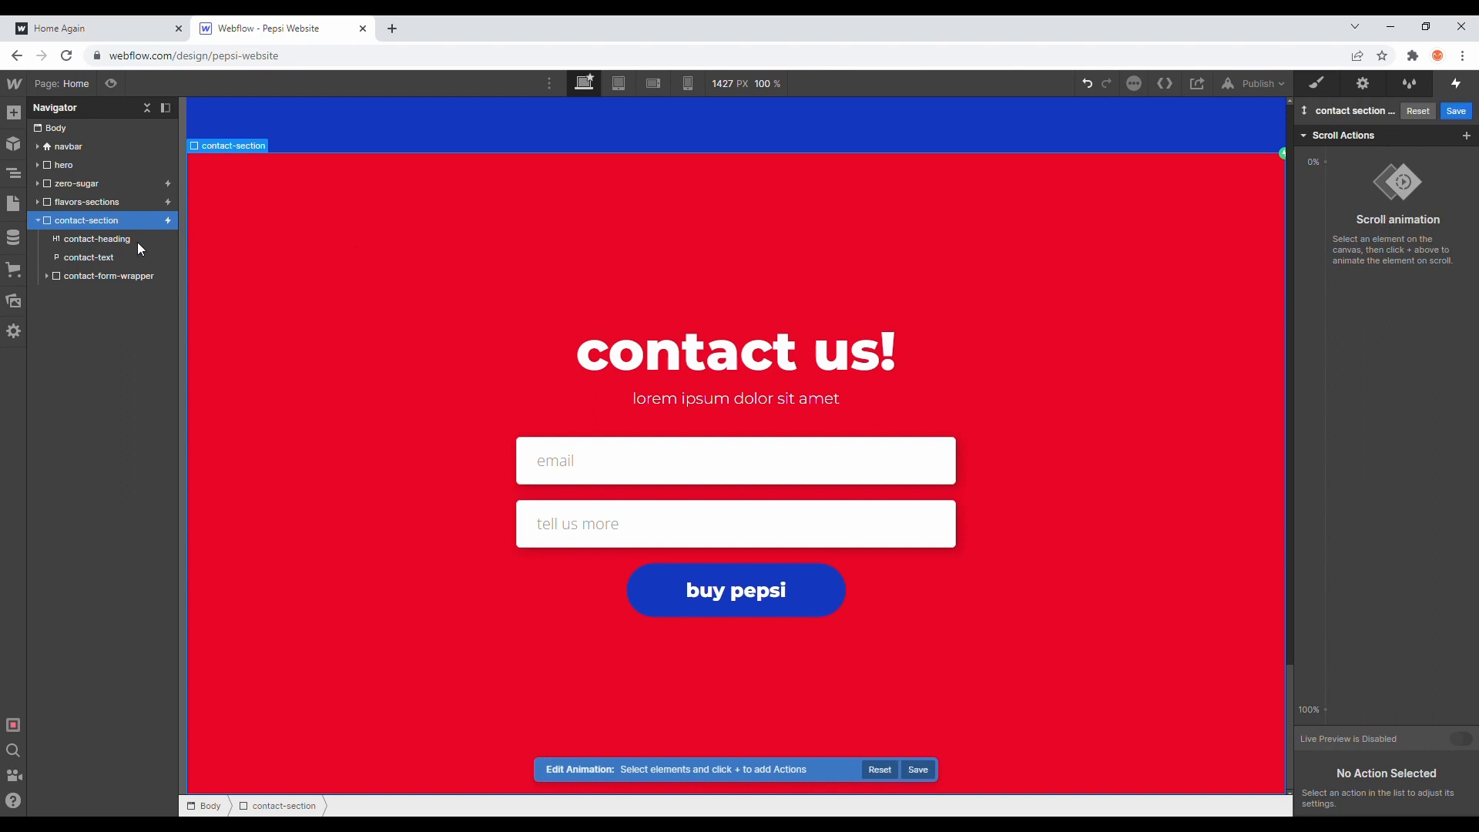
Step: Insert the pepsi-logo.png asset as the first element inside contact-section and give it the class contact-logo
click(13, 302)
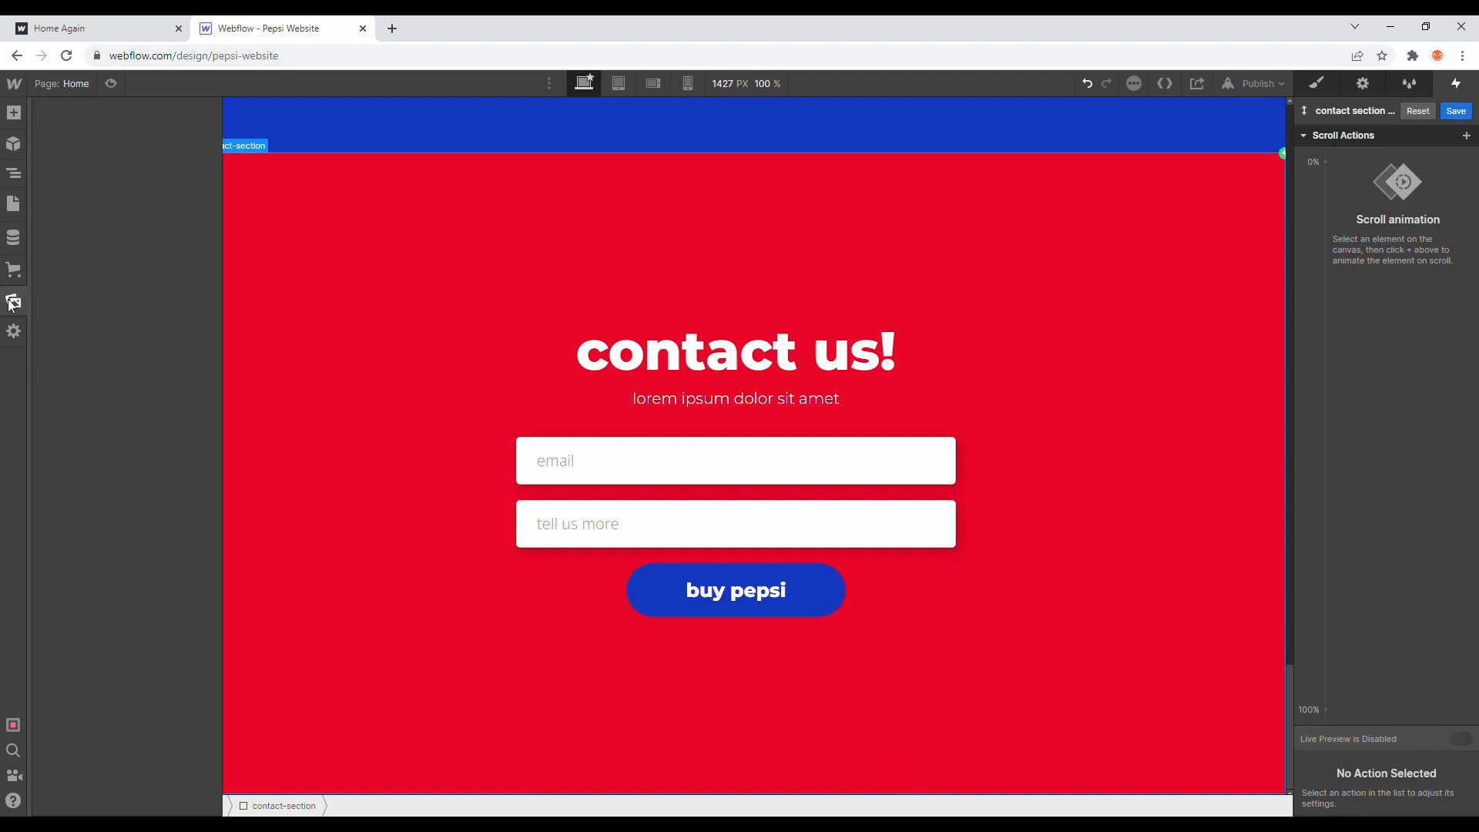
drag(185, 416, 125, 238)
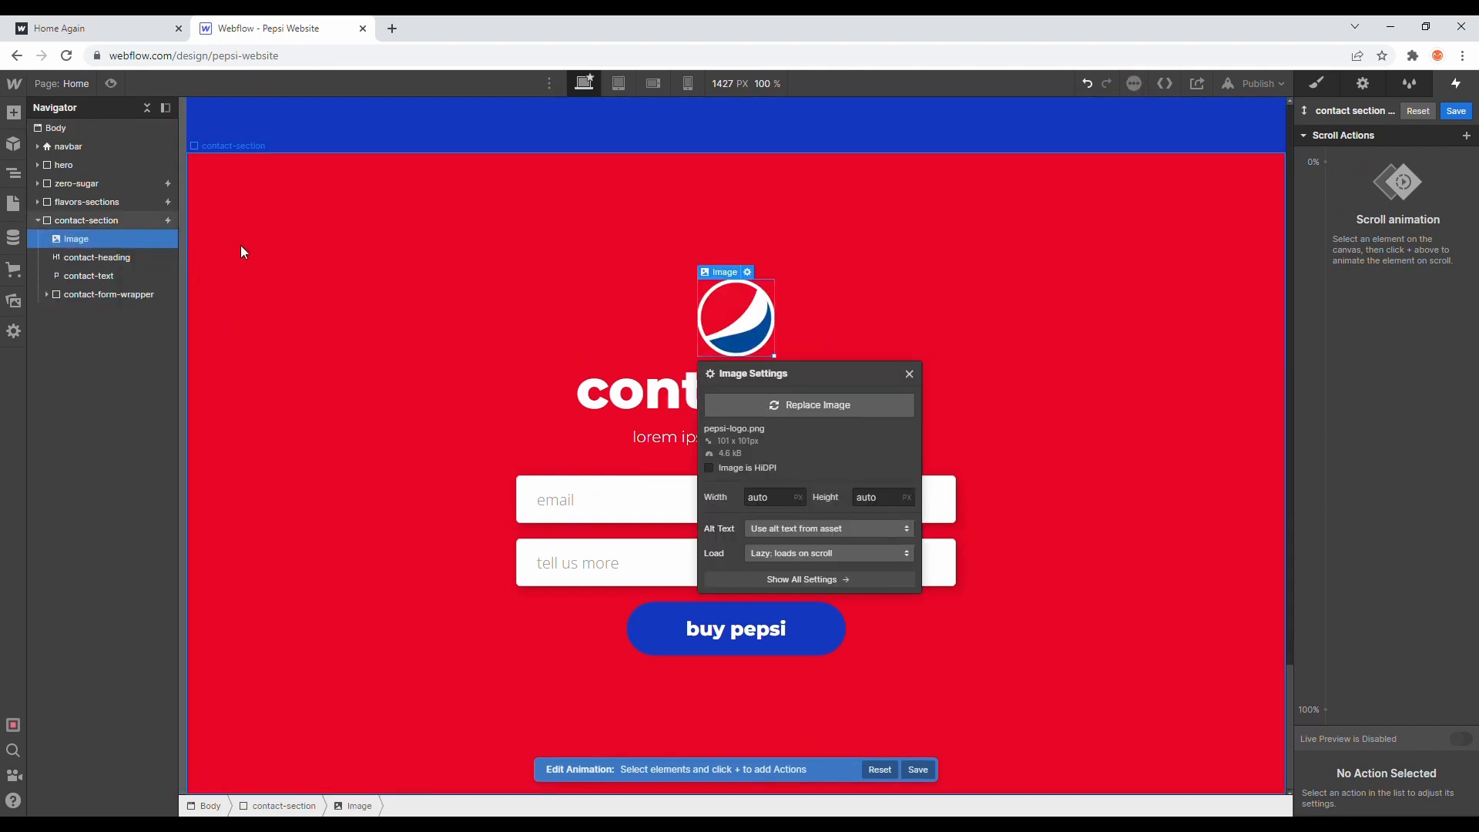
click(1315, 88)
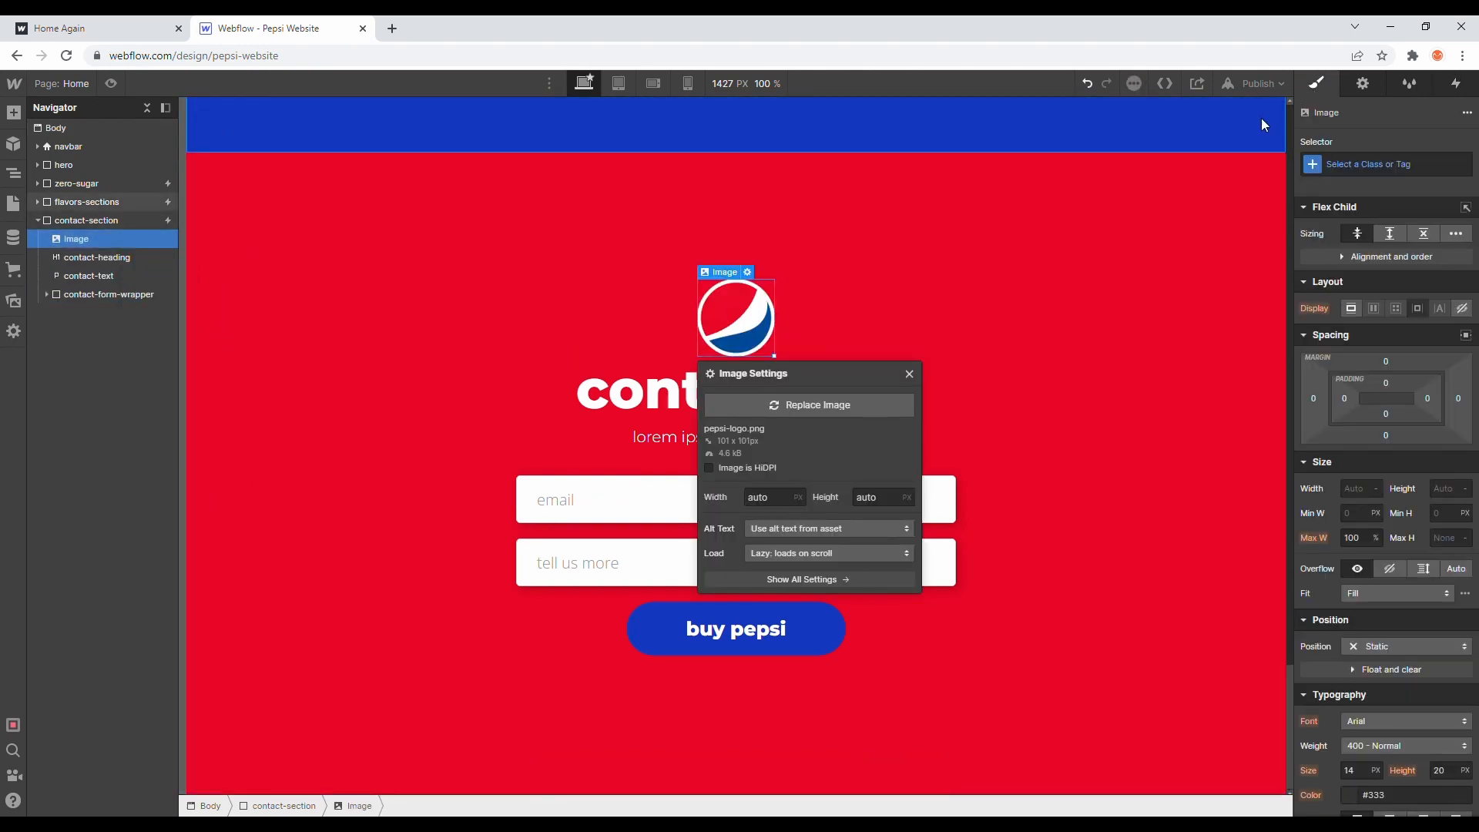
click(1378, 164)
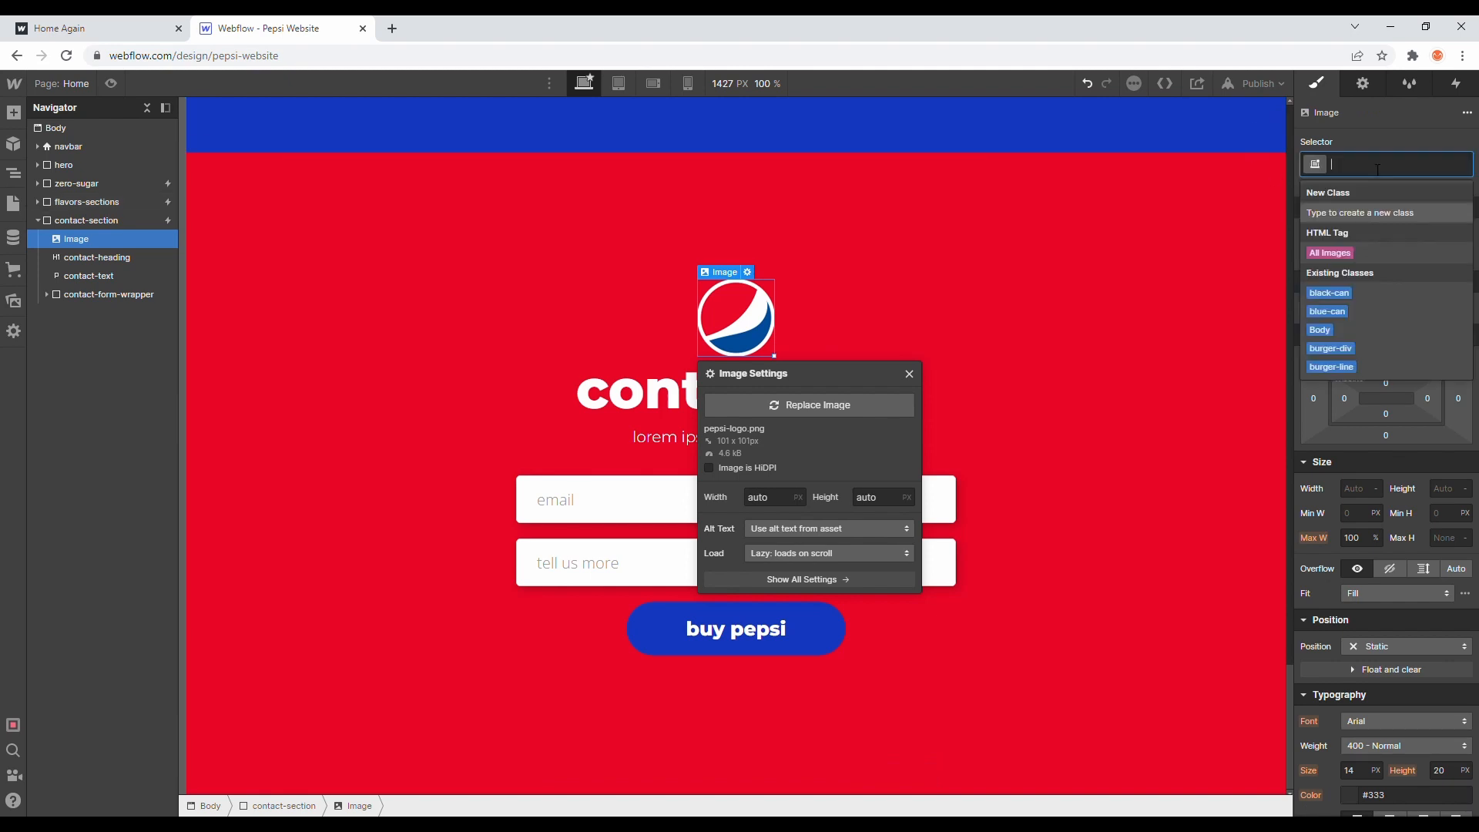
text(contact-logo)
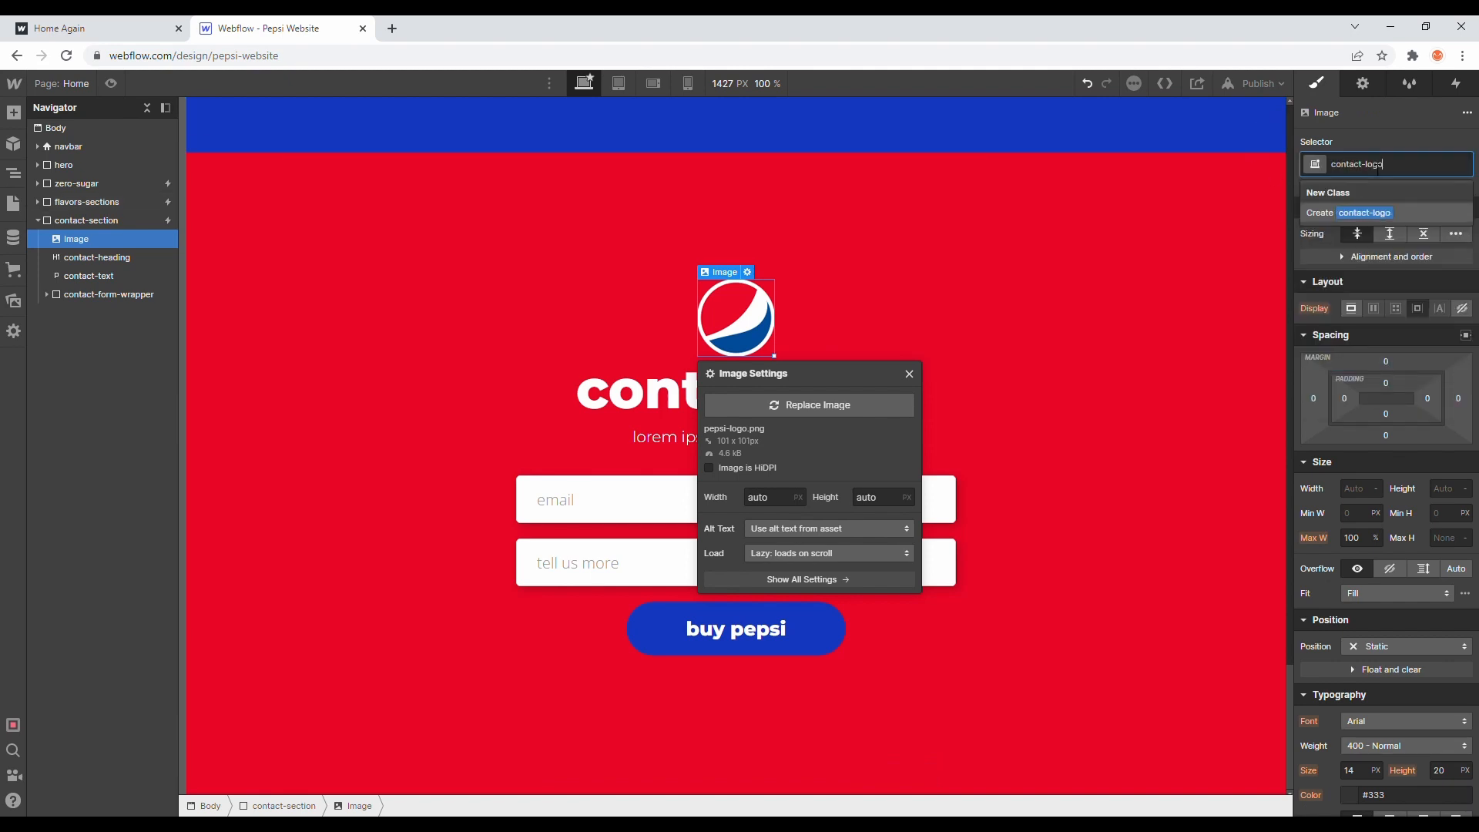
key(Return)
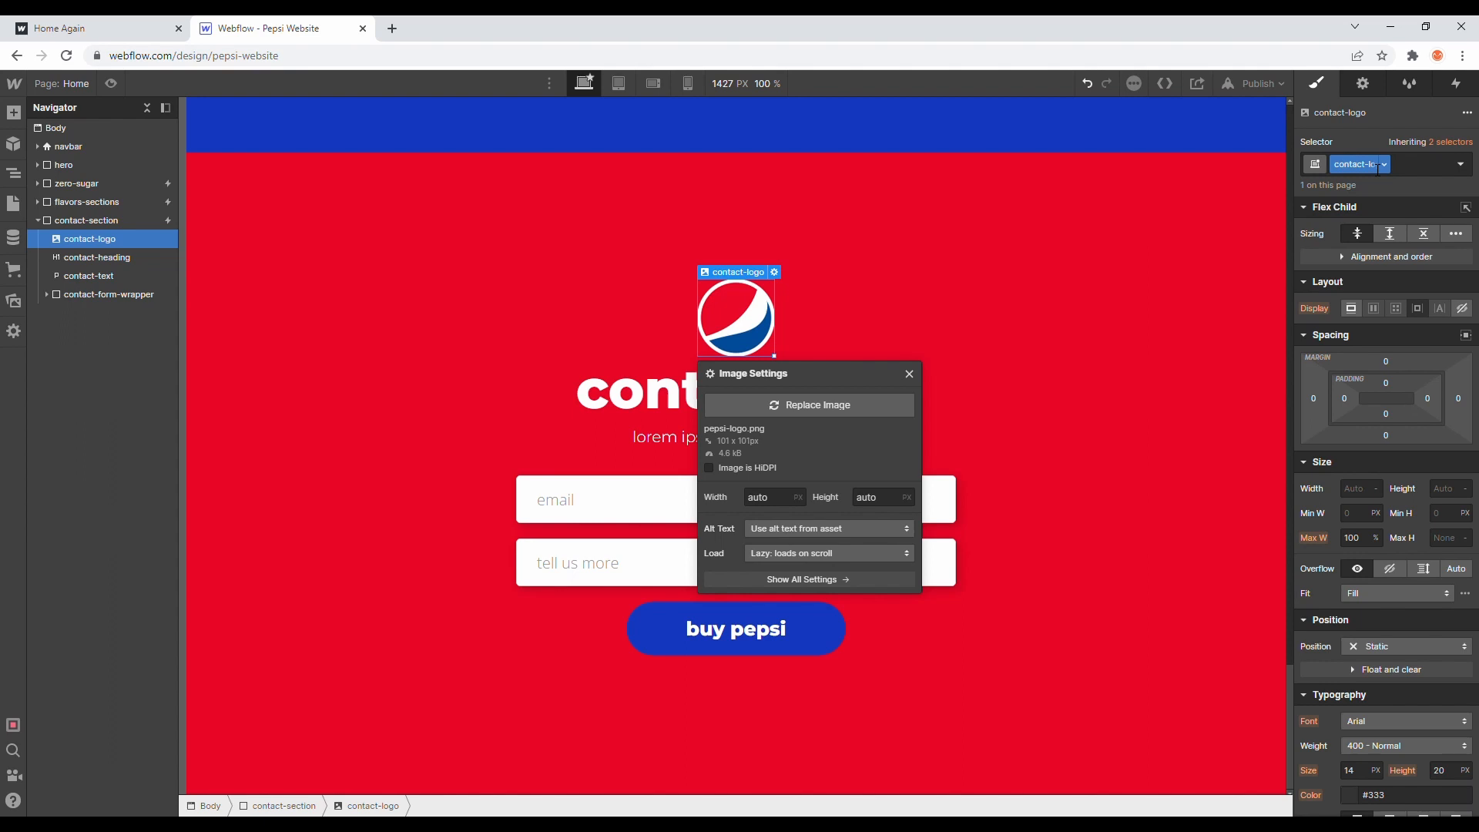
Step: Set the contact-logo image's width to 150 px
click(1348, 493)
text(150px)
key(Return)
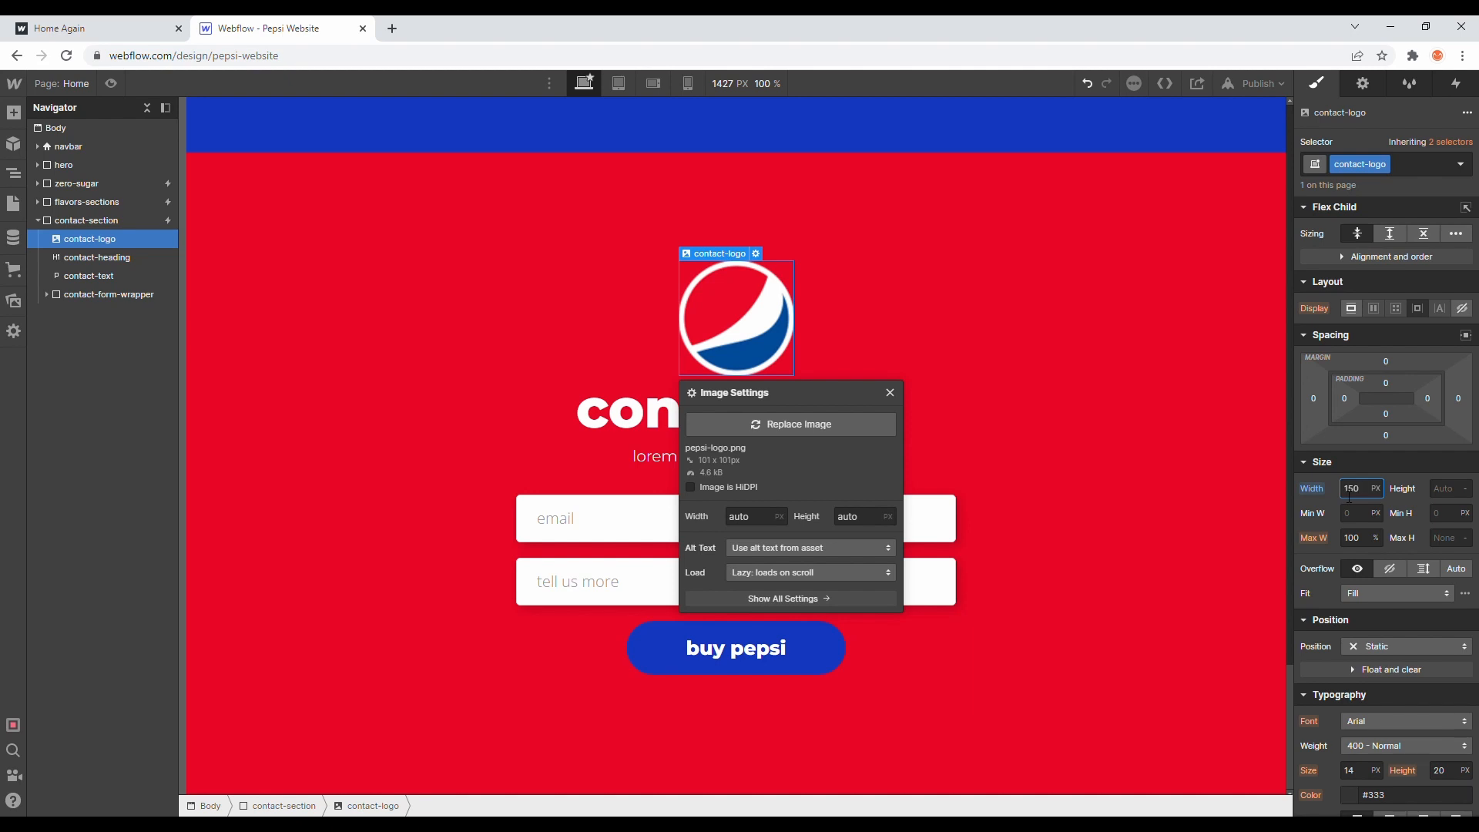
Step: Set the position of contact-section to Relative and of the contact-logo image to Absolute
click(170, 223)
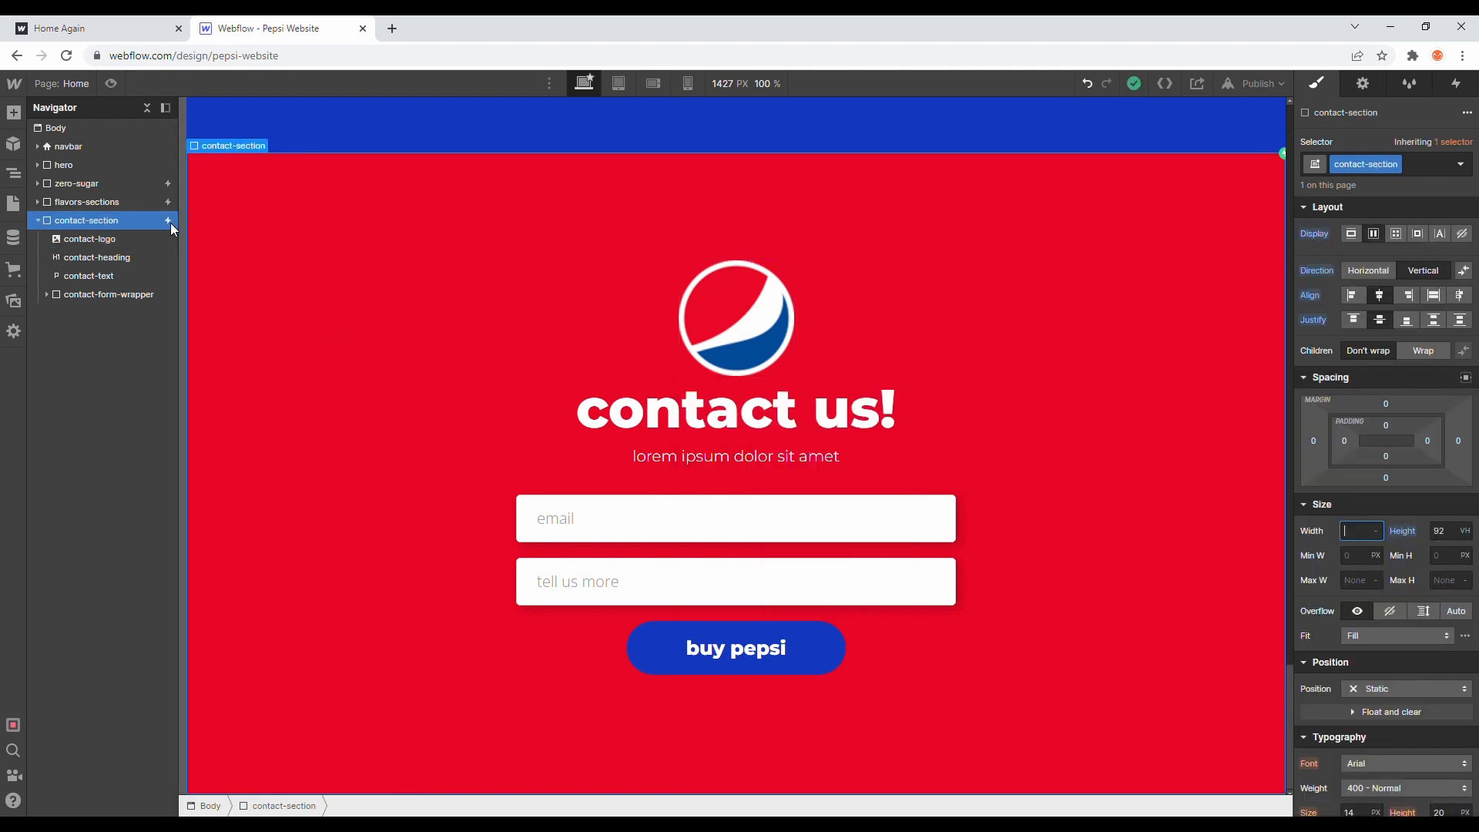
click(1405, 686)
click(1386, 678)
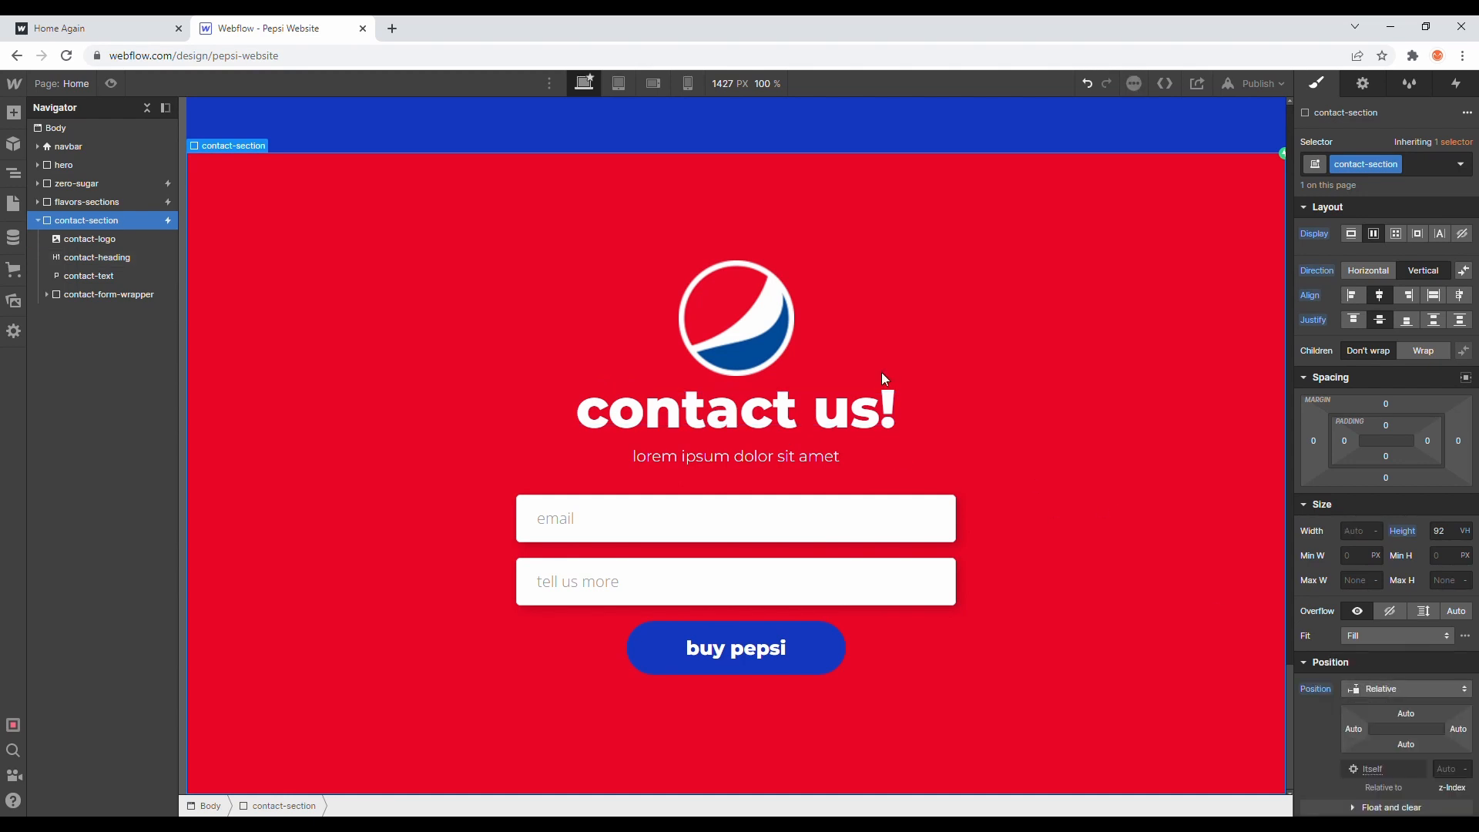
click(751, 323)
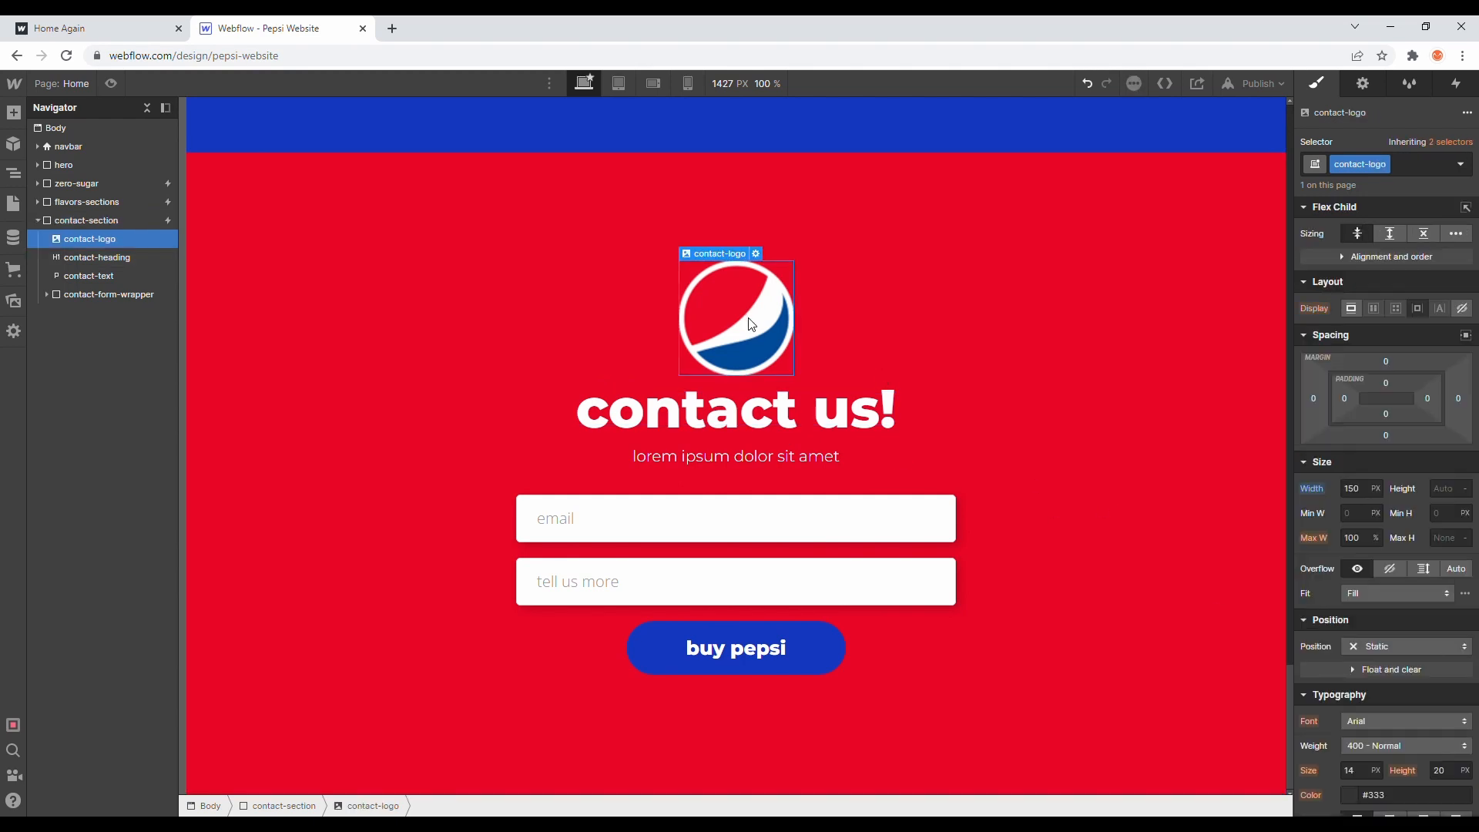
click(1395, 648)
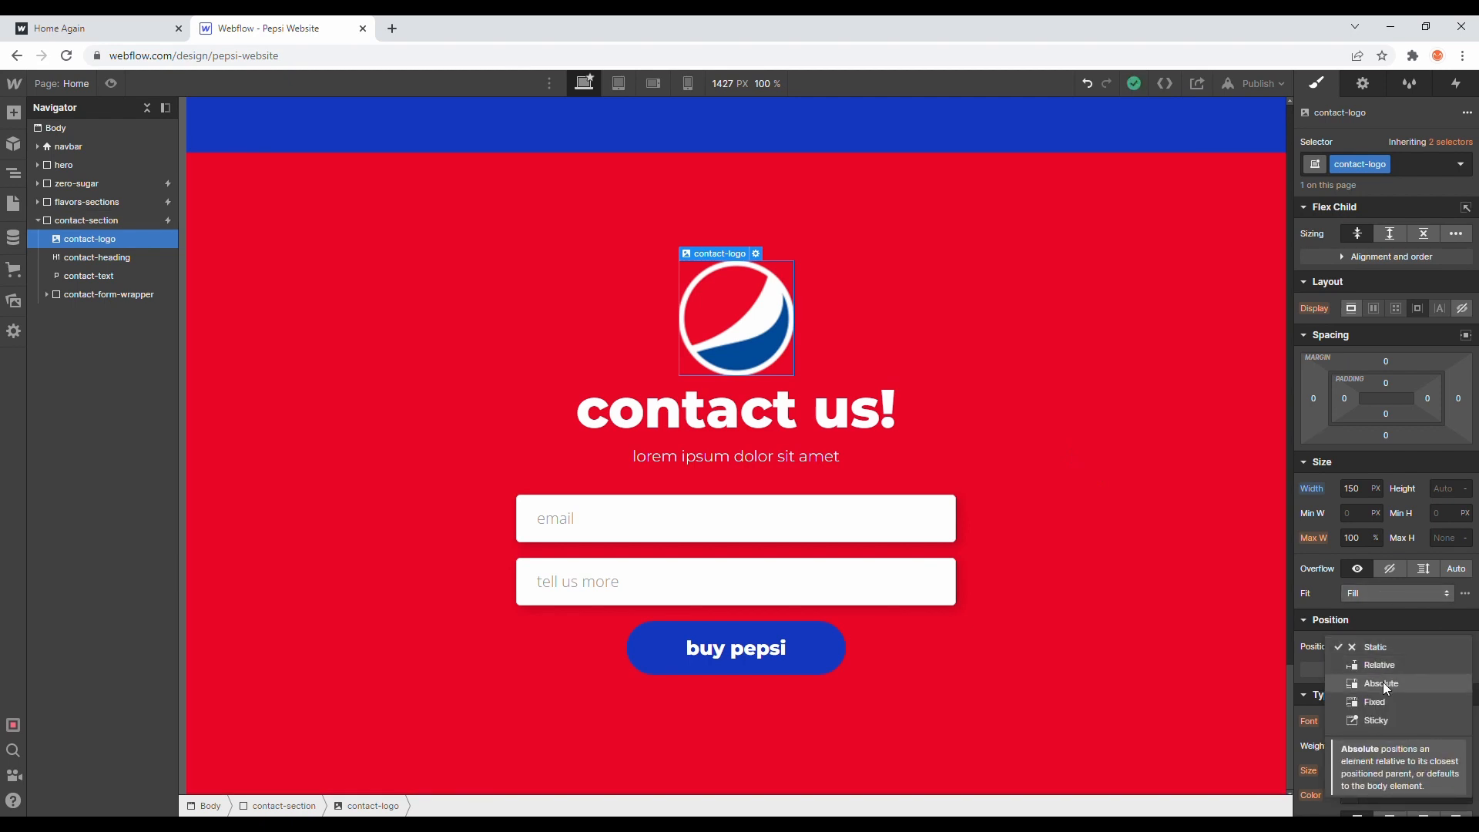
click(1383, 682)
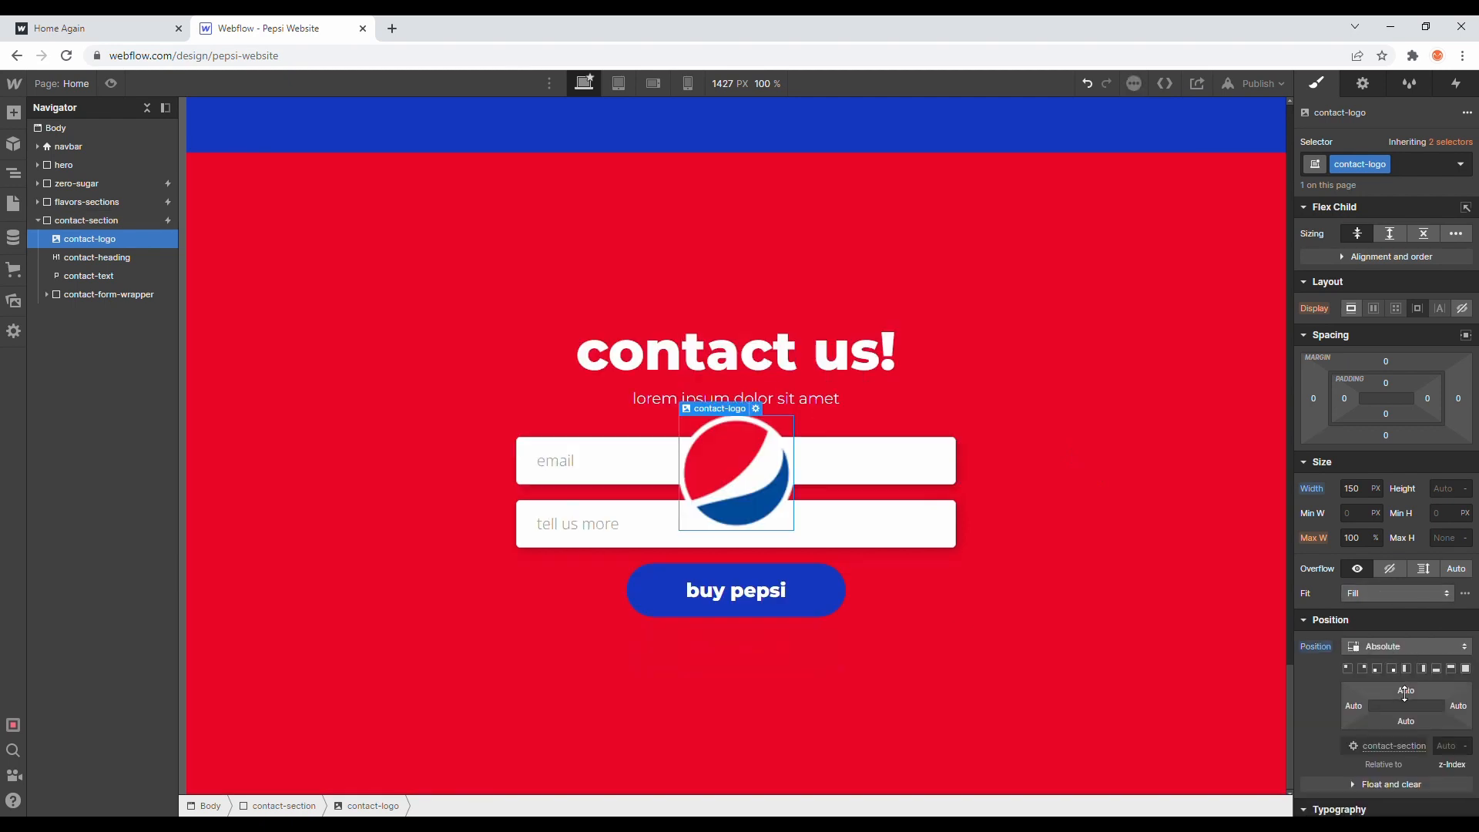
Step: Offset the absolutely positioned contact-logo by -10% from the section's top and -5% from its right edge
click(1403, 690)
text(-10%)
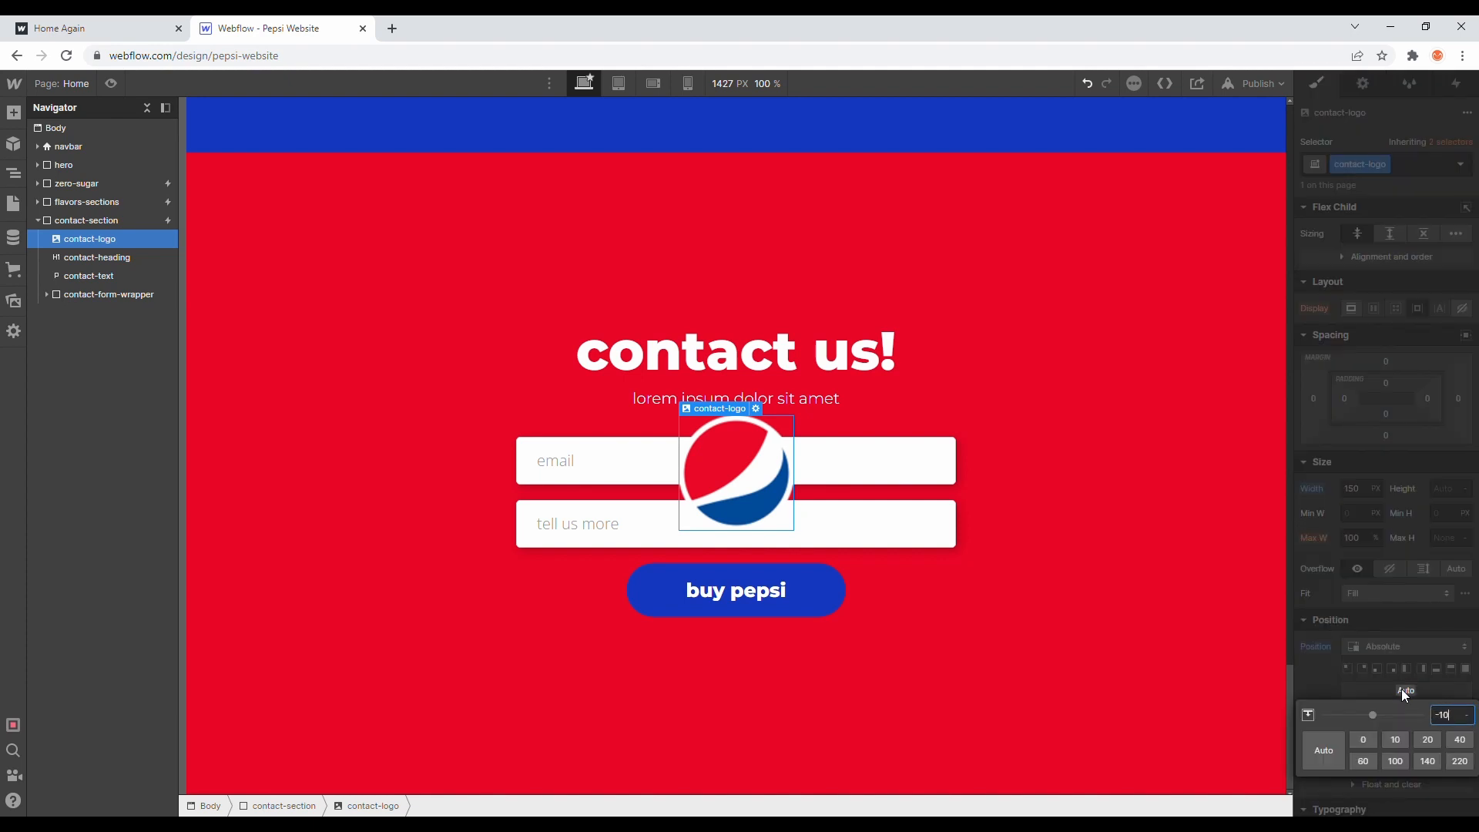
key(Return)
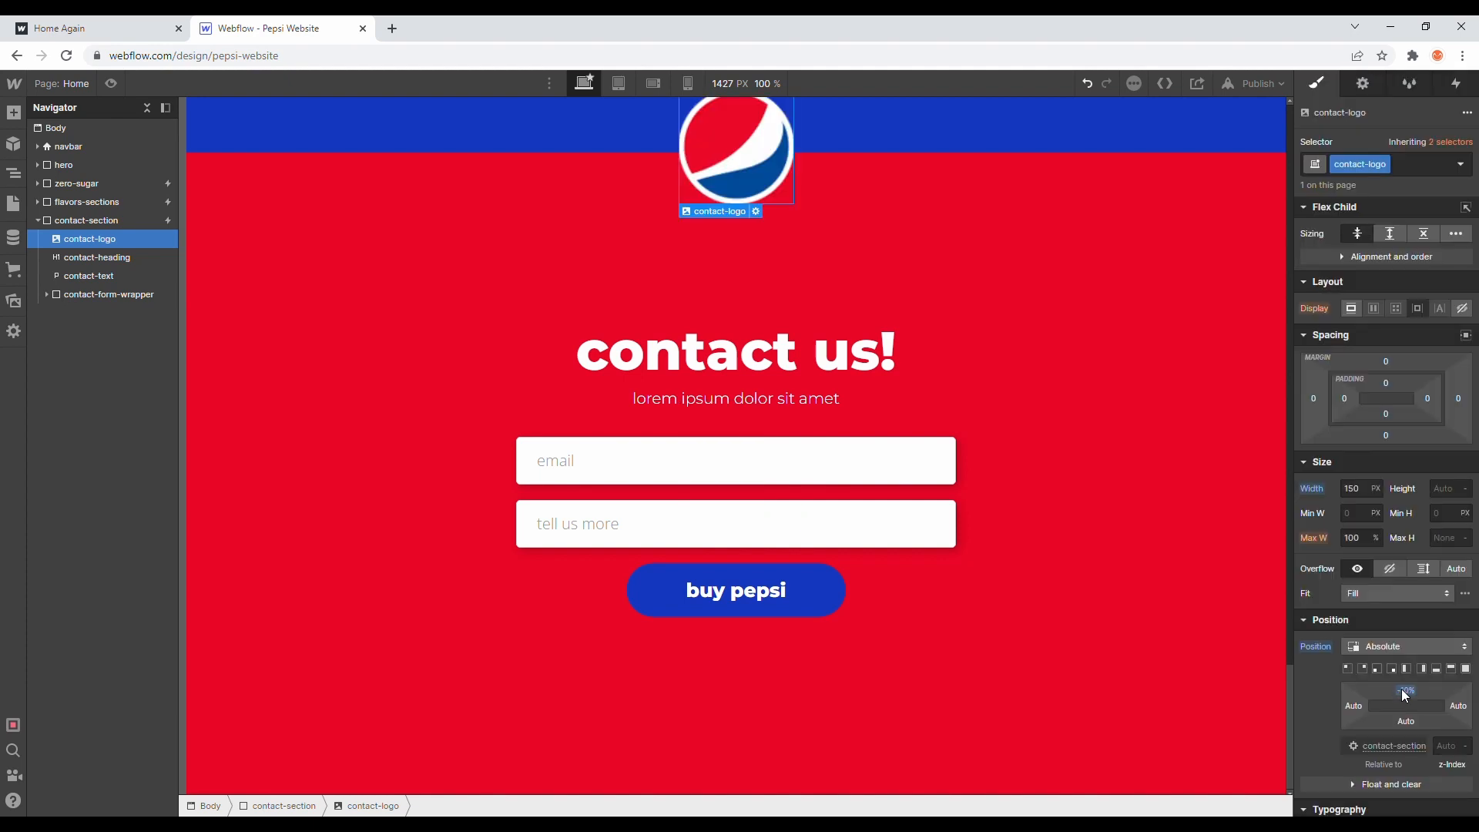
click(1456, 706)
text(-5%)
key(Return)
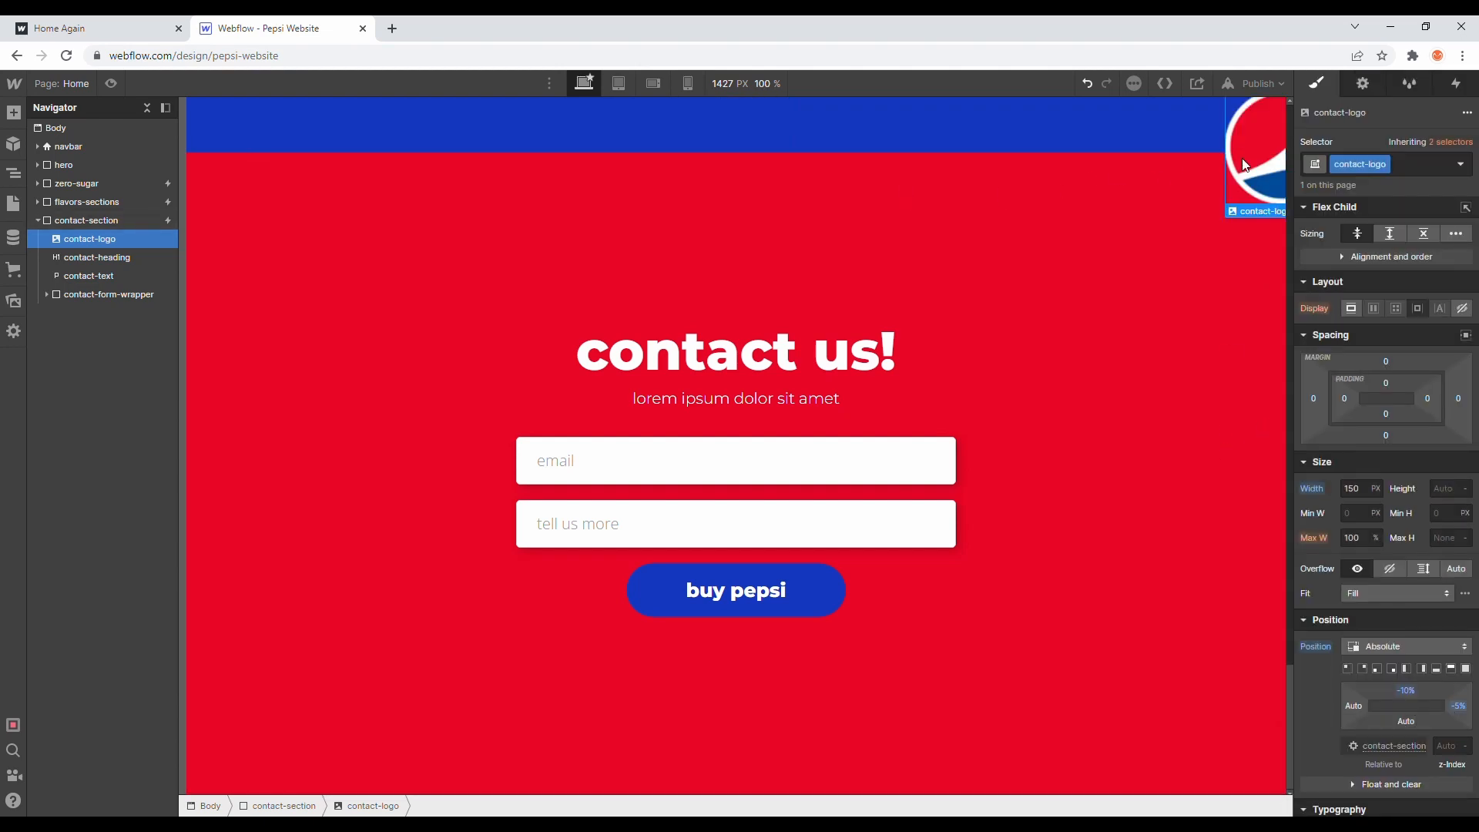
click(85, 223)
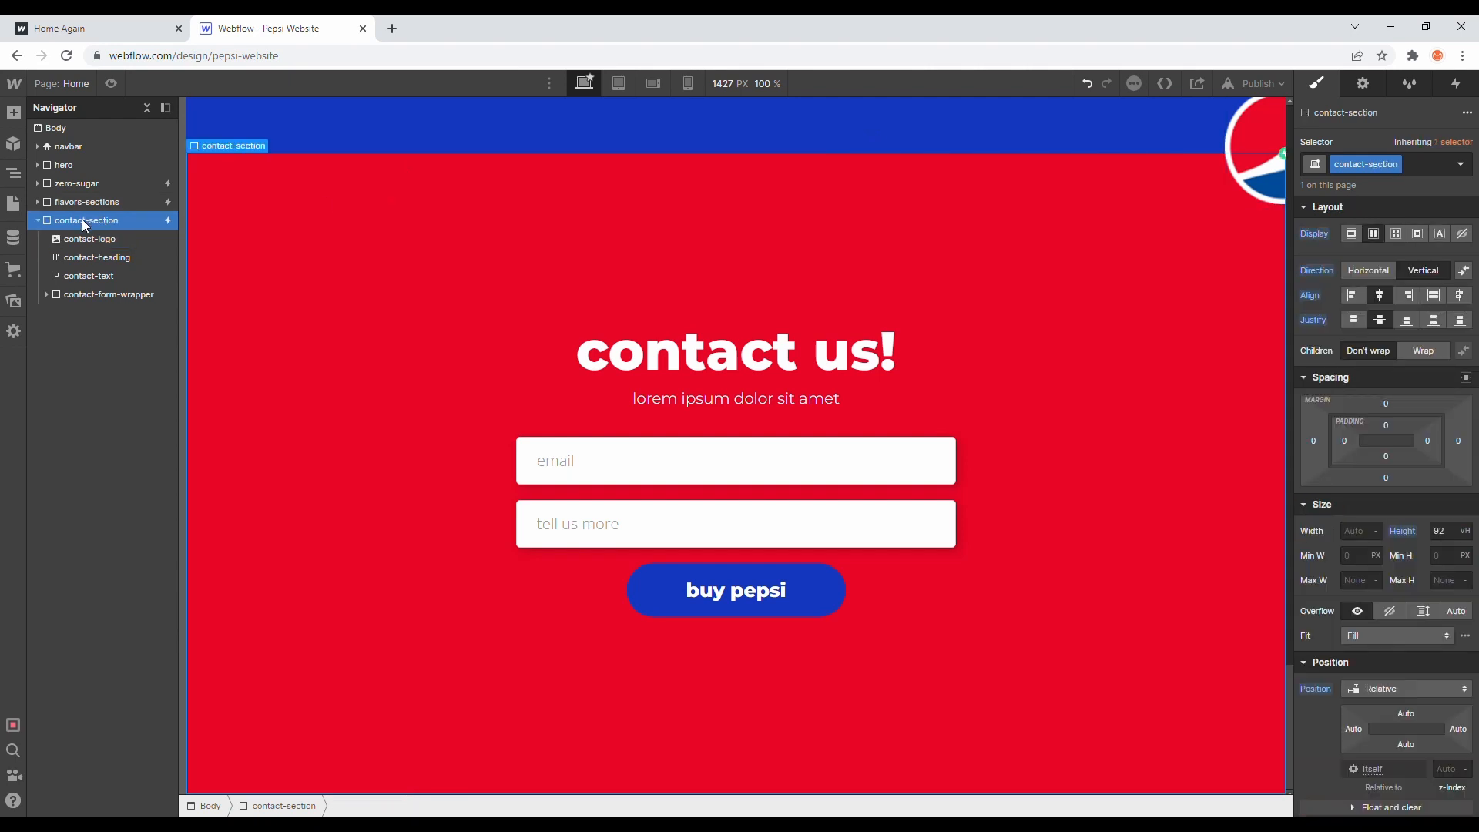
click(132, 237)
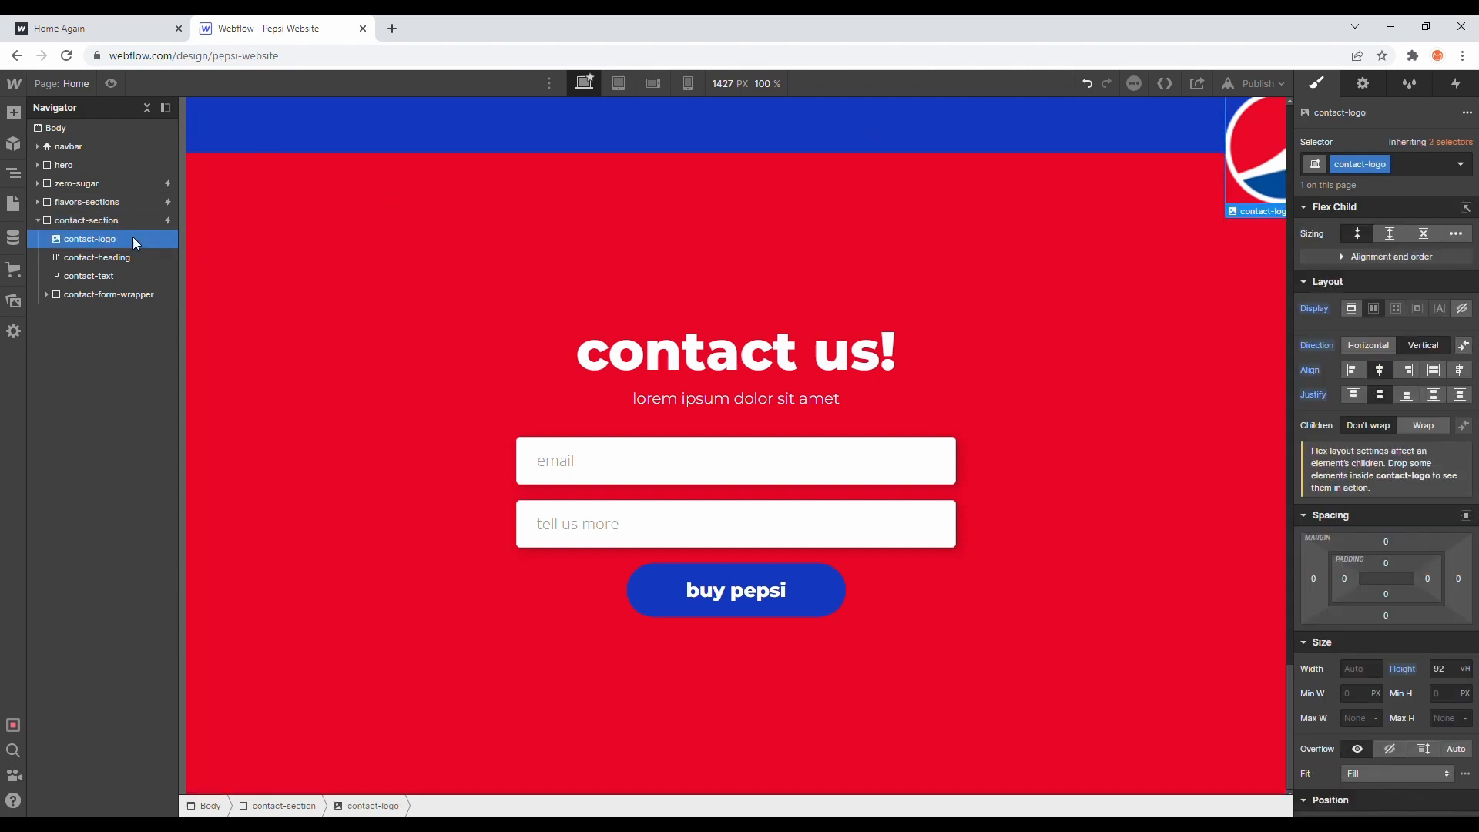
click(88, 225)
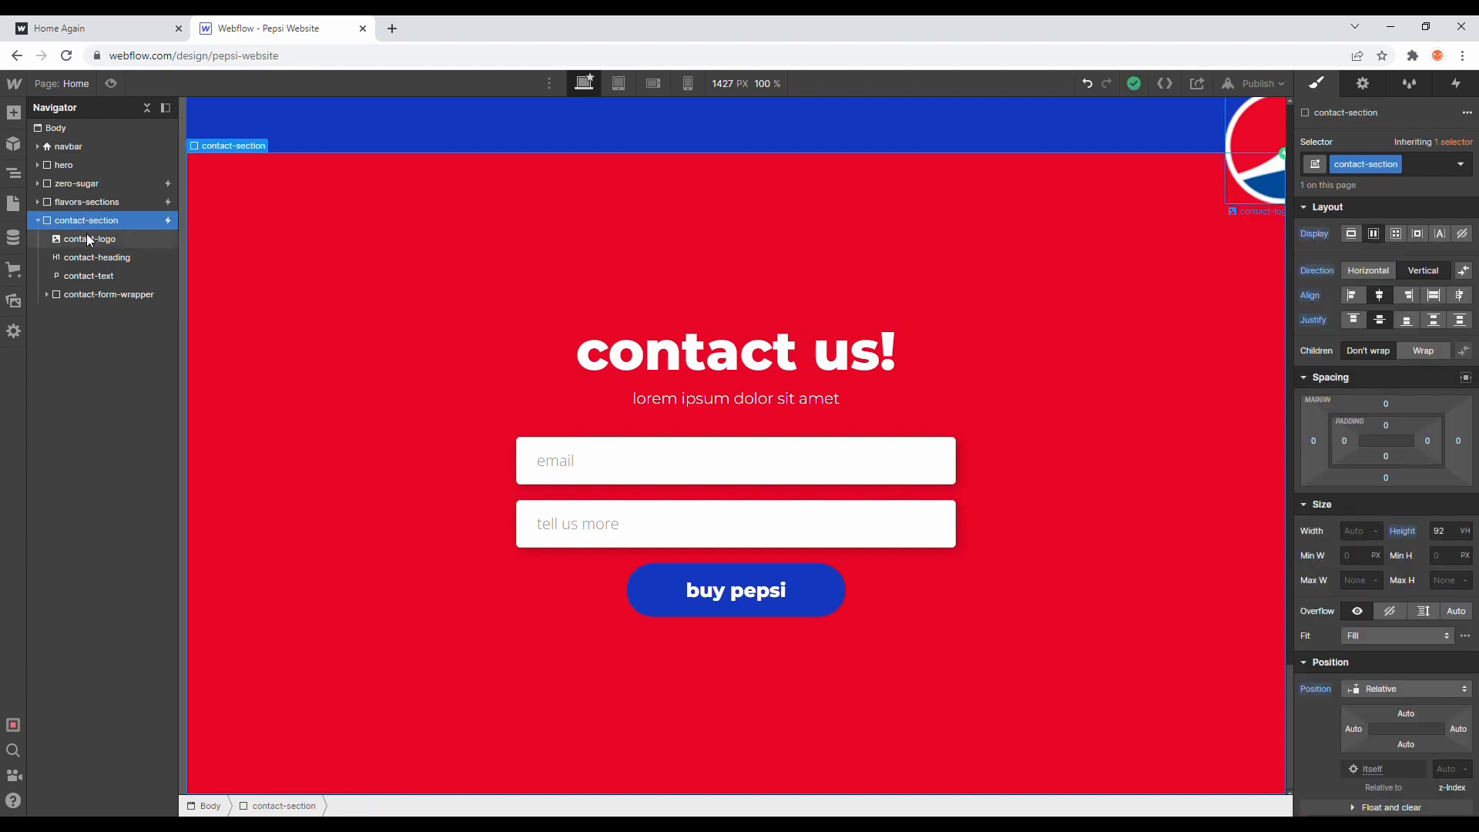
click(88, 240)
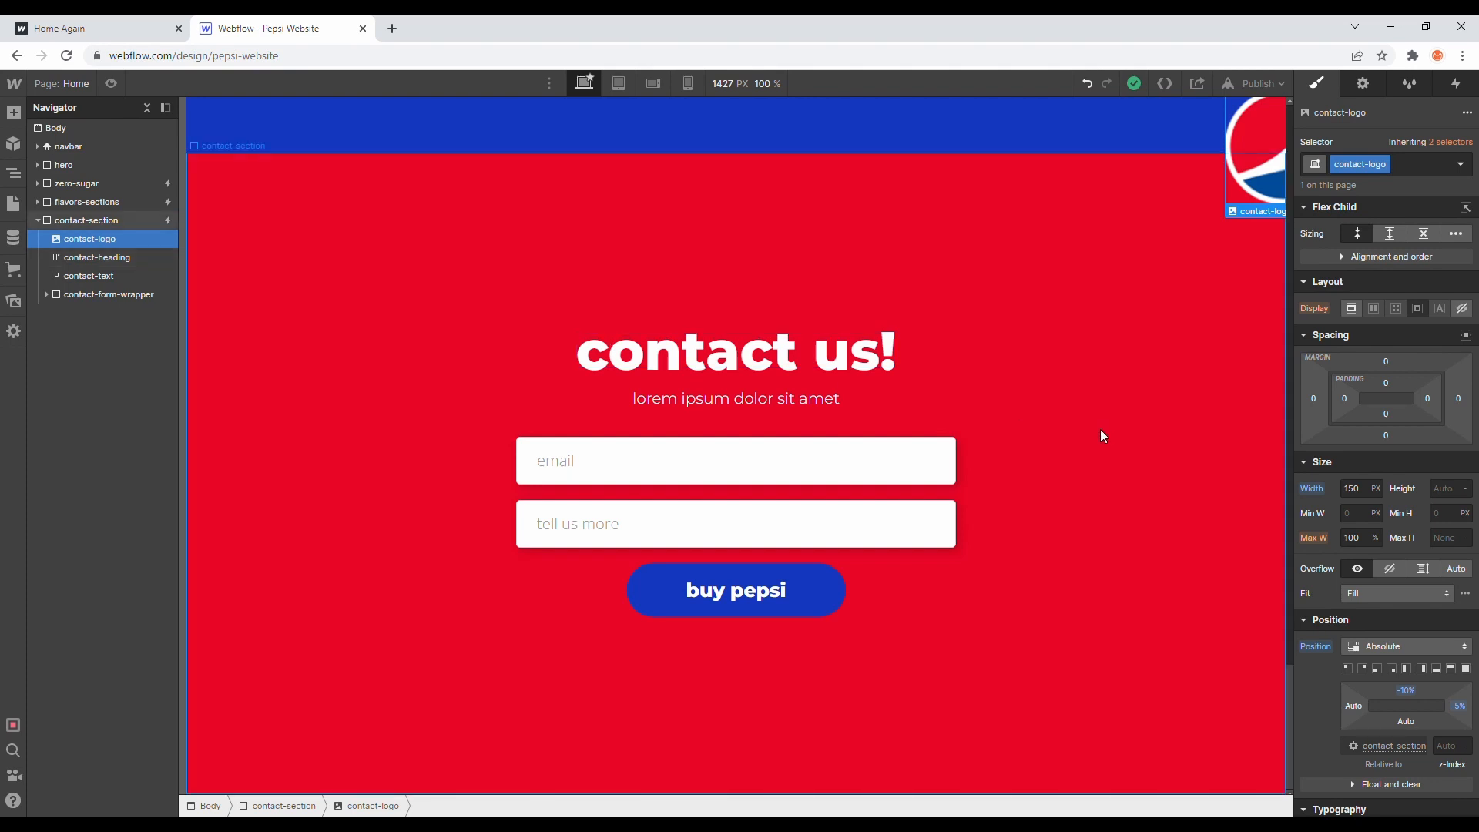
Step: Open the "contact section scroll" animation of contact-section's While scrolling in view trigger for editing
click(131, 219)
click(1470, 91)
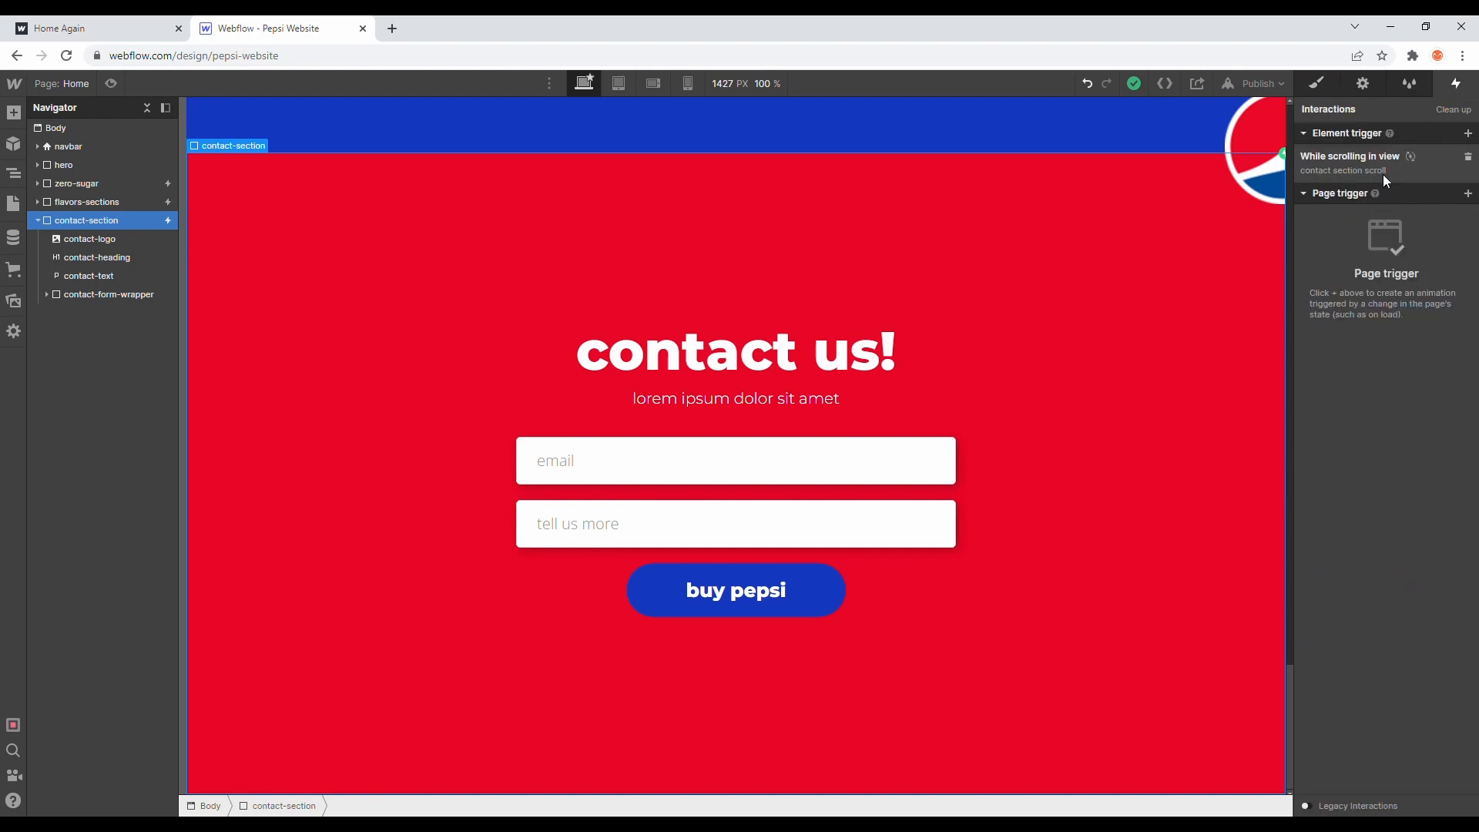
click(1386, 169)
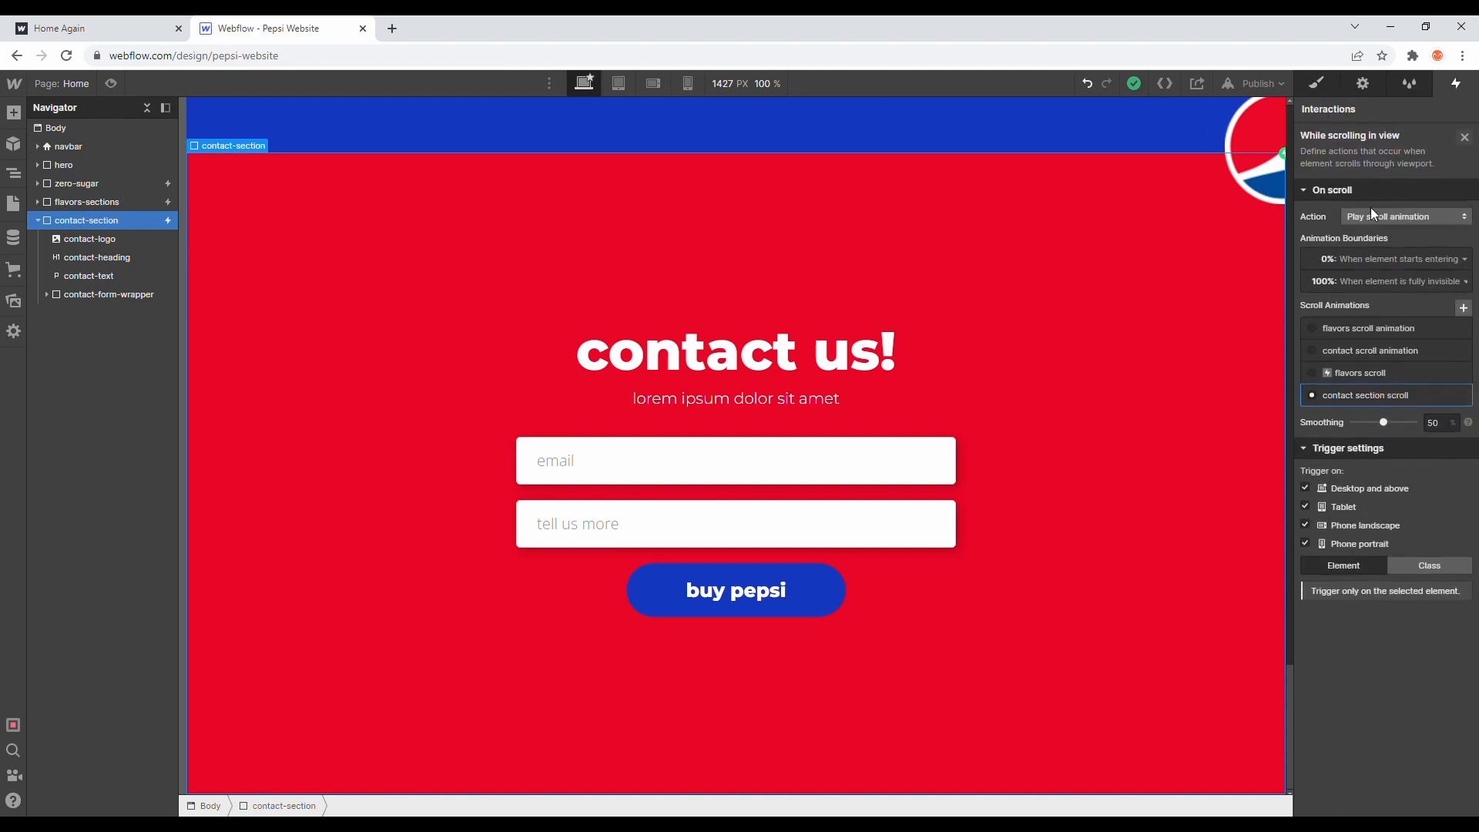
click(1356, 395)
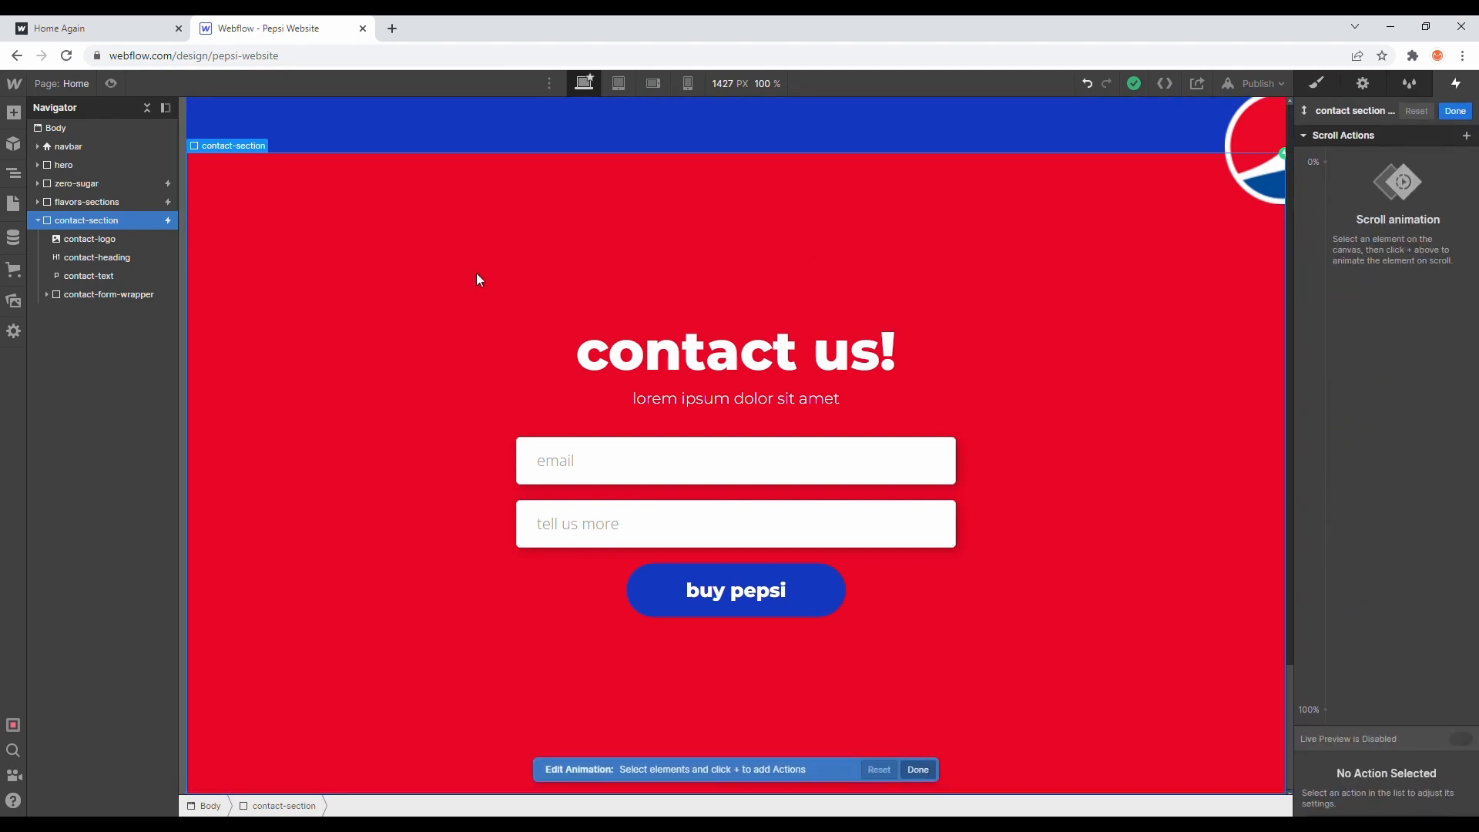
Step: Add a Move action for contact-logo at the 0% keyframe with a horizontal offset of 0 VW
click(116, 239)
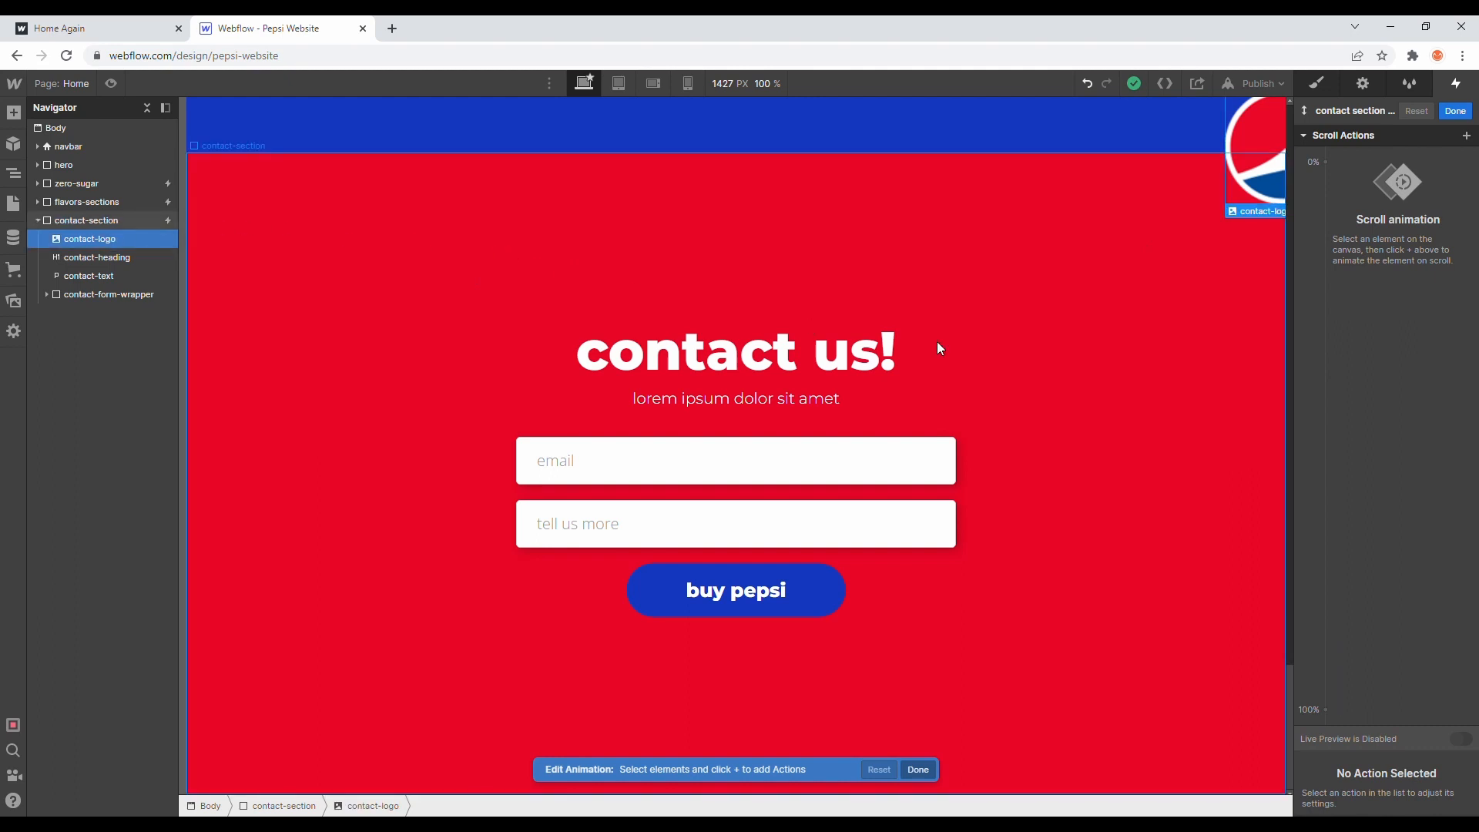
click(1326, 162)
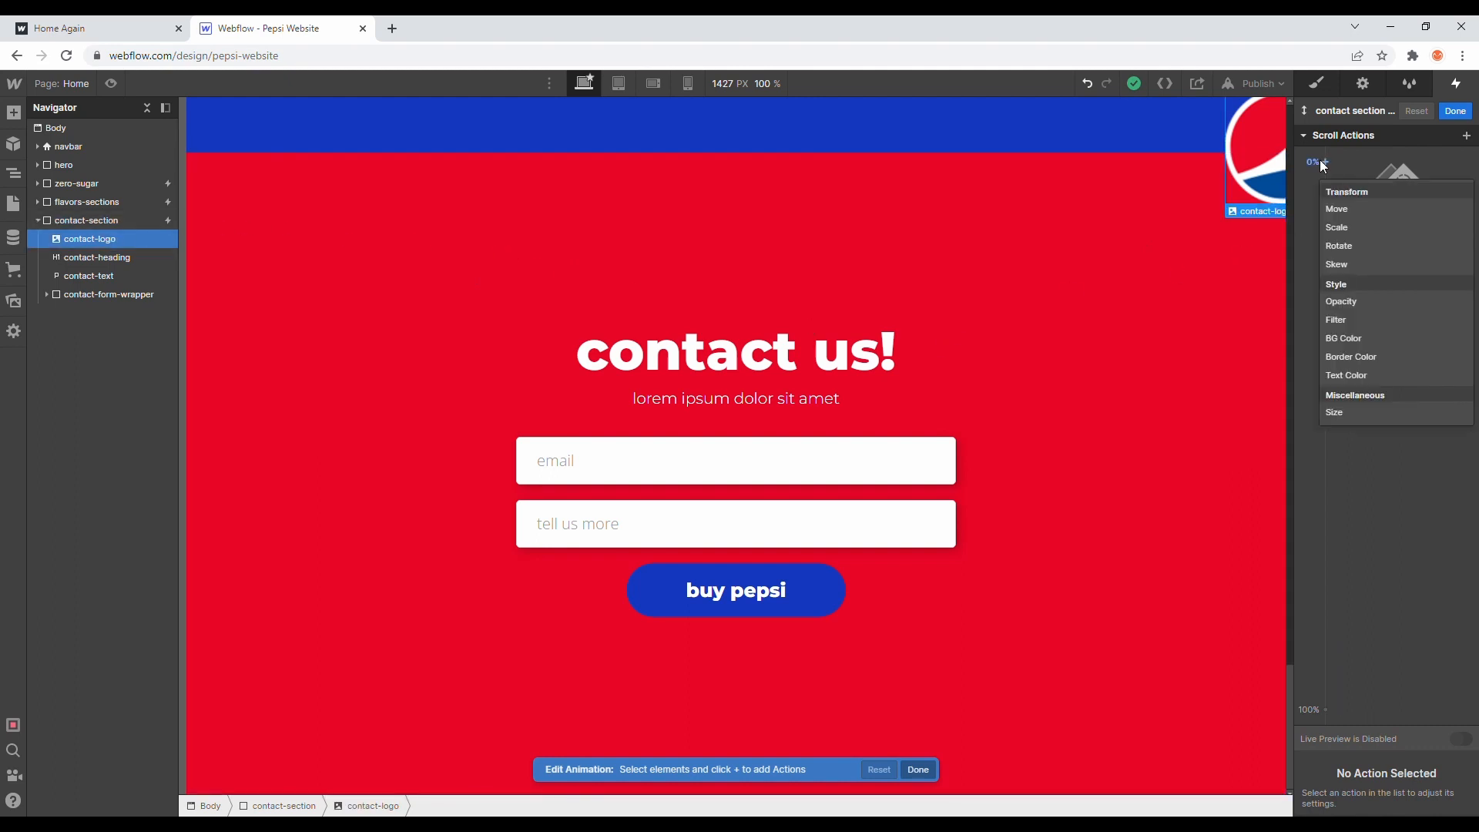
click(1355, 211)
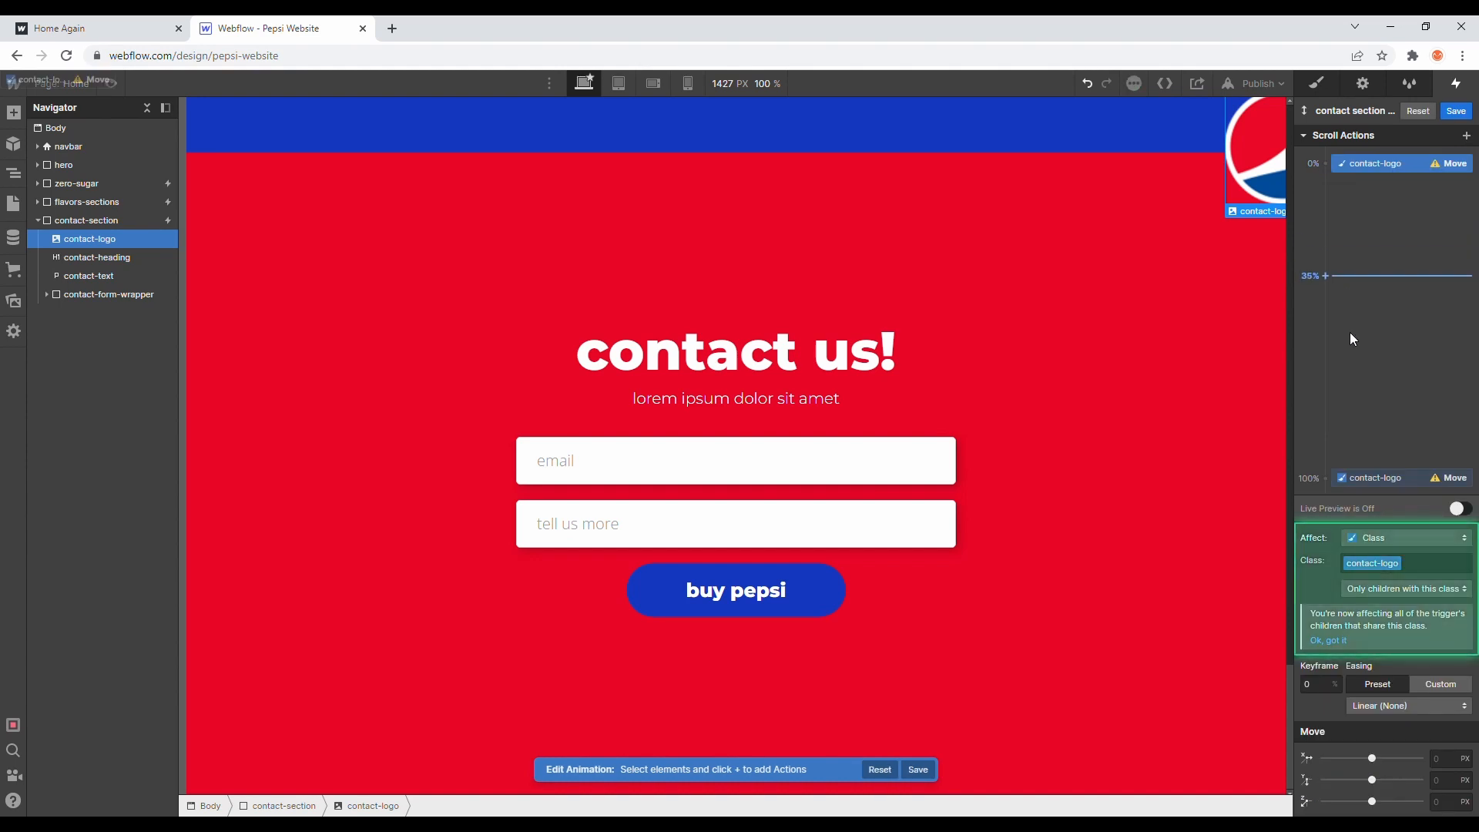
click(1444, 763)
text(0vw)
key(Return)
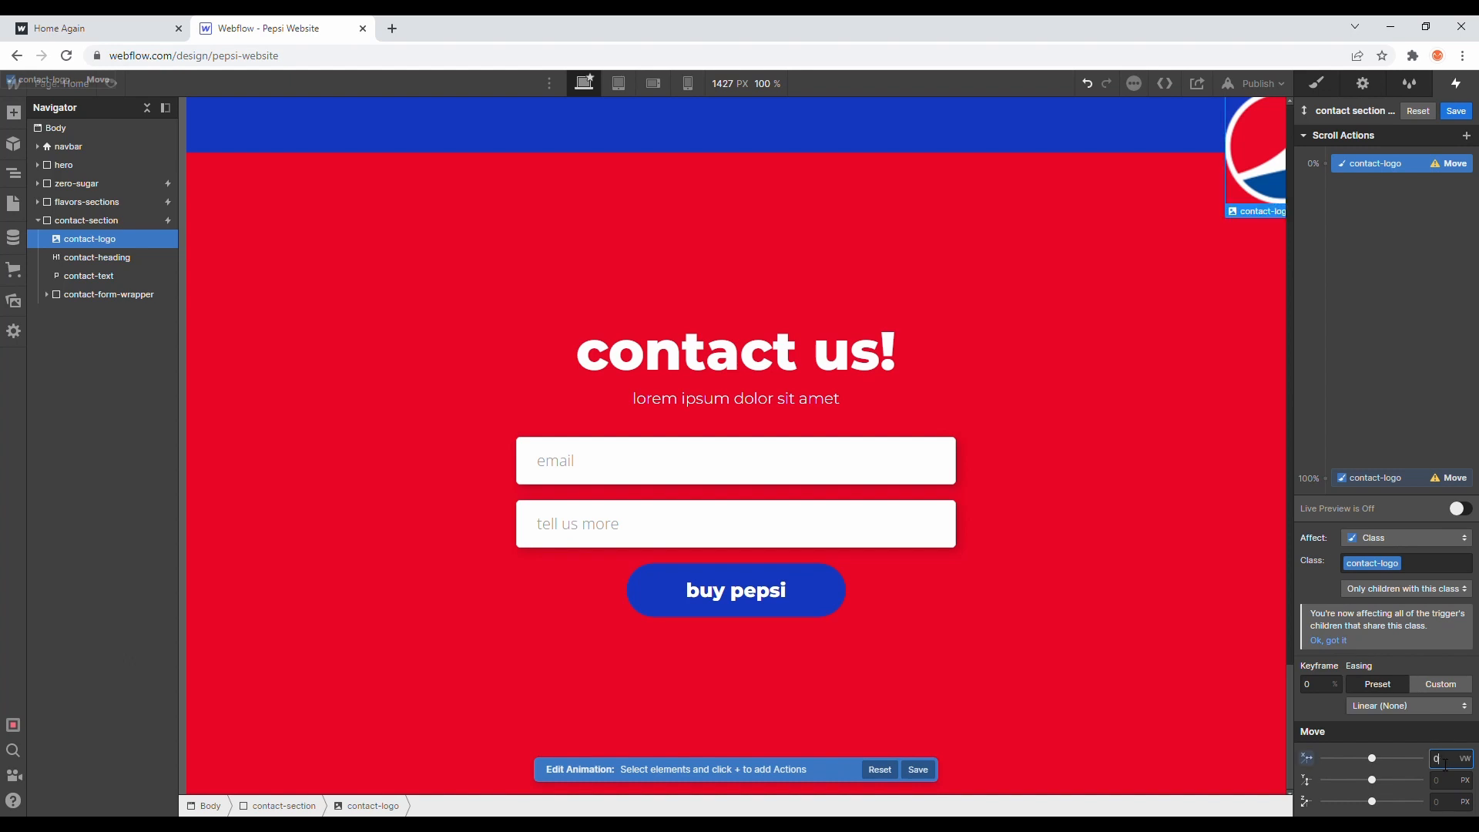
Step: Set the horizontal offset of contact-logo's Move action at the 100% keyframe to -110 VW
click(1360, 478)
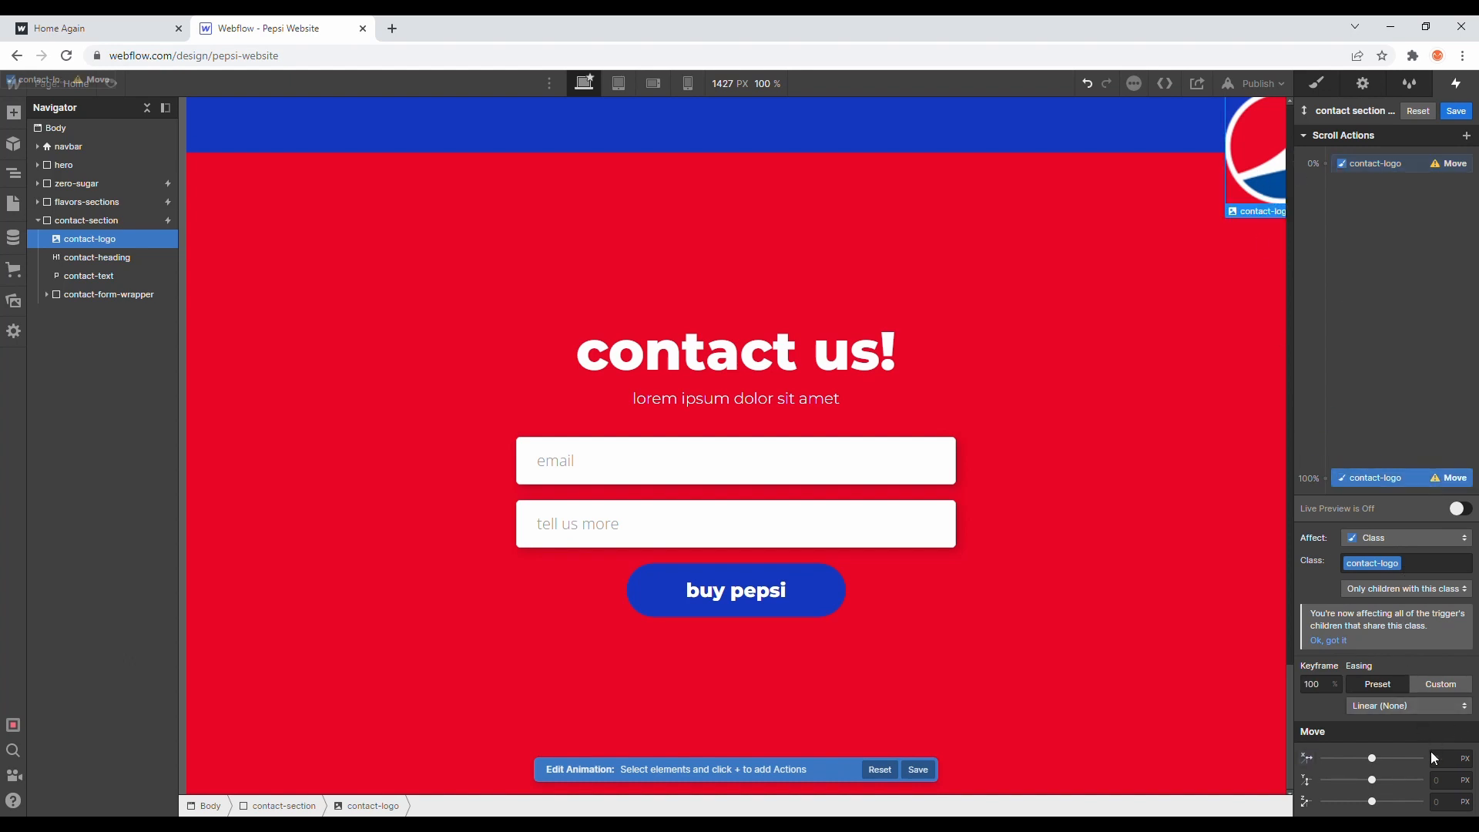
click(1445, 771)
text(110vw)
key(Return)
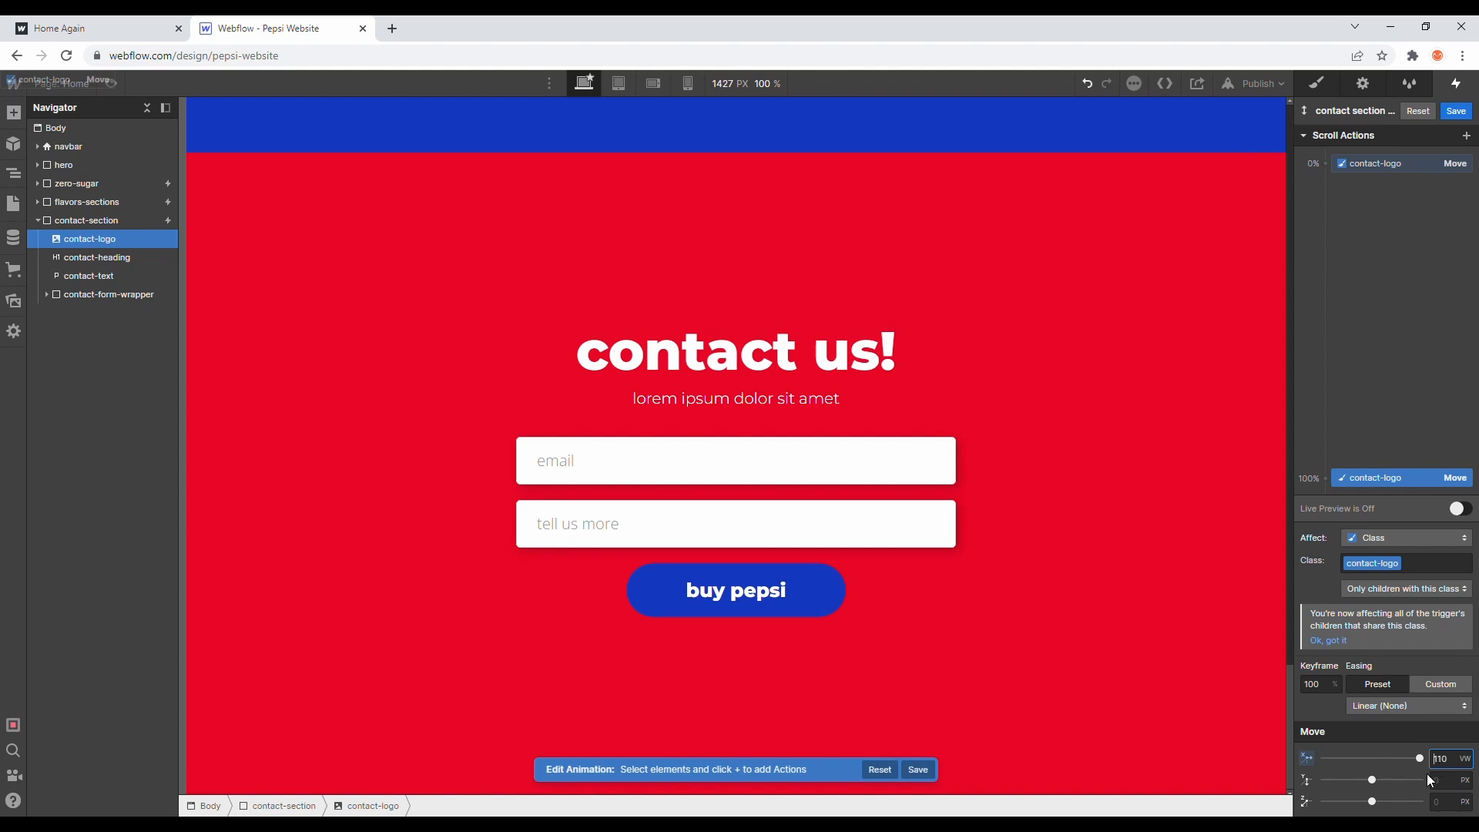
key(Home)
text(-)
key(Return)
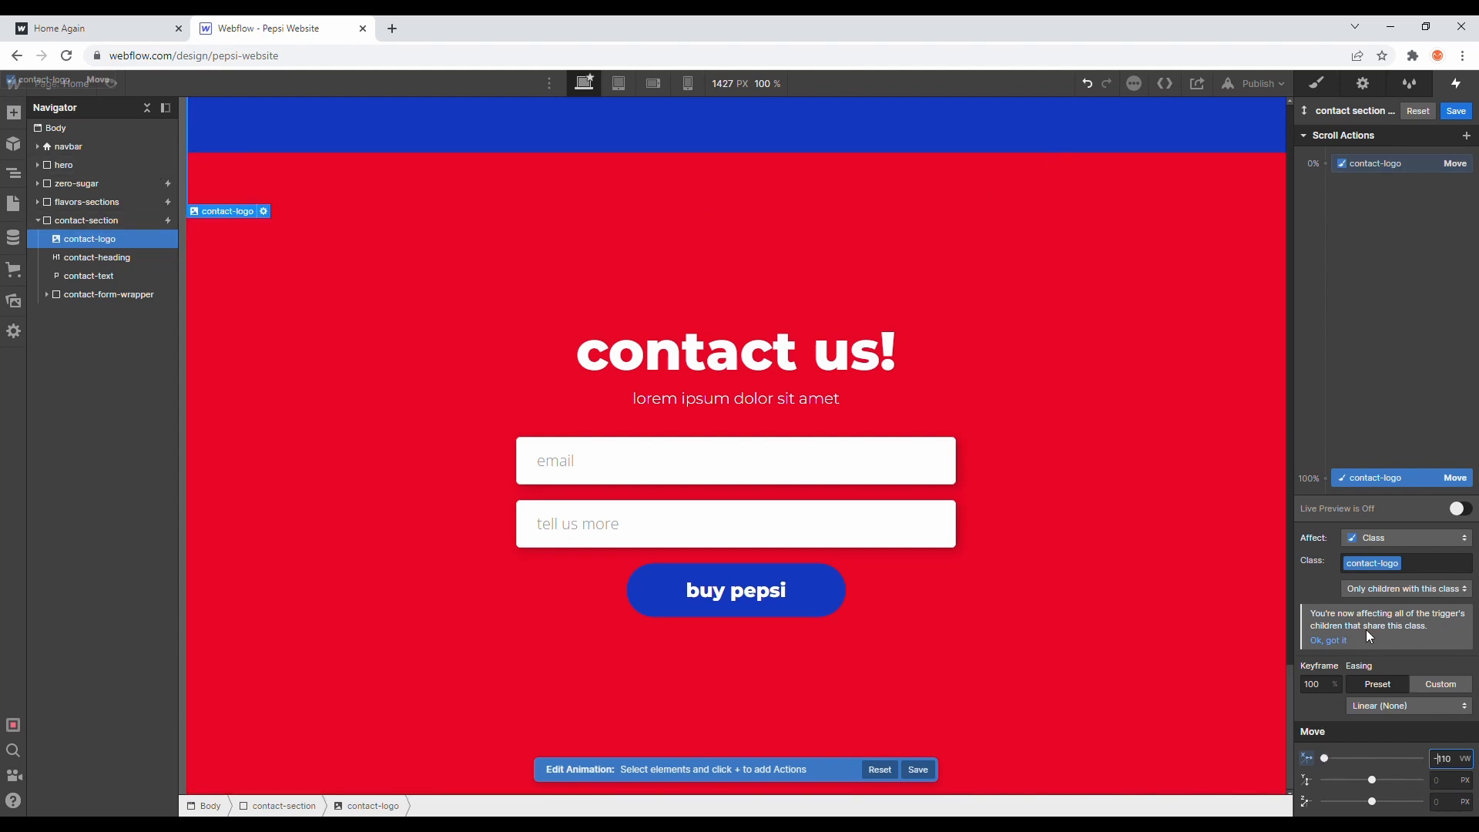
Step: Shift contact-logo's ending Move action to the 45% keyframe
click(1322, 685)
text(45)
key(Return)
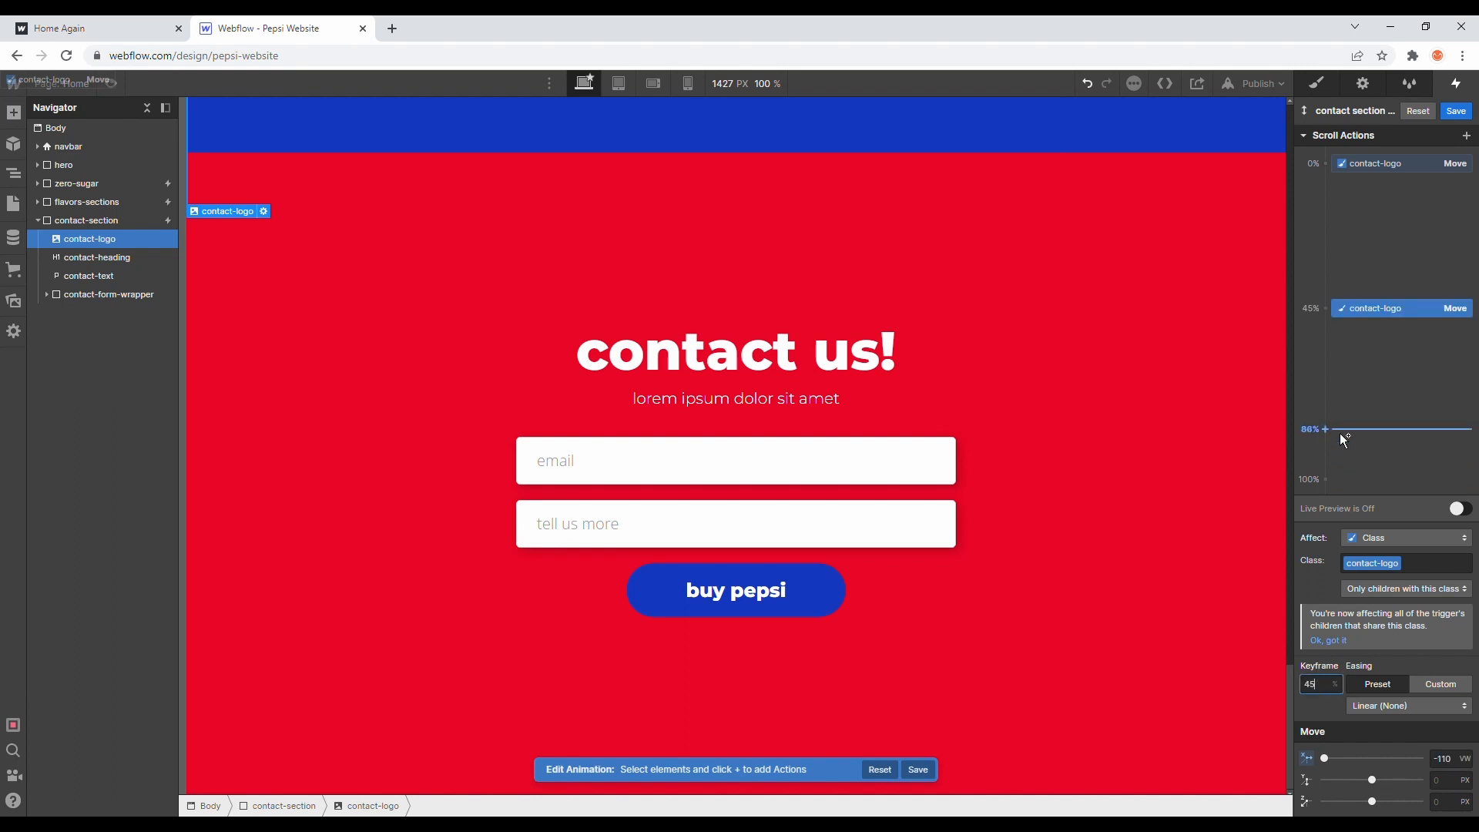
Step: Enable Live Preview and check the logo's horizontal travel while passing through the contact section
click(1458, 509)
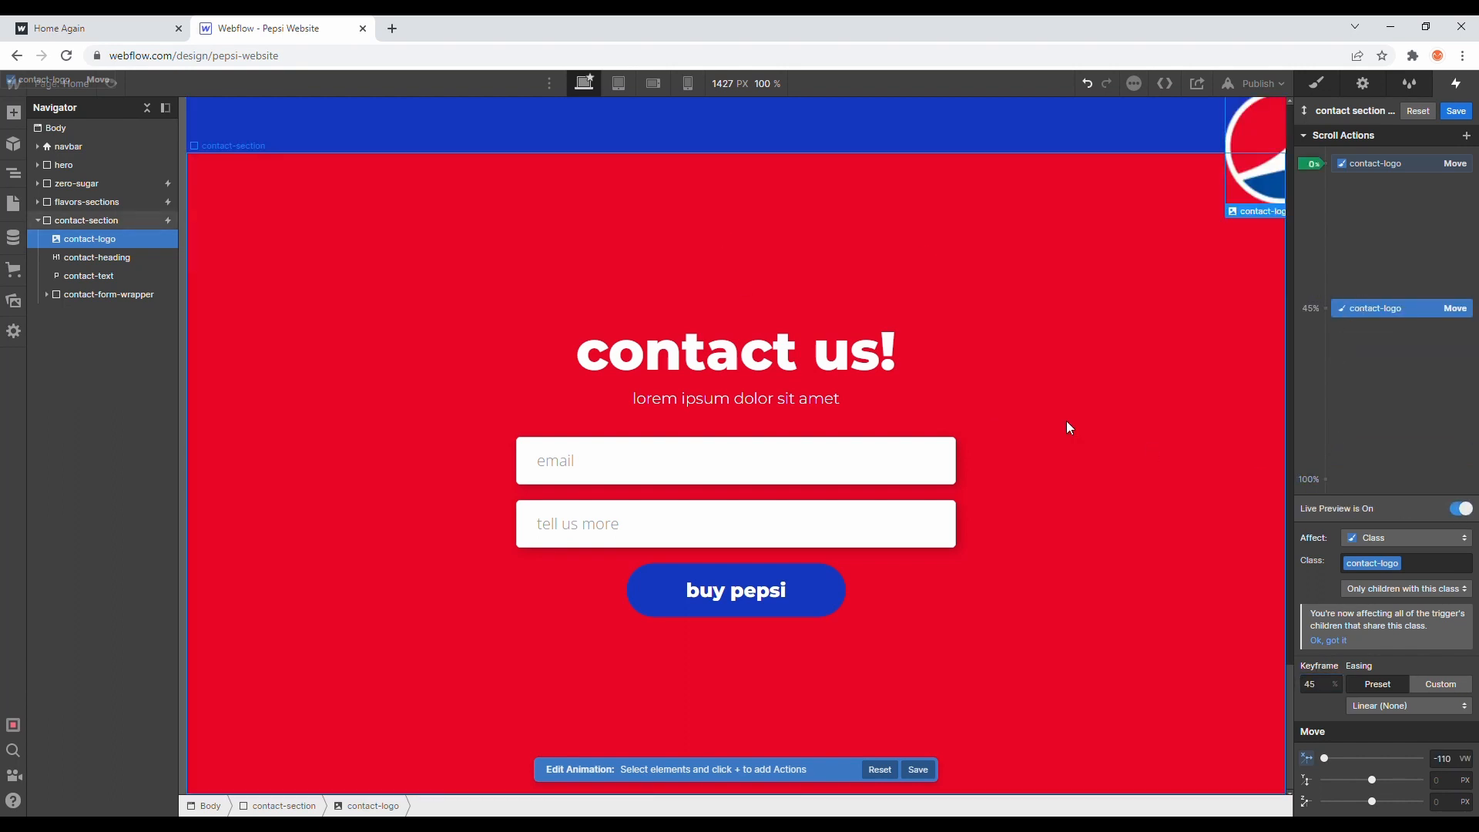
scroll(1067, 419, up, 5)
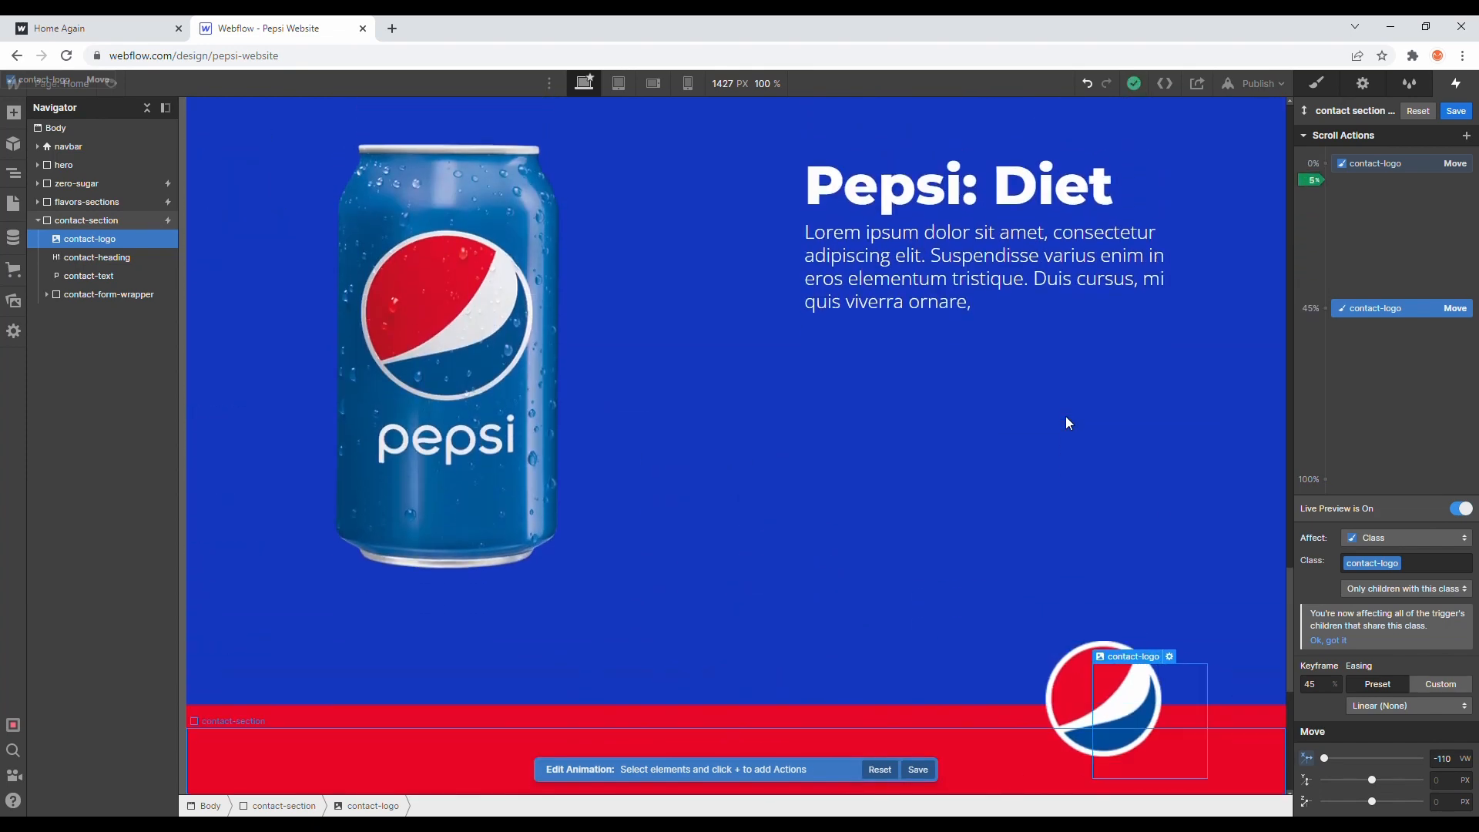
scroll(1066, 422, down, 5)
scroll(1065, 422, down, 3)
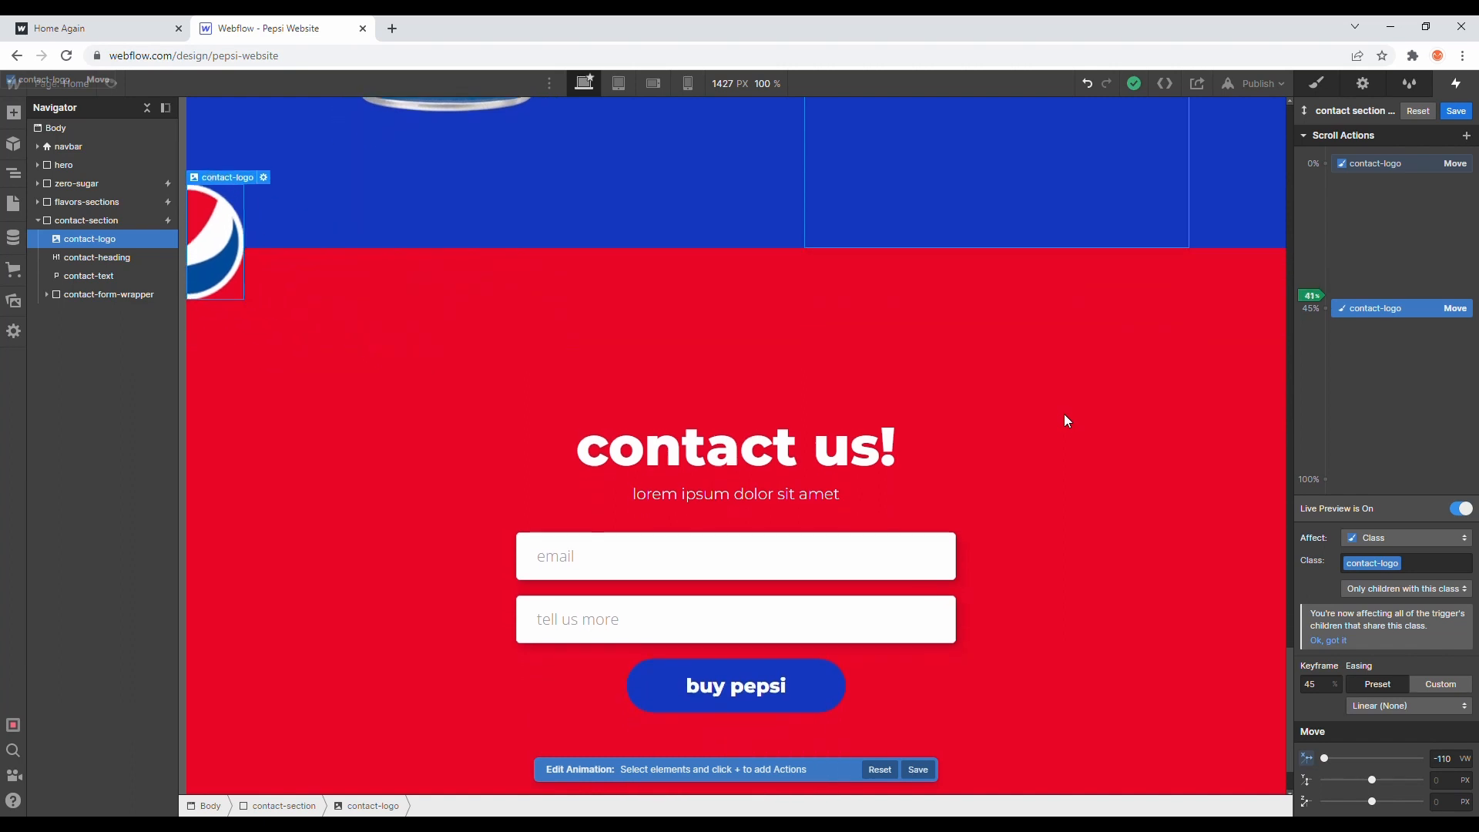
scroll(1064, 420, down, 1)
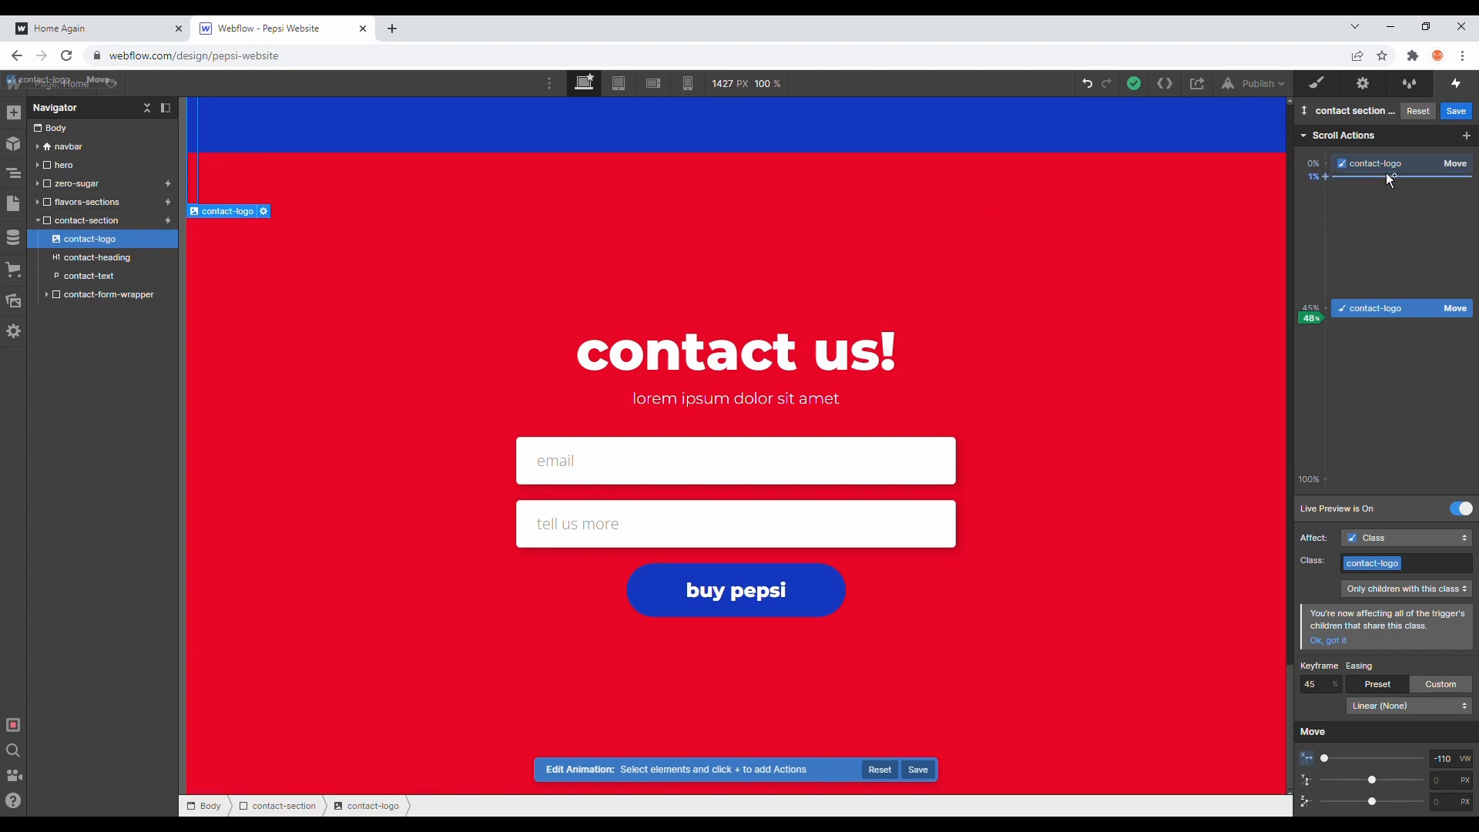
Step: Add a Rotate action for contact-logo at the 0% keyframe with a Z rotation of 300 degrees
click(1326, 164)
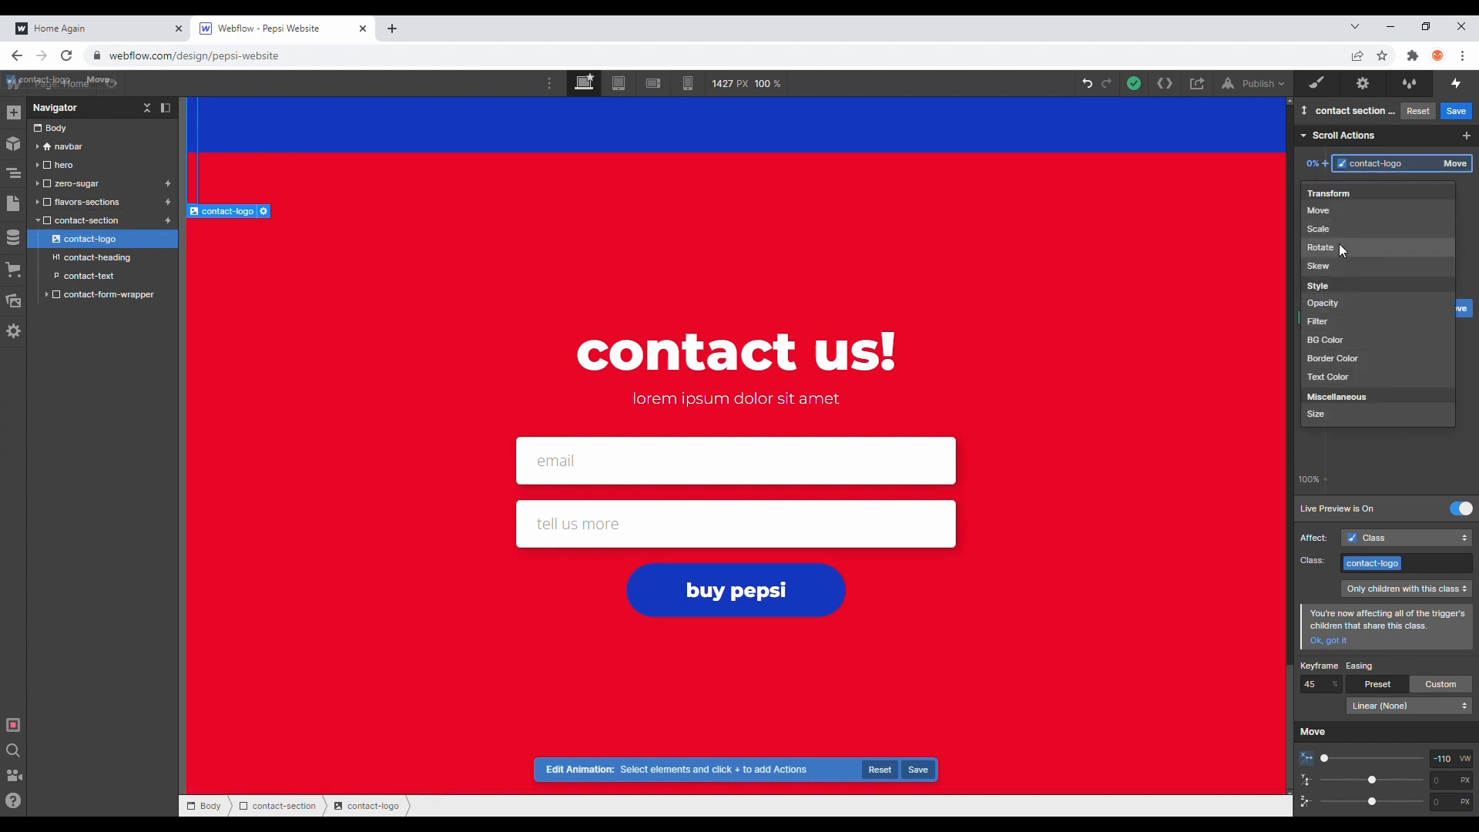
click(1338, 248)
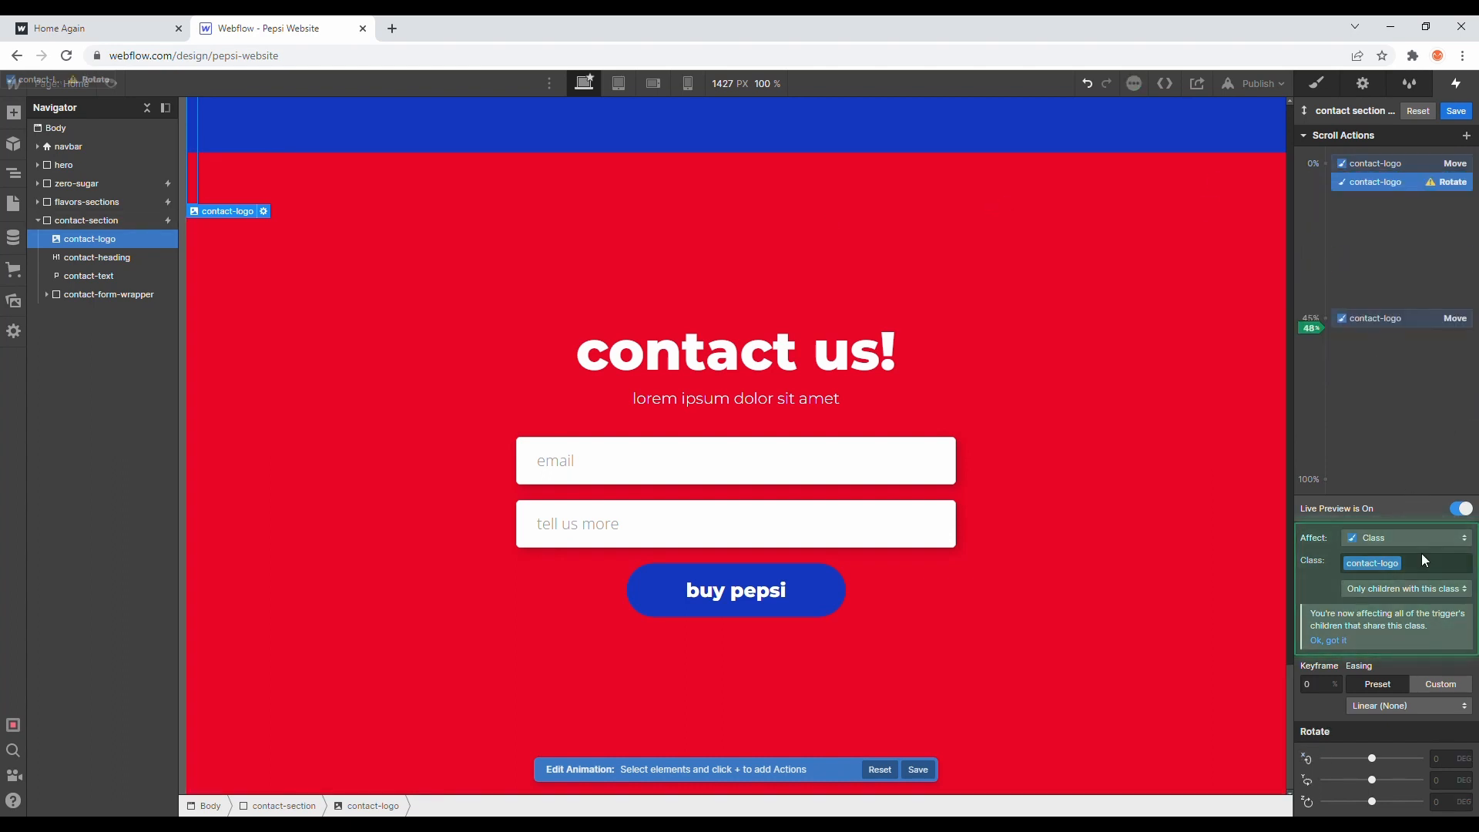
click(1441, 804)
text(300)
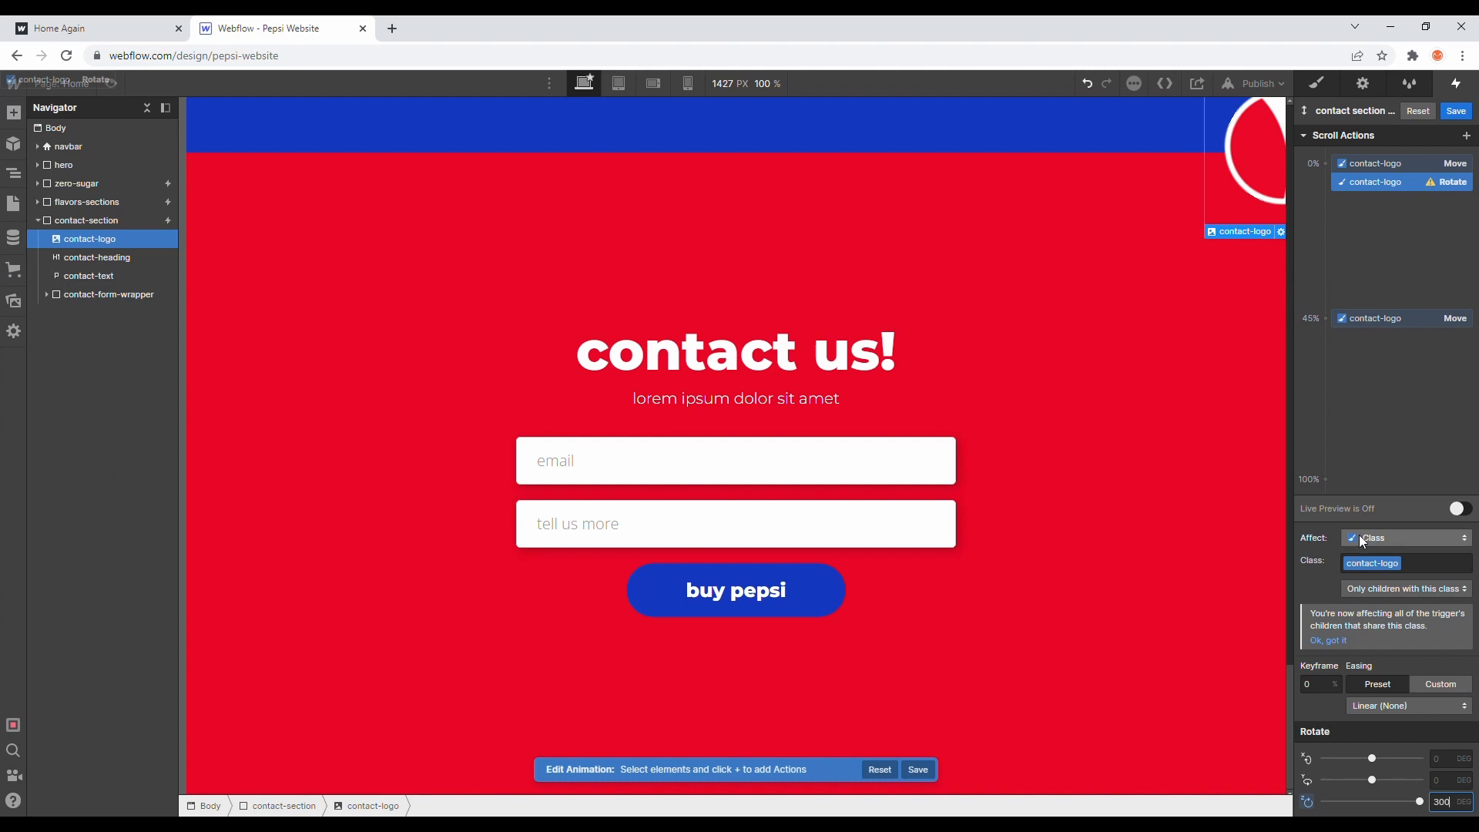
Step: Add a Rotate action for contact-logo at the 45% keyframe with a Z rotation of 0 degrees
click(1324, 329)
click(1325, 320)
click(1327, 319)
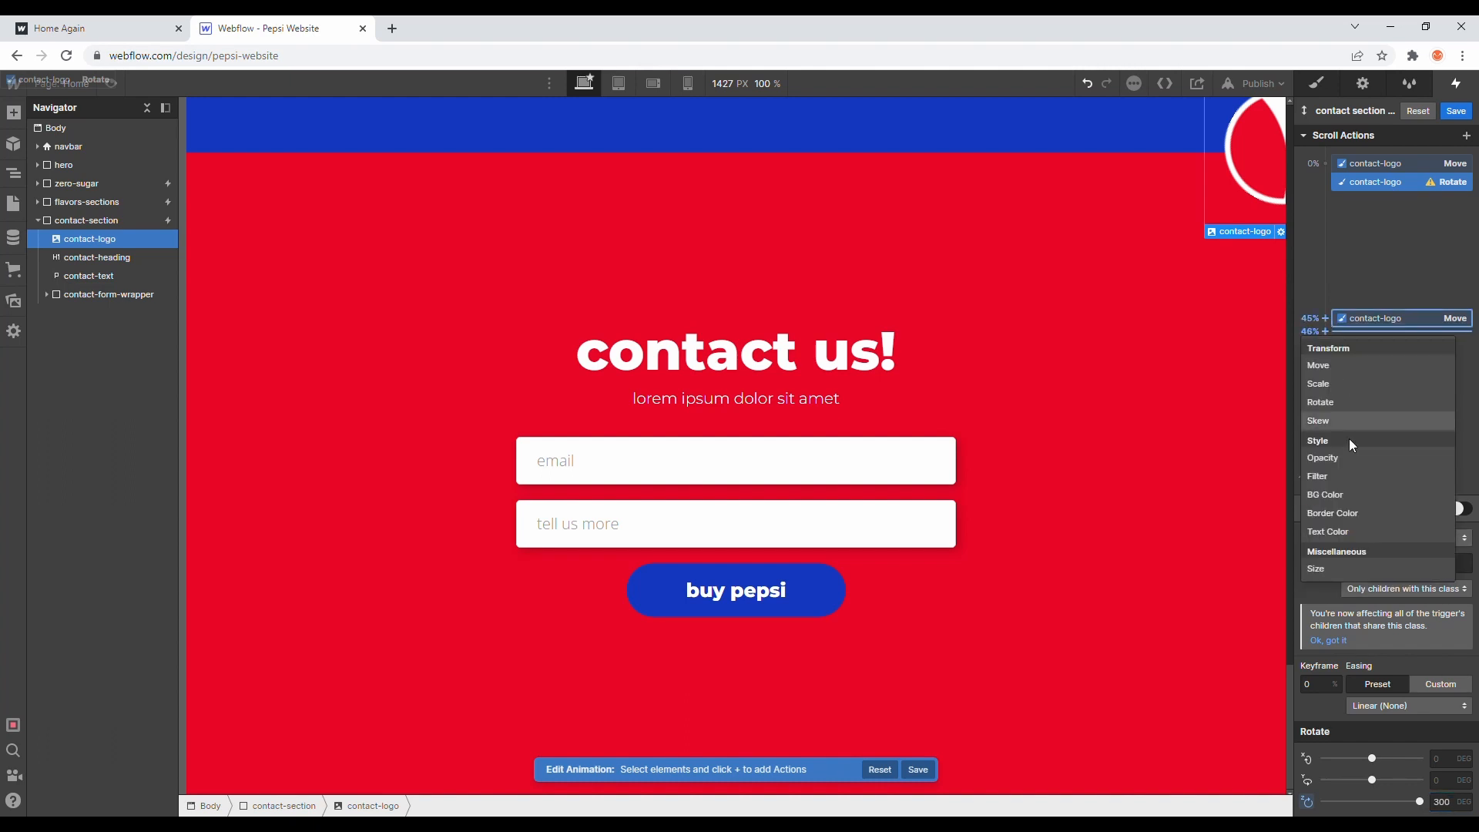
click(1335, 402)
click(1436, 802)
key(Return)
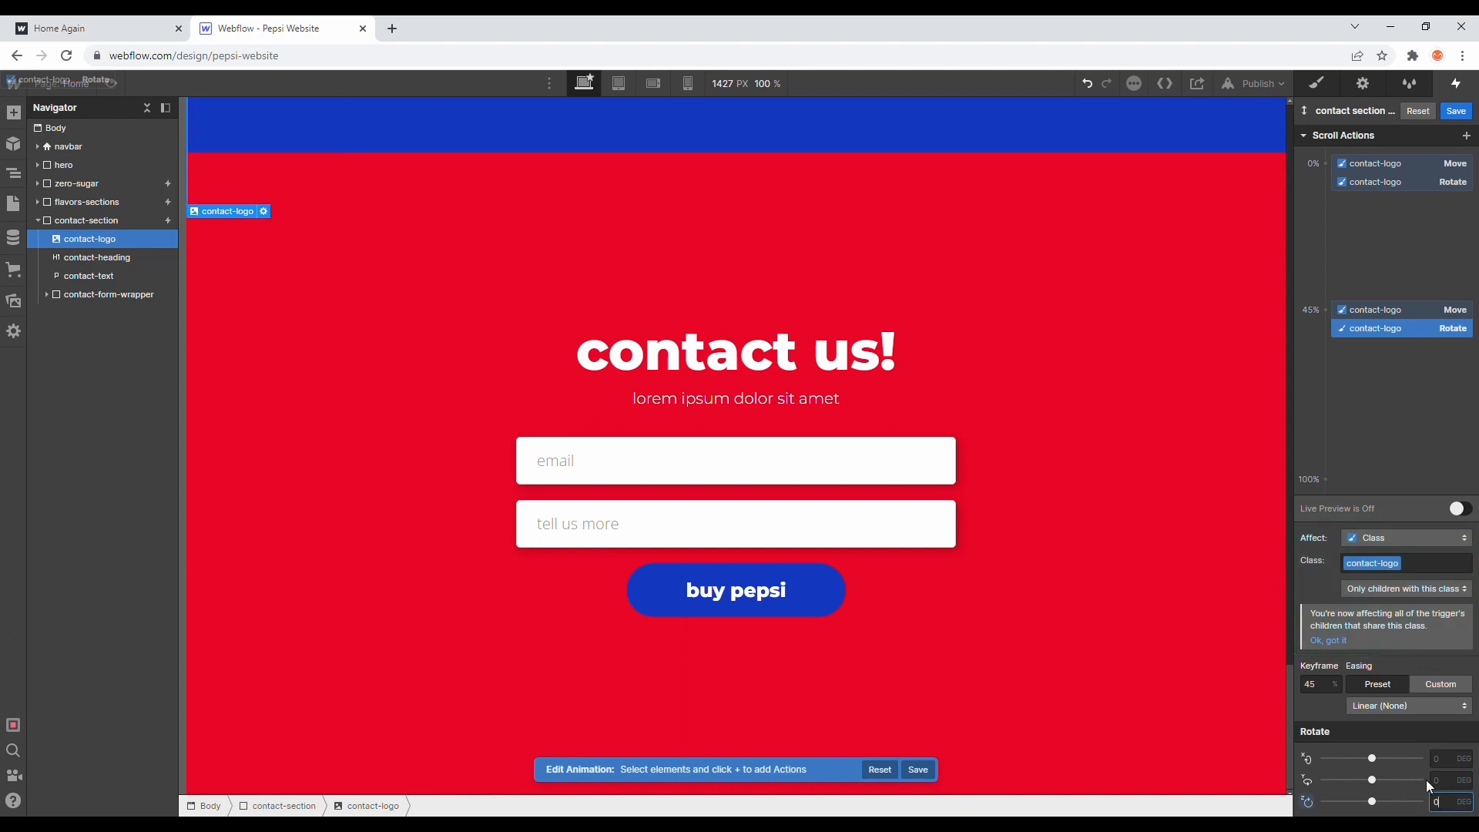
Step: Check the rolling logo with Live Preview on and save the contact section scroll animation
click(1458, 508)
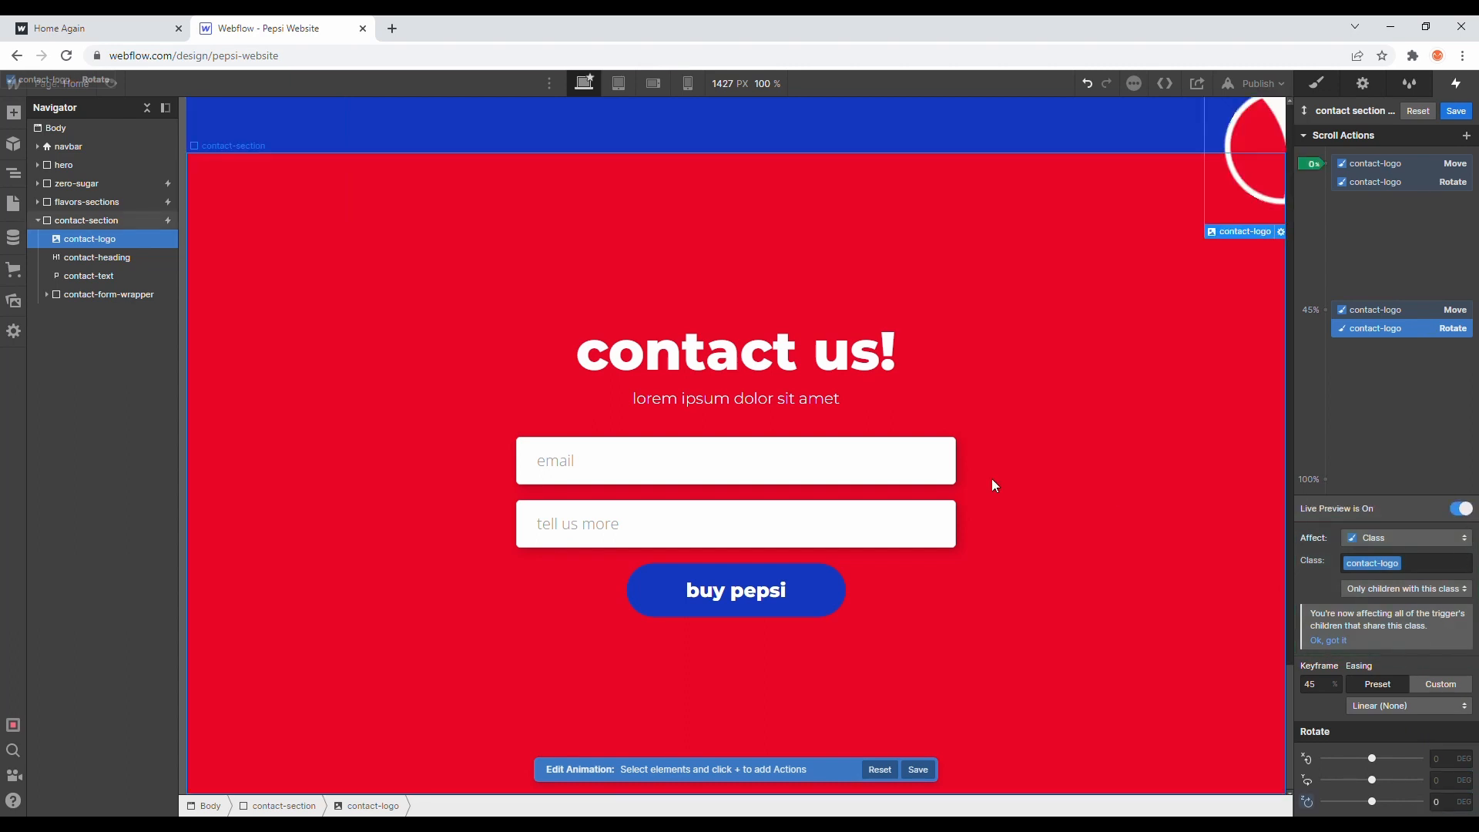
scroll(969, 460, up, 3)
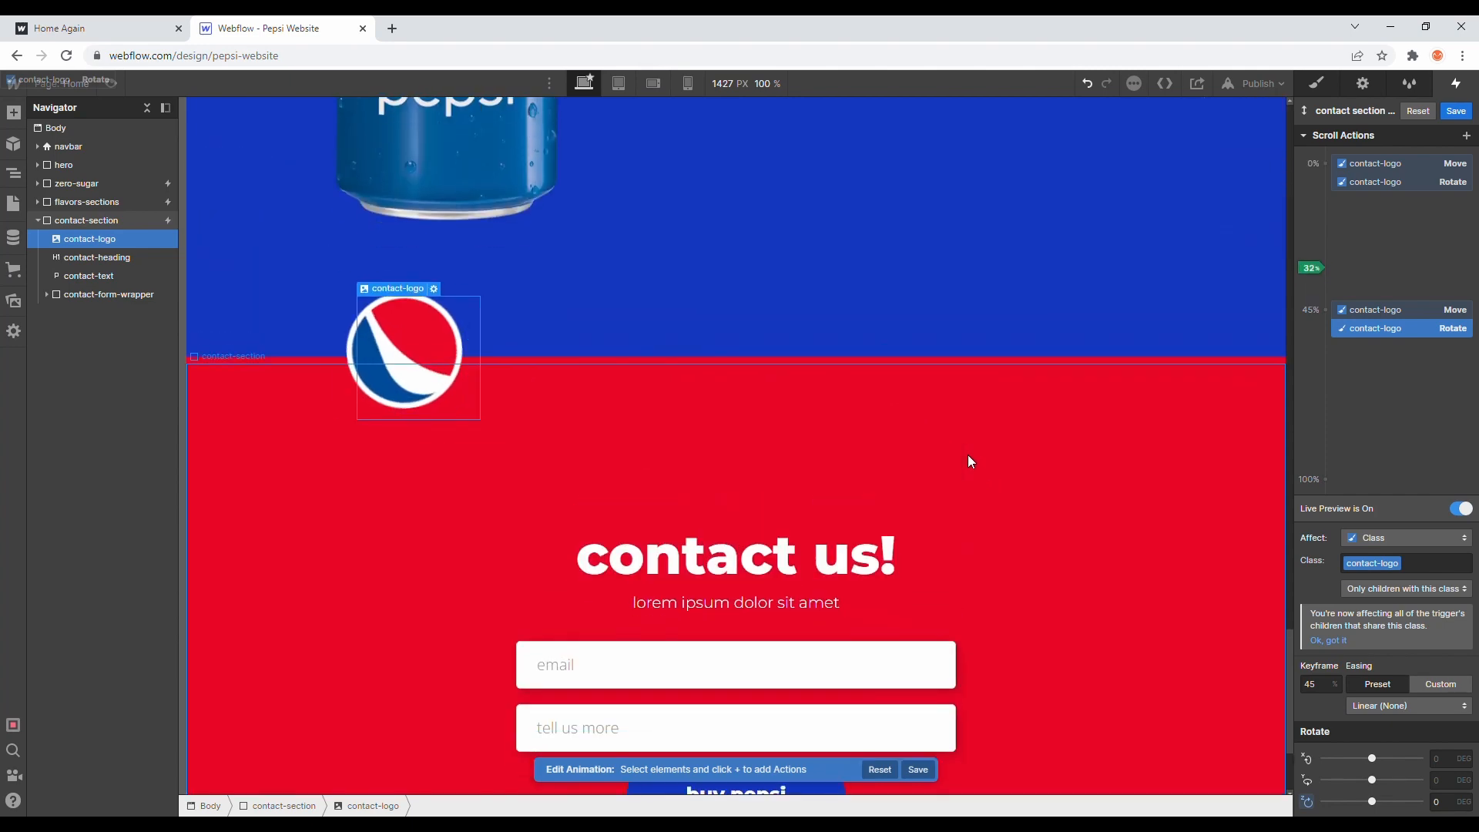
scroll(969, 460, up, 6)
scroll(969, 460, down, 5)
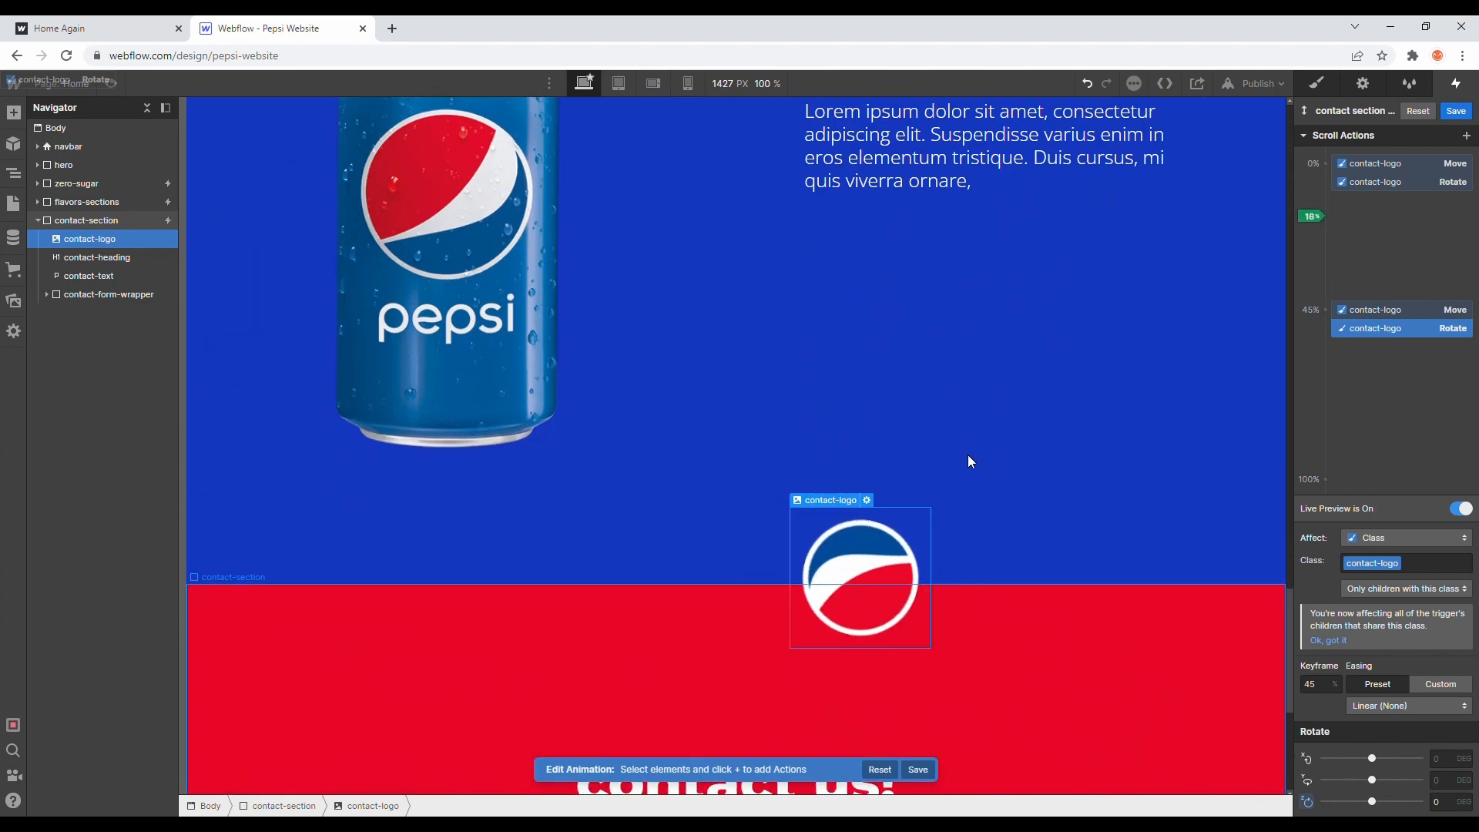
scroll(967, 455, down, 5)
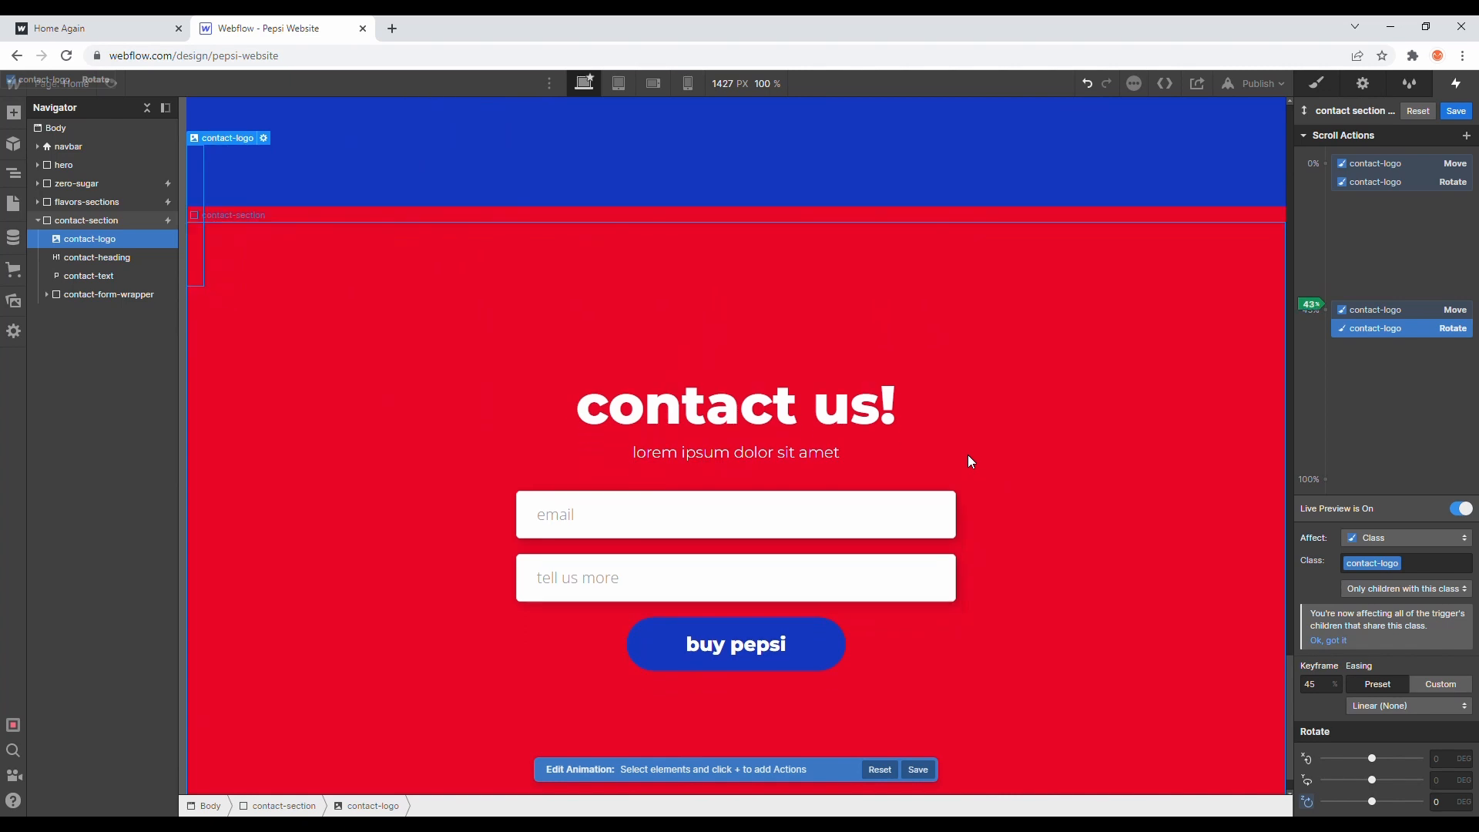
click(1459, 112)
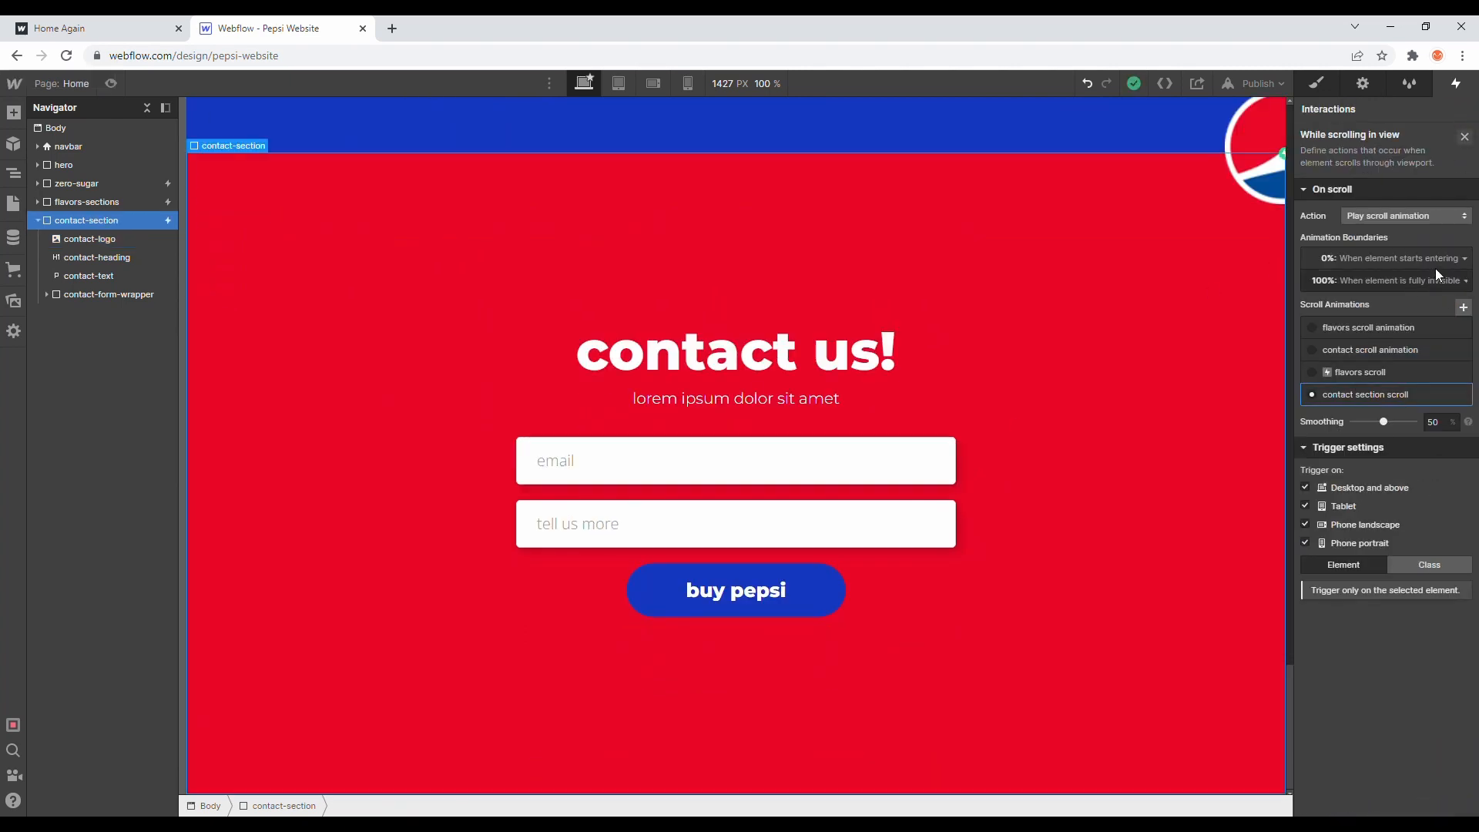
Step: Set the scroll animation to start at 0% when contact-section is fully visible
click(1455, 263)
click(1414, 424)
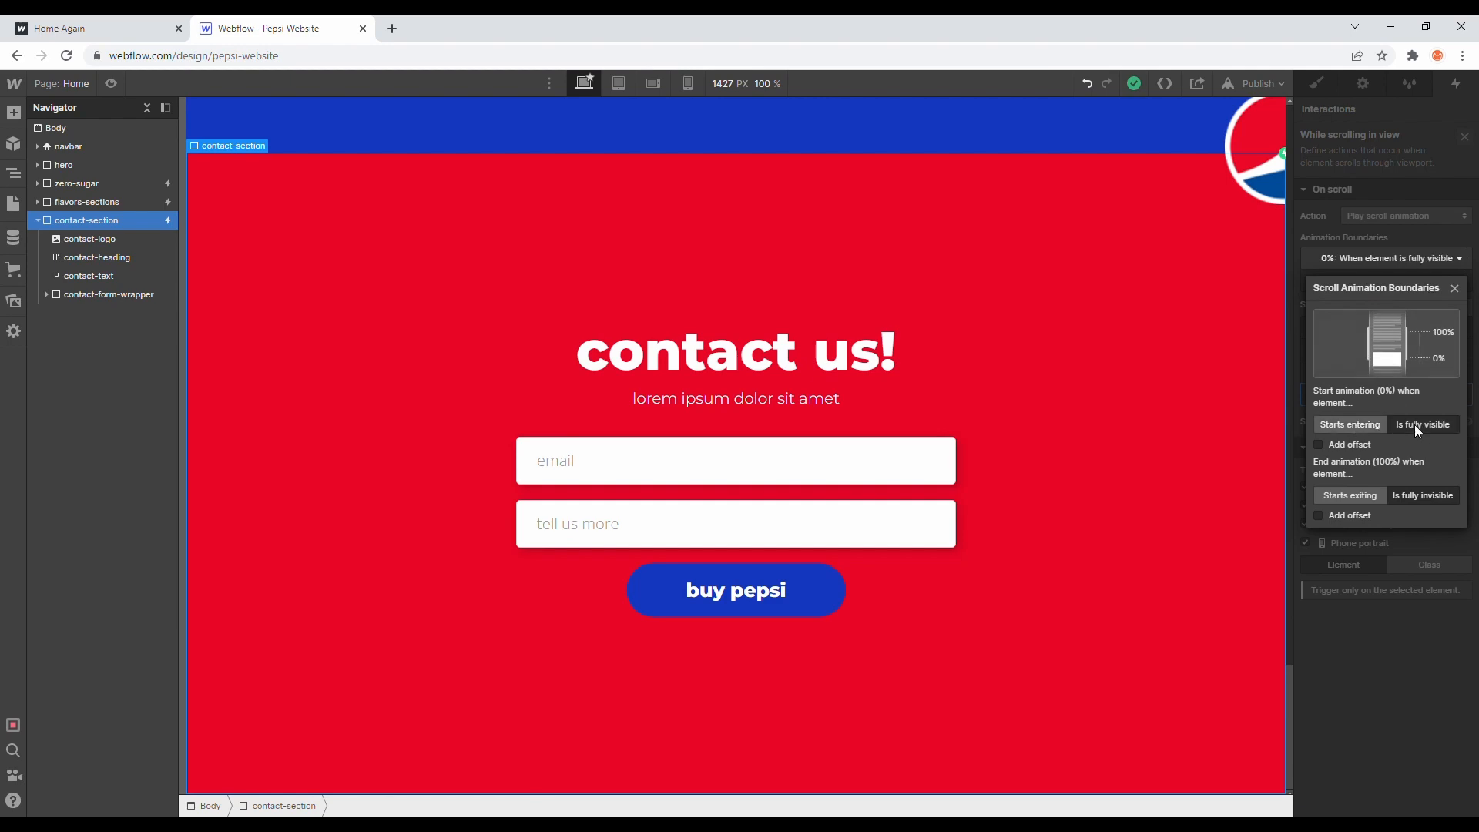
click(1453, 290)
Step: Preview the page and check the logo's scroll animation around the contact section, then return to the designer
scroll(1201, 282, up, 10)
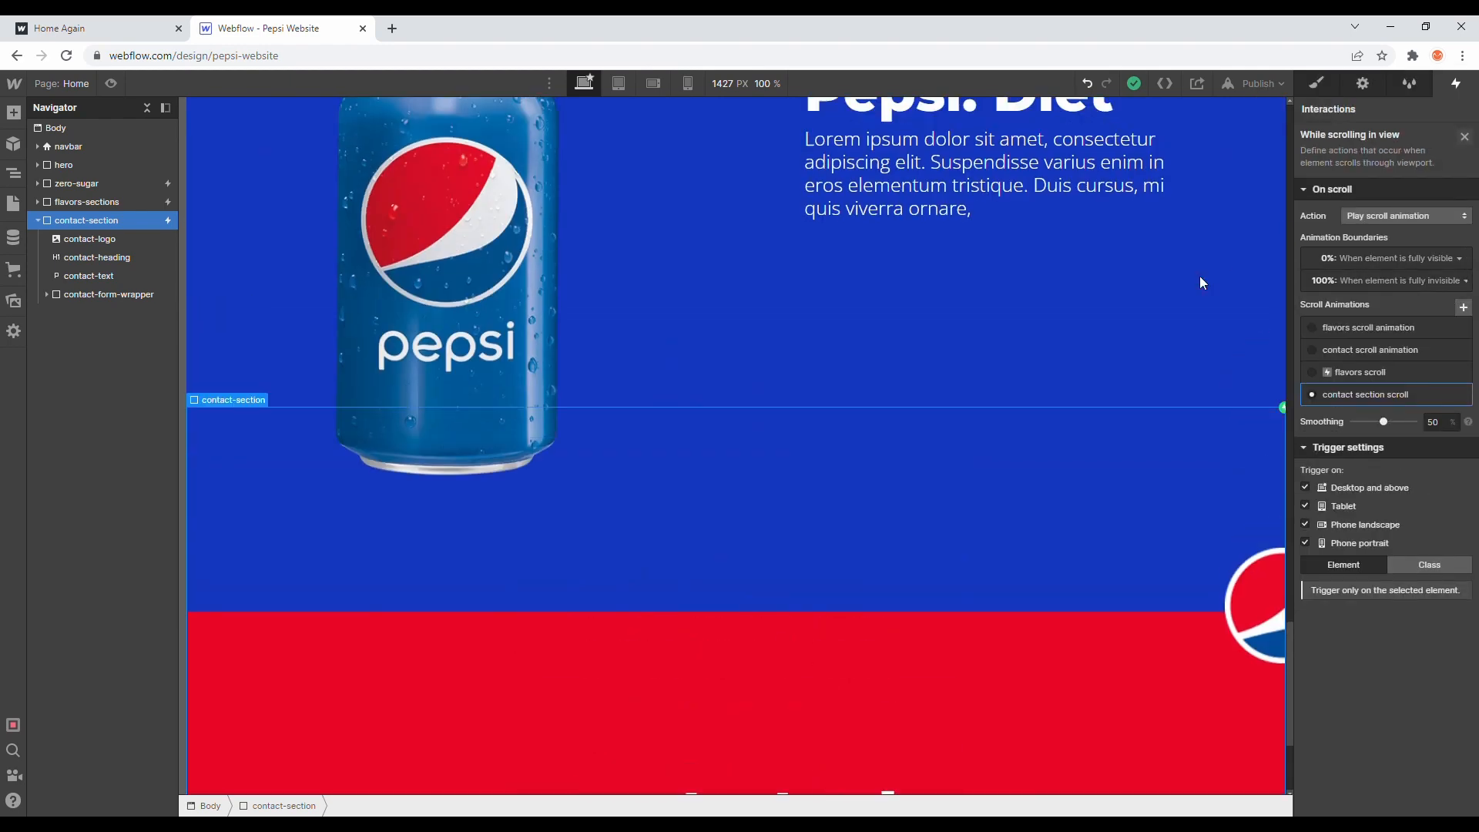
scroll(1199, 278, down, 10)
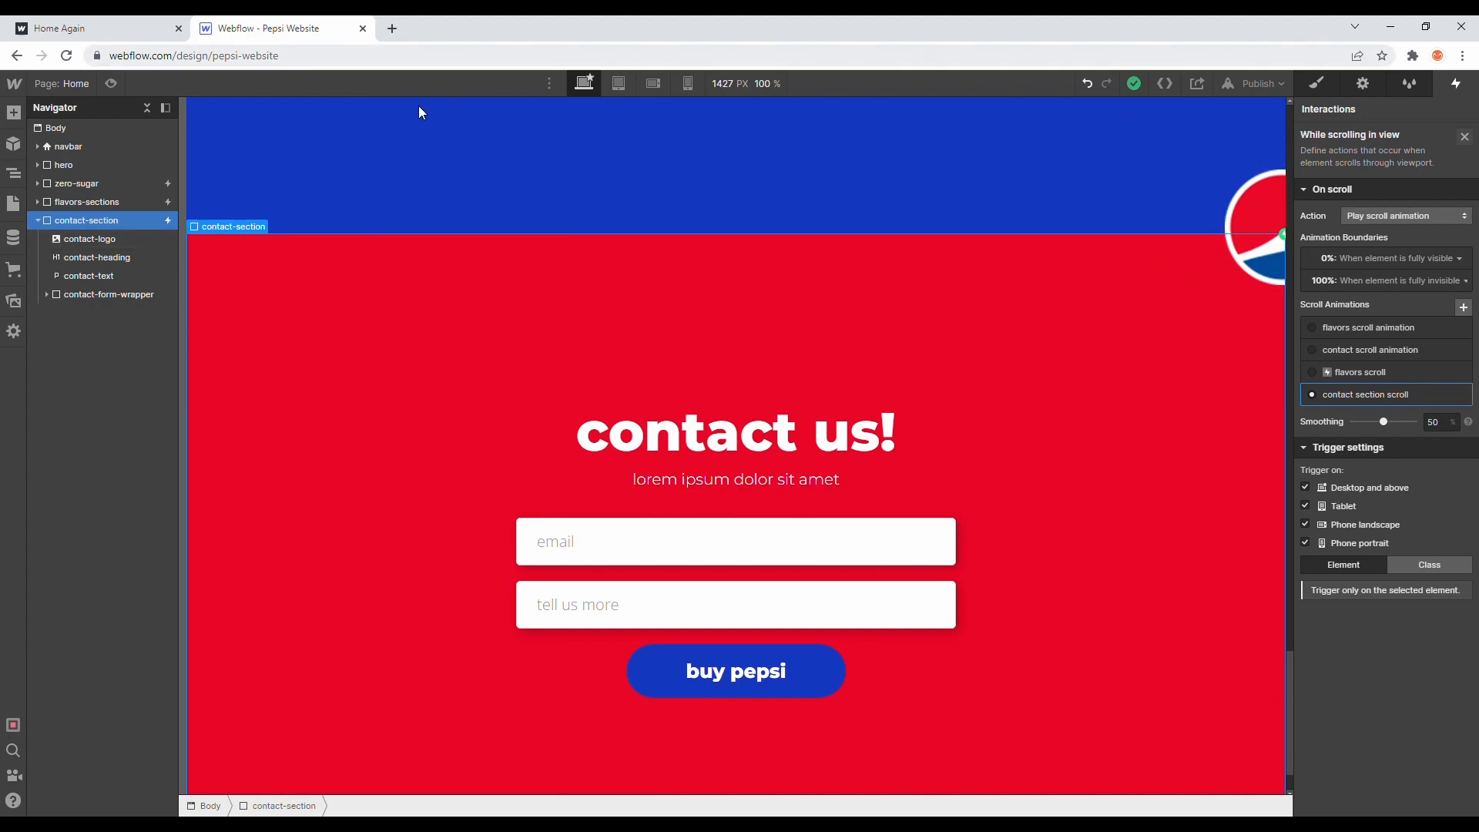
scroll(245, 145, up, 5)
click(111, 83)
scroll(316, 275, down, 4)
scroll(315, 276, down, 7)
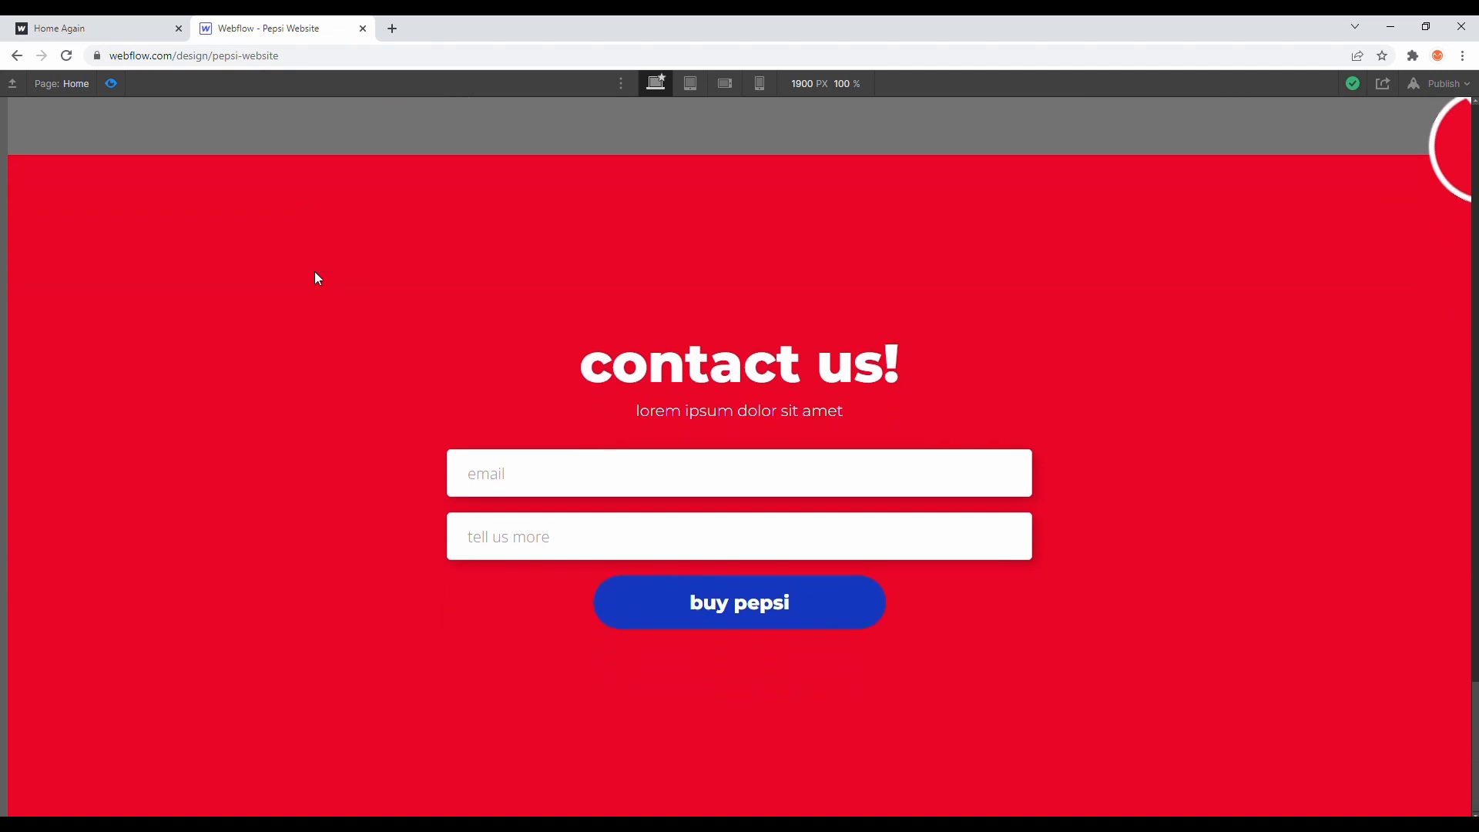
scroll(314, 271, up, 3)
scroll(309, 266, down, 2)
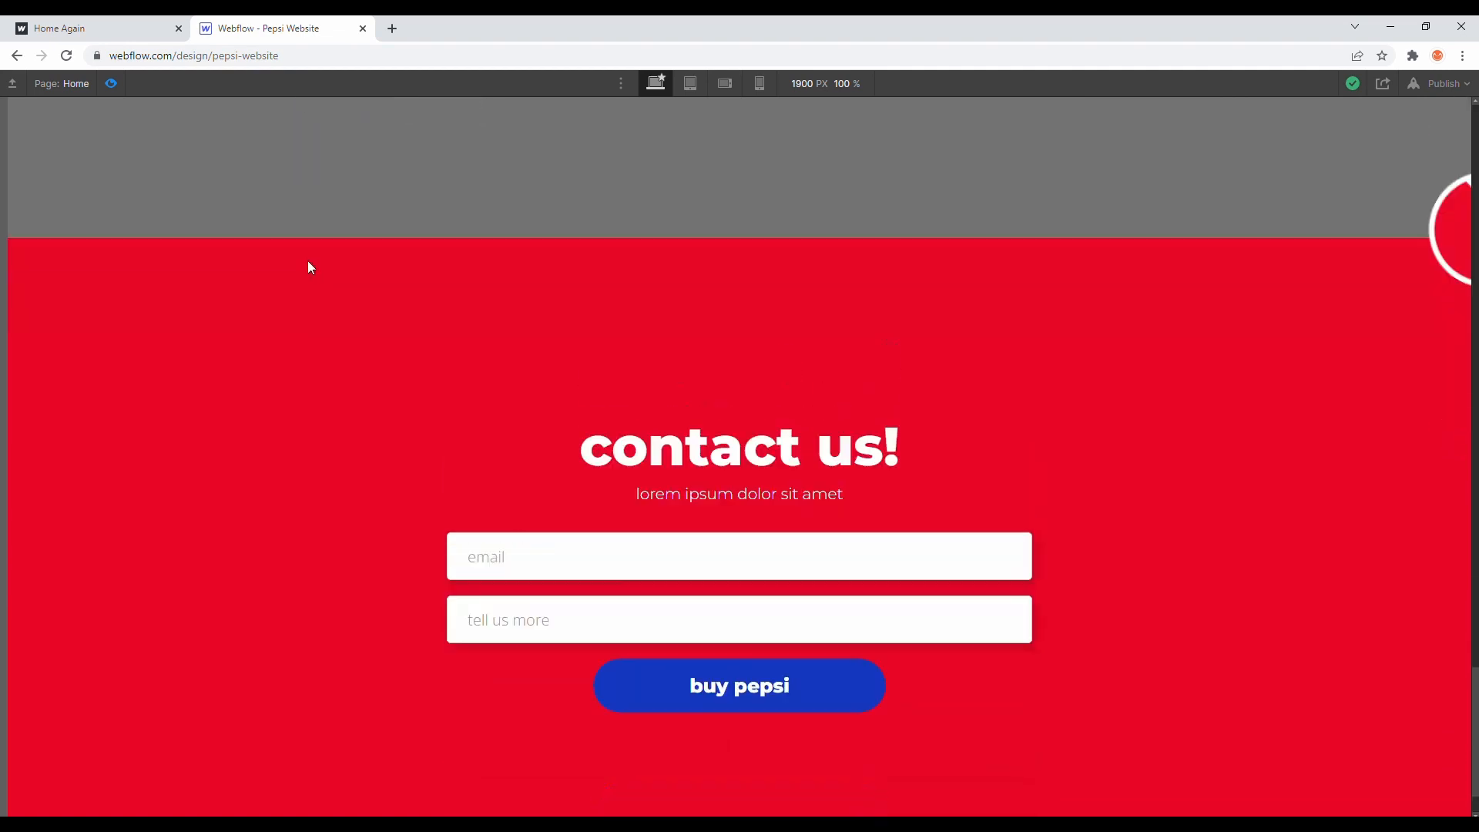
scroll(292, 256, up, 2)
scroll(289, 249, down, 3)
click(111, 83)
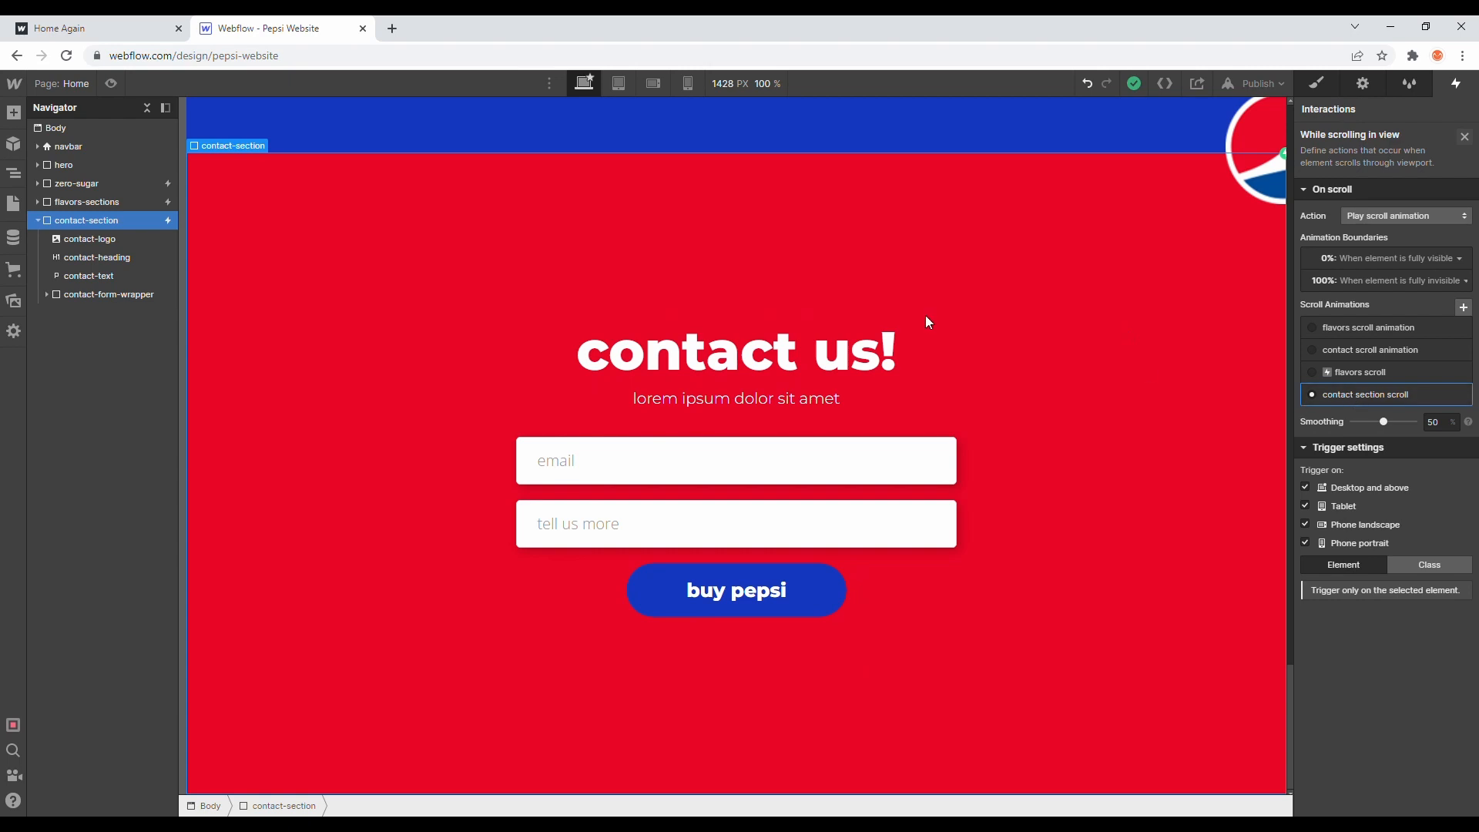
Step: Recheck the contact section scroll animation's keyframes and live behaviour, then close the animation editor
click(1375, 397)
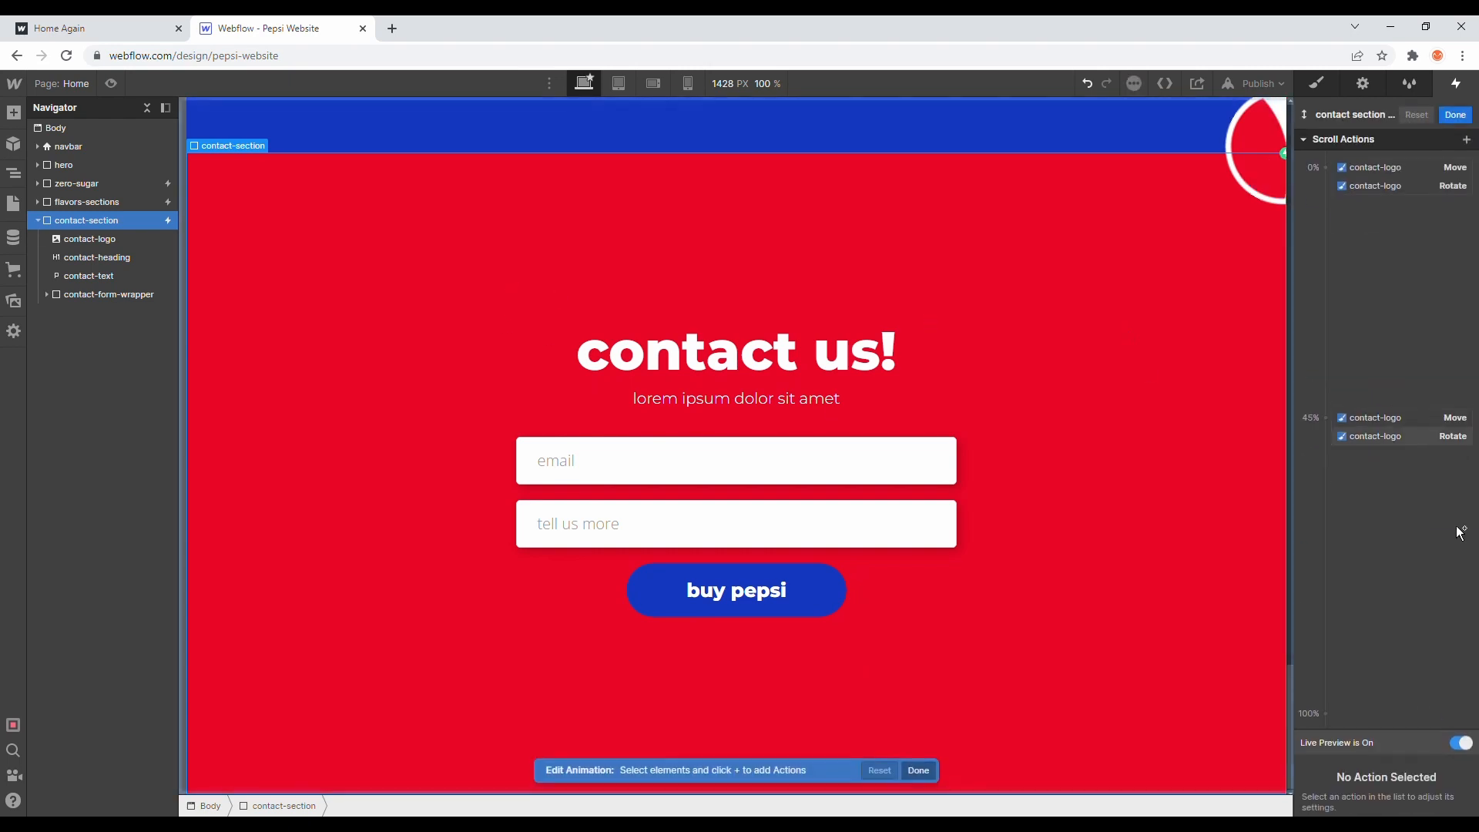
scroll(1061, 514, up, 5)
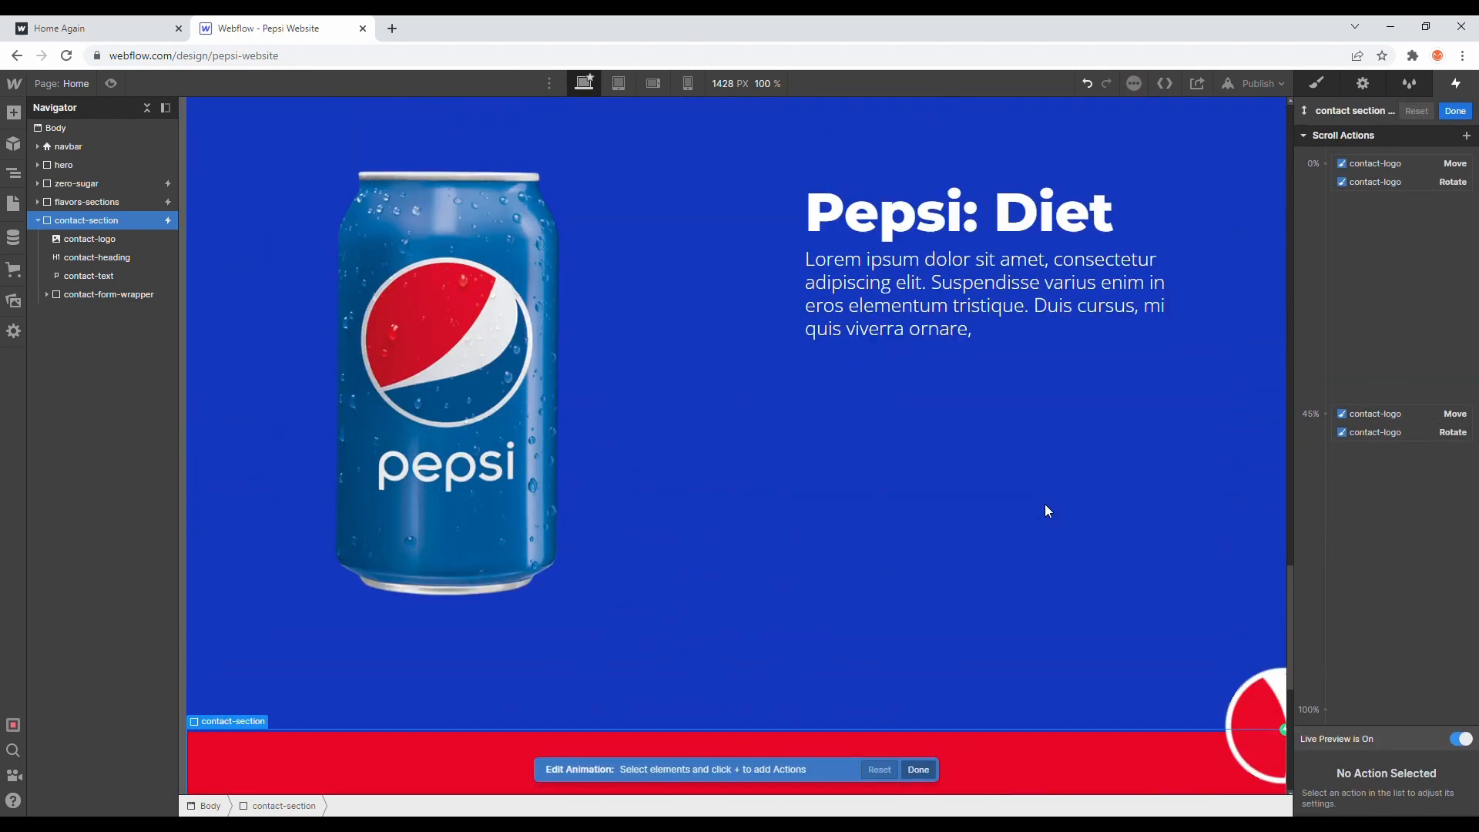
scroll(1186, 411, down, 3)
click(1455, 111)
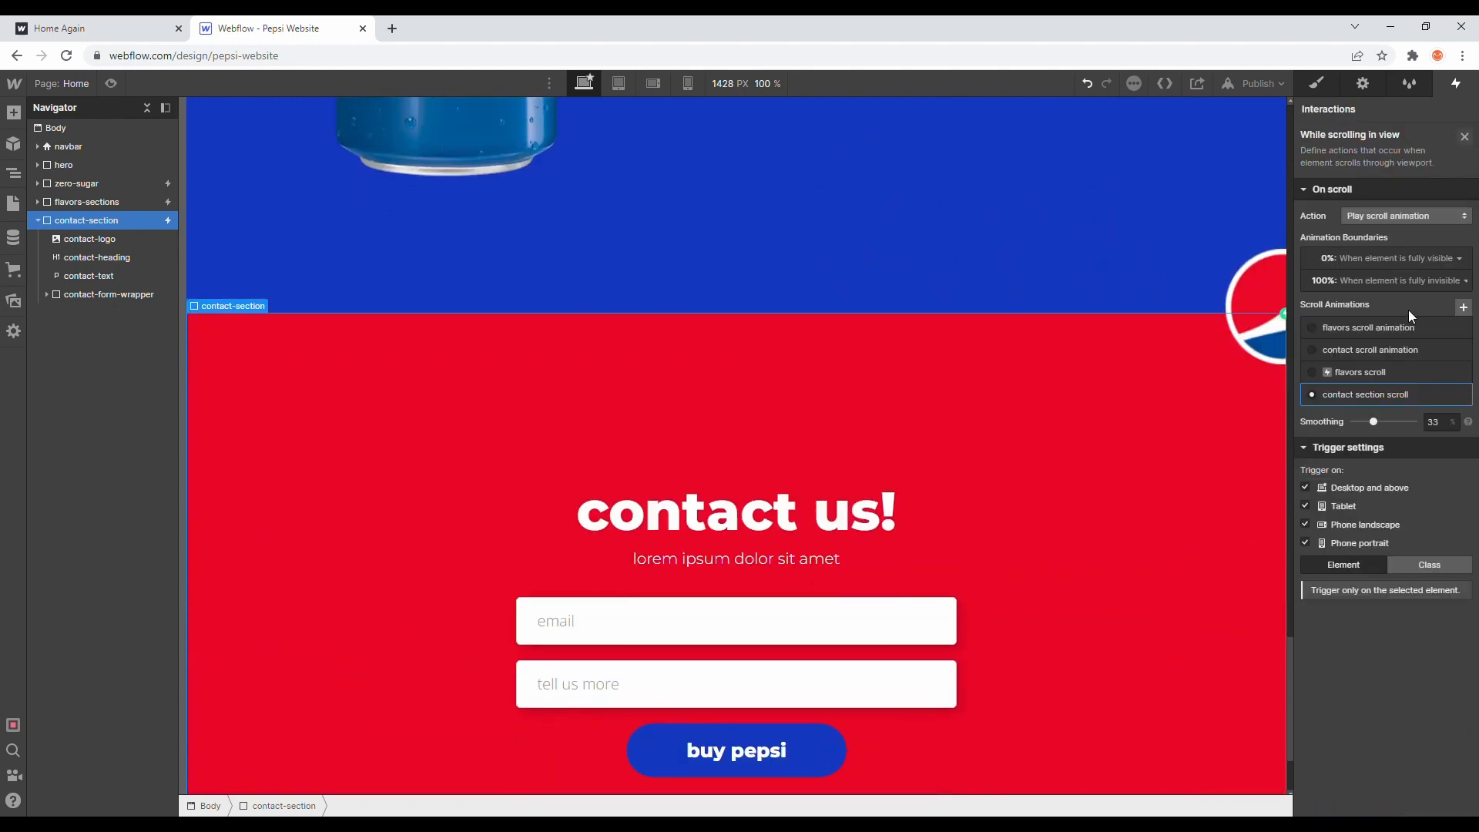
Step: Set the contact section's scroll animation to start at 0% when the element starts entering the viewport
click(1436, 258)
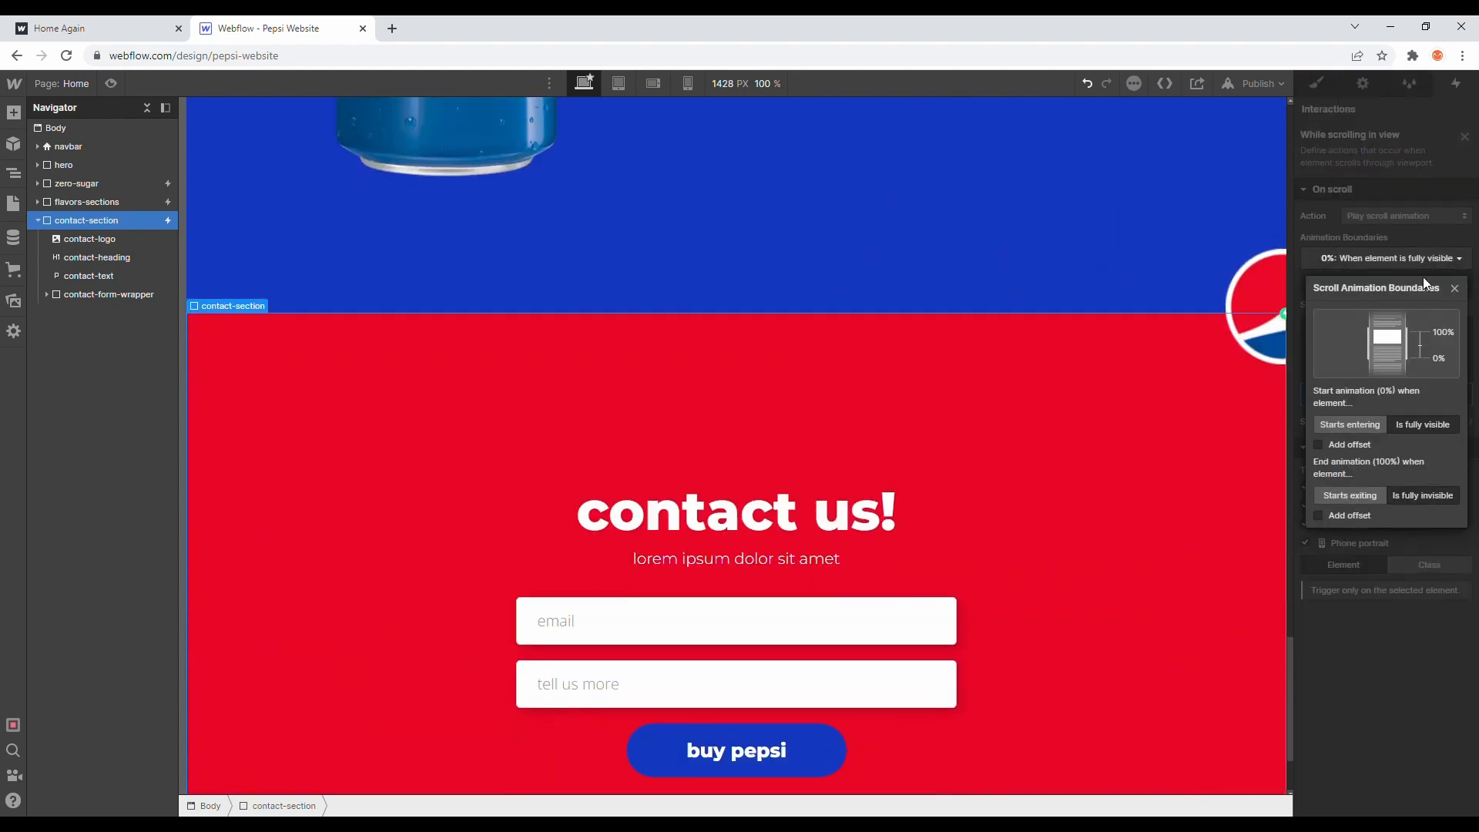
click(1360, 423)
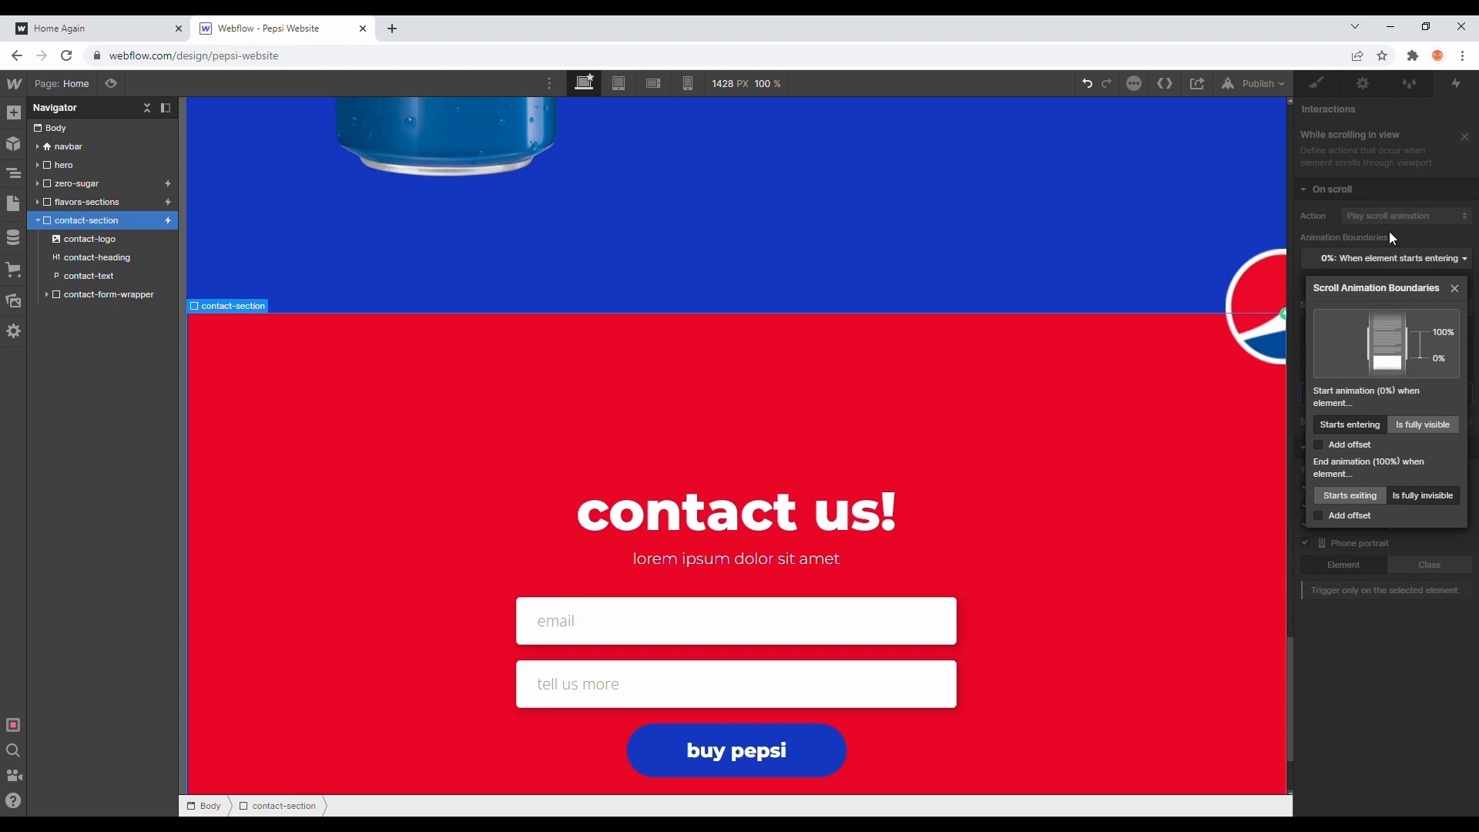
click(1389, 233)
scroll(861, 187, down, 2)
scroll(223, 113, up, 7)
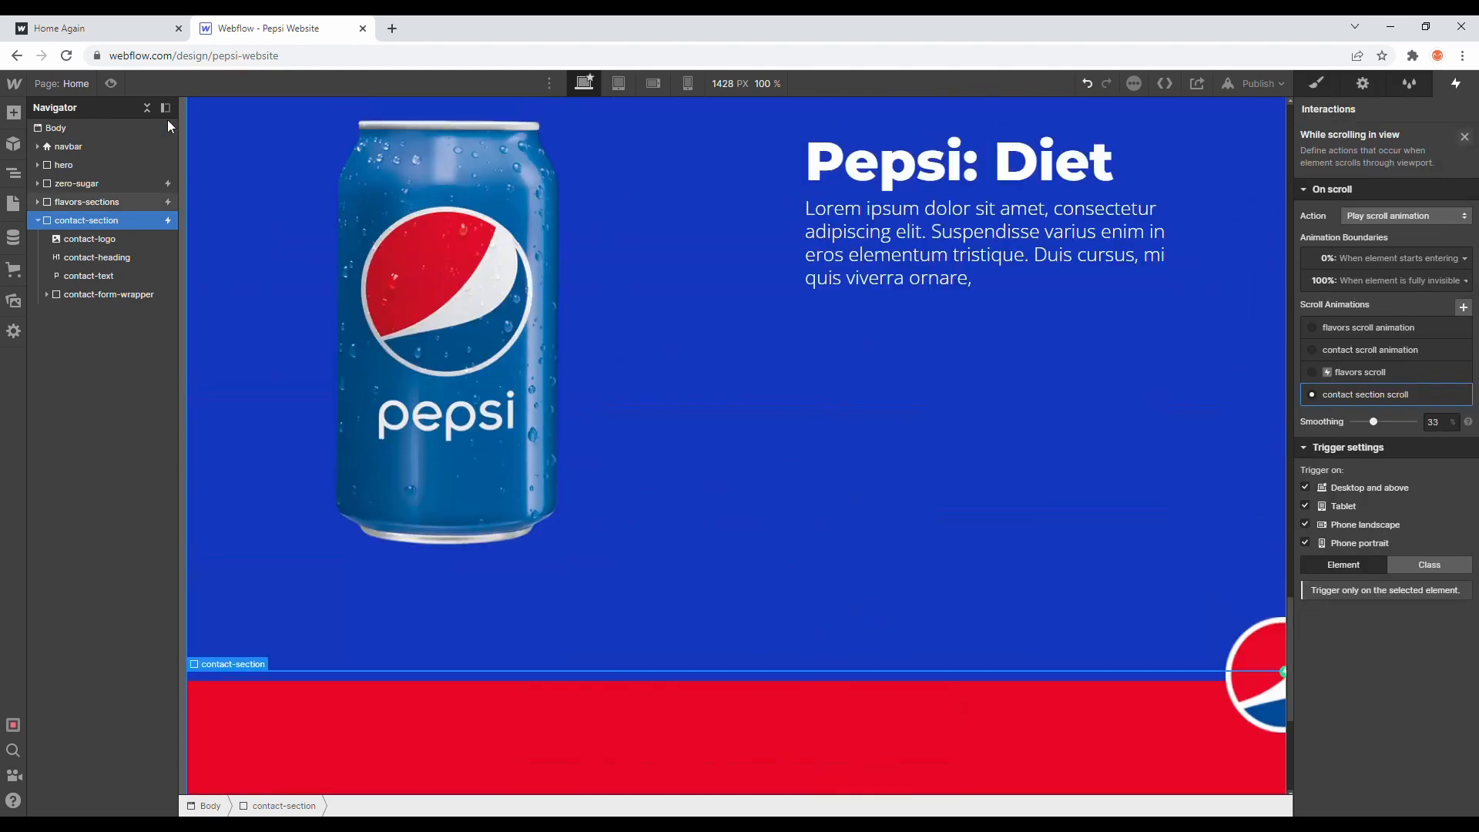
Step: Preview the page and examine how the logo rolls along the contact section's upper edge while scrolling both ways
click(111, 84)
scroll(647, 308, down, 7)
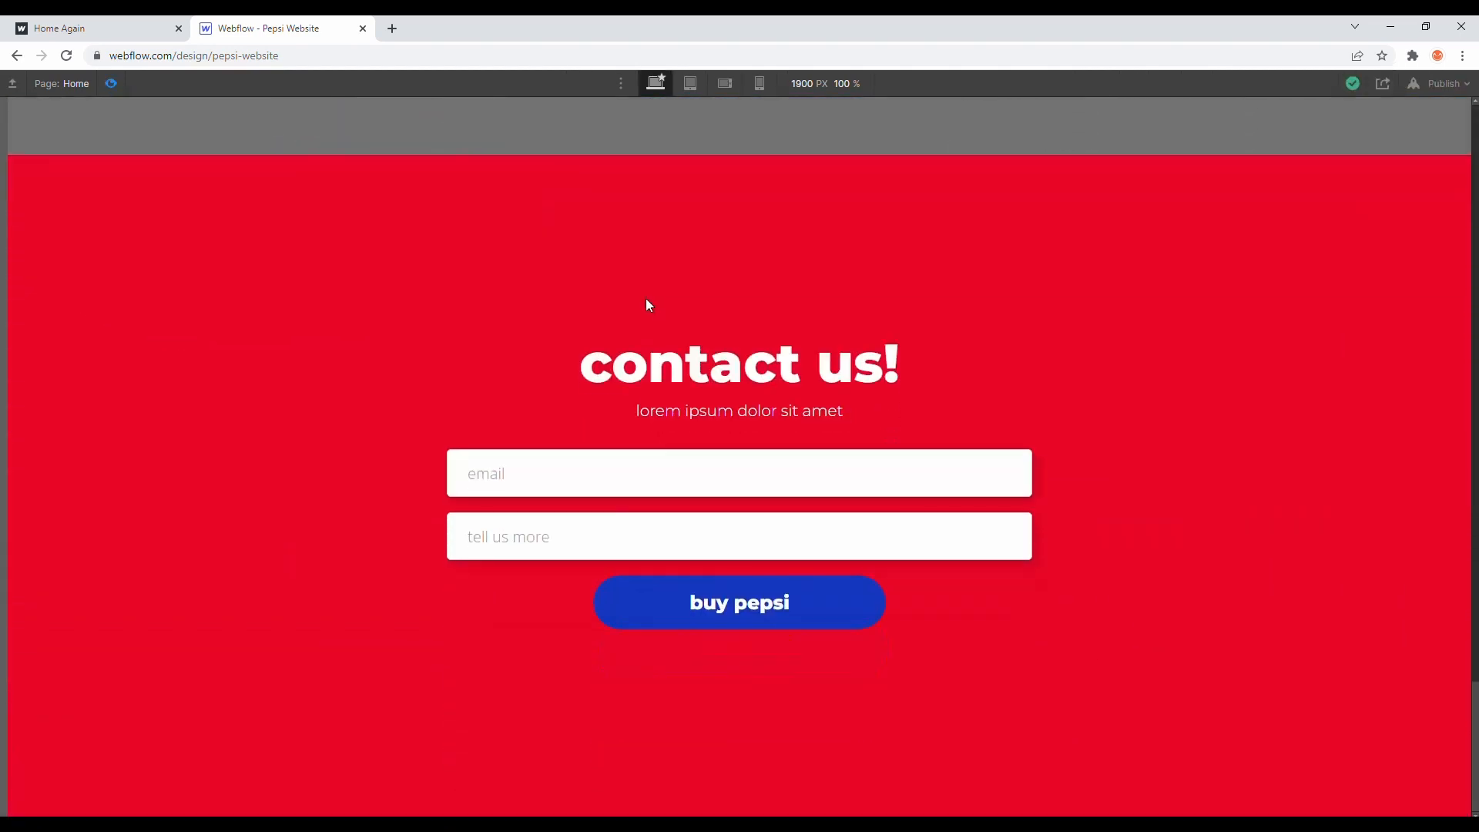
scroll(646, 305, up, 8)
scroll(645, 305, down, 7)
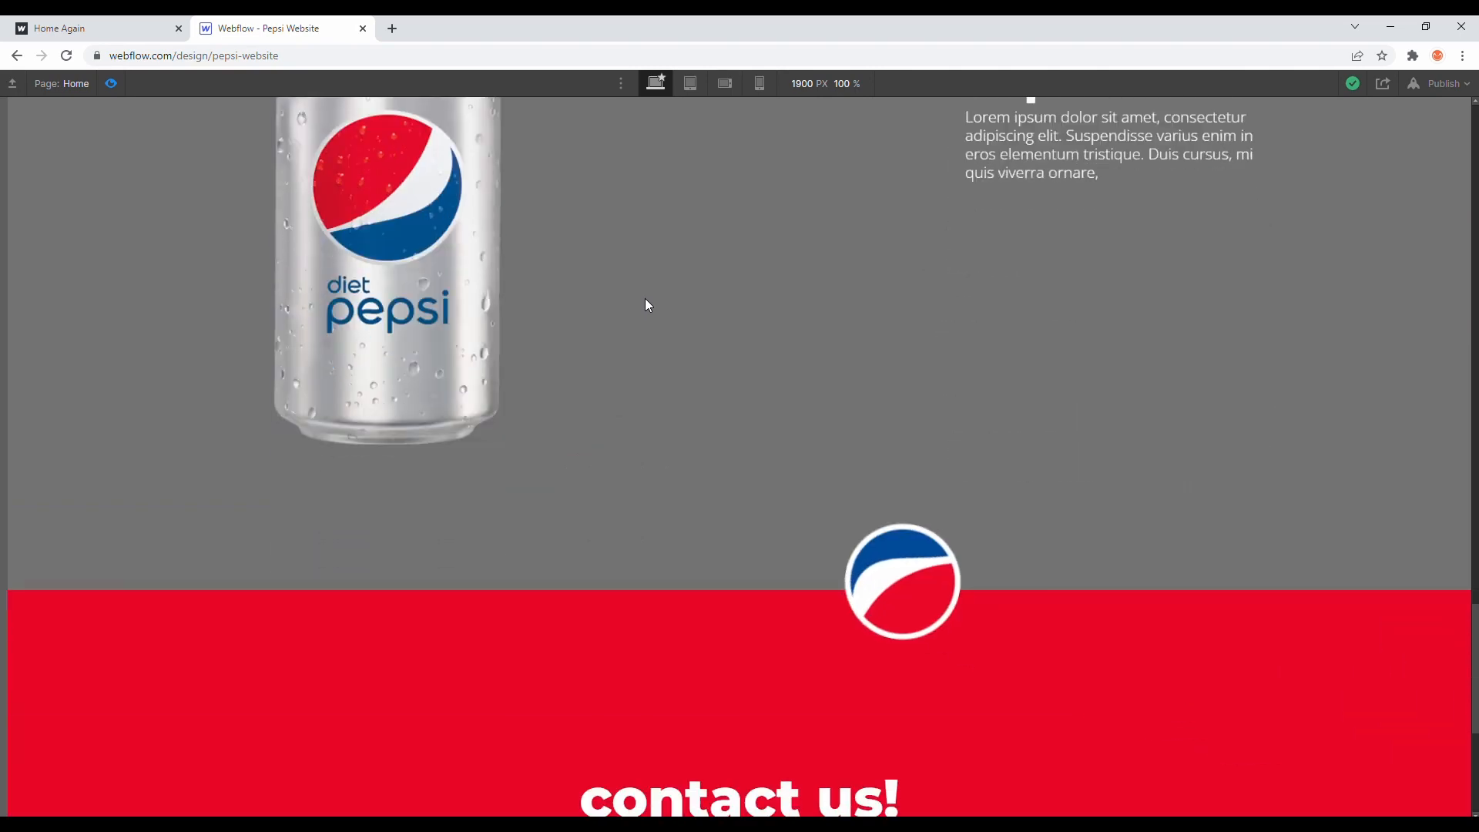
scroll(645, 306, up, 7)
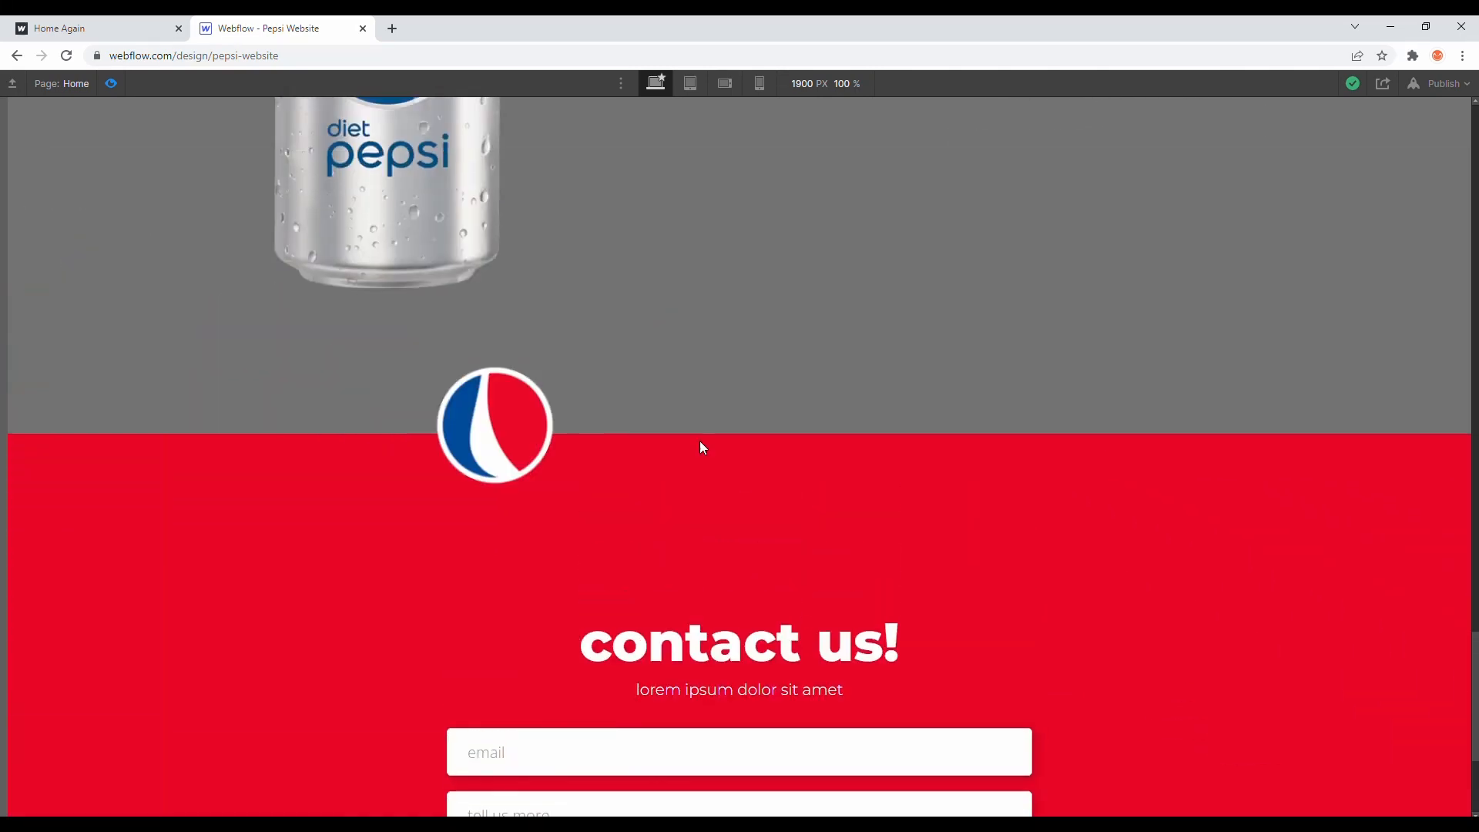
scroll(700, 446, down, 7)
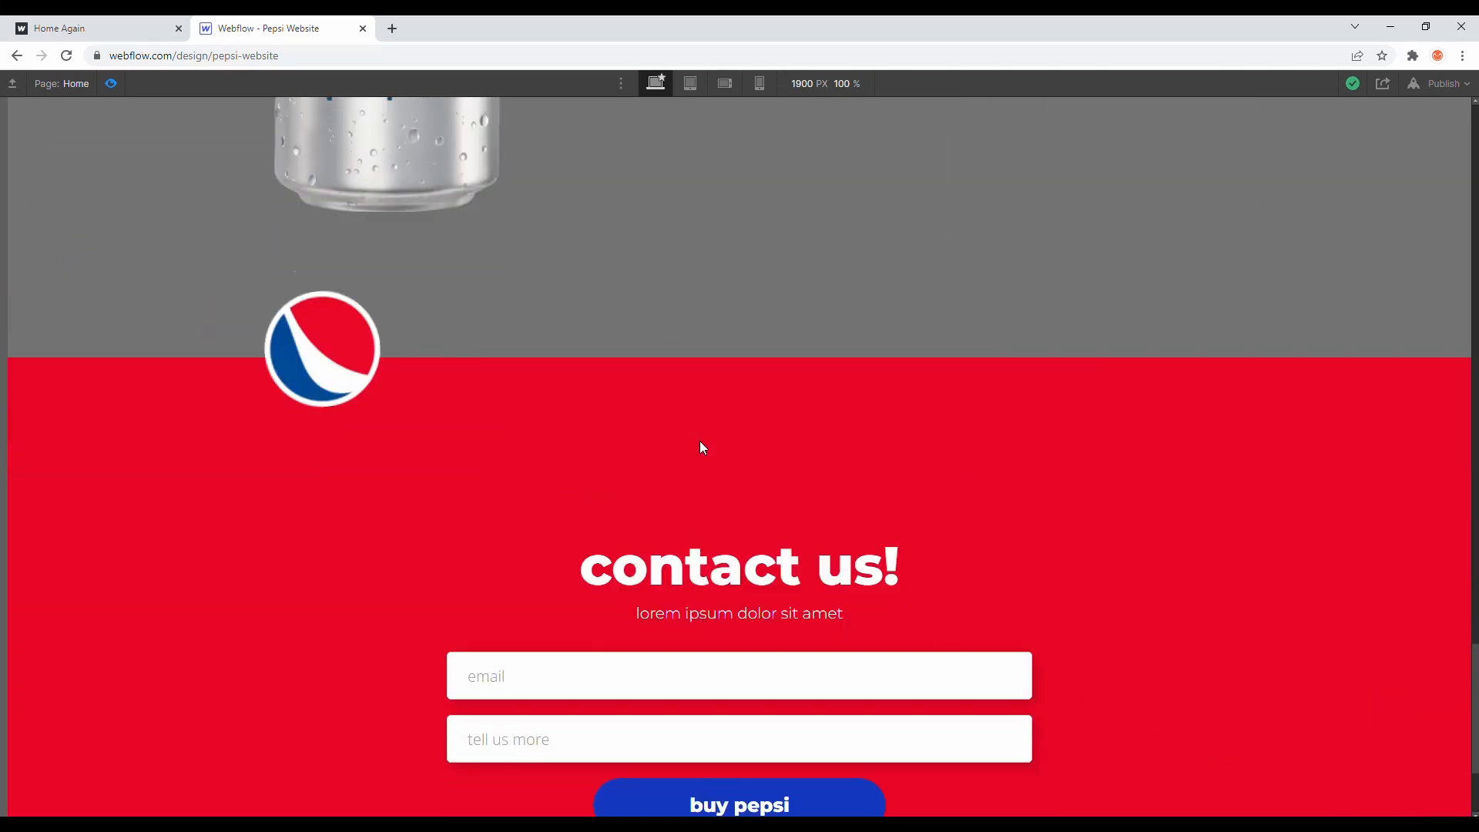